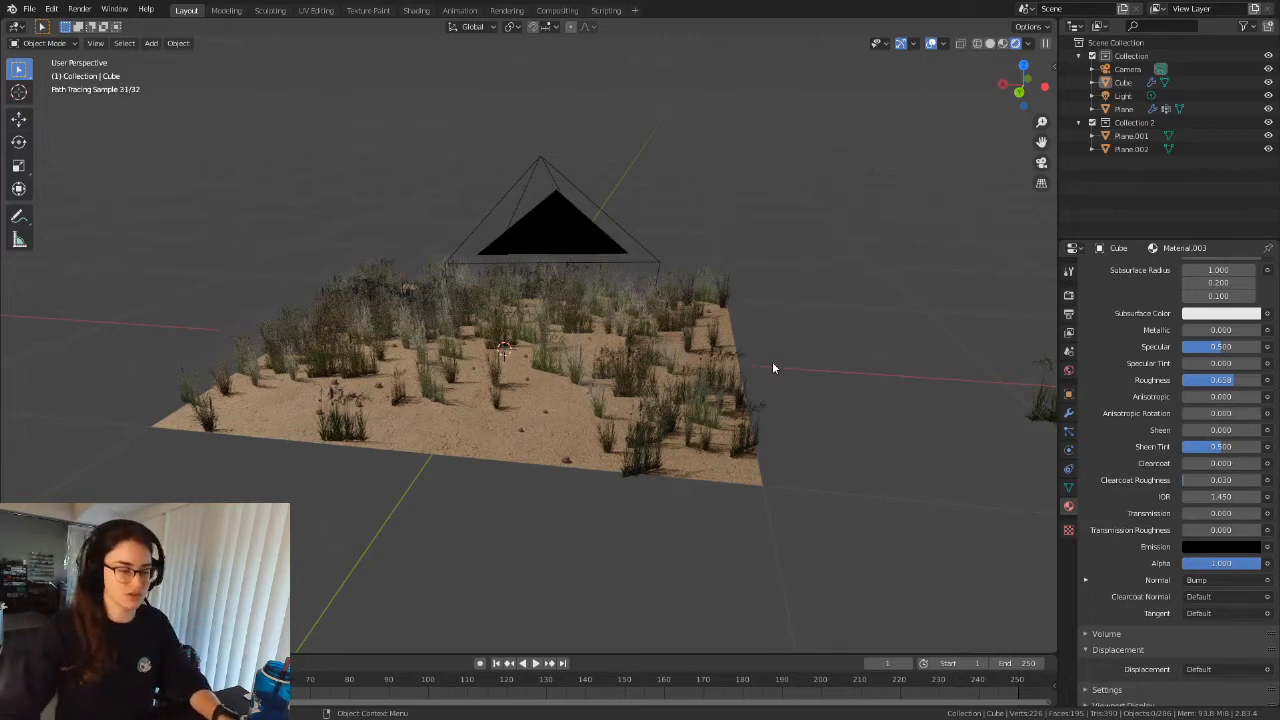
# Add a new plane and move it to an empty spot behind the rock and the two grass planes.
pyautogui.scroll(-2, 775, 369)
pyautogui.moveTo(760, 309)
pyautogui.mouseDown(button='middle')
pyautogui.moveTo(671, 380)
pyautogui.moveTo(766, 346)
pyautogui.moveTo(628, 398)
pyautogui.mouseUp(button='middle')
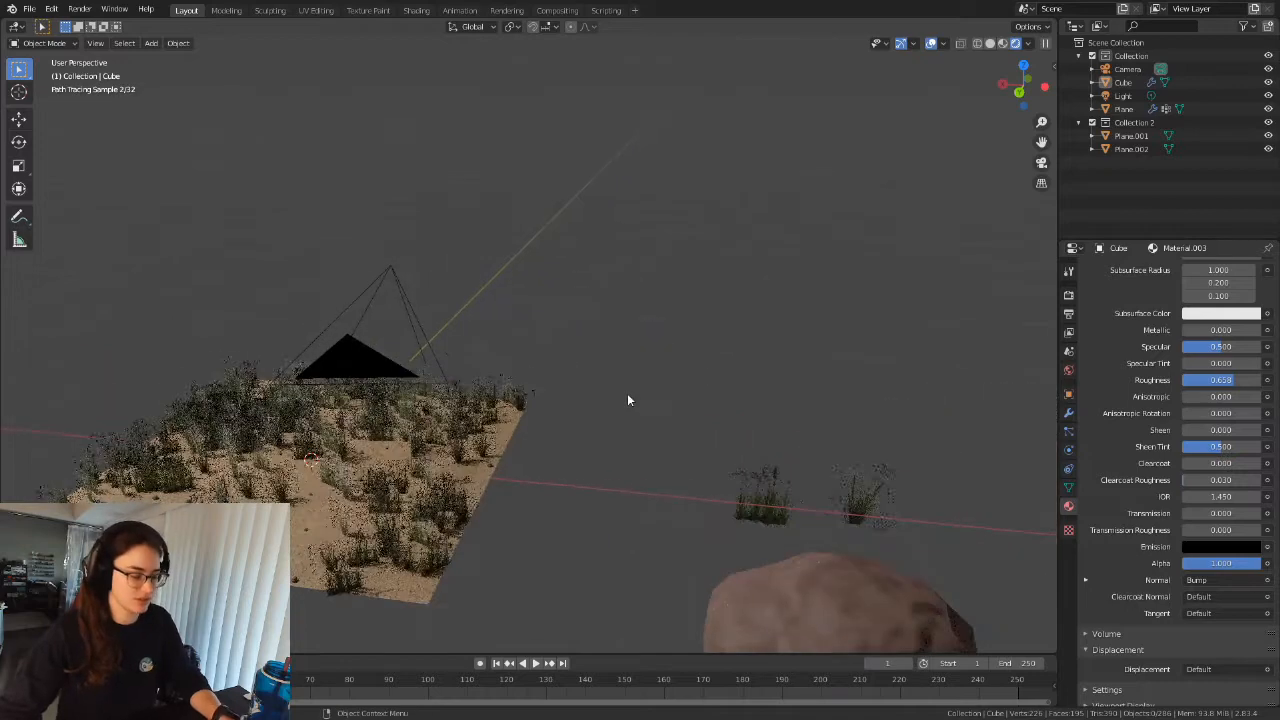
pyautogui.hotkey('shift', 'a')
pyautogui.moveTo(626, 394)
pyautogui.click(689, 395)
pyautogui.scroll(-2, 657, 377)
pyautogui.press('g')
pyautogui.click(772, 312)
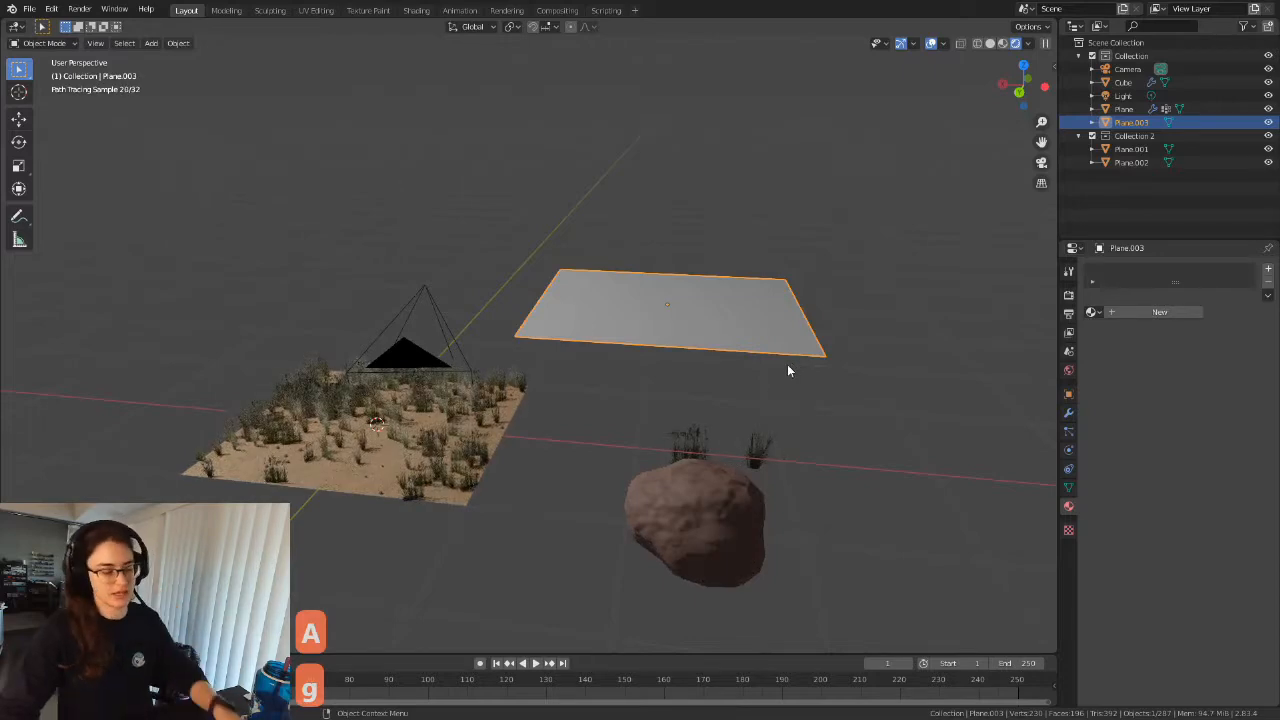
pyautogui.moveTo(788, 426); pyautogui.dragTo(674, 351, button='middle')
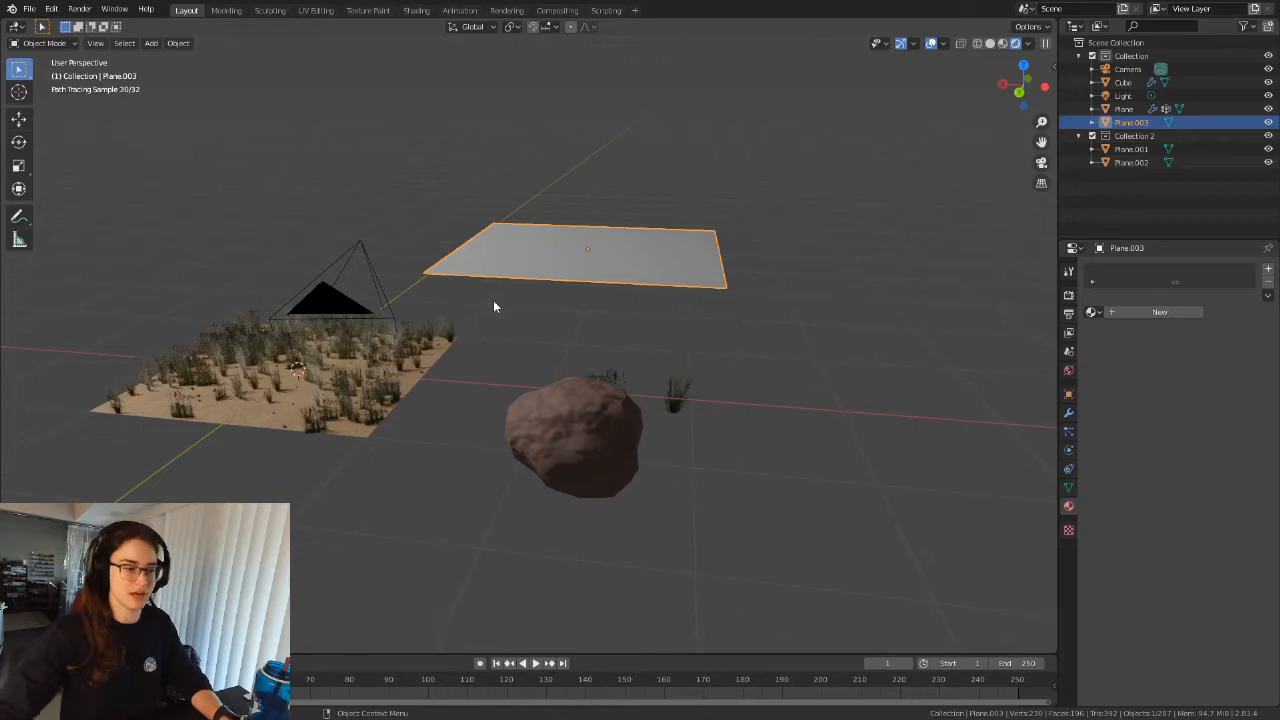
# Switch the viewport to solid shading and inspect the two standing grass planes and their materials in turn.
pyautogui.scroll(3, 748, 421)
pyautogui.keyDown('shift'); pyautogui.moveTo(787, 420); pyautogui.dragTo(714, 404, button='middle'); pyautogui.keyUp('shift')
pyautogui.click(990, 43)
pyautogui.moveTo(754, 357)
pyautogui.mouseDown(button='middle')
pyautogui.moveTo(823, 403)
pyautogui.moveTo(614, 374)
pyautogui.mouseUp(button='middle')
pyautogui.click(614, 374)
pyautogui.scroll(-5, 619, 367)
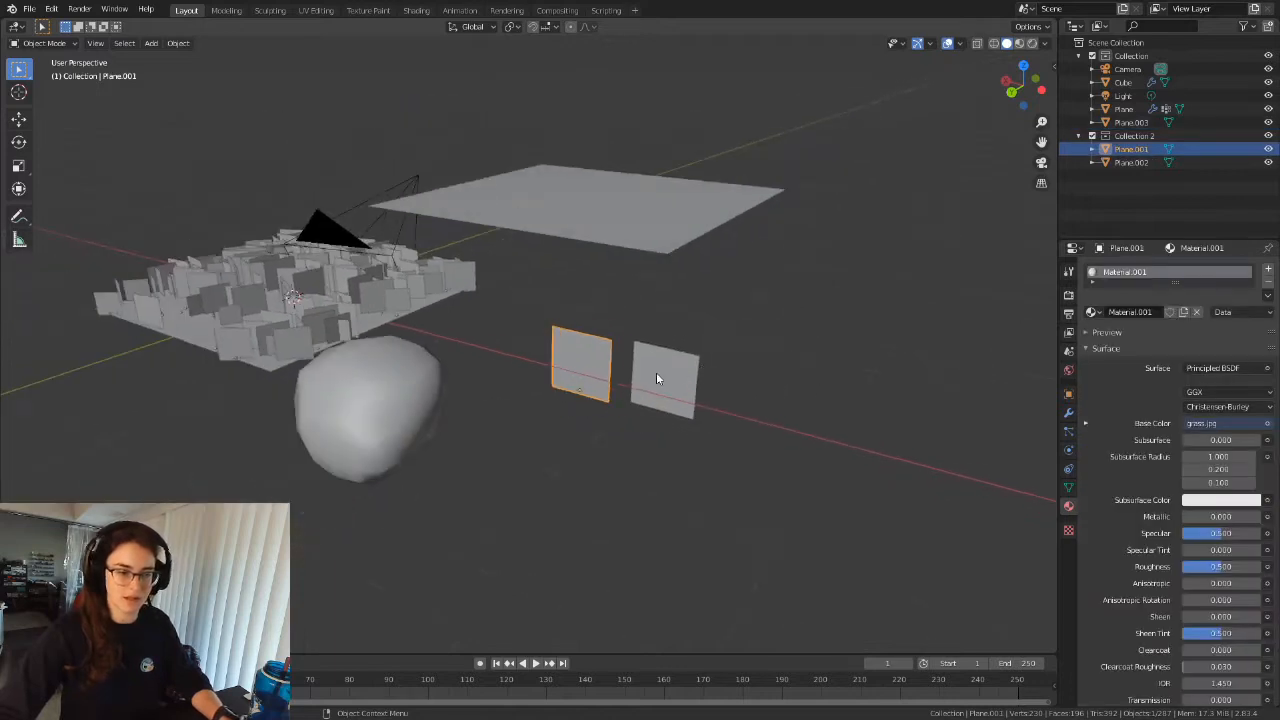
pyautogui.click(614, 371)
pyautogui.click(557, 371)
pyautogui.click(622, 372)
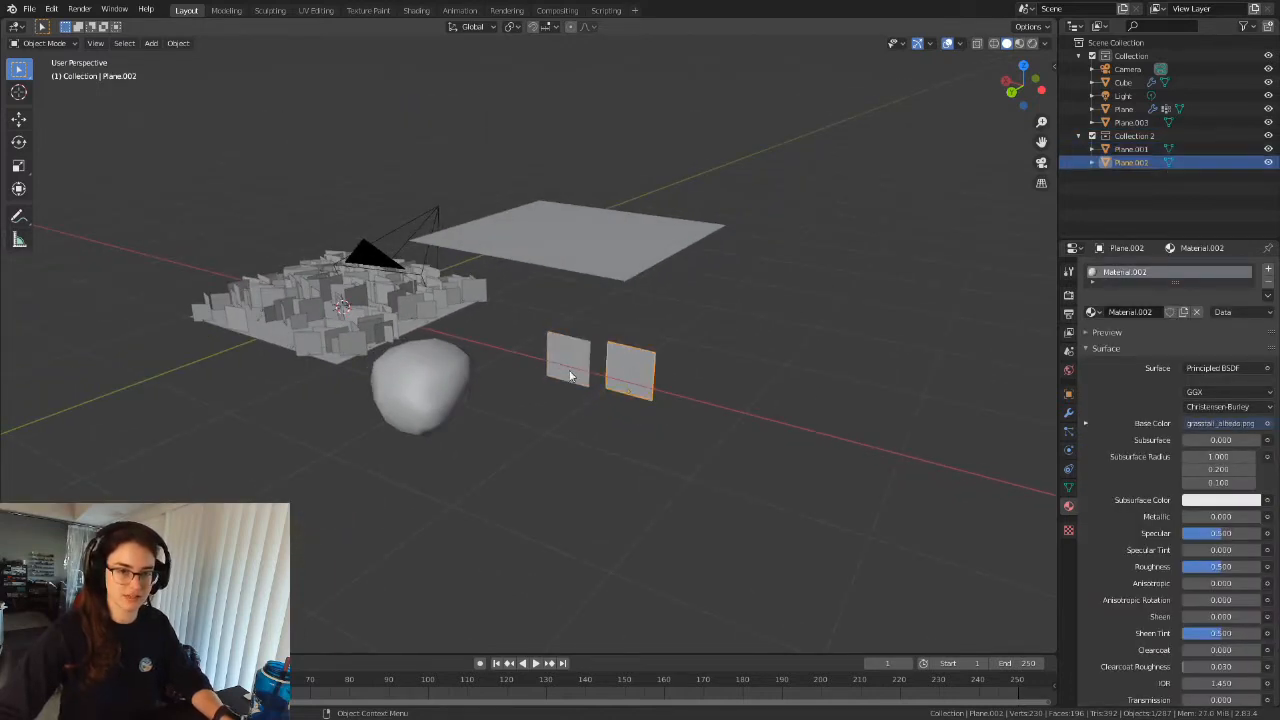
pyautogui.click(567, 372)
pyautogui.click(626, 371)
pyautogui.click(562, 369)
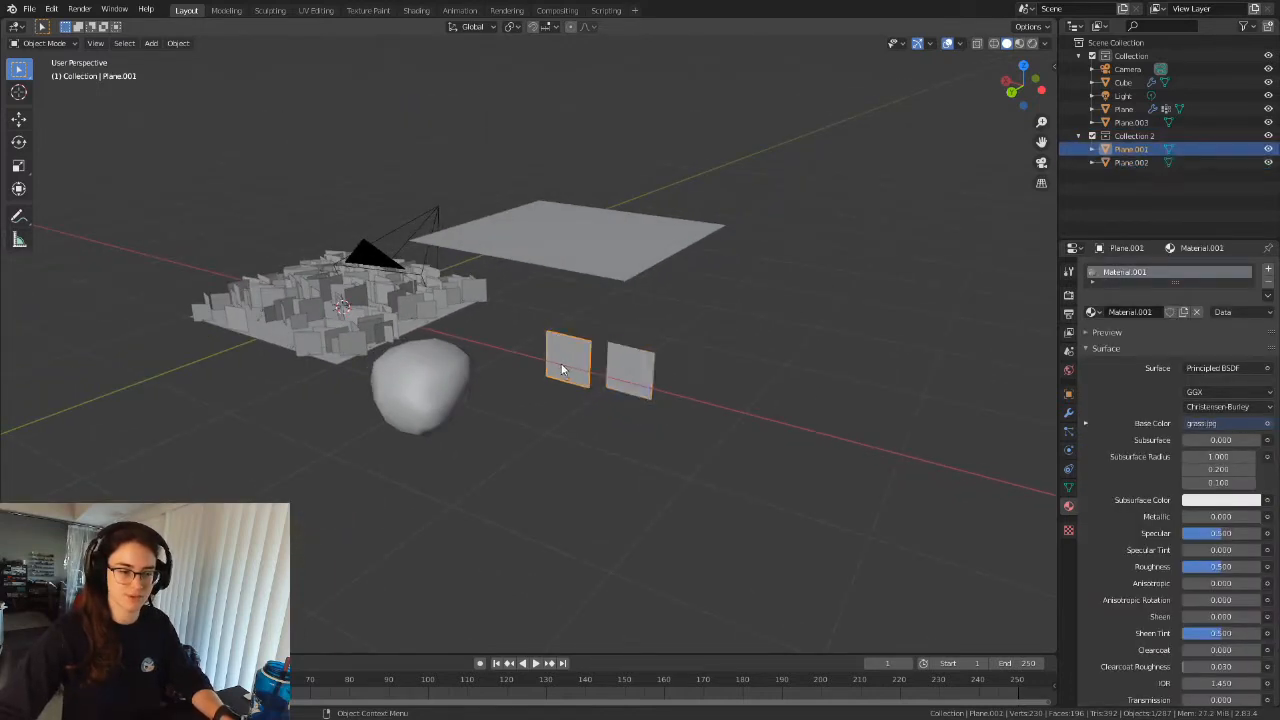
# Preview the grass planes up close in rendered shading and return to solid shading.
pyautogui.click(1032, 43)
pyautogui.scroll(3, 671, 437)
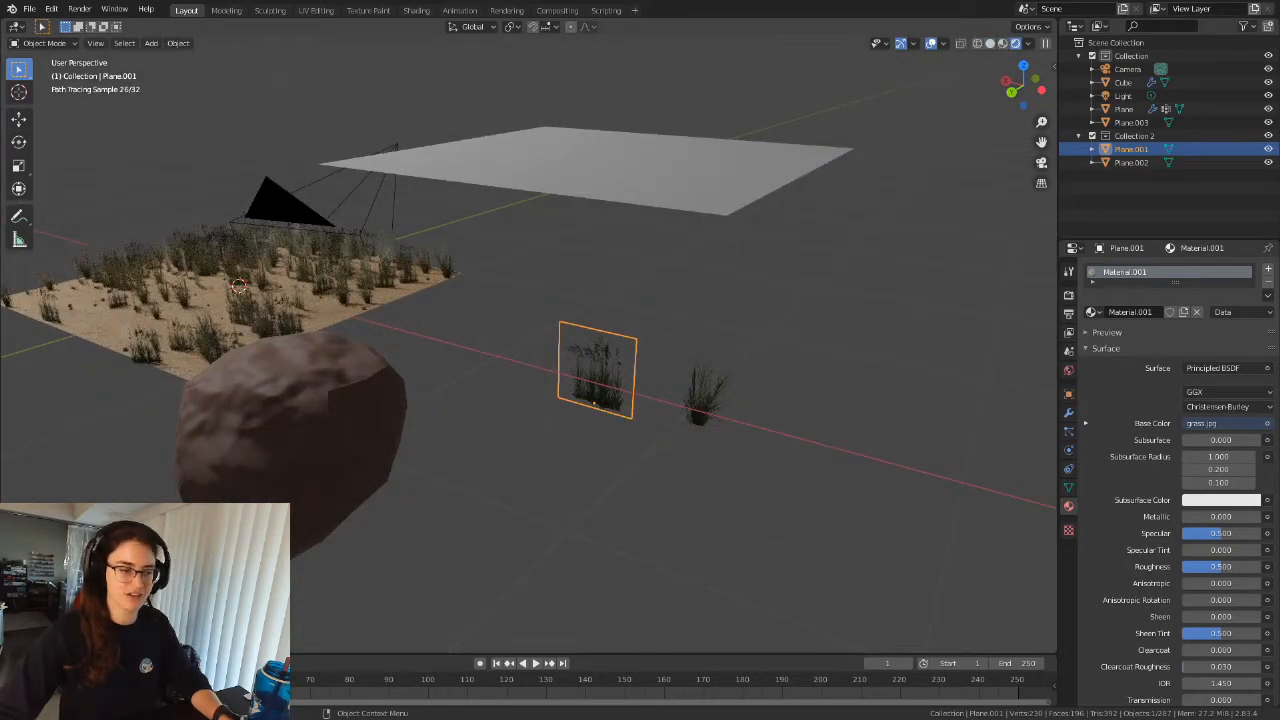
pyautogui.click(990, 43)
pyautogui.scroll(-3, 593, 329)
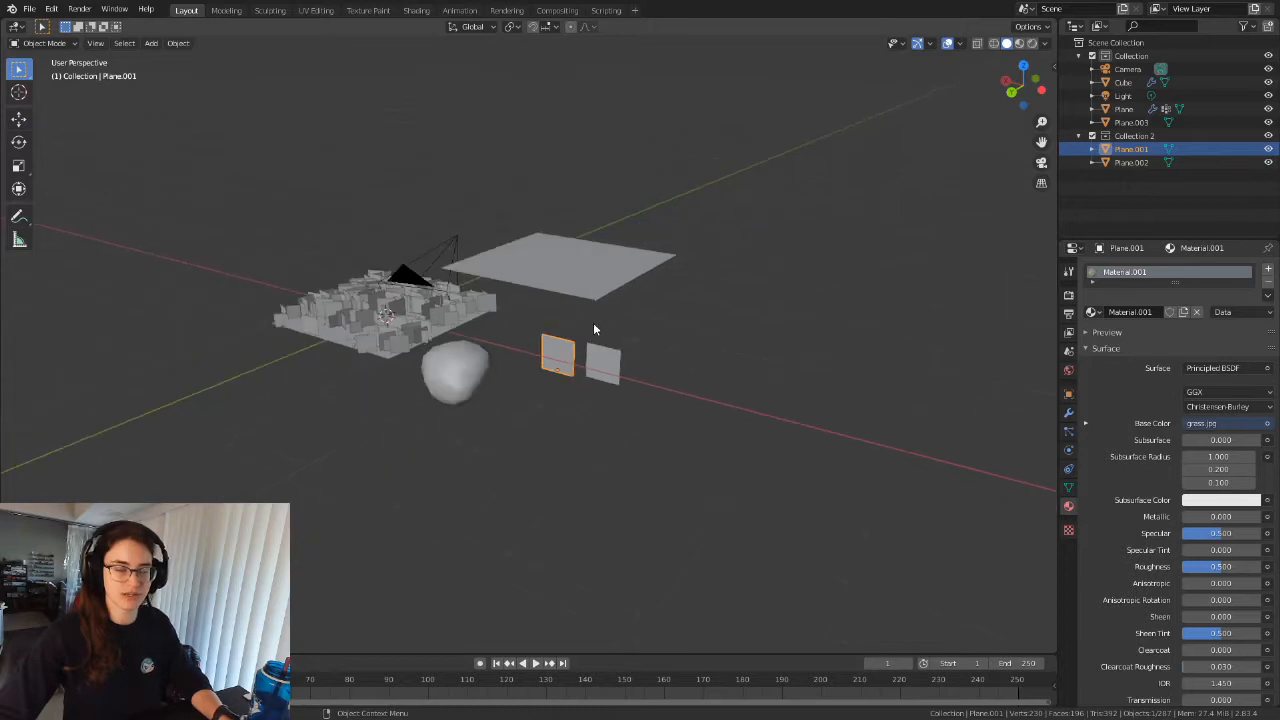
pyautogui.keyDown('shift'); pyautogui.moveTo(512, 354); pyautogui.dragTo(553, 352, button='middle'); pyautogui.keyUp('shift')
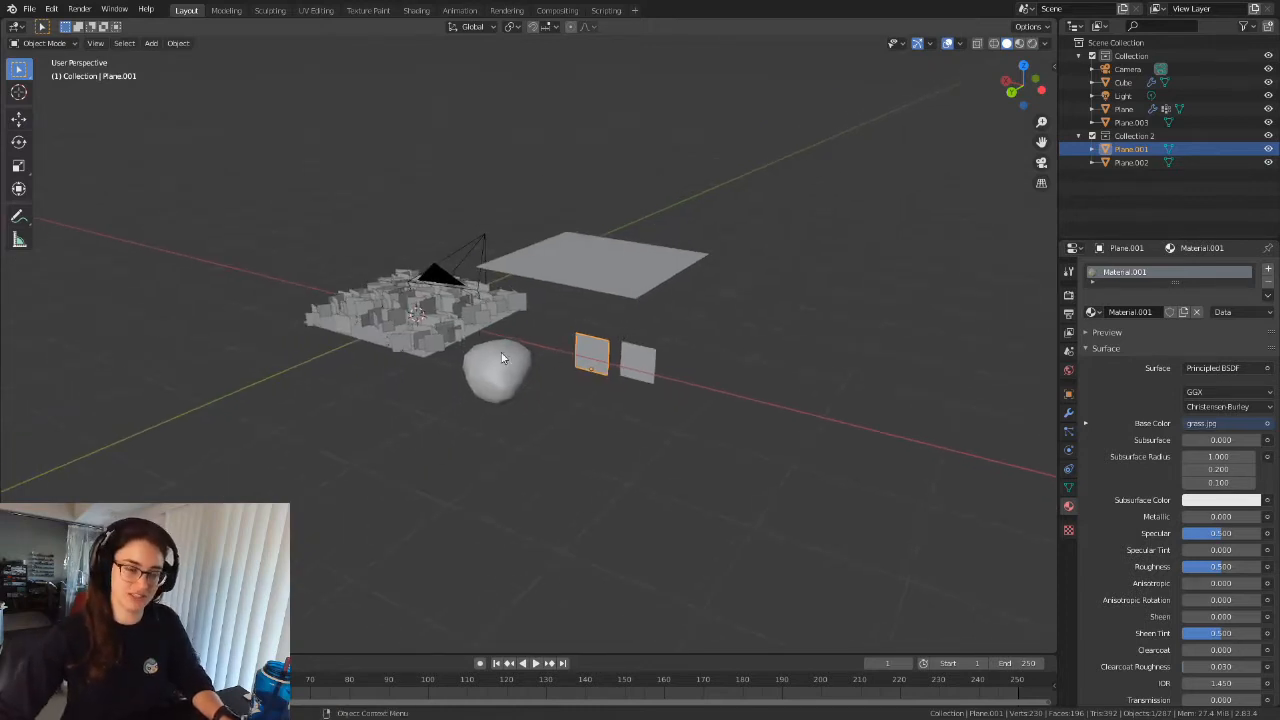
pyautogui.scroll(3, 470, 344)
pyautogui.scroll(-2, 480, 335)
# Select the rock and inspect its mesh in Edit Mode, returning to Object Mode.
pyautogui.click(490, 389)
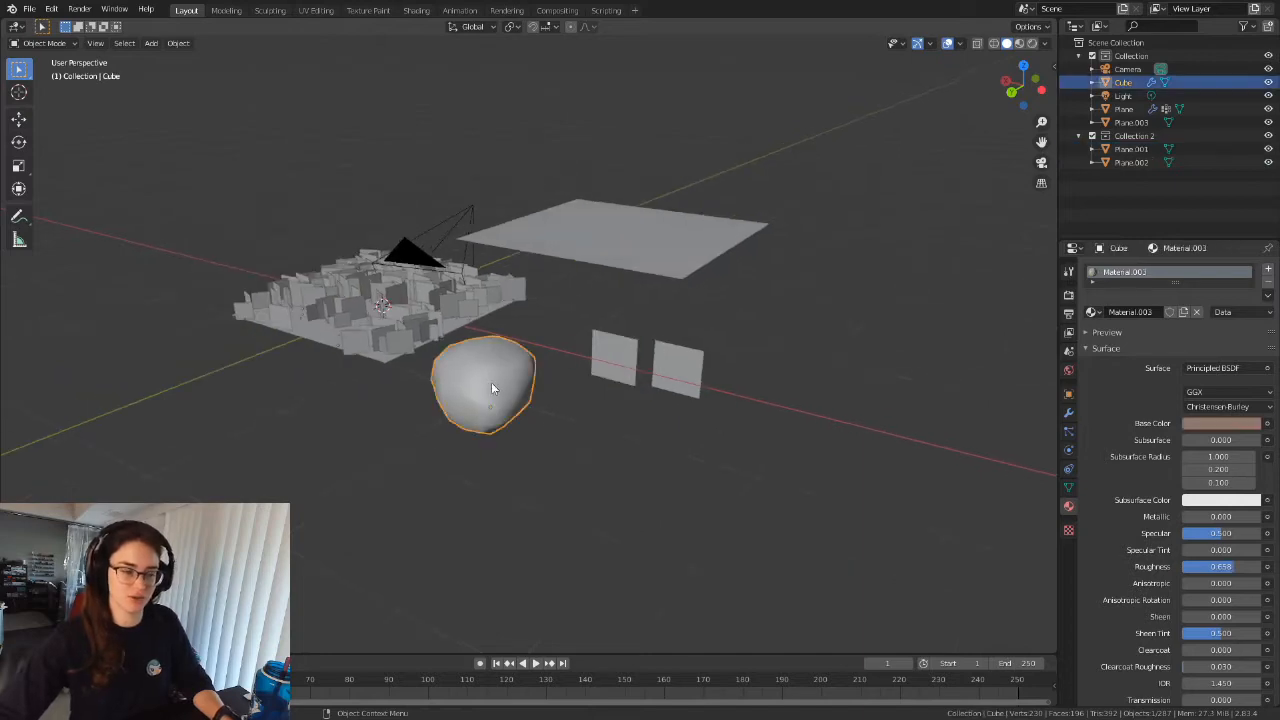
pyautogui.press('Tab')
pyautogui.moveTo(490, 389); pyautogui.dragTo(560, 498, button='middle')
pyautogui.press('Tab')
pyautogui.scroll(3, 553, 333)
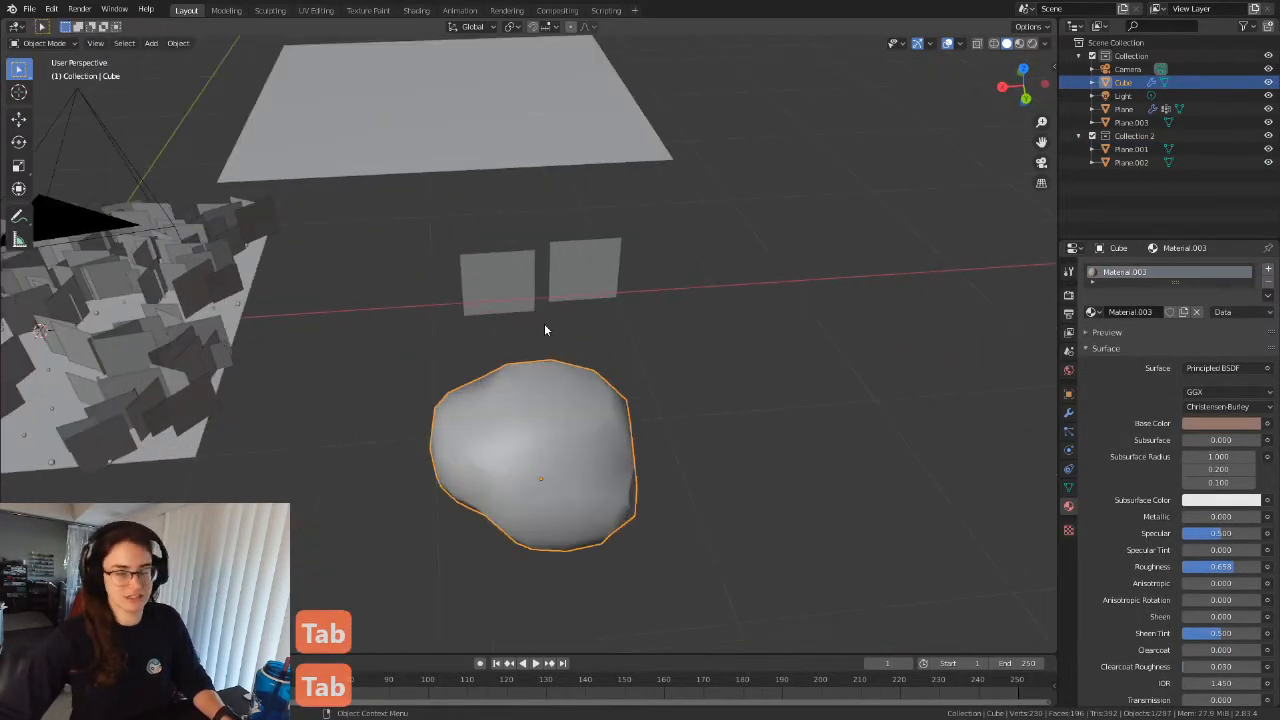
pyautogui.scroll(3, 544, 328)
pyautogui.keyDown('shift'); pyautogui.moveTo(597, 211); pyautogui.dragTo(626, 328, button='middle'); pyautogui.keyUp('shift')
pyautogui.scroll(-5, 571, 261)
# Select the newly added plane and rename it "Ground".
pyautogui.click(628, 322)
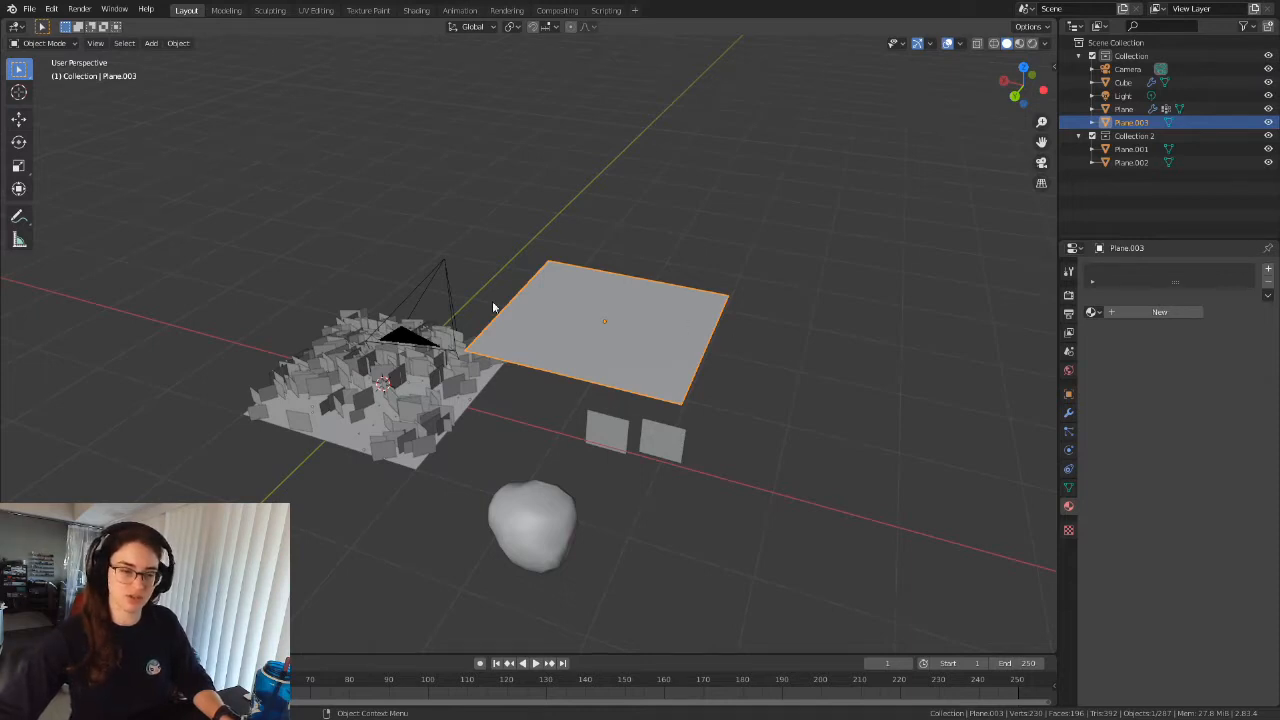
pyautogui.doubleClick(1131, 122)
pyautogui.write('Ground')
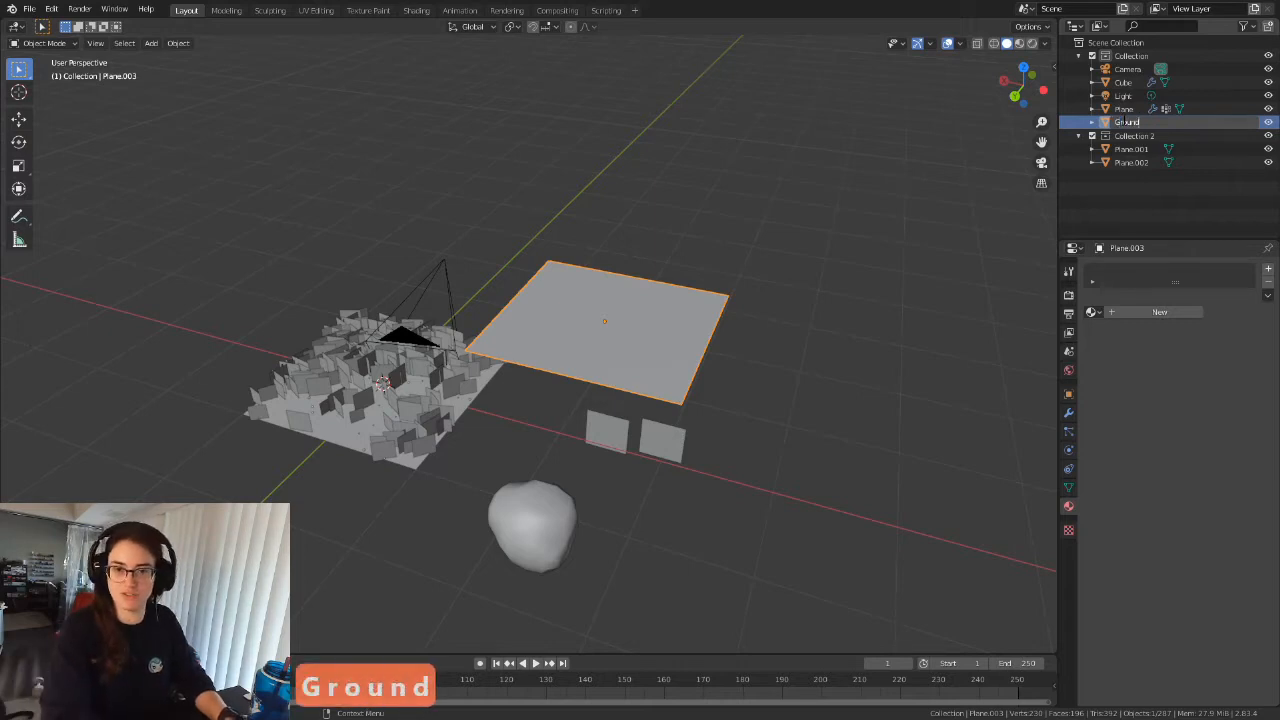
pyautogui.press('Return')
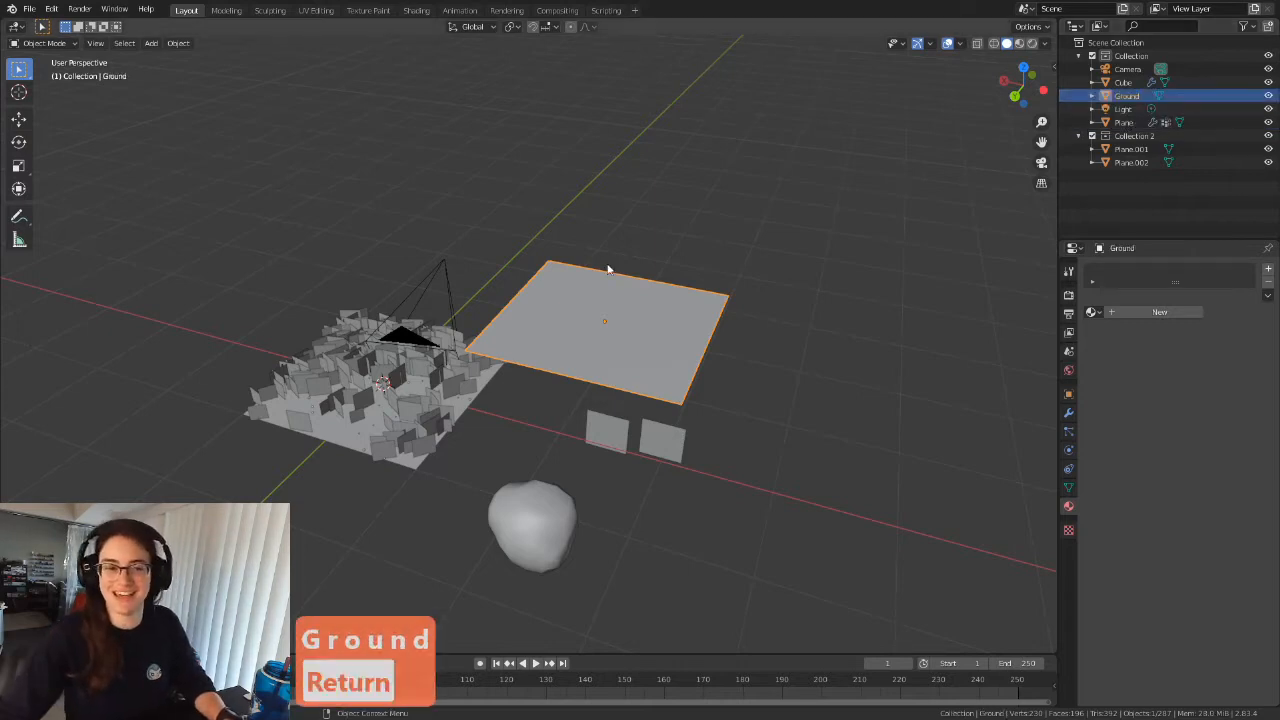
# Add a particle system to the Ground plane and name it "Grass".
pyautogui.scroll(6, 834, 389)
pyautogui.keyDown('shift'); pyautogui.moveTo(797, 464); pyautogui.dragTo(570, 208, button='middle'); pyautogui.keyUp('shift')
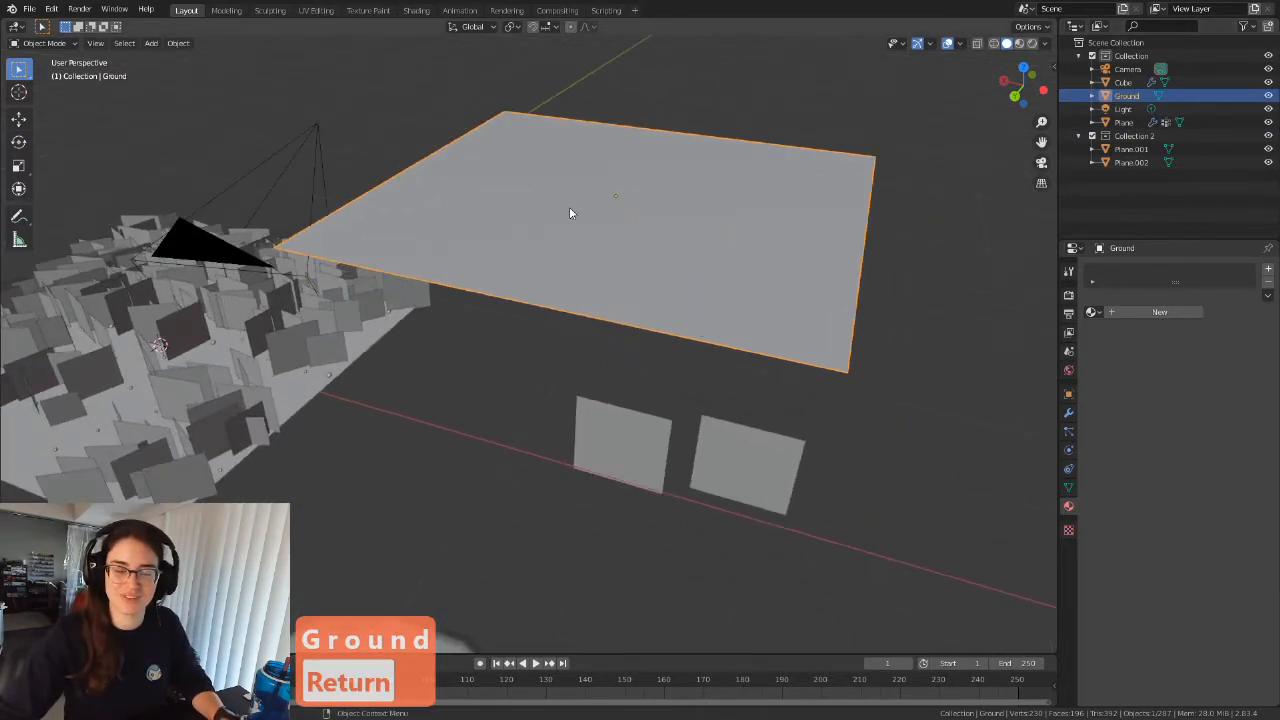
pyautogui.scroll(-4, 576, 207)
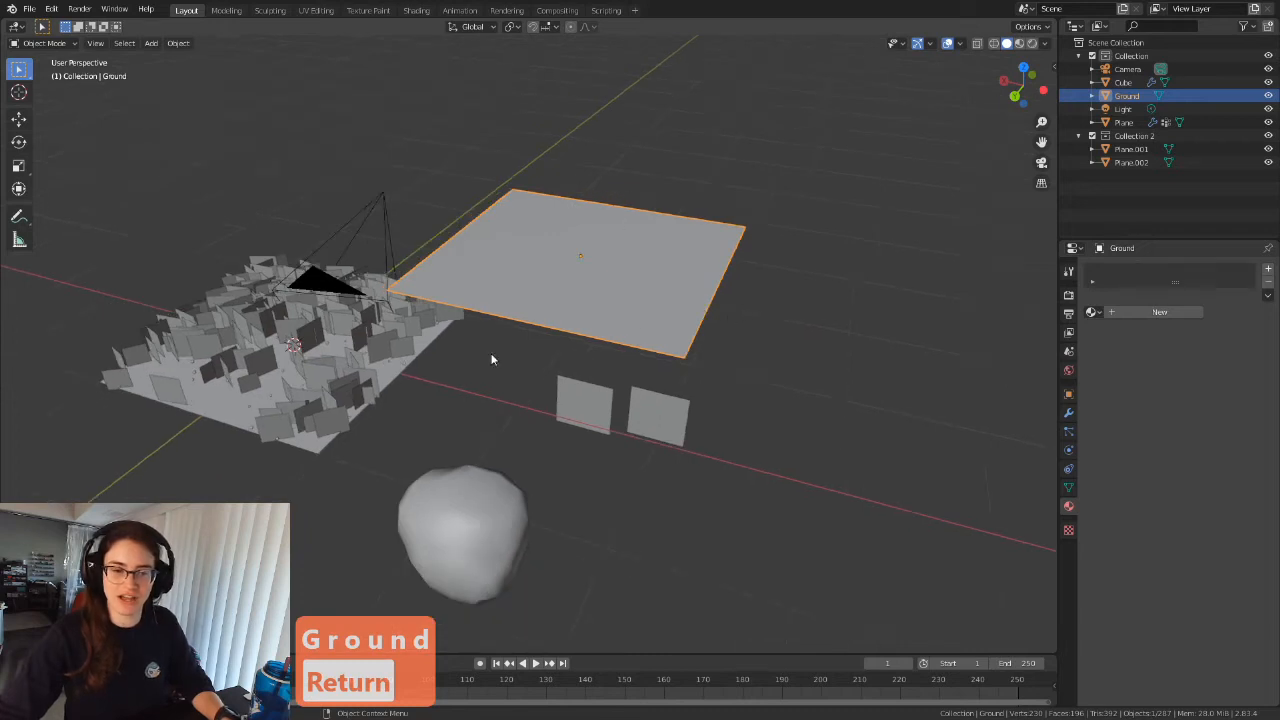
pyautogui.click(1068, 412)
pyautogui.click(1170, 270)
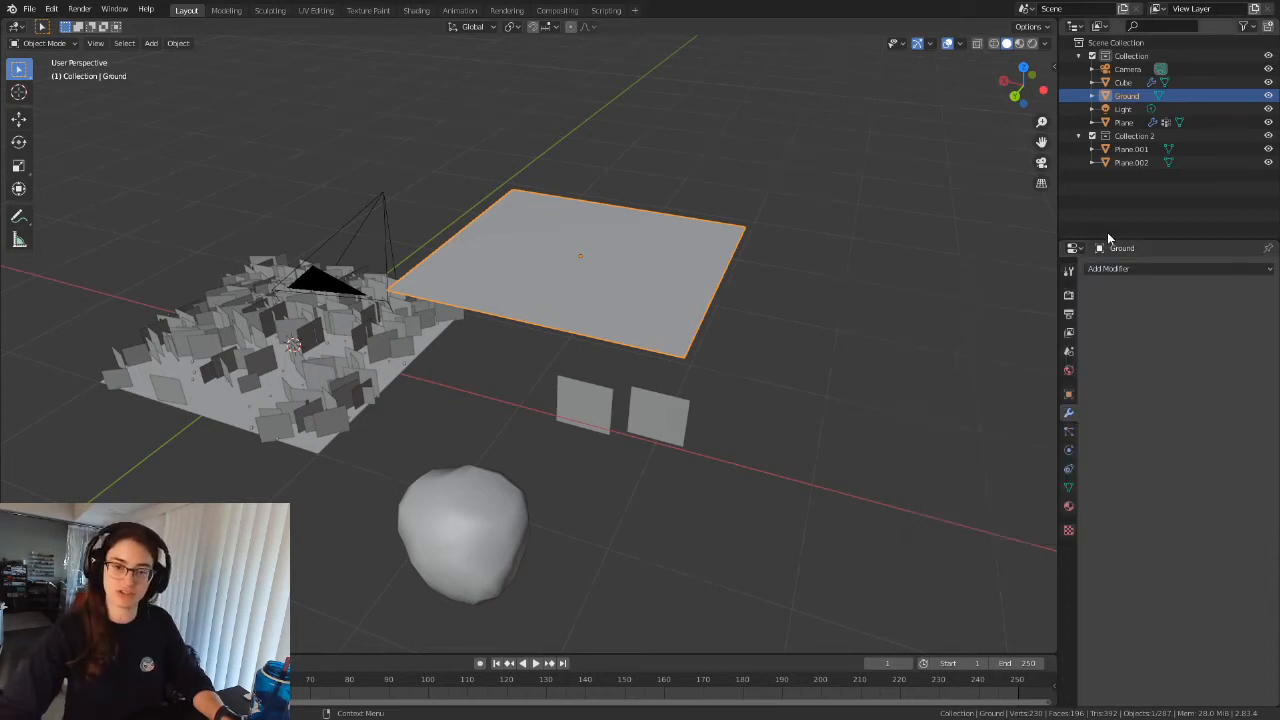
pyautogui.click(1068, 436)
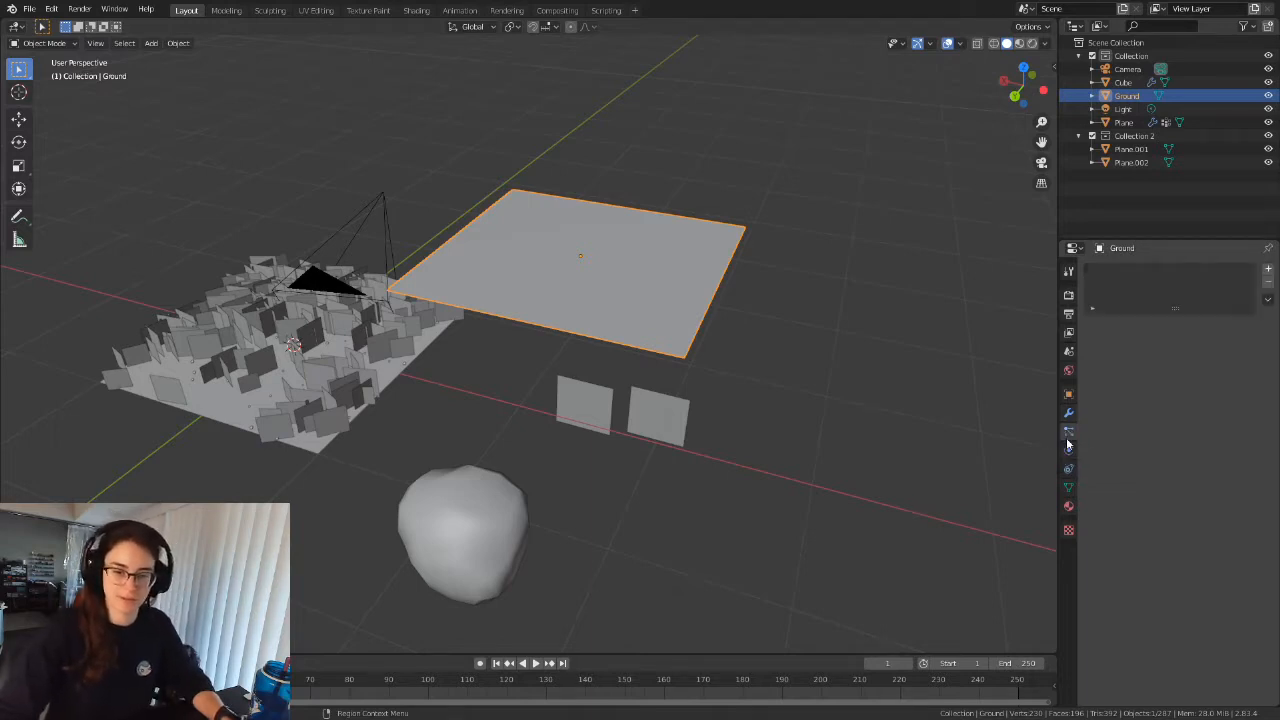
pyautogui.click(1267, 271)
pyautogui.doubleClick(1150, 272)
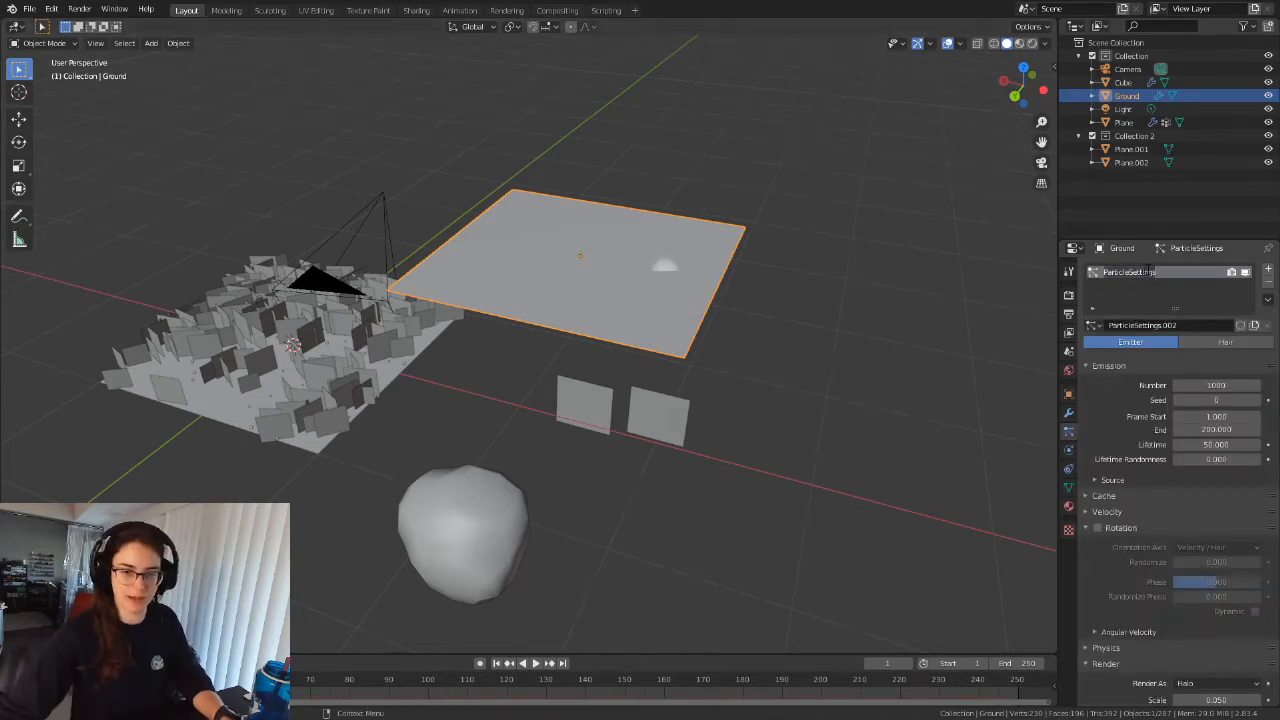
pyautogui.write('Grass')
pyautogui.press('Return')
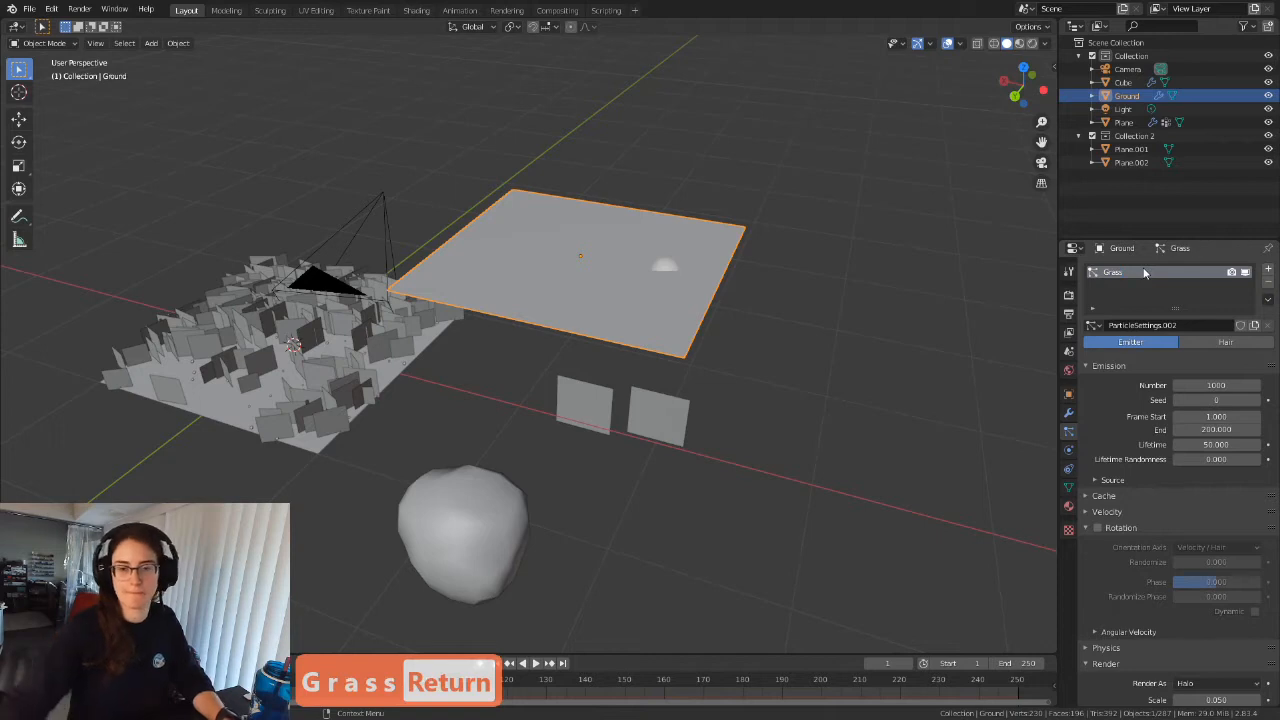
# Play the animation to watch the emitter particles, stop it and rewind to the first frame.
pyautogui.scroll(2, 572, 386)
pyautogui.scroll(-2, 572, 386)
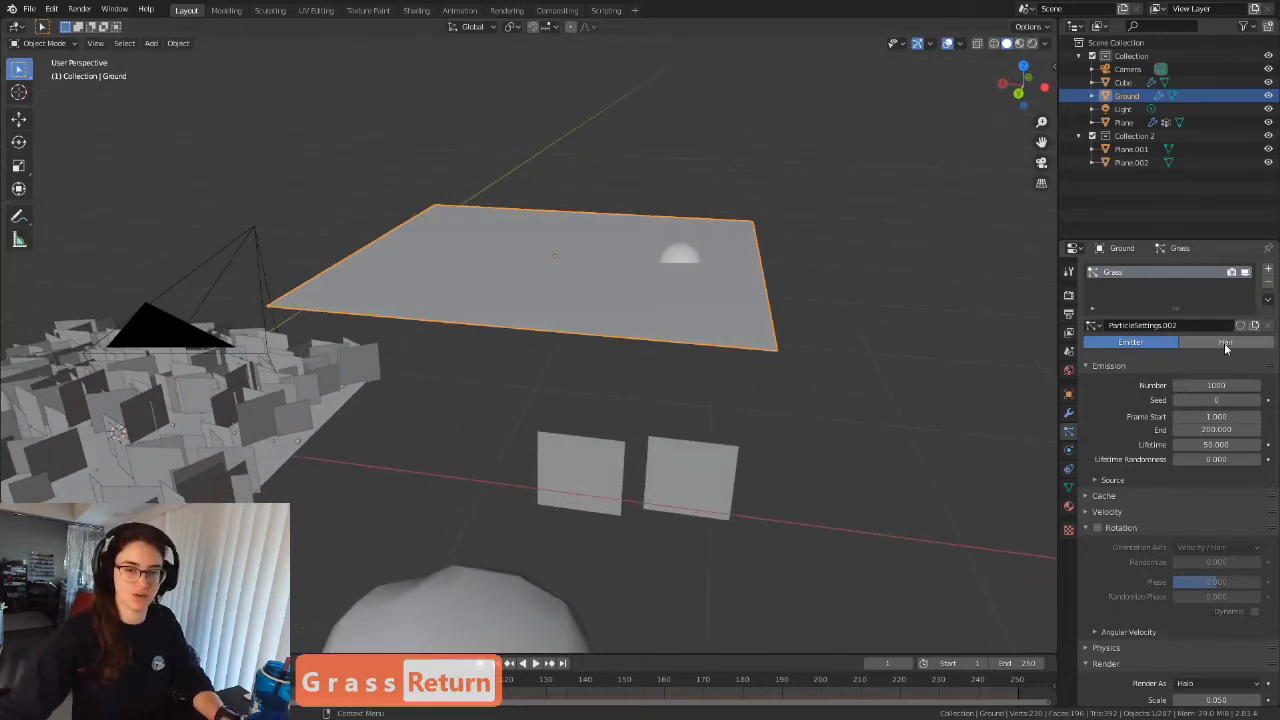
pyautogui.click(535, 664)
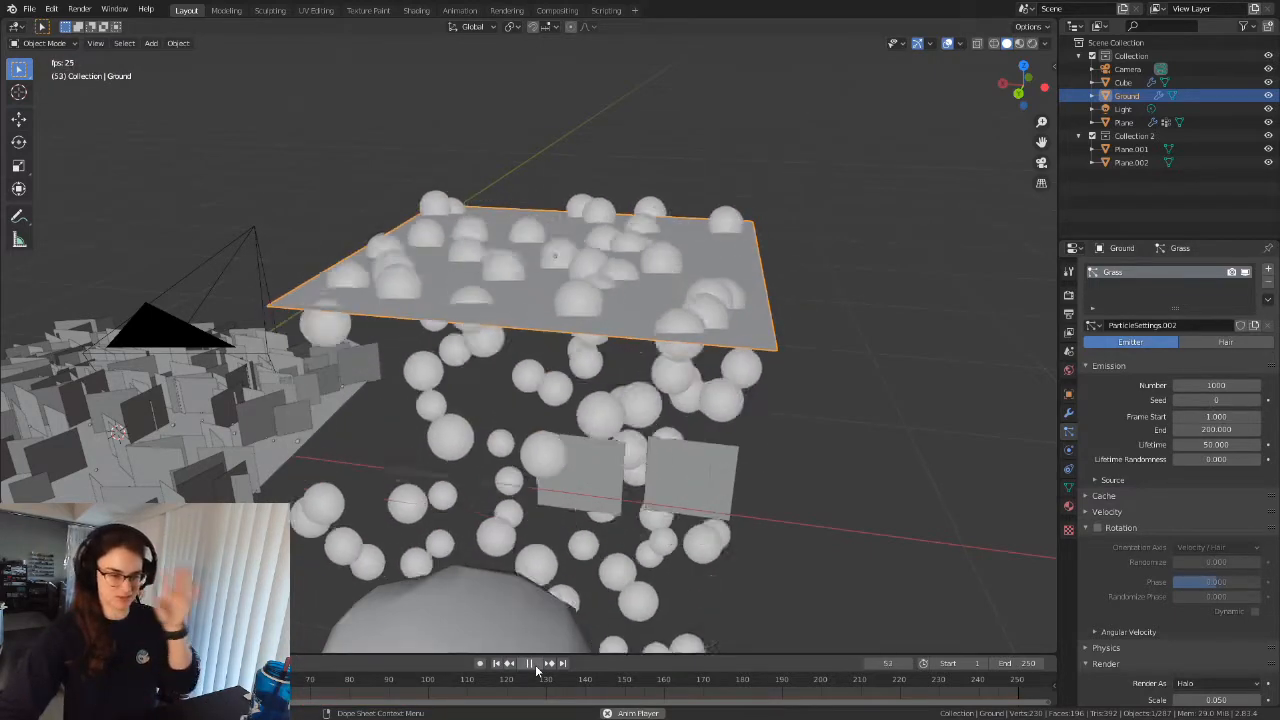
pyautogui.click(530, 664)
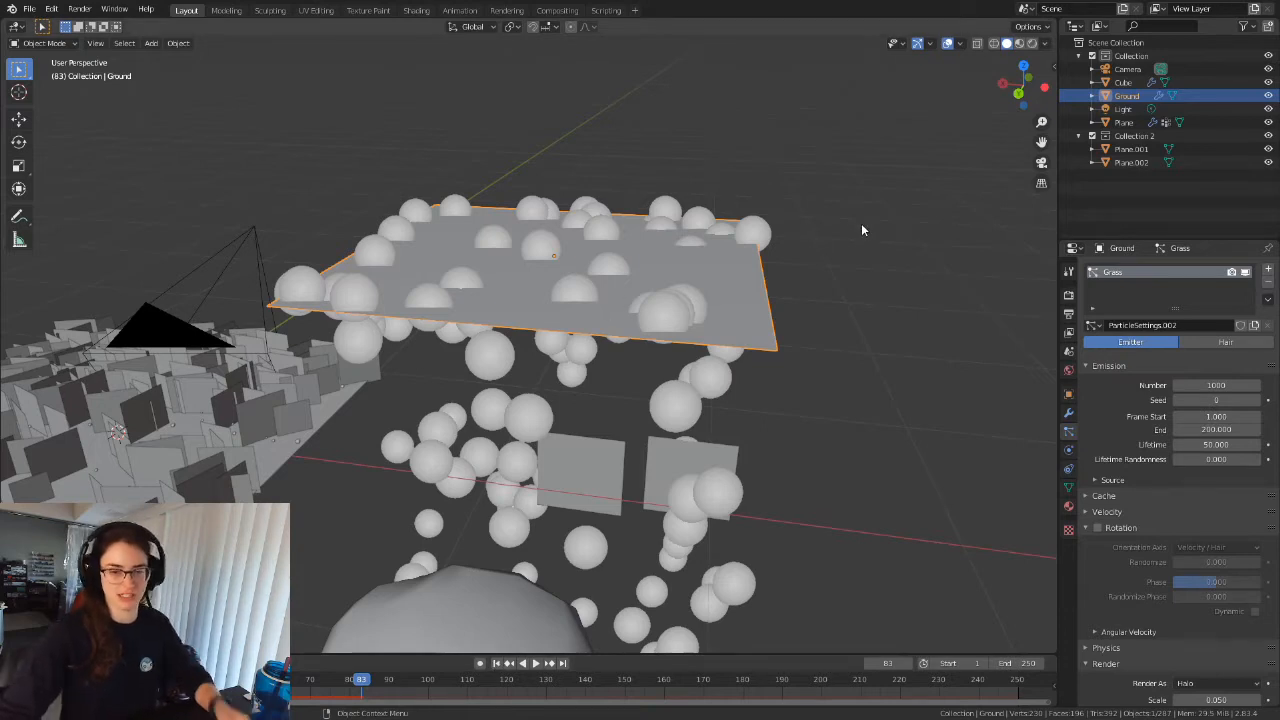
pyautogui.click(496, 663)
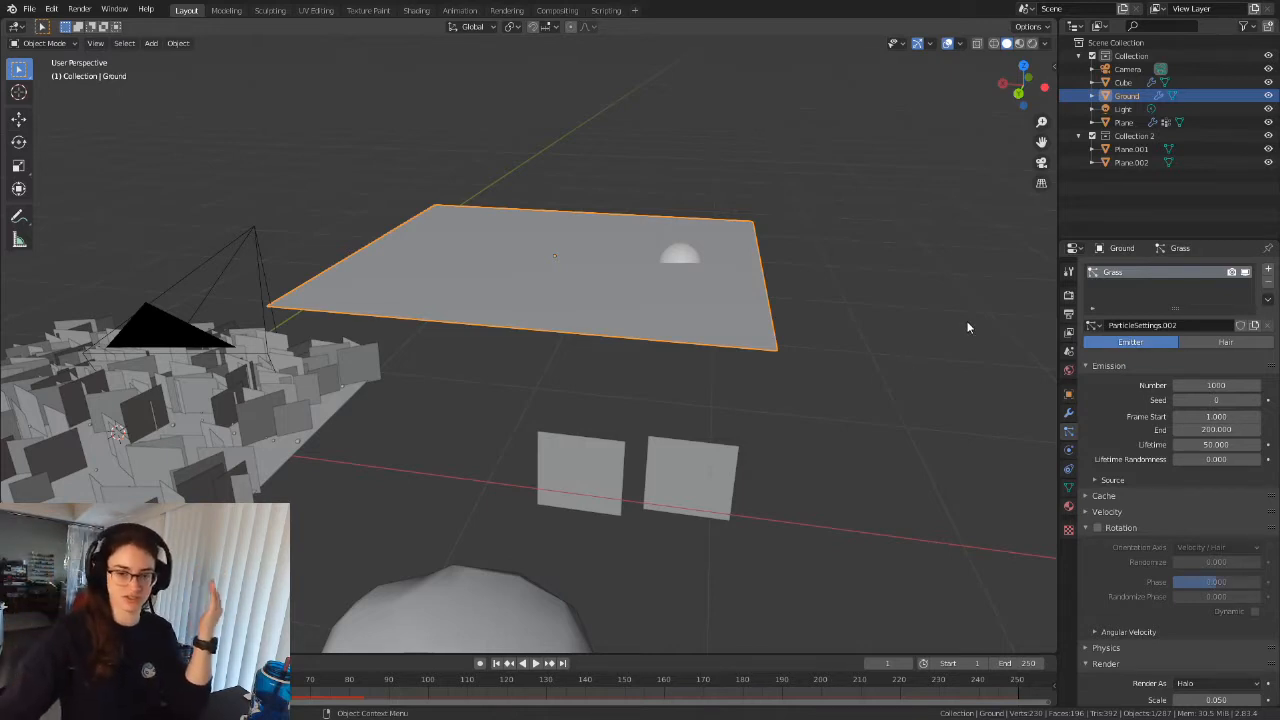
# Change the Grass particle system's type to Hair and preview the strands in rendered shading before returning to solid shading.
pyautogui.click(1206, 343)
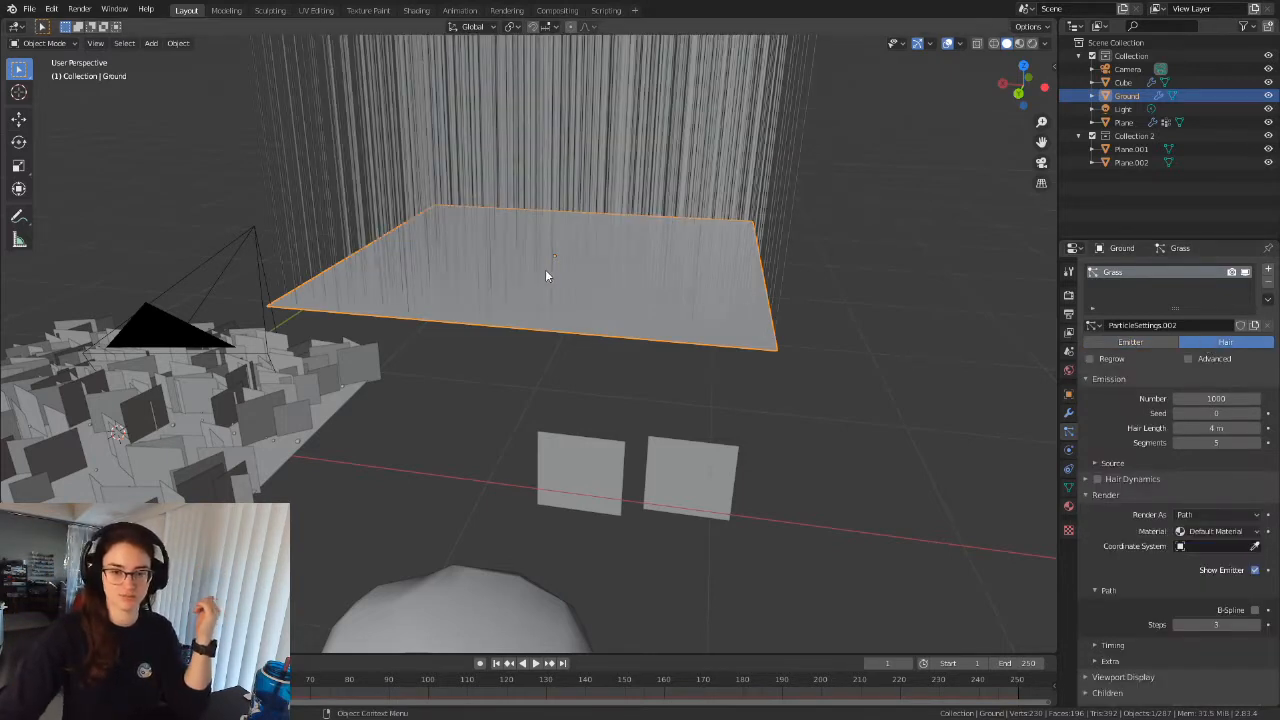
pyautogui.scroll(-8, 551, 303)
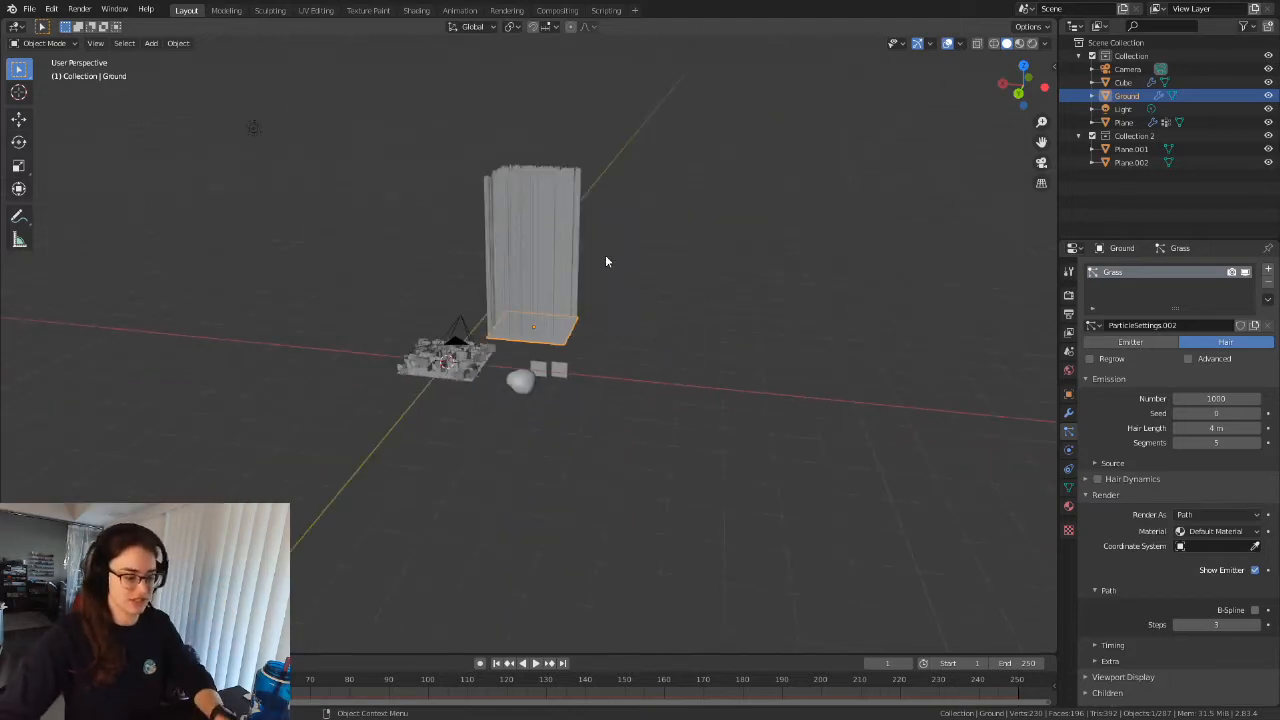
pyautogui.scroll(8, 655, 320)
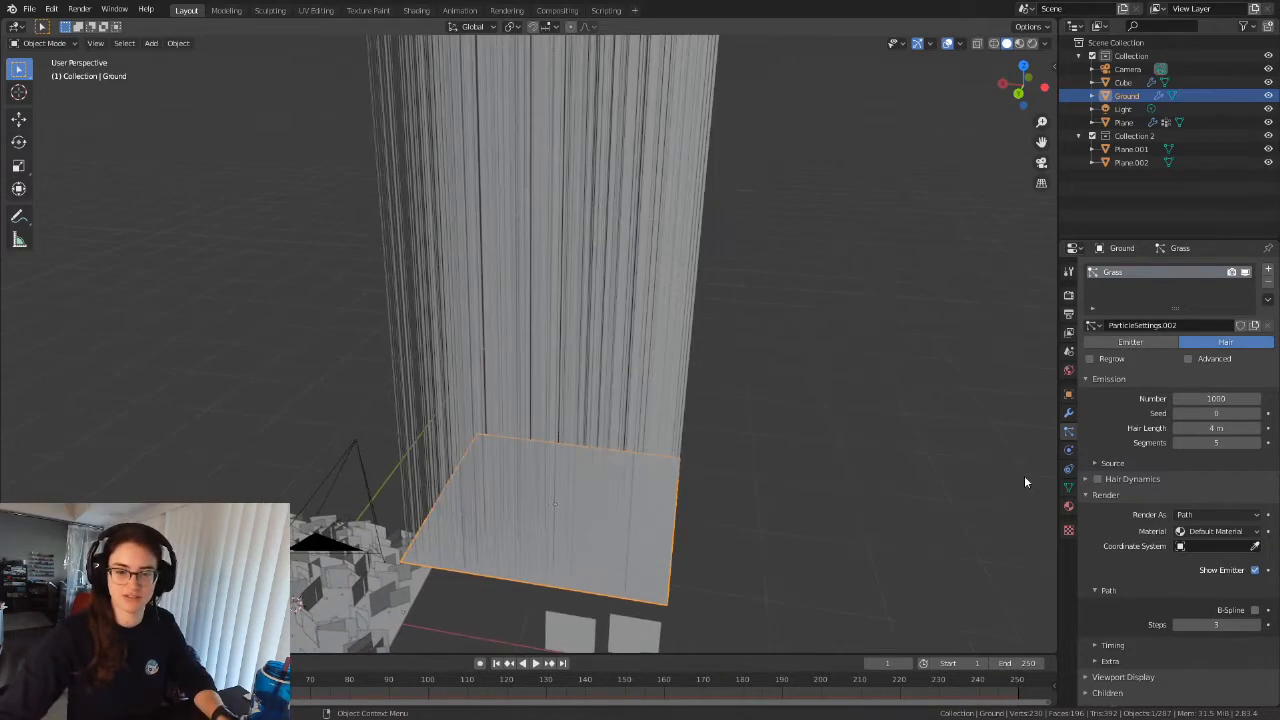
pyautogui.scroll(-2, 979, 404)
pyautogui.click(1032, 43)
pyautogui.moveTo(759, 336)
pyautogui.mouseDown(button='middle')
pyautogui.moveTo(723, 348)
pyautogui.moveTo(885, 313)
pyautogui.mouseUp(button='middle')
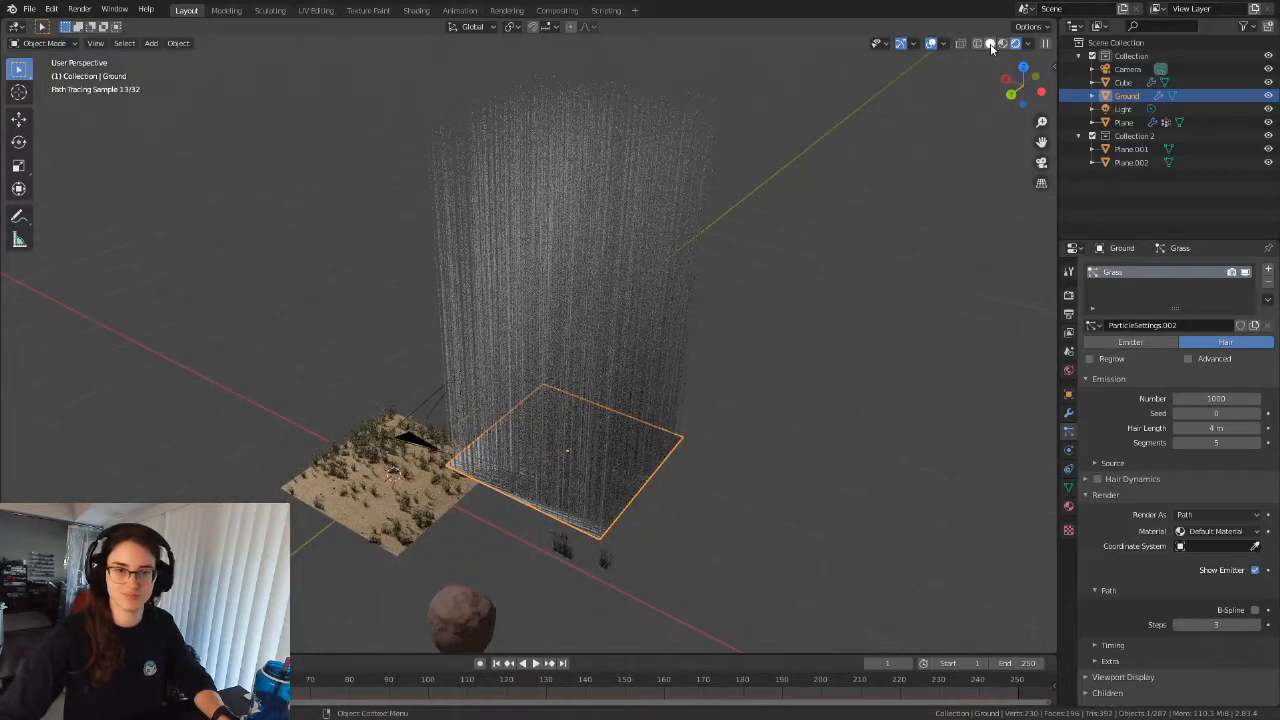
pyautogui.click(990, 44)
# Reduce the Grass system's hair length to 1.73 m and compare the strands with the finished sample ground.
pyautogui.scroll(2, 729, 412)
pyautogui.moveTo(1216, 428); pyautogui.dragTo(1188, 428)
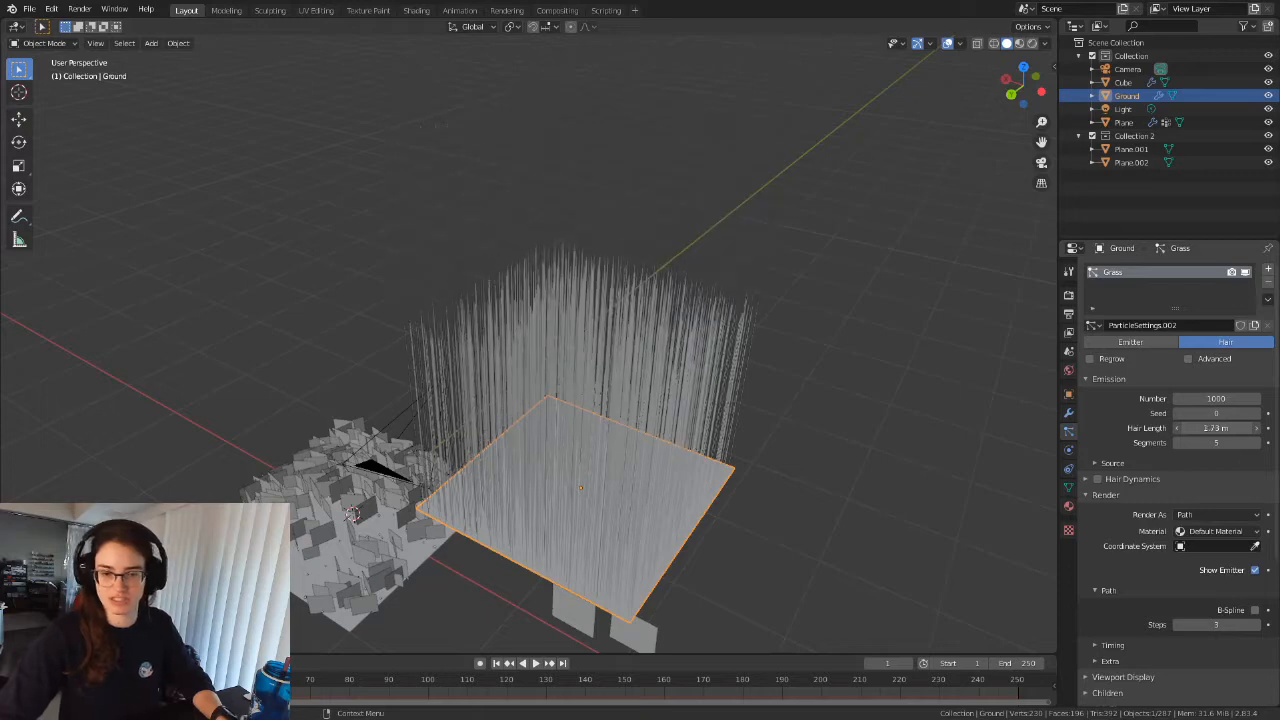
pyautogui.scroll(-3, 766, 480)
pyautogui.keyDown('shift'); pyautogui.moveTo(617, 514); pyautogui.dragTo(710, 347, button='middle'); pyautogui.keyUp('shift')
pyautogui.scroll(2, 800, 288)
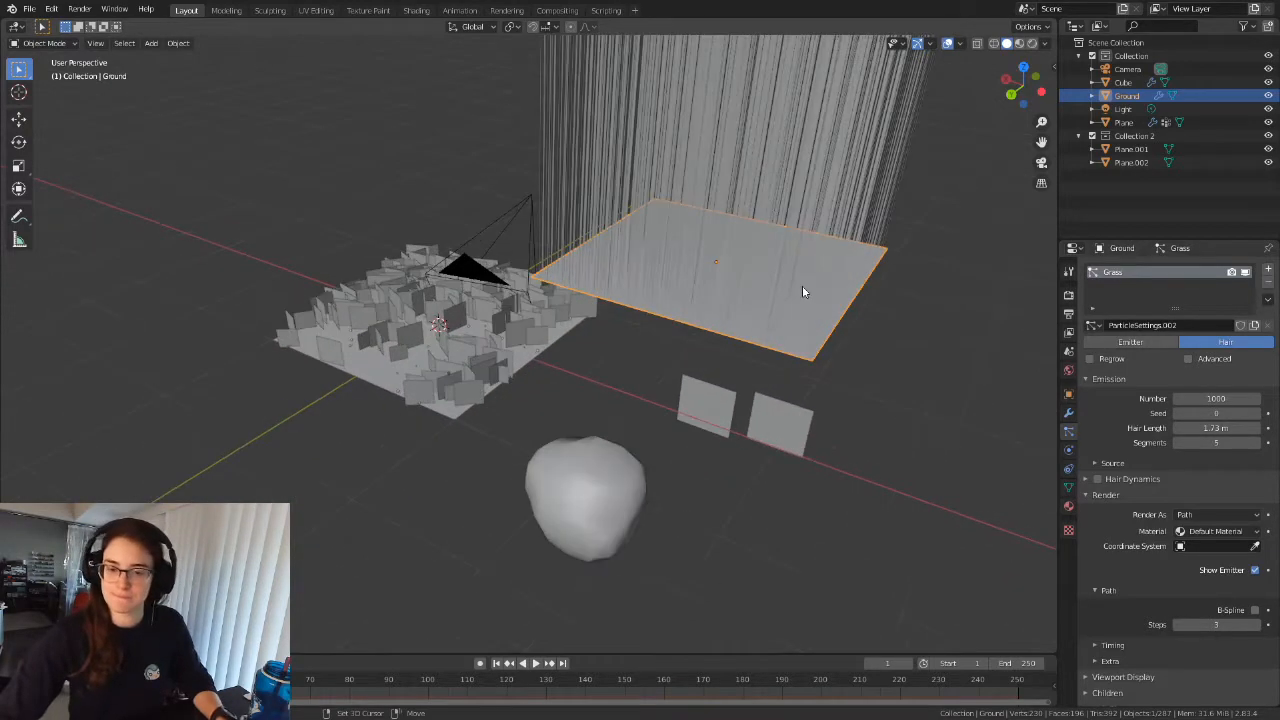
pyautogui.keyDown('shift'); pyautogui.moveTo(802, 287); pyautogui.dragTo(642, 415, button='middle'); pyautogui.keyUp('shift')
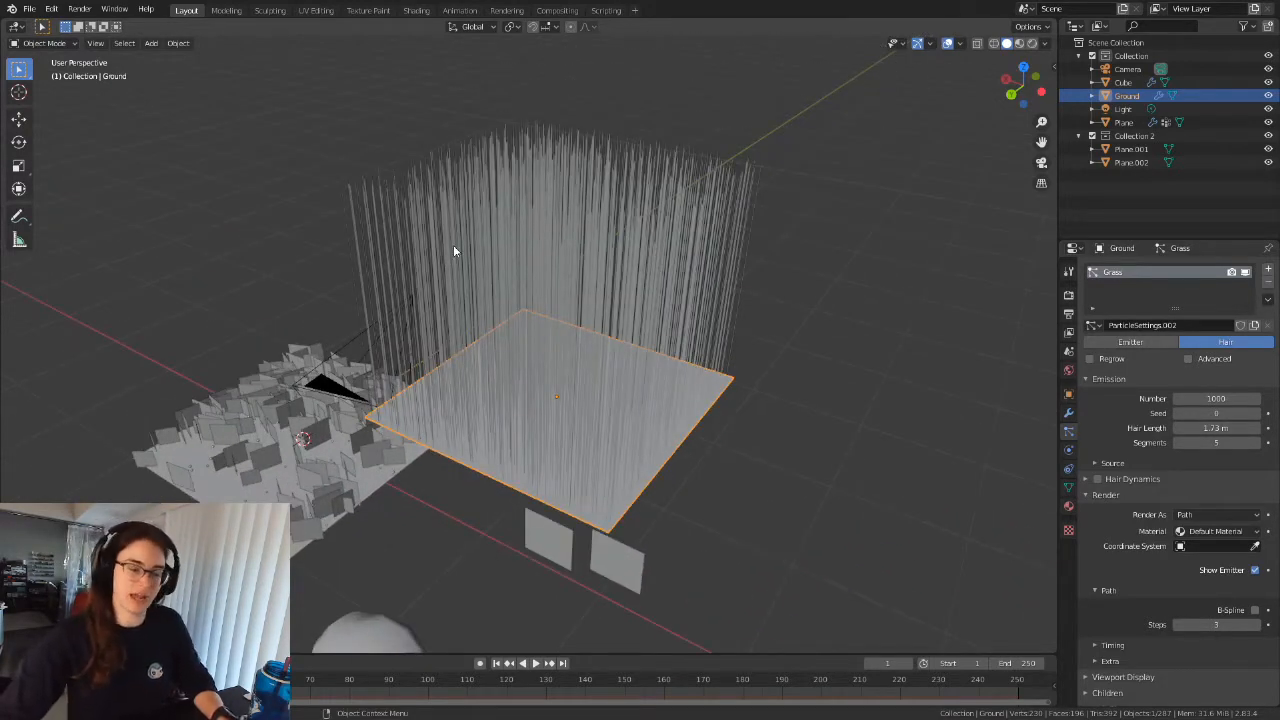
pyautogui.keyDown('shift'); pyautogui.moveTo(602, 556); pyautogui.dragTo(637, 449, button='middle'); pyautogui.keyUp('shift')
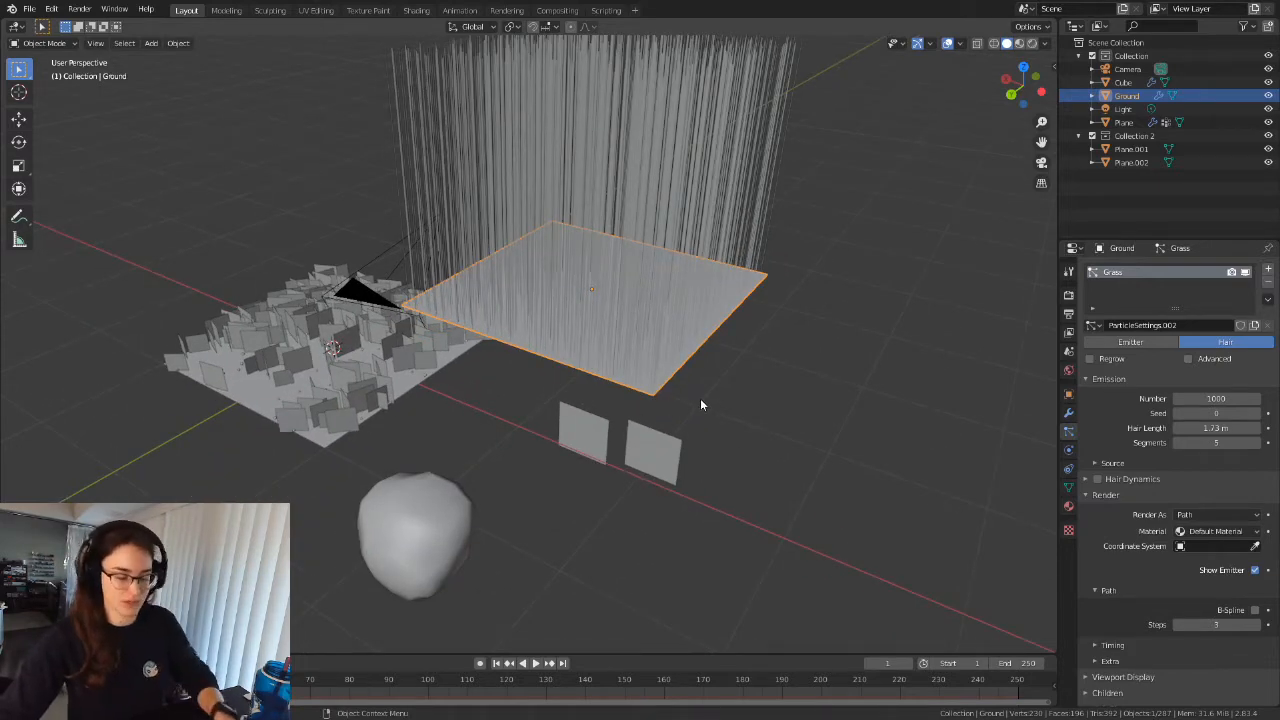
# Render the Grass system's hairs as an object, using the grass plane Plane.001 as the instance object.
pyautogui.click(1110, 496)
pyautogui.click(1100, 496)
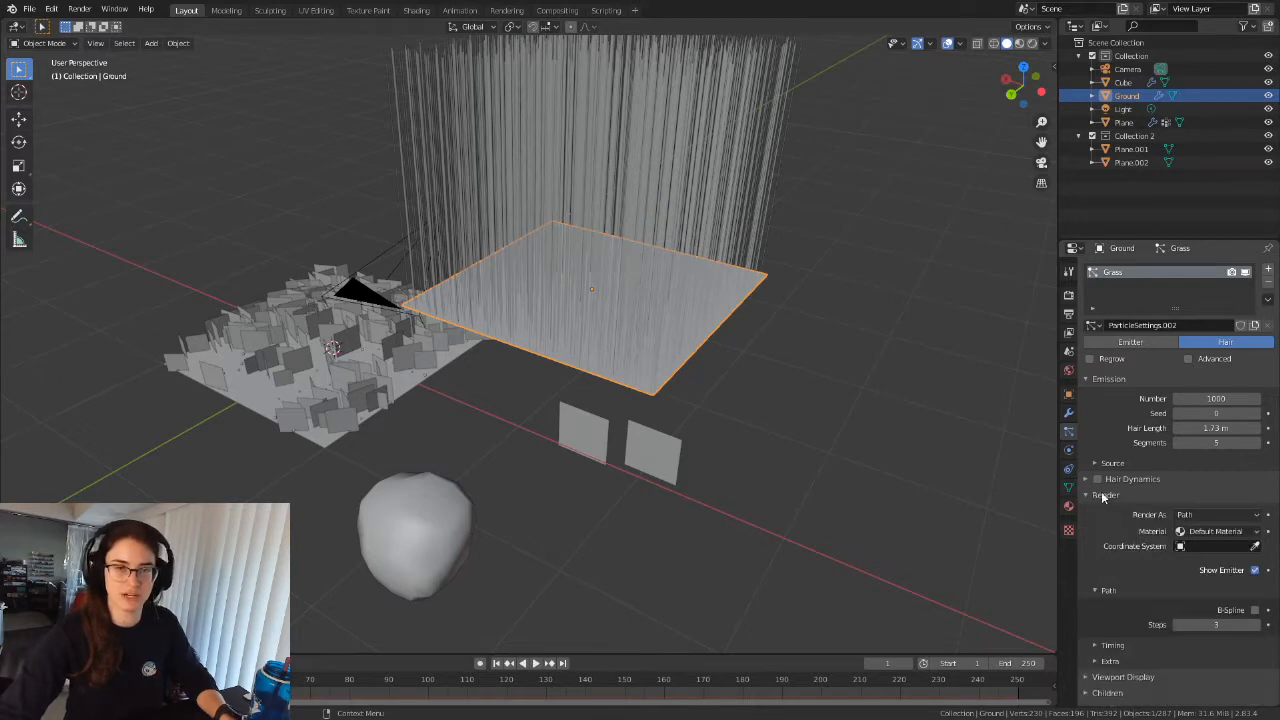
pyautogui.scroll(-2, 1147, 322)
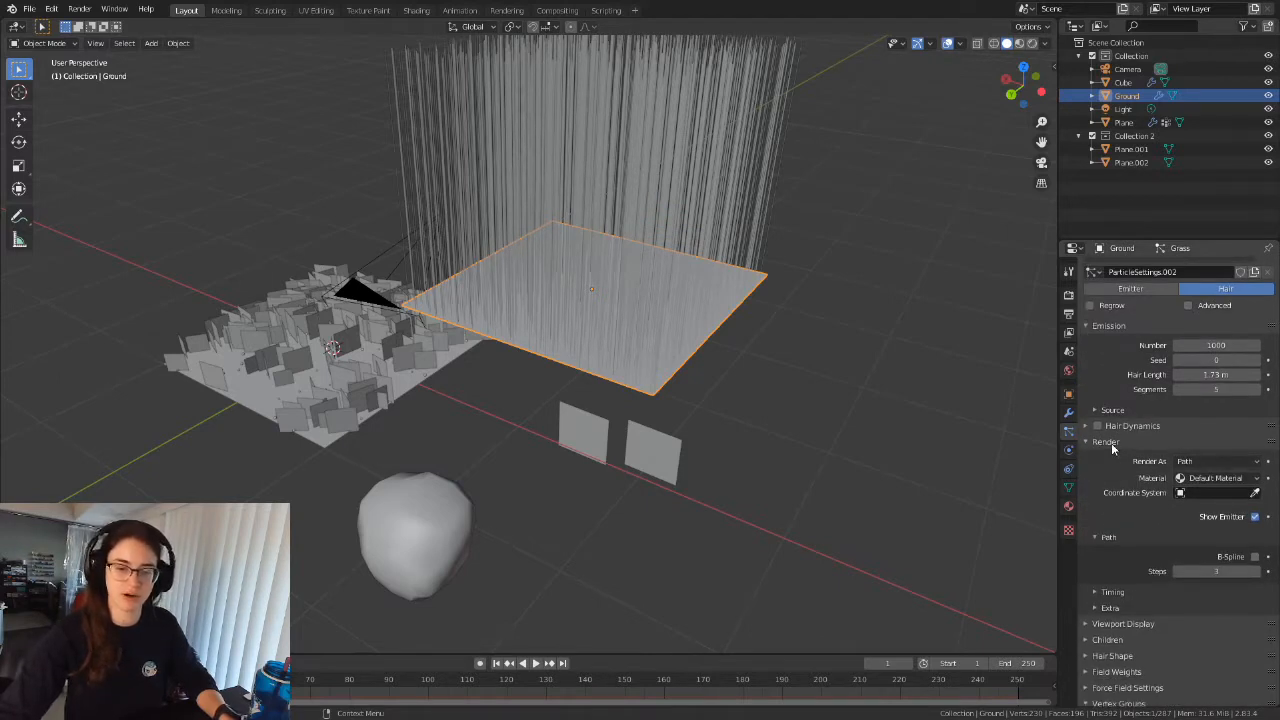
pyautogui.click(1217, 461)
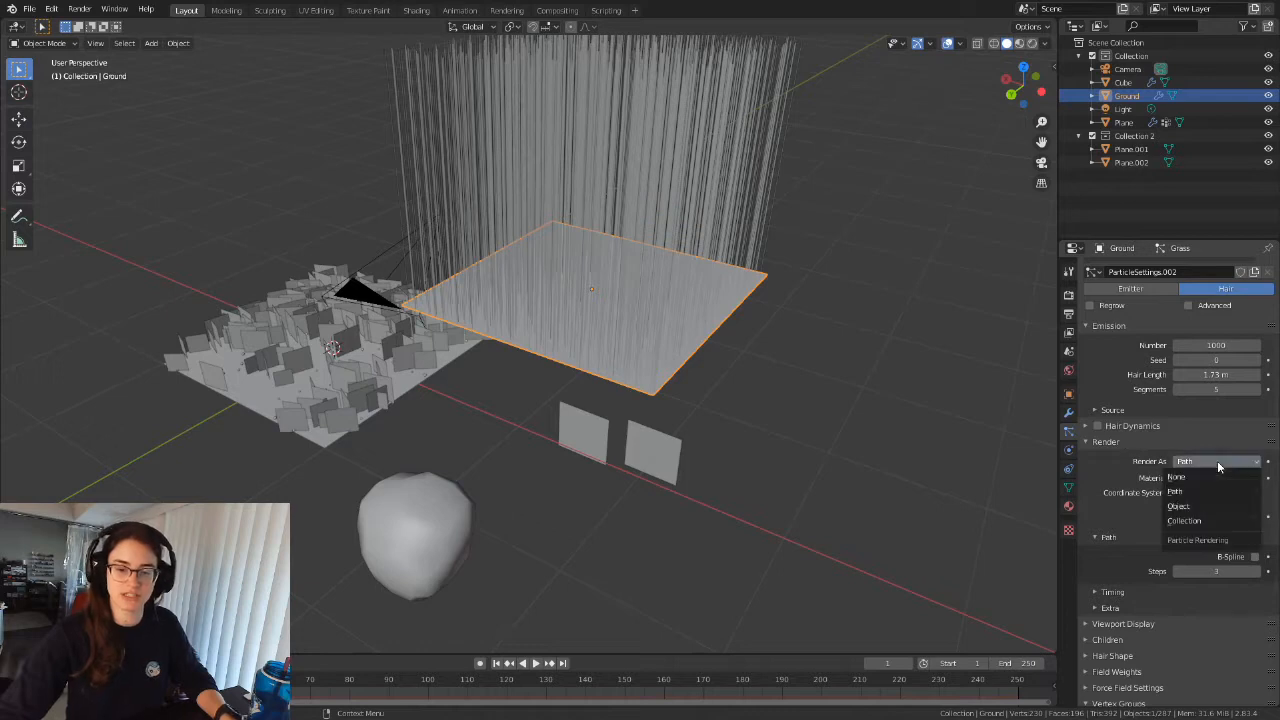
pyautogui.click(1190, 507)
pyautogui.scroll(-2, 749, 360)
pyautogui.scroll(3, 616, 380)
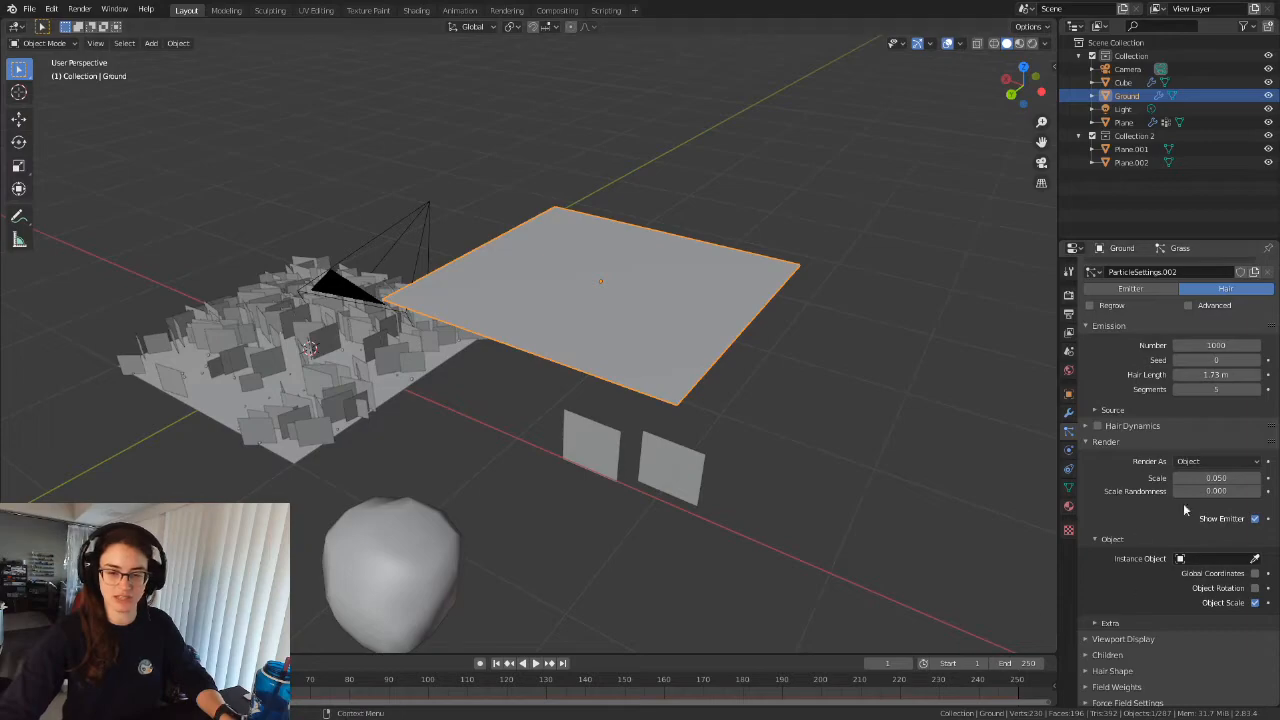
pyautogui.click(1255, 558)
pyautogui.click(595, 445)
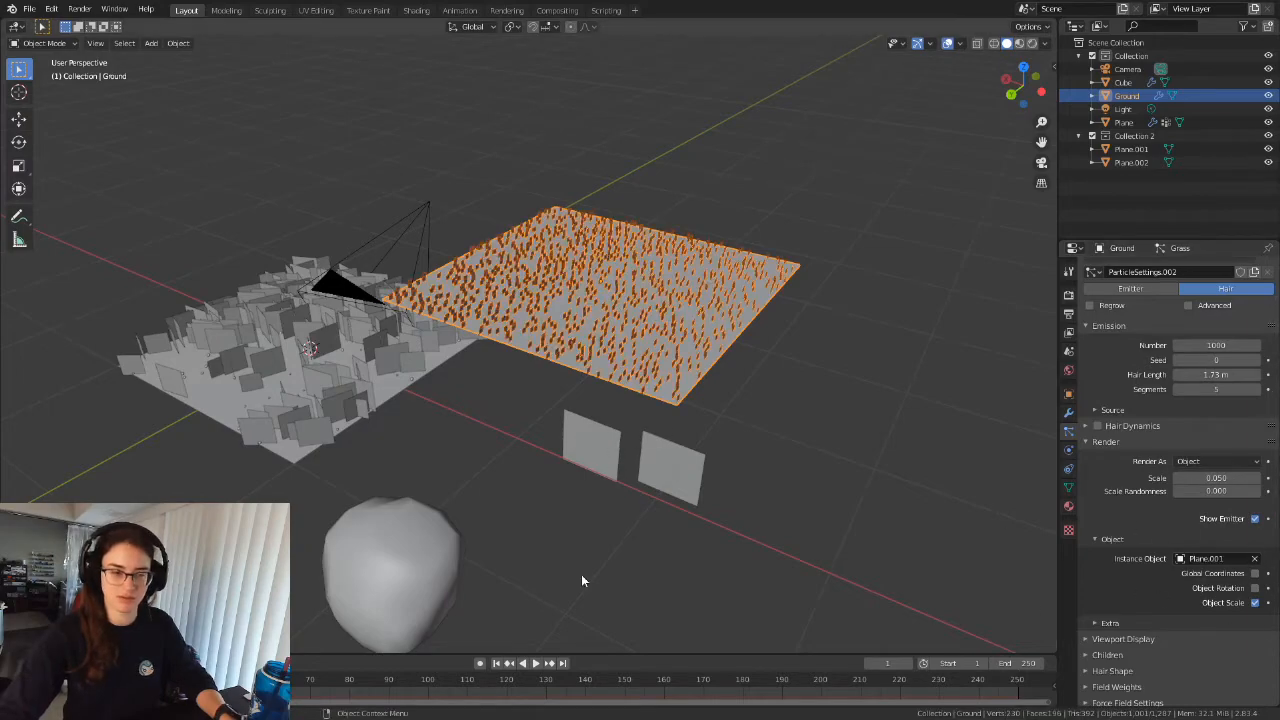
# Switch to rendered shading and examine the grass instances scattered over the Ground plane up close.
pyautogui.click(1029, 43)
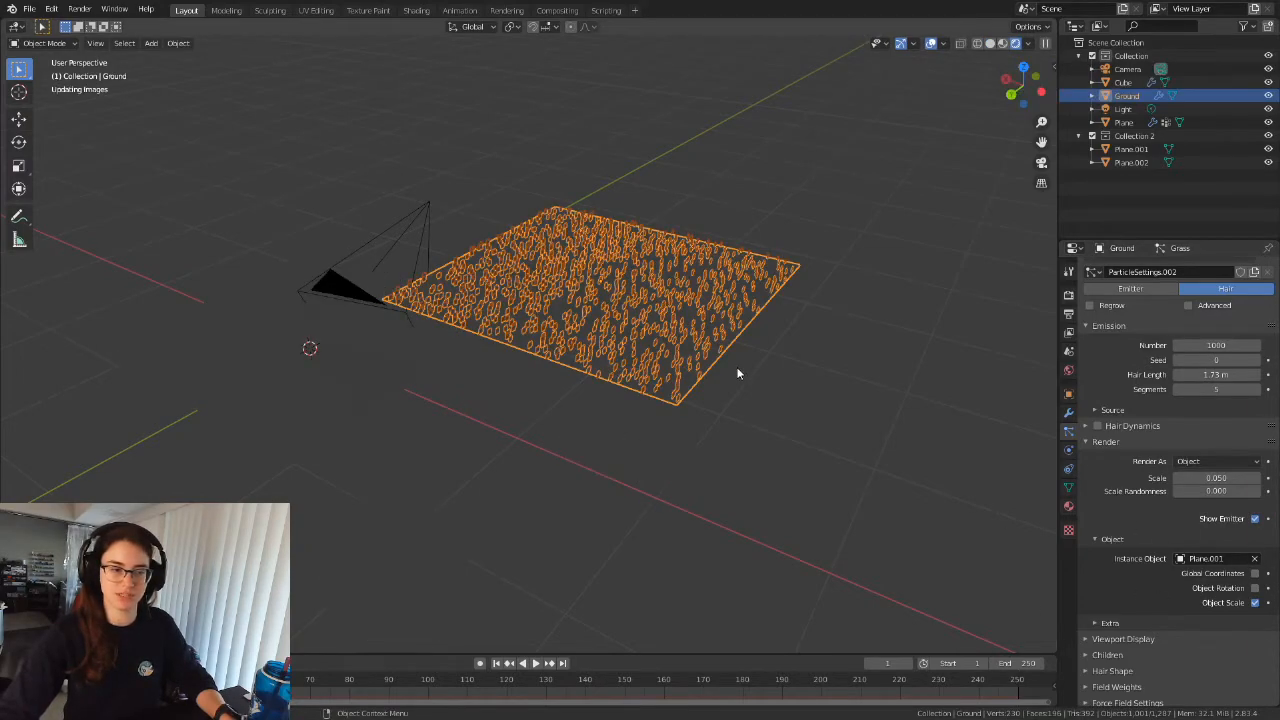
pyautogui.scroll(4, 810, 371)
pyautogui.moveTo(827, 374); pyautogui.dragTo(304, 209, button='middle')
pyautogui.keyDown('shift'); pyautogui.moveTo(600, 308); pyautogui.dragTo(558, 236, button='middle'); pyautogui.keyUp('shift')
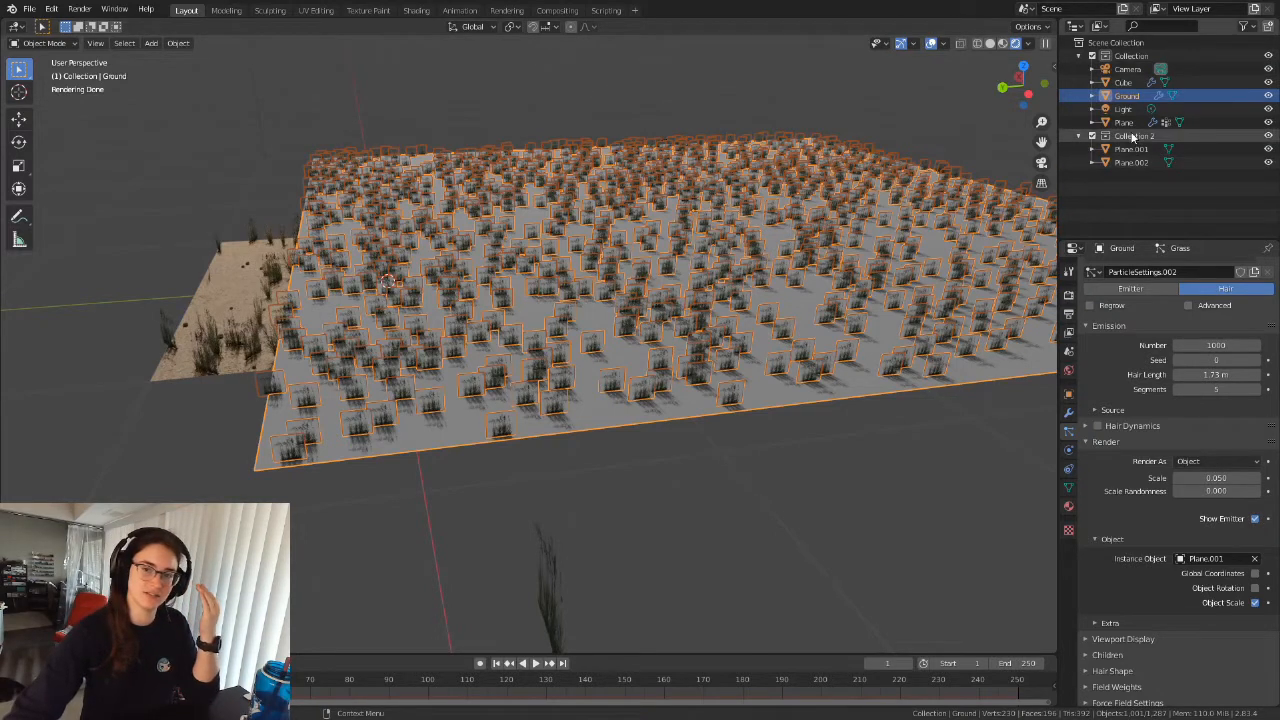
pyautogui.rightClick(1138, 190)
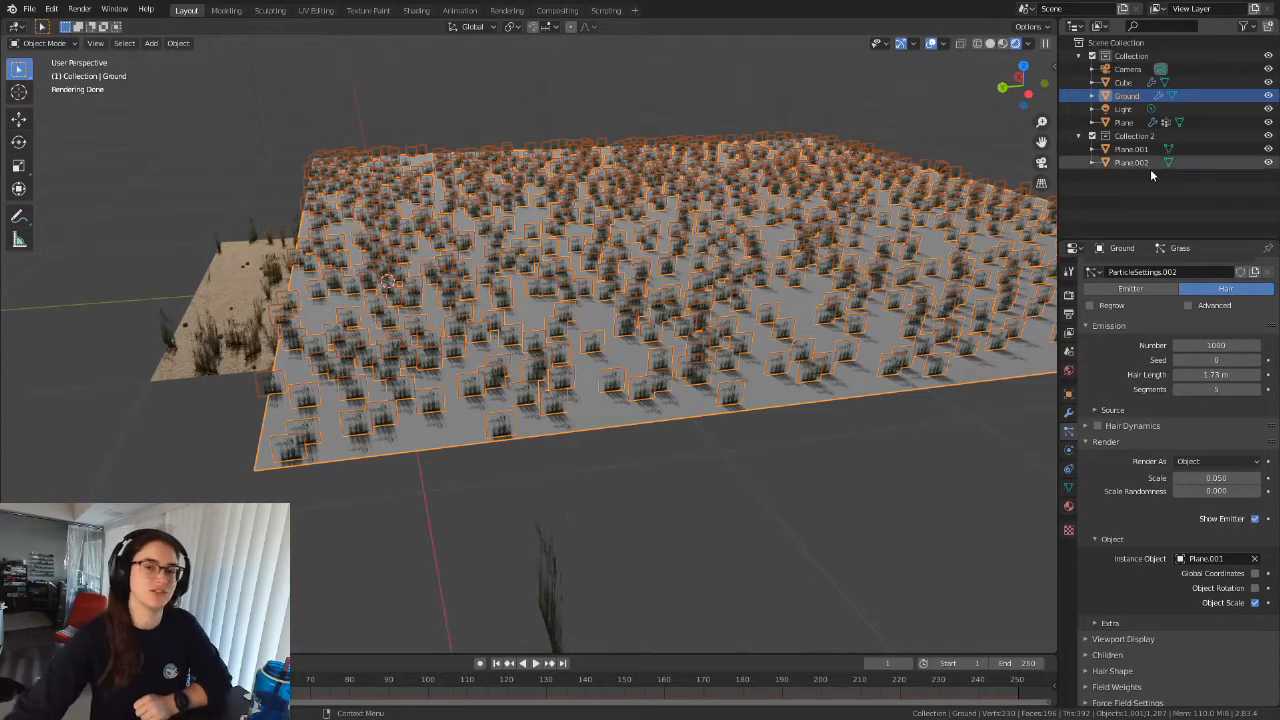
# Change the Grass system to render as a collection, with Collection 2 as the instance collection.
pyautogui.click(1131, 149)
pyautogui.click(1131, 162)
pyautogui.scroll(-2, 690, 434)
pyautogui.moveTo(690, 434); pyautogui.dragTo(631, 491, button='middle')
pyautogui.scroll(-3, 620, 494)
pyautogui.click(589, 322)
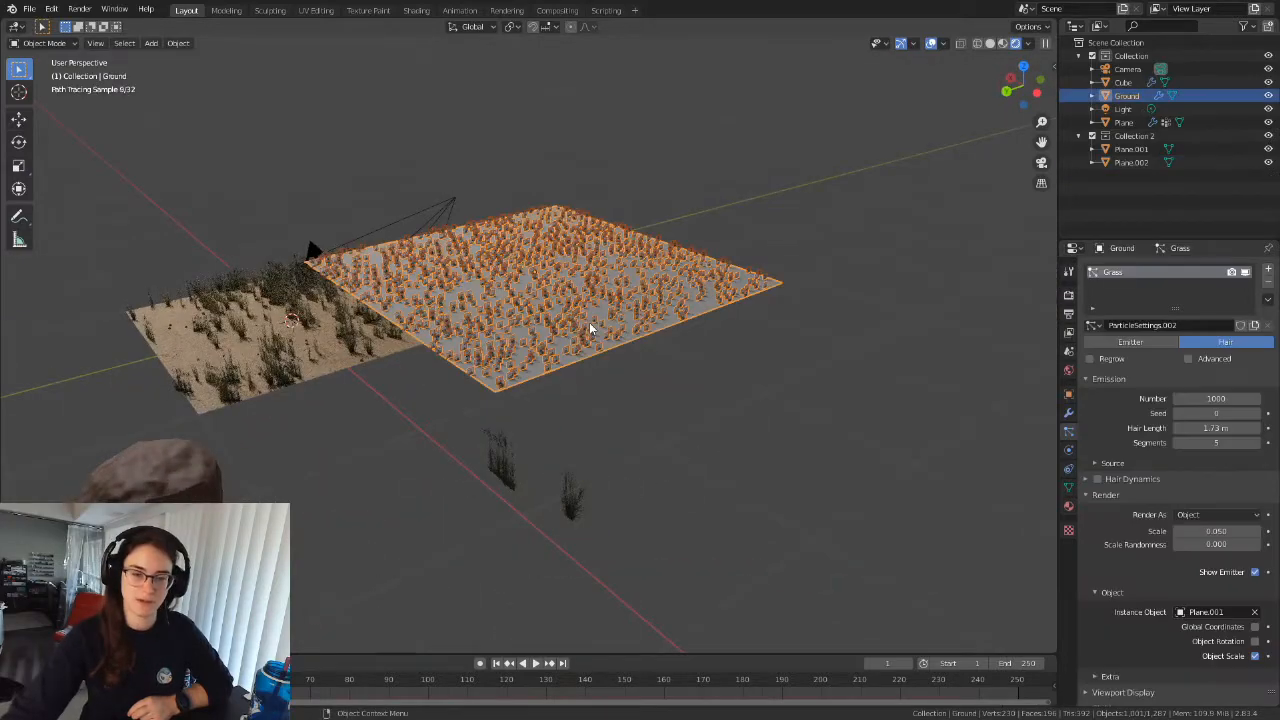
pyautogui.click(1205, 515)
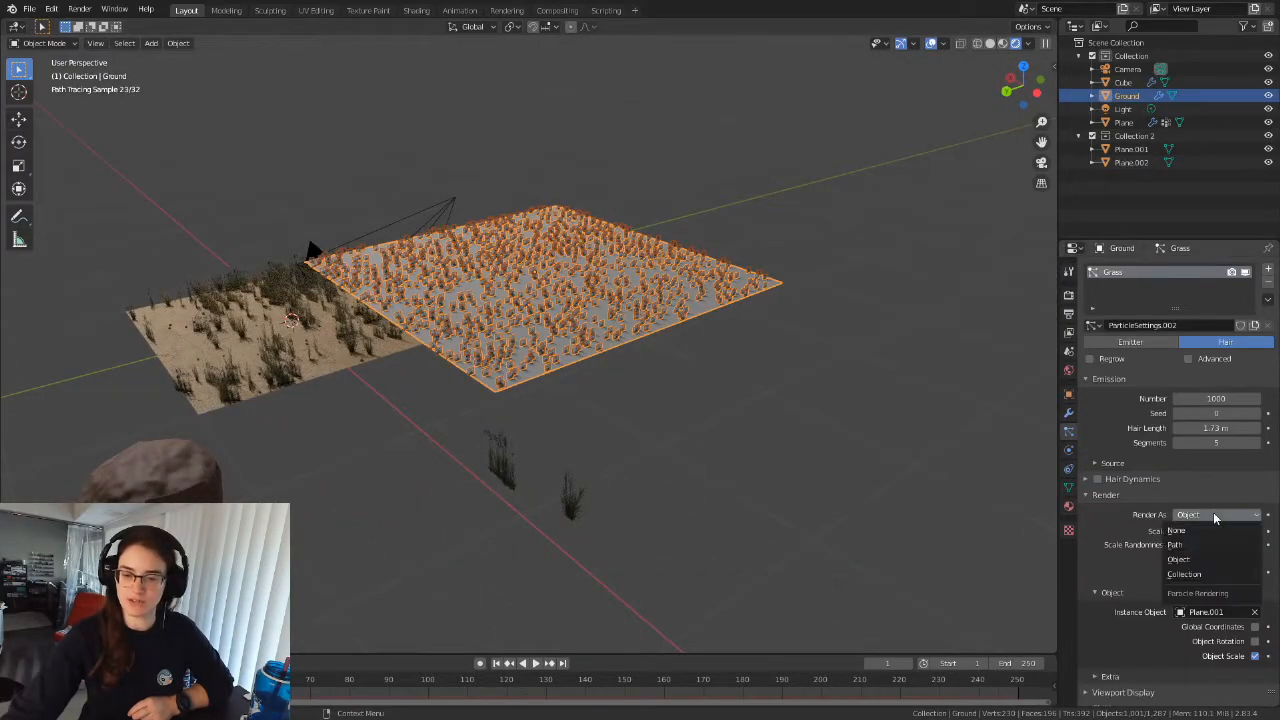
pyautogui.click(1192, 594)
pyautogui.click(1181, 613)
pyautogui.click(1151, 487)
# Examine the mixed grass instances up close and from the side, checking how their bases sit on the Ground plane.
pyautogui.scroll(4, 590, 321)
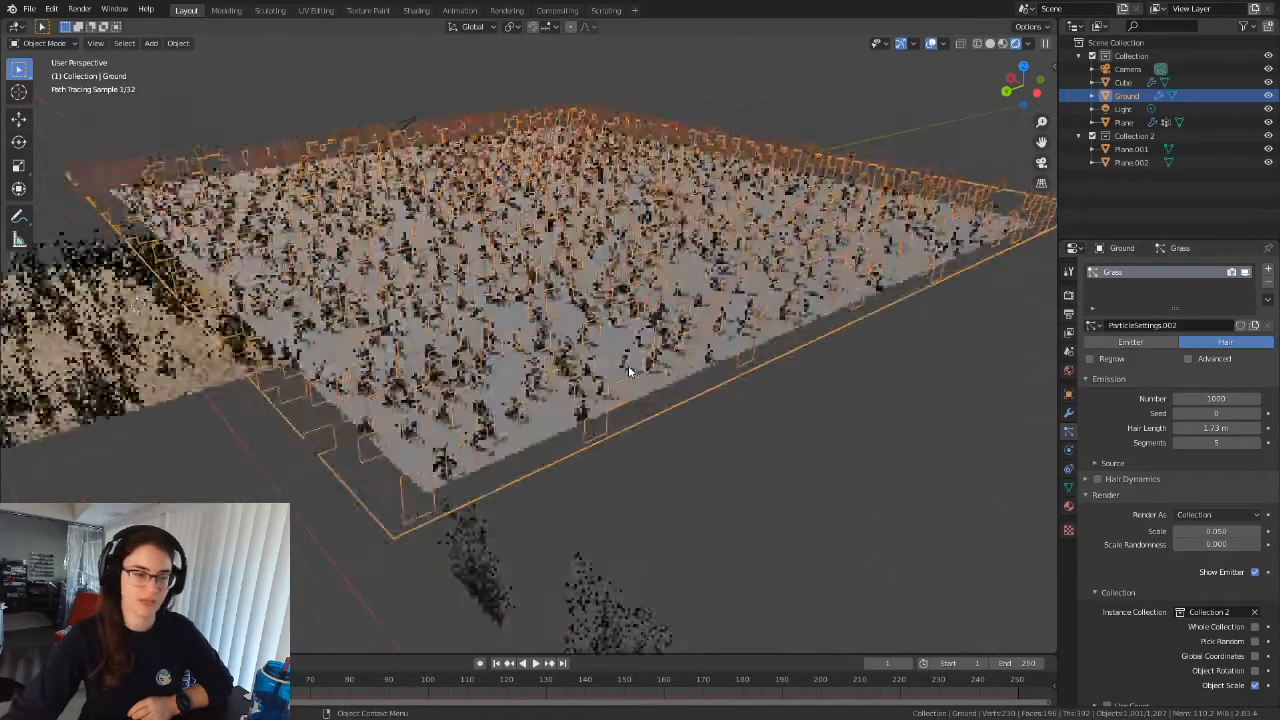
pyautogui.moveTo(630, 372); pyautogui.dragTo(708, 458, button='middle')
pyautogui.scroll(5, 708, 458)
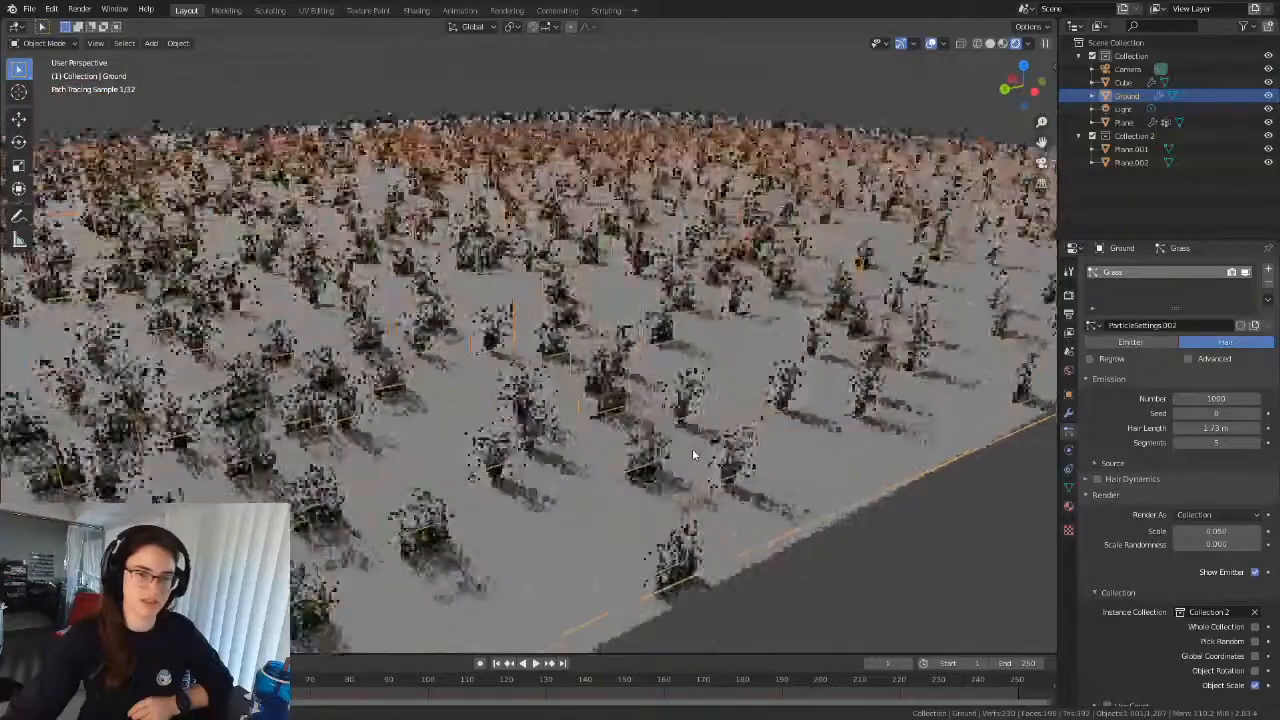
pyautogui.scroll(-4, 692, 455)
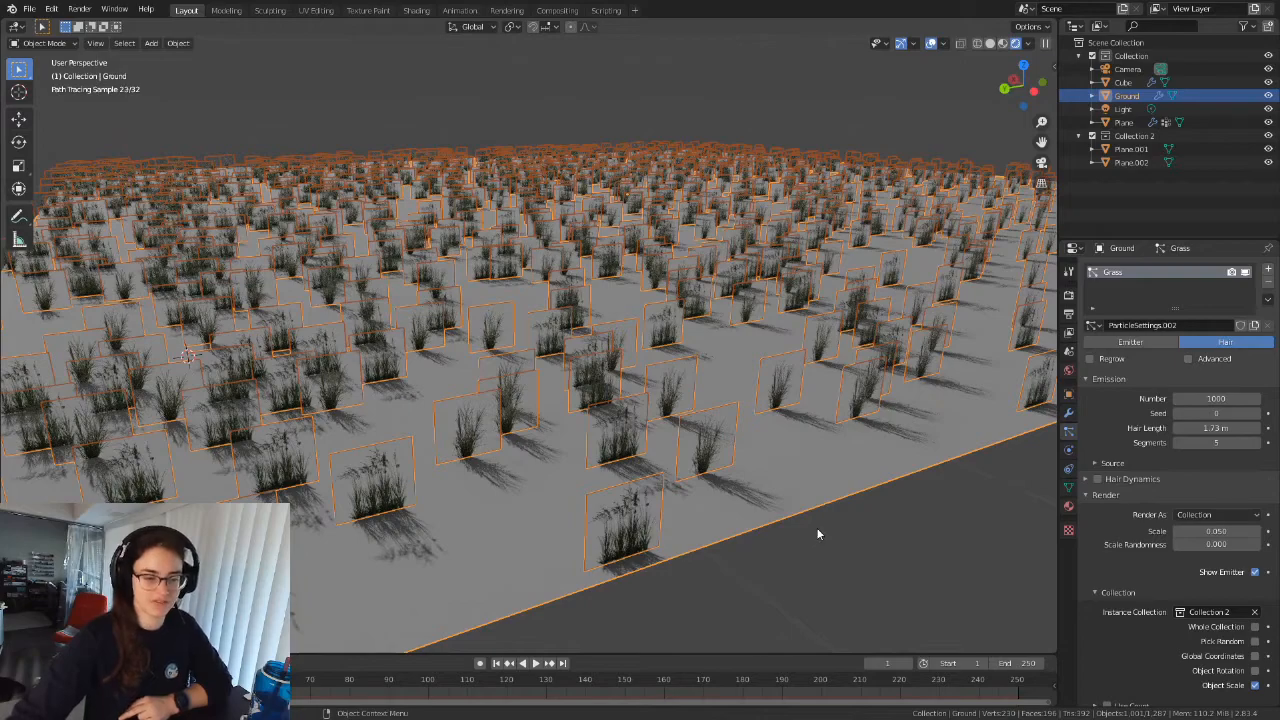
pyautogui.scroll(-4, 462, 438)
pyautogui.moveTo(588, 482)
pyautogui.mouseDown(button='middle')
pyautogui.moveTo(619, 463)
pyautogui.moveTo(609, 485)
pyautogui.mouseUp(button='middle')
pyautogui.moveTo(594, 570)
pyautogui.mouseDown(button='middle')
pyautogui.moveTo(642, 449)
pyautogui.moveTo(580, 457)
pyautogui.mouseUp(button='middle')
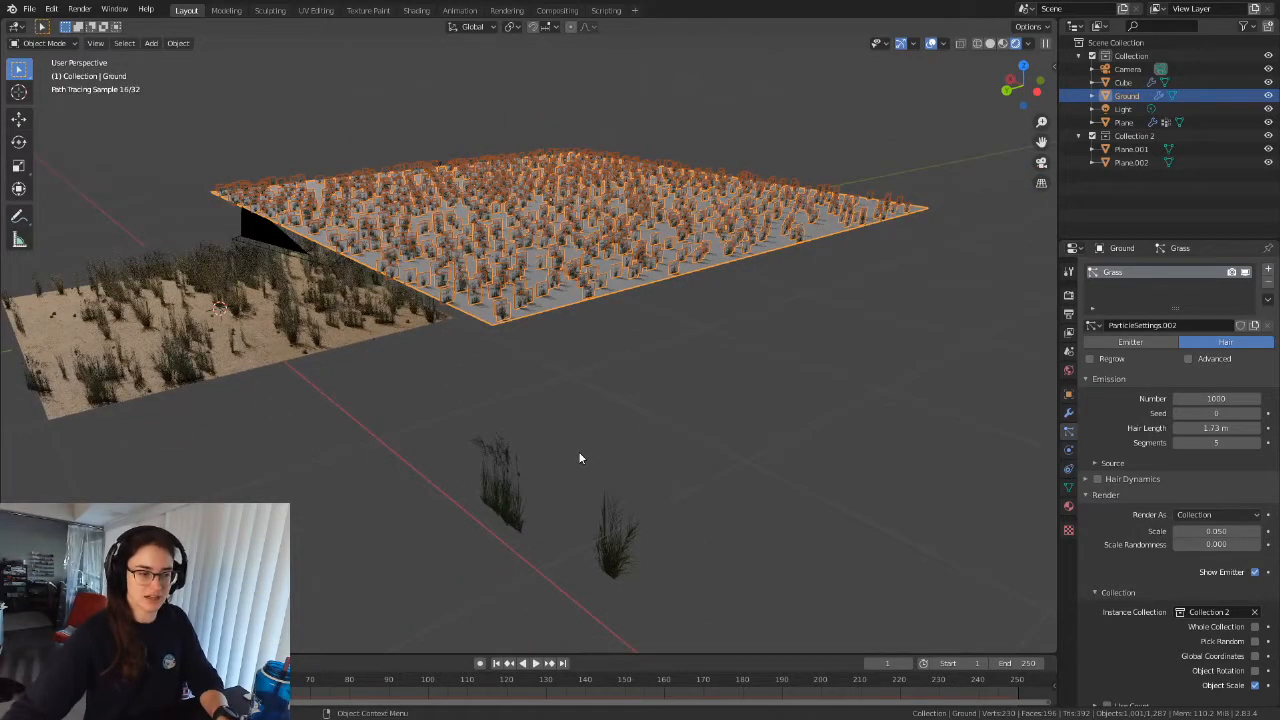
pyautogui.moveTo(594, 440)
pyautogui.mouseDown(button='middle')
pyautogui.moveTo(640, 434)
pyautogui.moveTo(600, 429)
pyautogui.moveTo(588, 407)
pyautogui.mouseUp(button='middle')
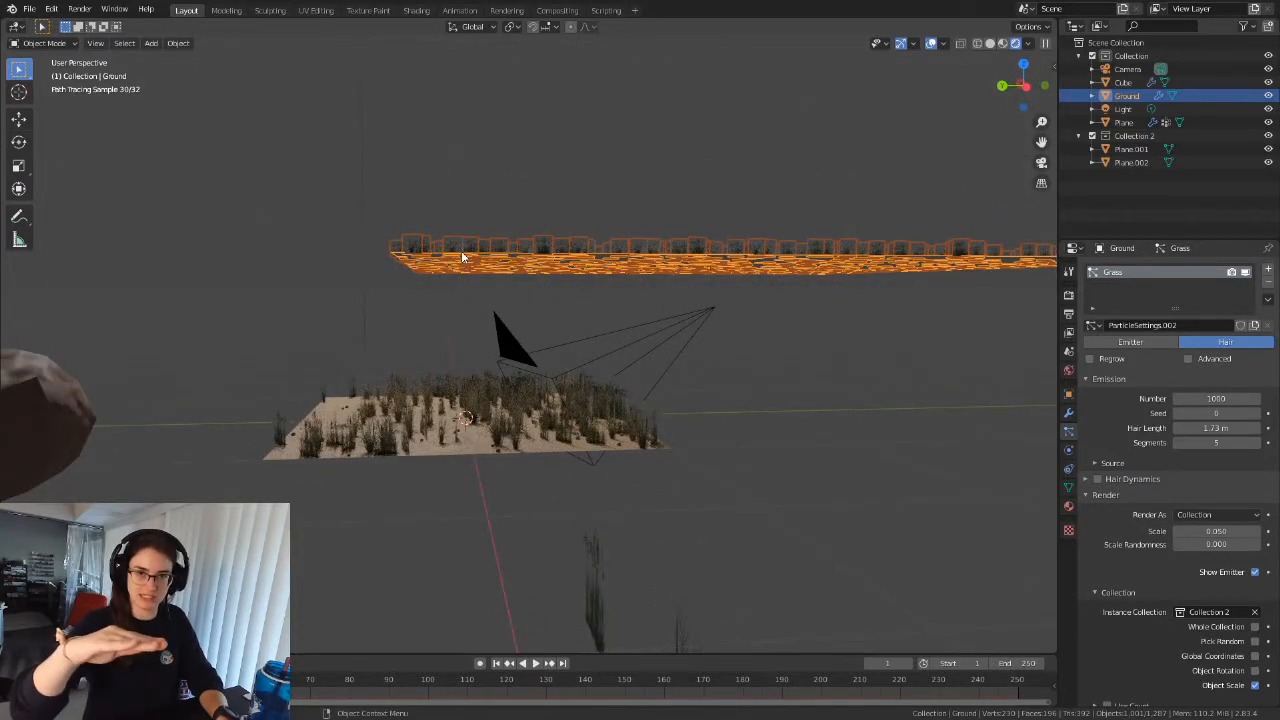
pyautogui.moveTo(689, 303)
pyautogui.mouseDown(button='middle')
pyautogui.moveTo(711, 329)
pyautogui.moveTo(604, 258)
pyautogui.mouseUp(button='middle')
# Make transforms affect only origins and move Plane.001's origin up along Z to about the plane's middle.
pyautogui.click(530, 520)
pyautogui.press('Tab')
pyautogui.press('Tab')
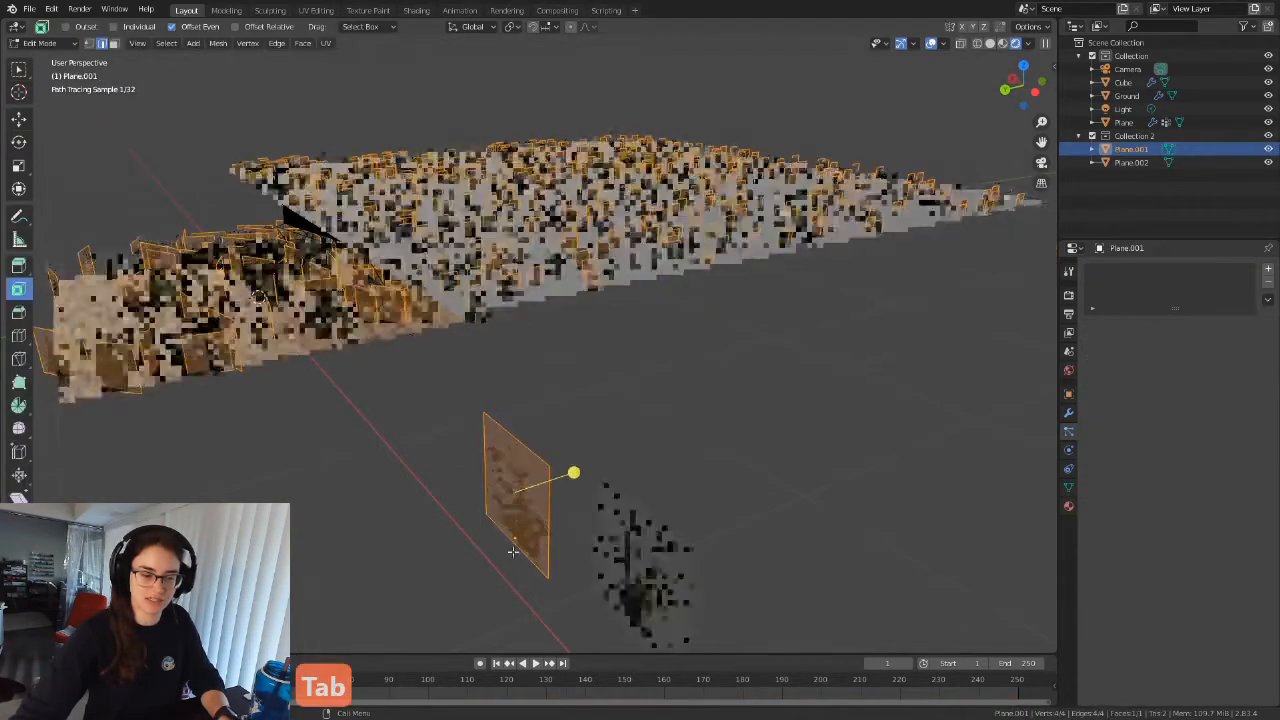
pyautogui.moveTo(555, 528)
pyautogui.mouseDown(button='middle')
pyautogui.moveTo(530, 480)
pyautogui.moveTo(457, 445)
pyautogui.moveTo(53, 374)
pyautogui.moveTo(187, 444)
pyautogui.moveTo(657, 406)
pyautogui.moveTo(549, 443)
pyautogui.moveTo(571, 471)
pyautogui.moveTo(500, 486)
pyautogui.moveTo(545, 445)
pyautogui.mouseUp(button='middle')
pyautogui.click(53, 374)
pyautogui.click(568, 467)
pyautogui.click(1029, 26)
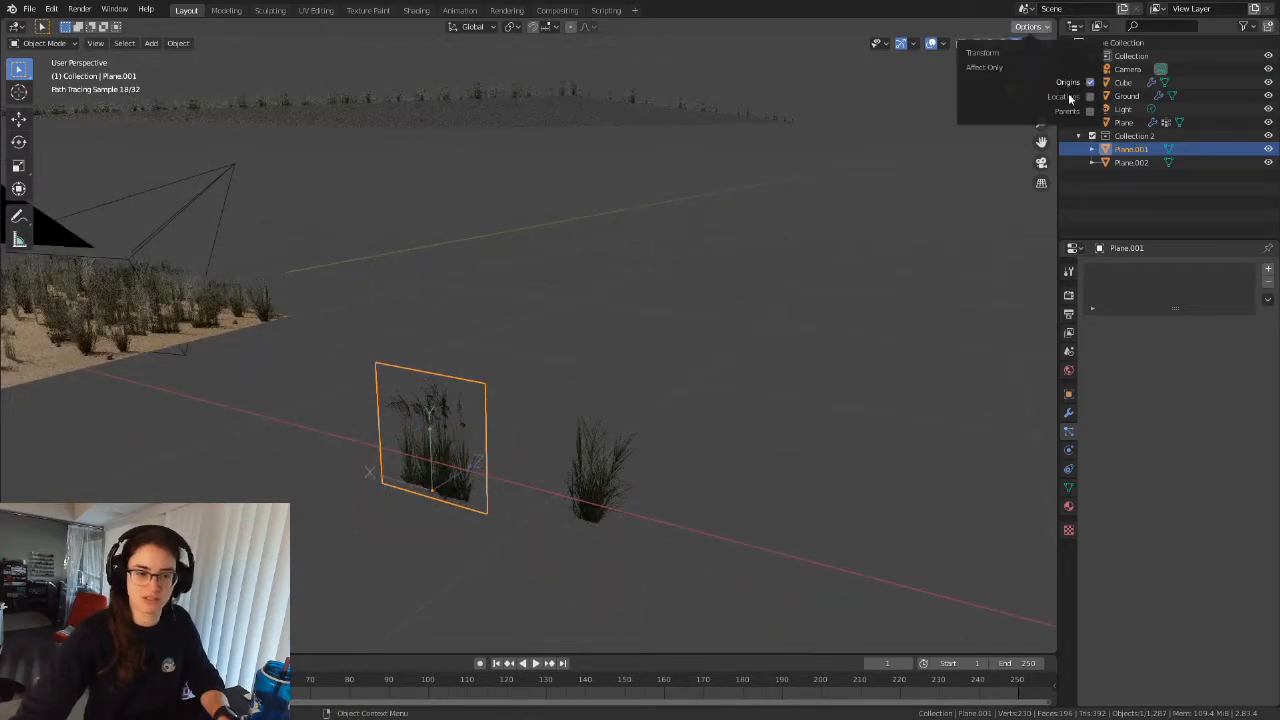
pyautogui.press('g')
pyautogui.press('z')
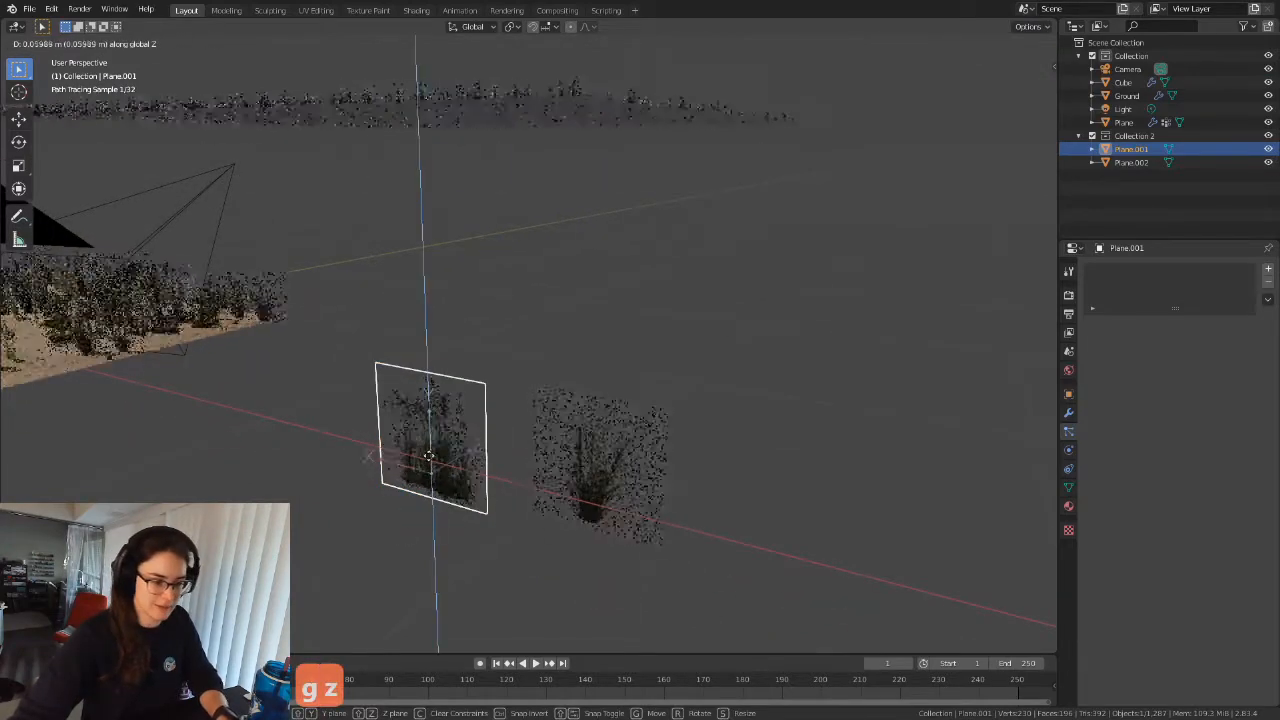
pyautogui.rightClick(598, 305)
# Switch to solid shading and examine from above and below how the raised origin places the grass instances on the ground.
pyautogui.moveTo(598, 305)
pyautogui.mouseDown(button='middle')
pyautogui.moveTo(694, 300)
pyautogui.moveTo(717, 240)
pyautogui.moveTo(677, 337)
pyautogui.moveTo(710, 320)
pyautogui.mouseUp(button='middle')
pyautogui.click(991, 44)
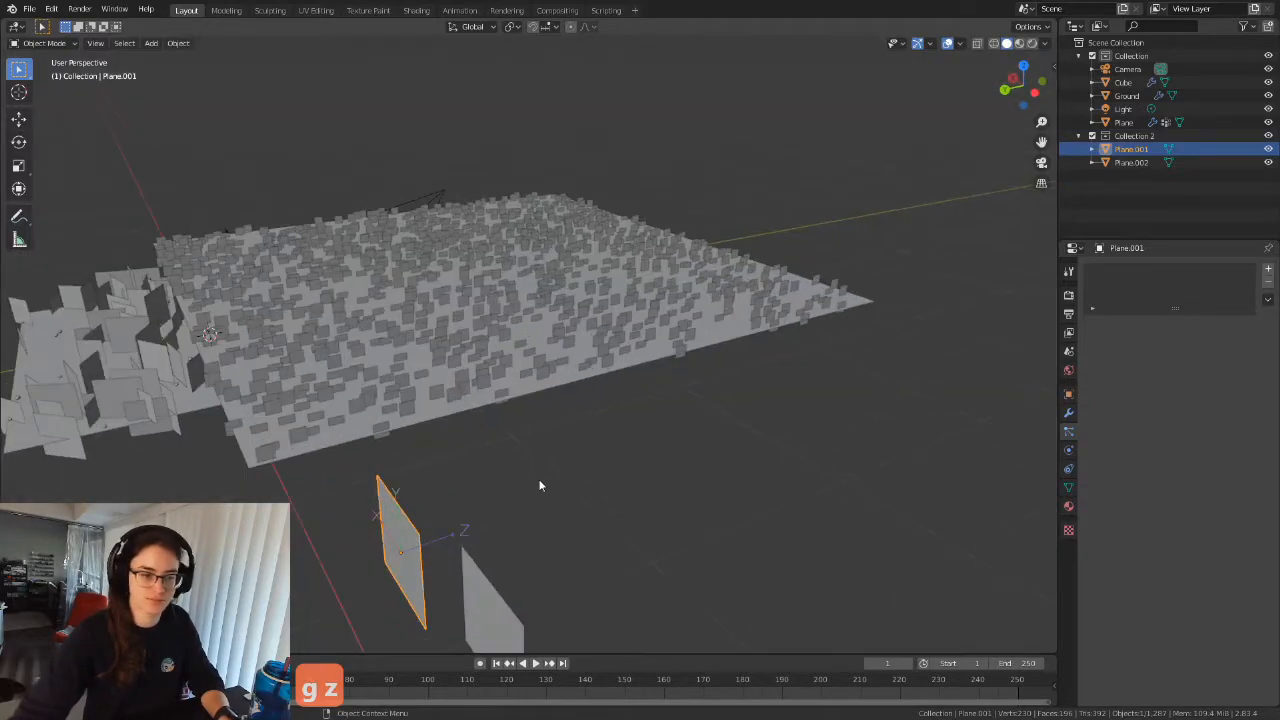
pyautogui.moveTo(540, 483)
pyautogui.mouseDown(button='middle')
pyautogui.moveTo(591, 413)
pyautogui.moveTo(420, 314)
pyautogui.moveTo(321, 388)
pyautogui.mouseUp(button='middle')
pyautogui.moveTo(343, 454); pyautogui.dragTo(630, 296, button='middle')
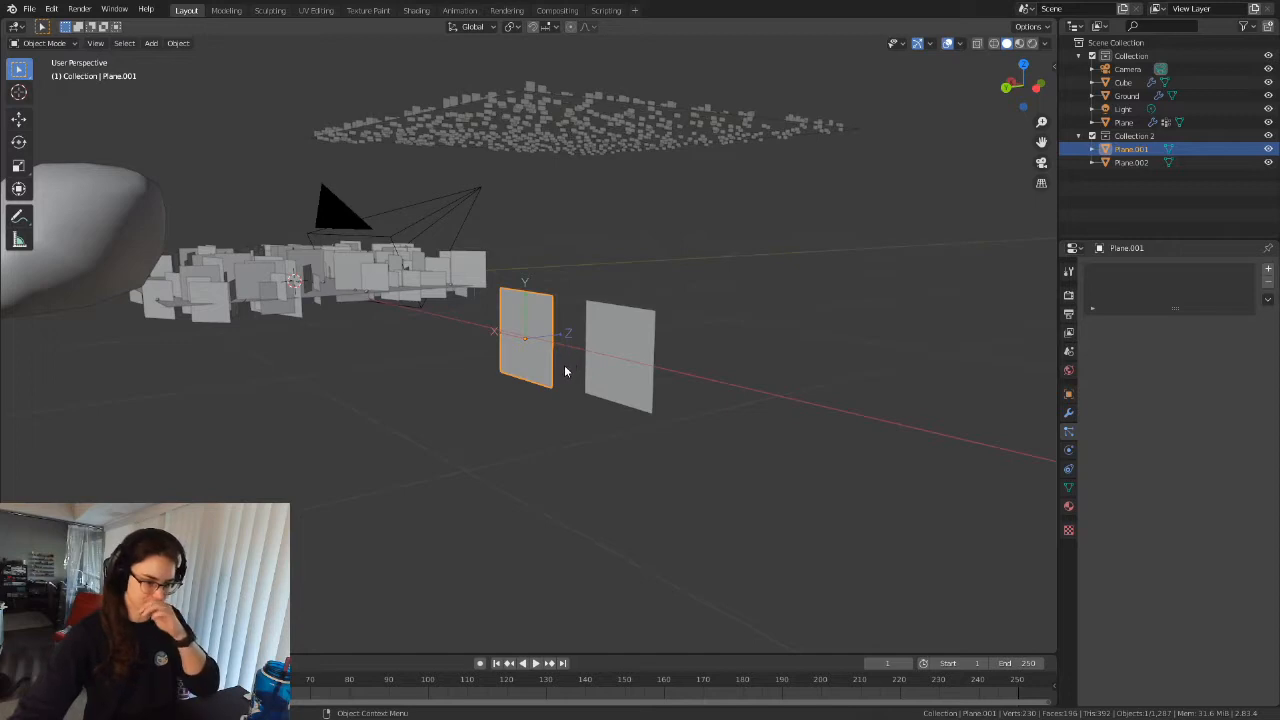
pyautogui.moveTo(563, 371); pyautogui.dragTo(578, 370, button='middle')
pyautogui.click(603, 354)
pyautogui.click(512, 356)
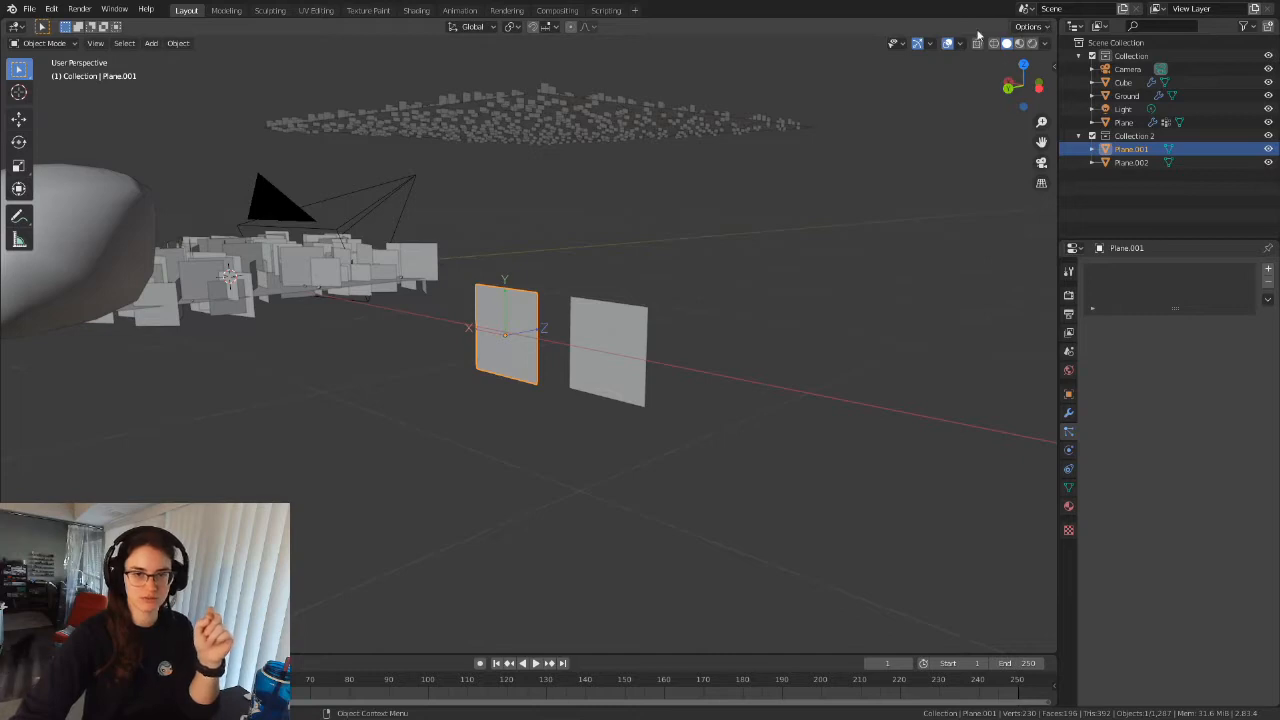
# With transforms affecting only origins, move Plane.001's origin down along Z about 0.16 m towards its lower edge.
pyautogui.click(1035, 27)
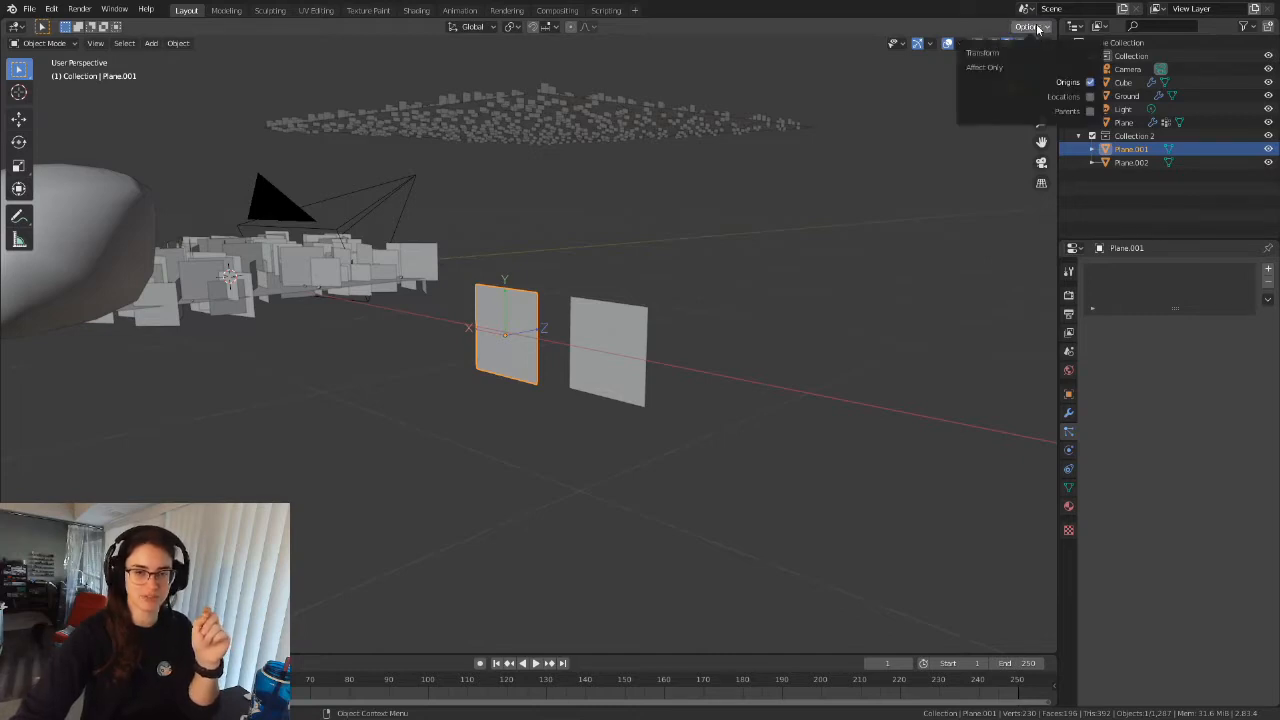
pyautogui.click(1091, 81)
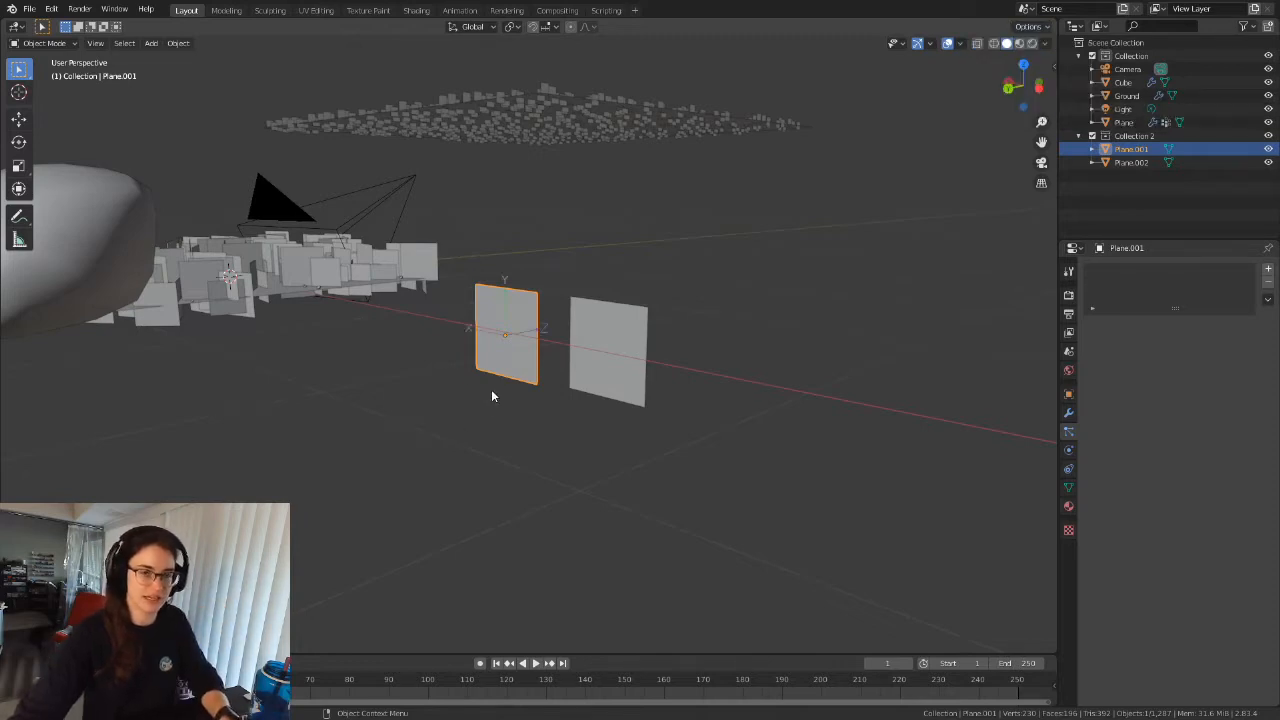
pyautogui.press('g')
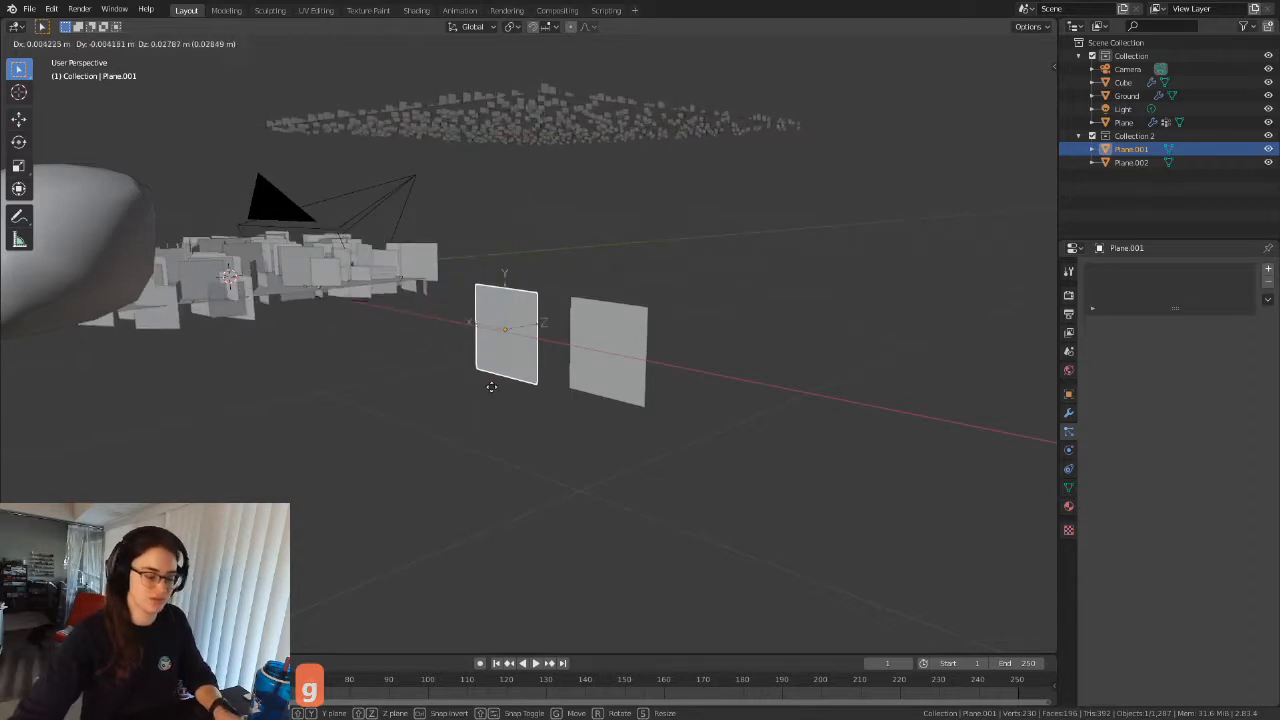
pyautogui.press('z')
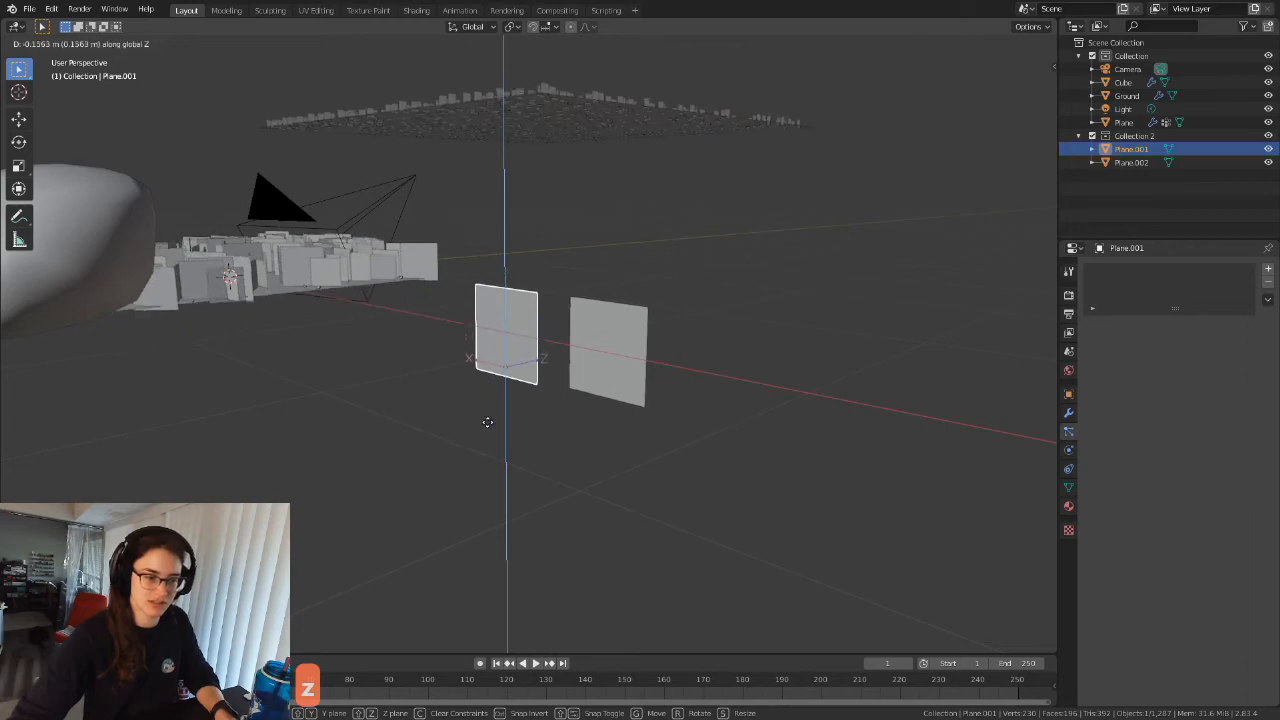
pyautogui.click(487, 425)
# Check the instances from beneath the Ground plane and turn off origin-only transforms.
pyautogui.moveTo(487, 425); pyautogui.dragTo(625, 271, button='middle')
pyautogui.moveTo(691, 186); pyautogui.dragTo(478, 491, button='middle')
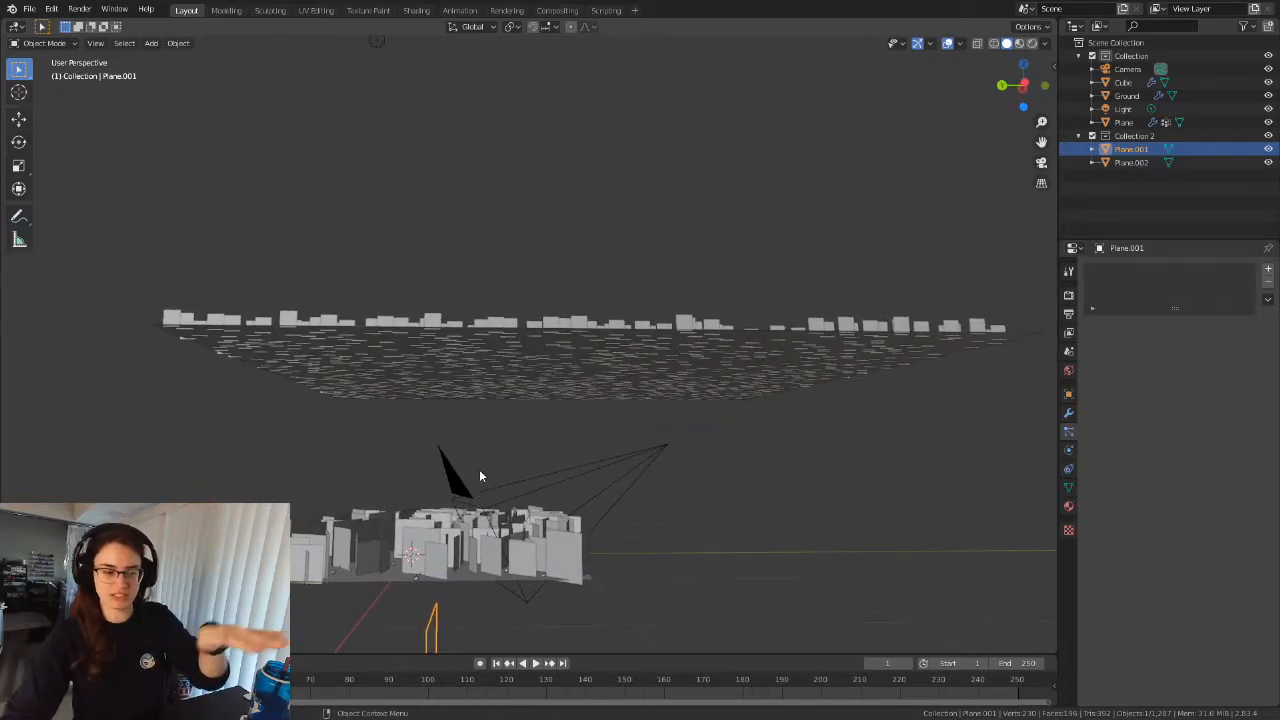
pyautogui.moveTo(523, 483); pyautogui.dragTo(650, 435, button='middle')
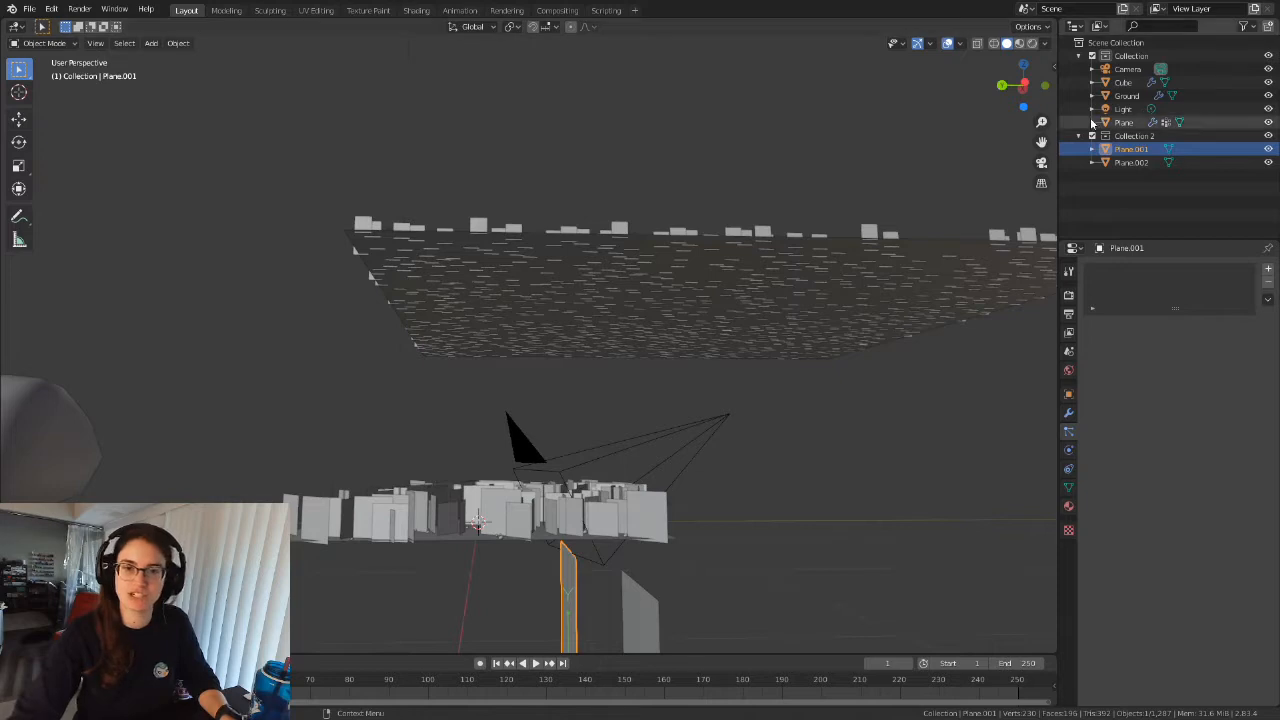
pyautogui.click(1040, 27)
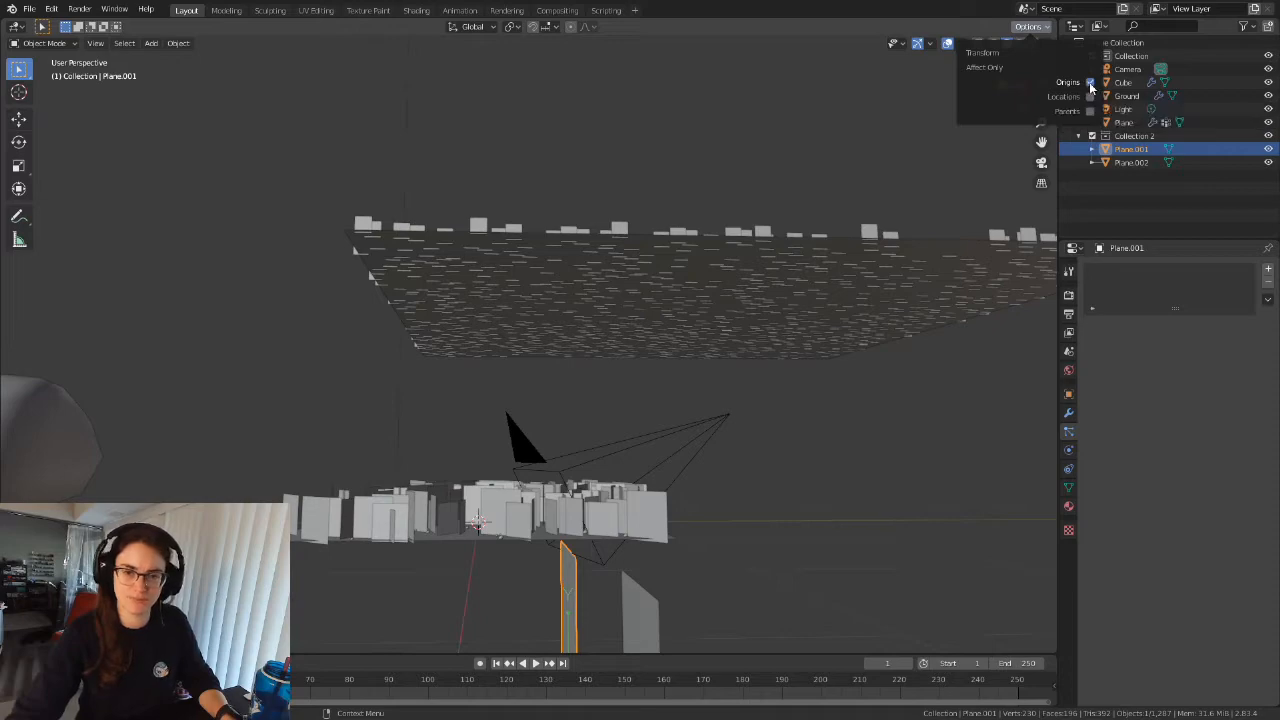
pyautogui.moveTo(837, 309); pyautogui.dragTo(660, 427, button='middle')
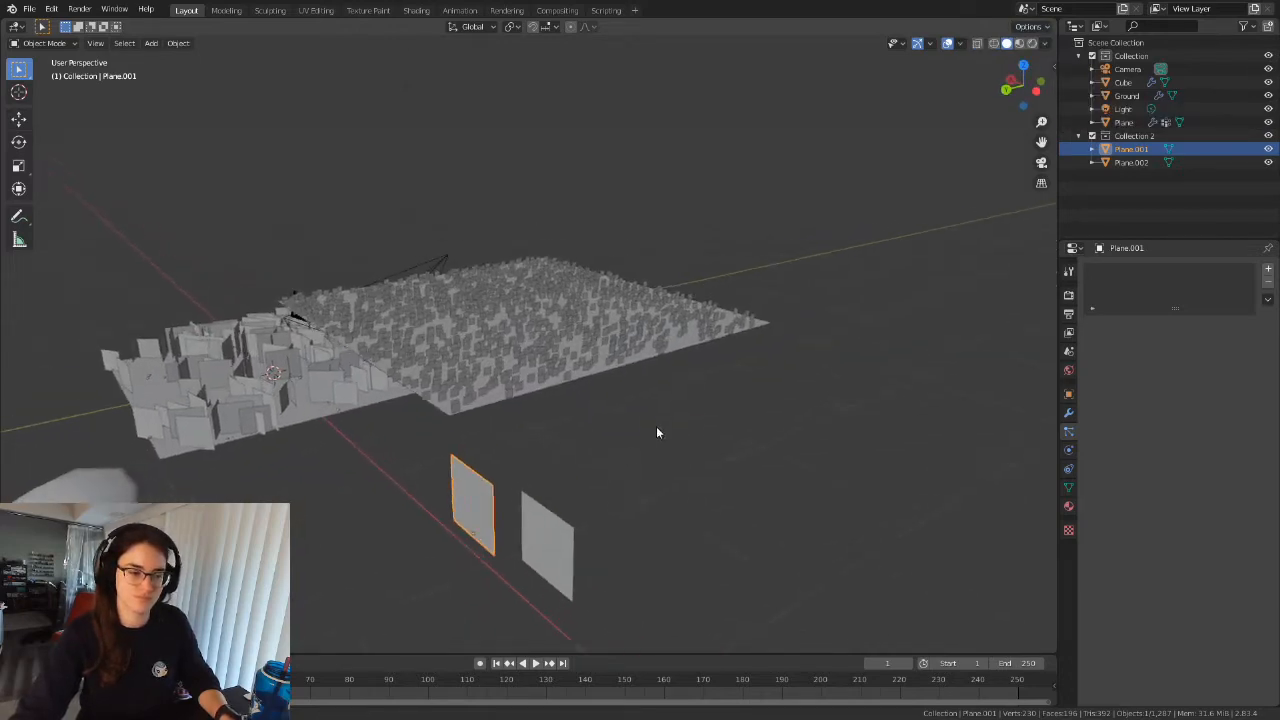
# Select the Ground plane and show its scattered grass in rendered shading.
pyautogui.scroll(5, 660, 425)
pyautogui.click(618, 475)
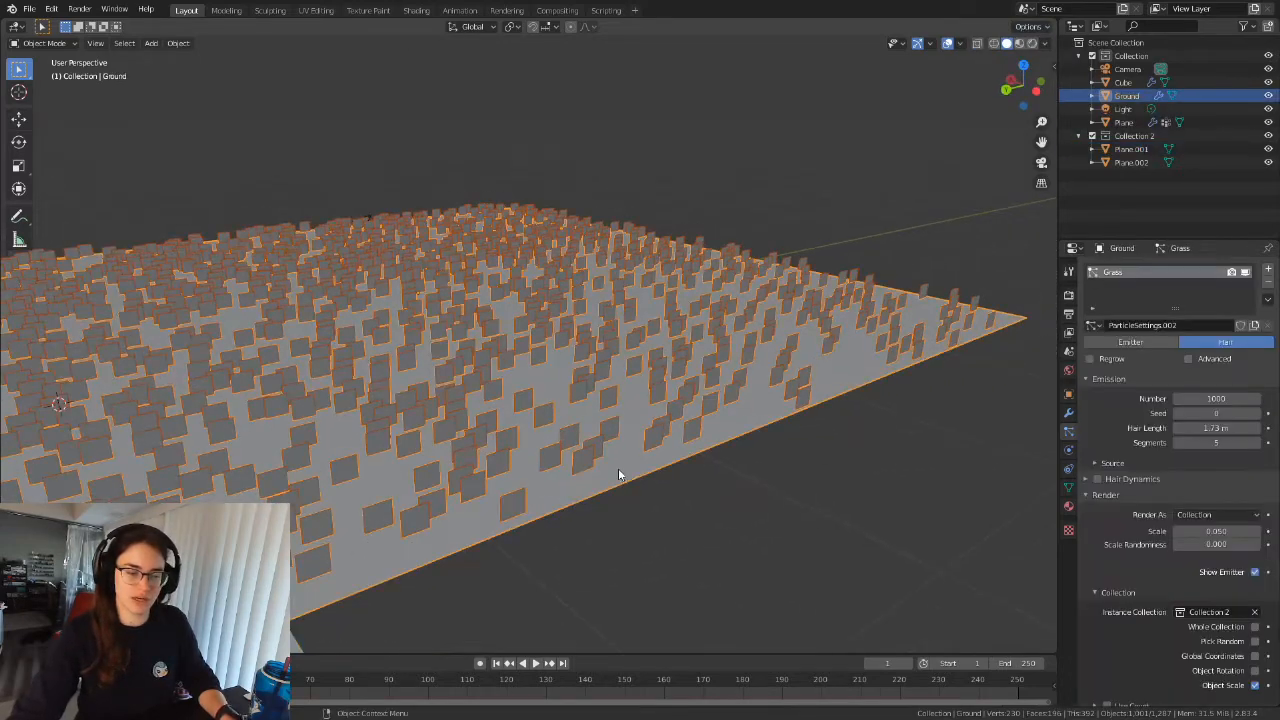
pyautogui.scroll(-4, 618, 475)
pyautogui.click(1032, 43)
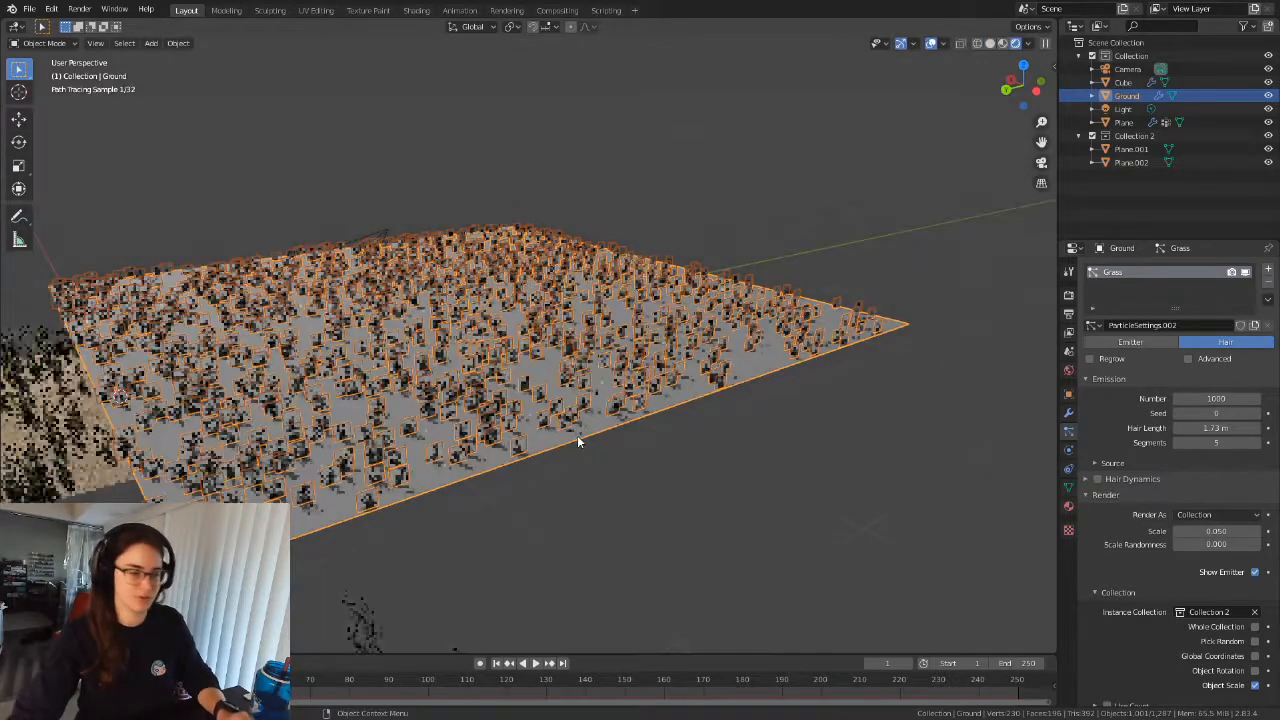
pyautogui.scroll(3, 474, 472)
pyautogui.keyDown('shift'); pyautogui.moveTo(474, 472); pyautogui.dragTo(909, 380, button='middle'); pyautogui.keyUp('shift')
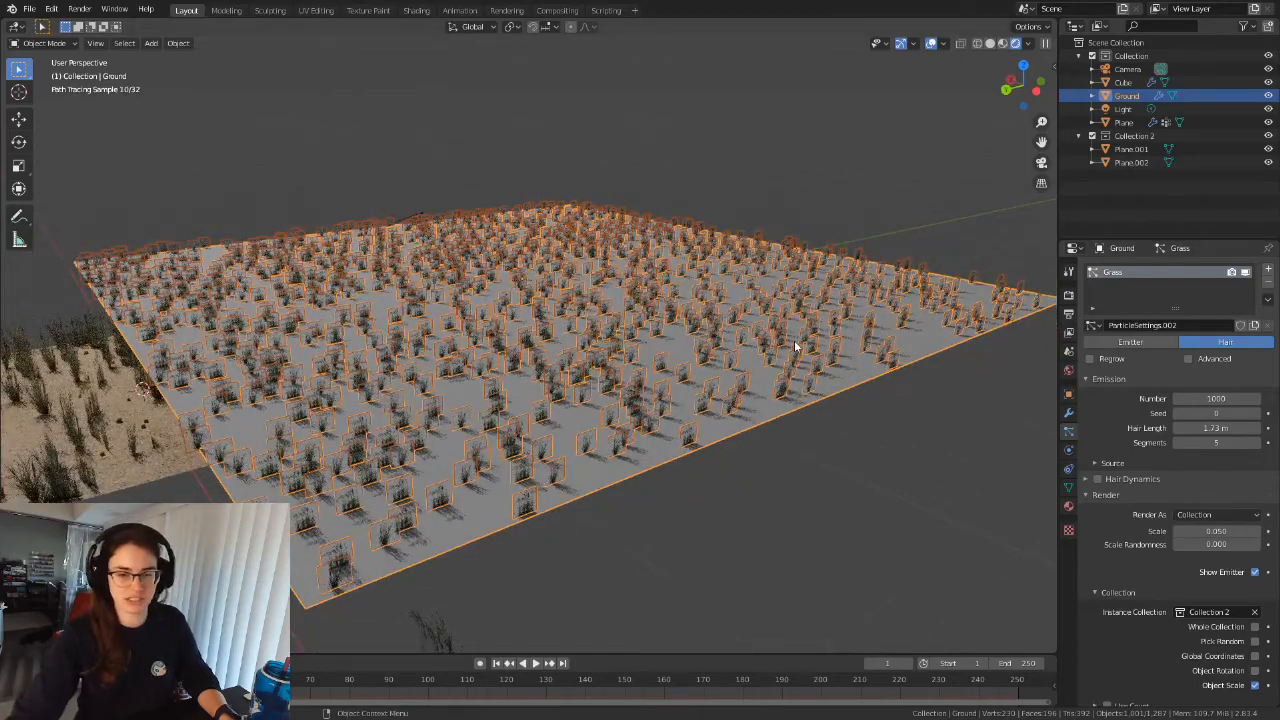
# Set the Grass system's hair length to 1.69 m, its render scale to 0.090 and its scale randomness to 1.000.
pyautogui.moveTo(1200, 427)
pyautogui.mouseDown()
pyautogui.moveTo(1175, 427)
pyautogui.moveTo(1205, 428)
pyautogui.mouseUp()
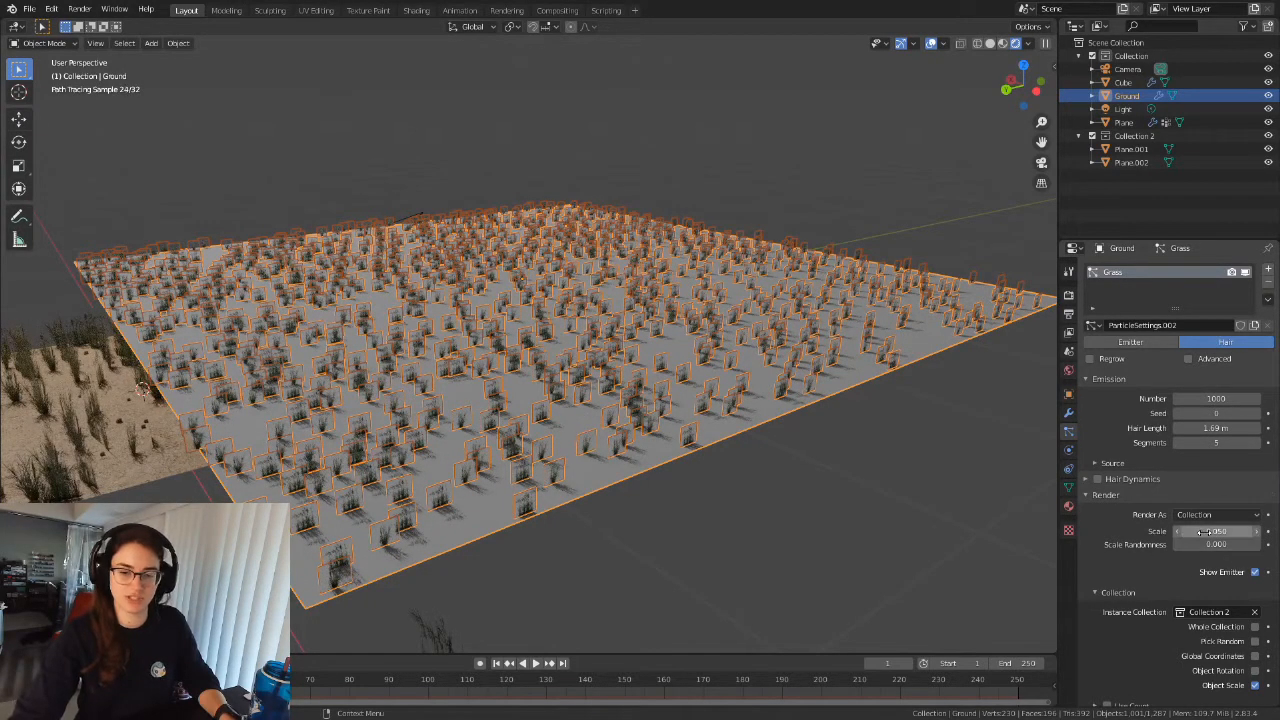
pyautogui.moveTo(1216, 531)
pyautogui.mouseDown()
pyautogui.moveTo(1250, 531)
pyautogui.moveTo(1220, 531)
pyautogui.mouseUp()
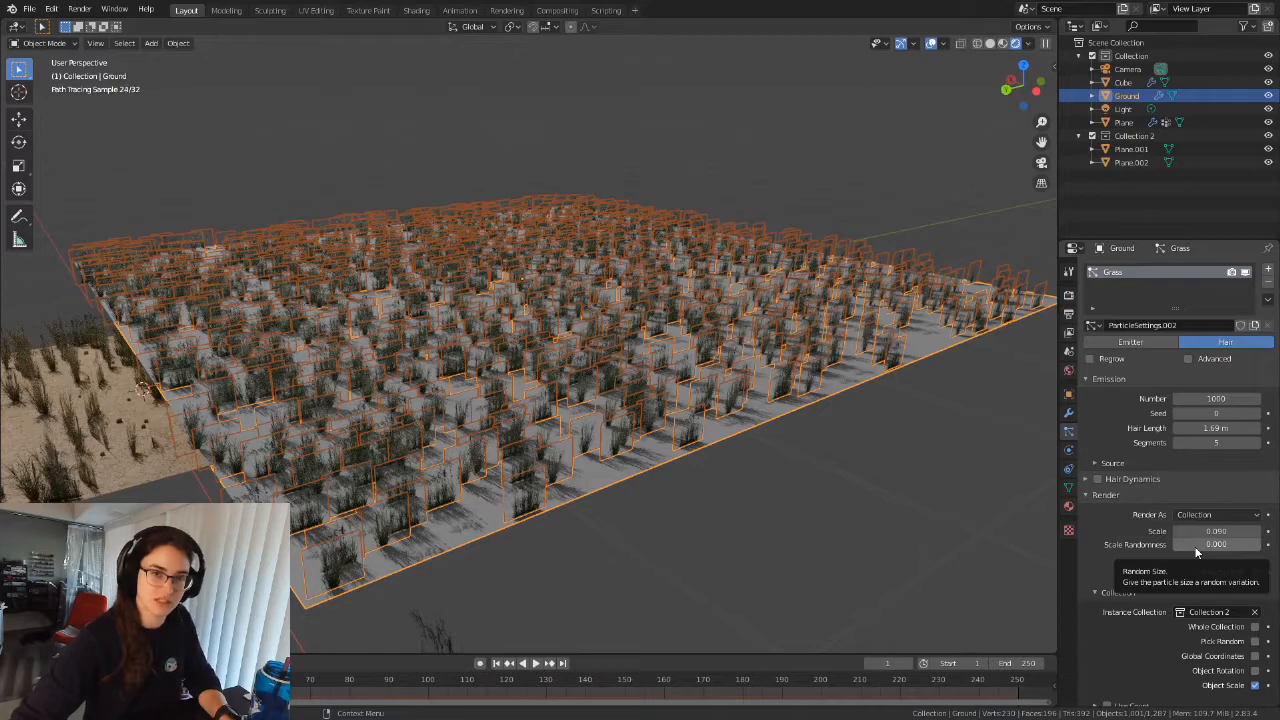
pyautogui.moveTo(1190, 549); pyautogui.dragTo(1257, 546)
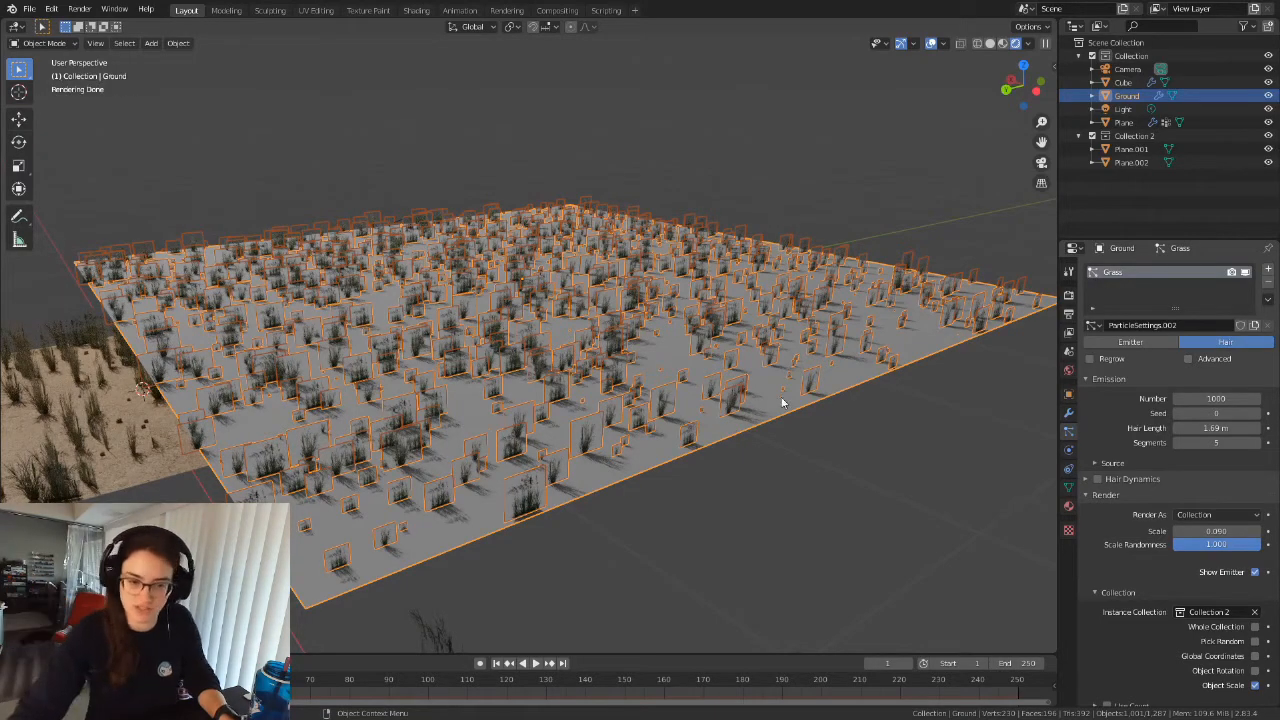
# Set the Grass system's scale randomness to 0.328 and check the scattered grass from several angles with the Ground plane deselected.
pyautogui.scroll(5, 813, 427)
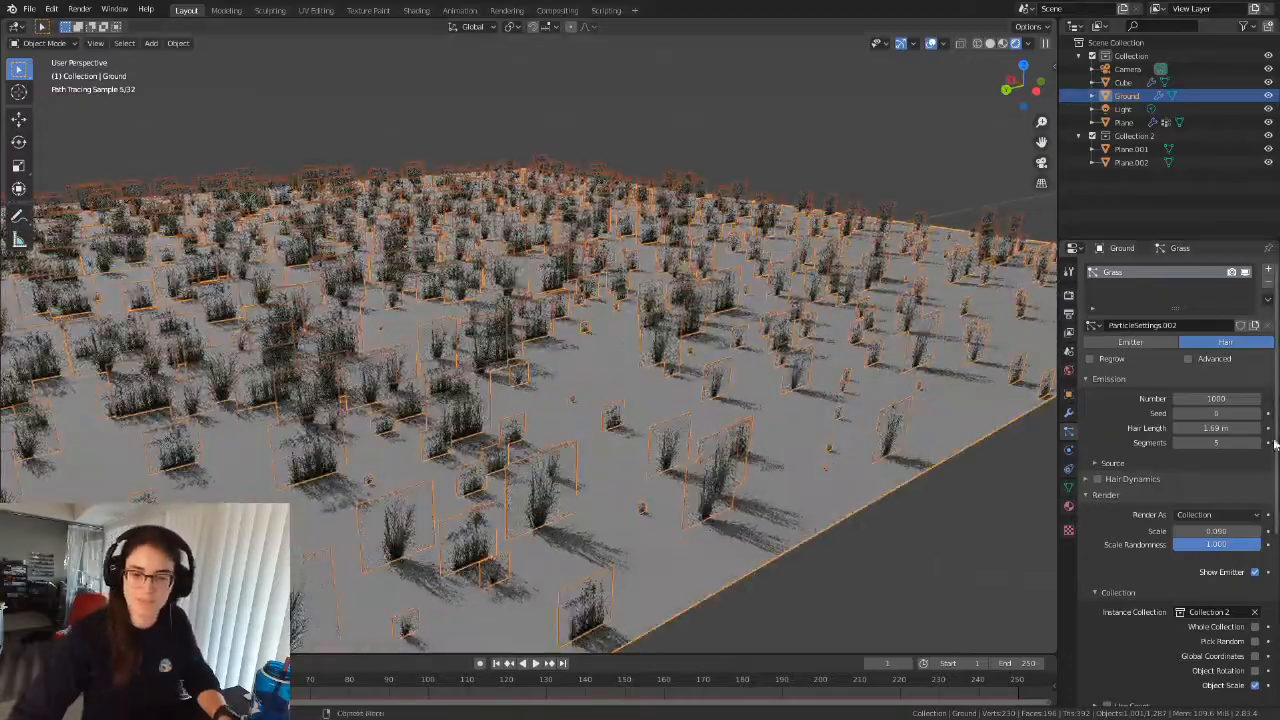
pyautogui.moveTo(1216, 544); pyautogui.dragTo(1160, 544)
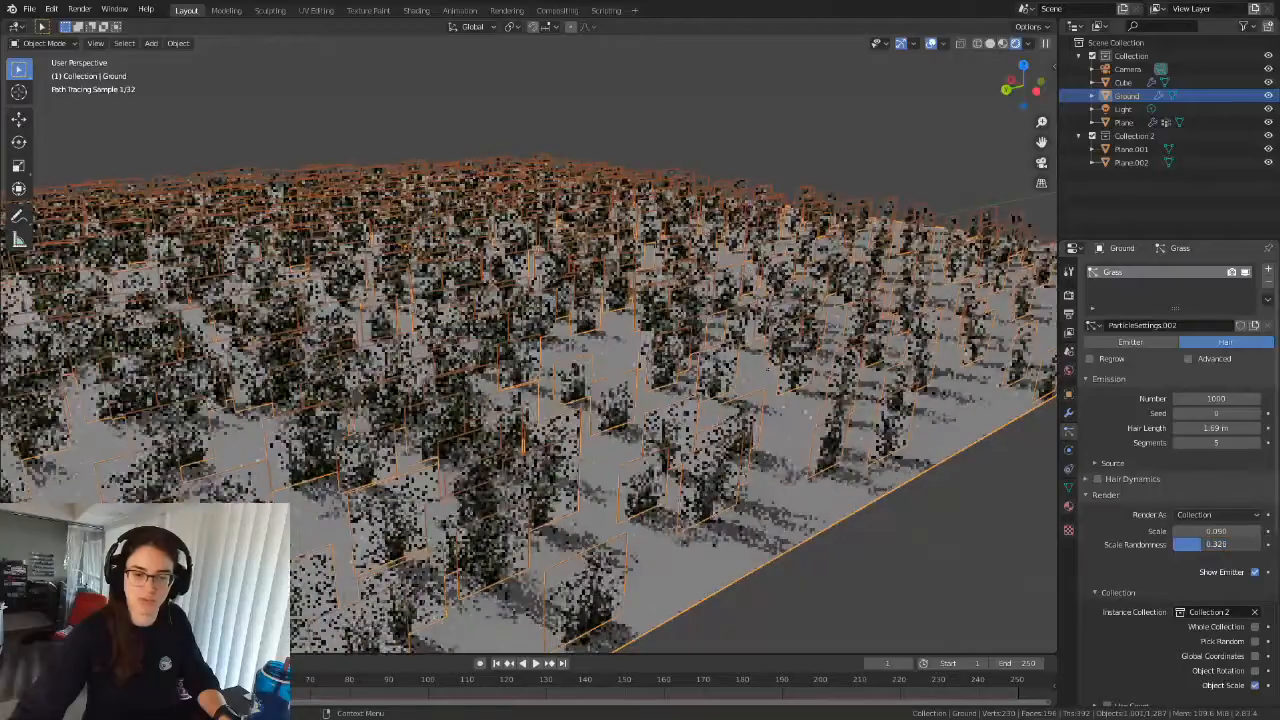
pyautogui.scroll(-8, 1015, 524)
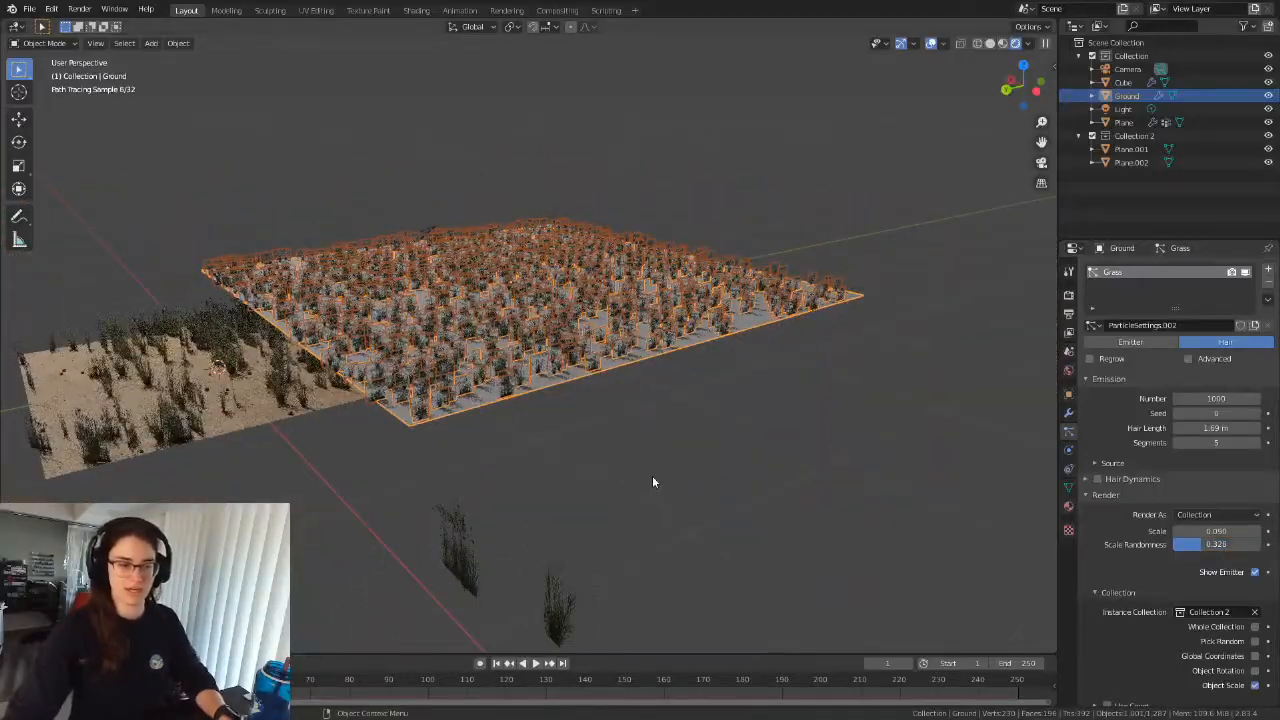
pyautogui.click(580, 490)
pyautogui.moveTo(567, 495); pyautogui.dragTo(706, 495, button='middle')
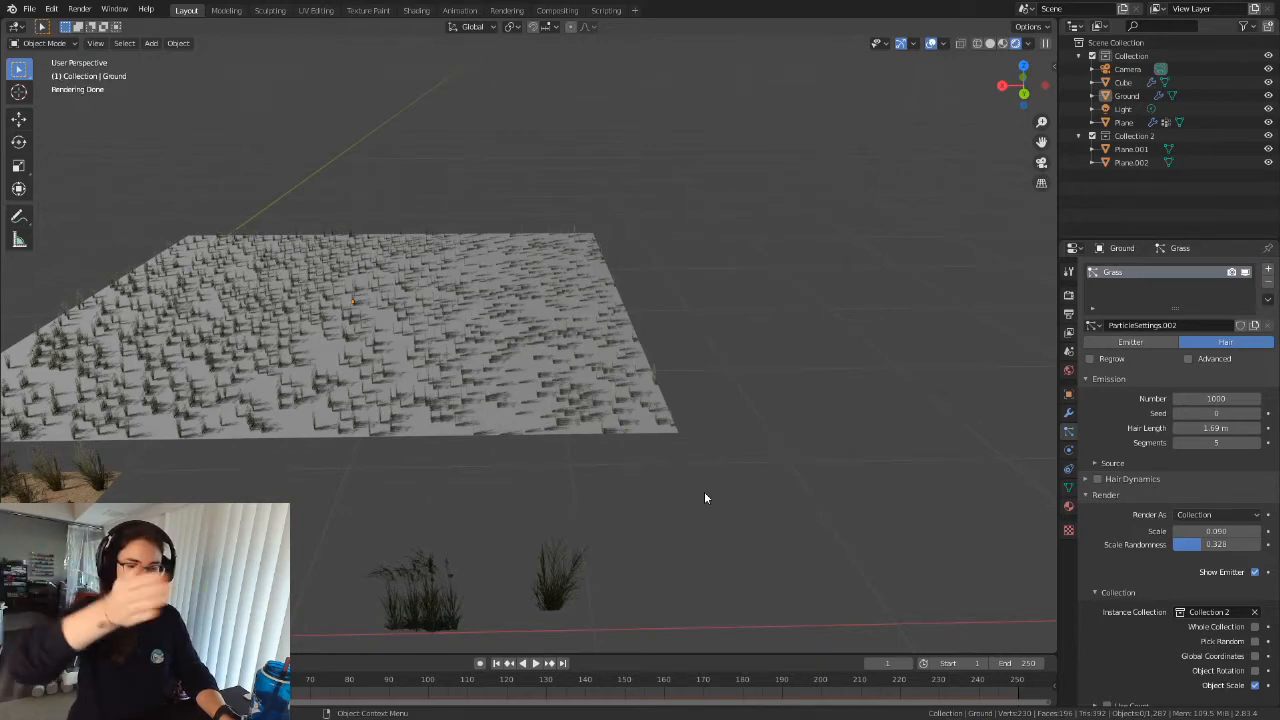
pyautogui.moveTo(588, 451); pyautogui.dragTo(1112, 510, button='middle')
# Turn on the Grass system's advanced options and enable particle rotation.
pyautogui.click(1116, 497)
pyautogui.scroll(-2, 1125, 436)
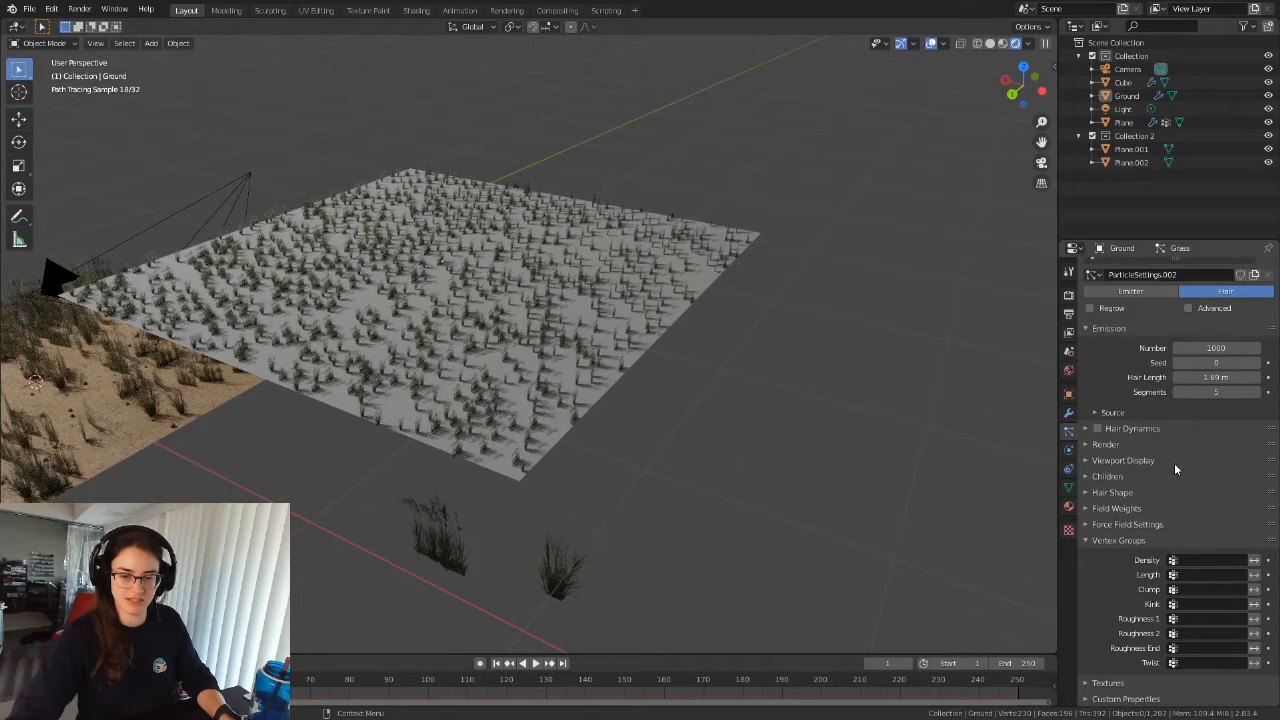
pyautogui.click(1122, 541)
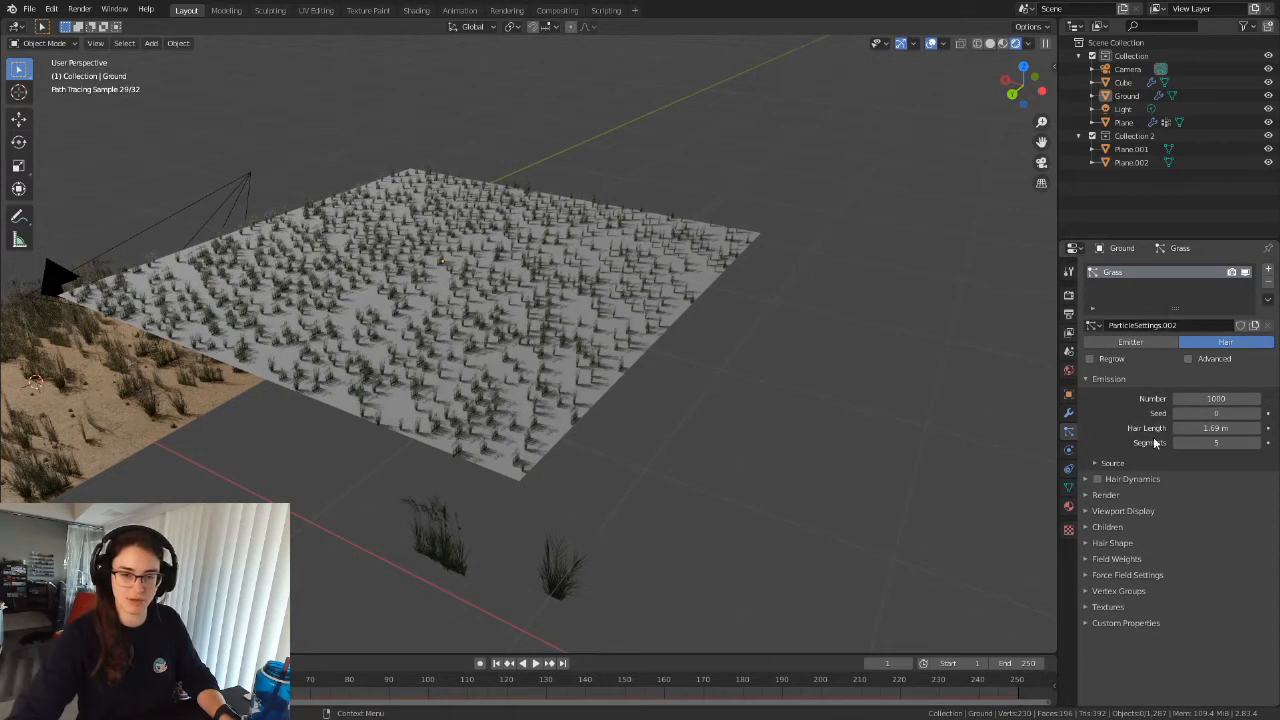
pyautogui.click(1187, 359)
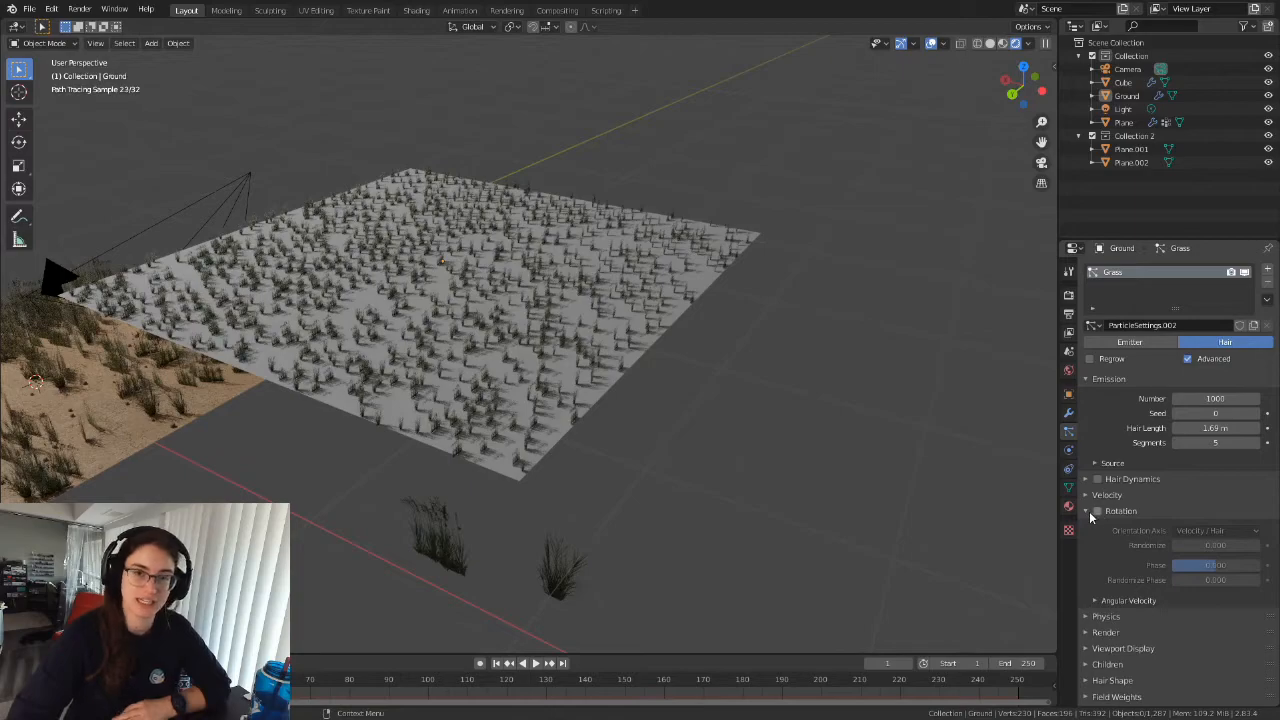
pyautogui.scroll(3, 636, 385)
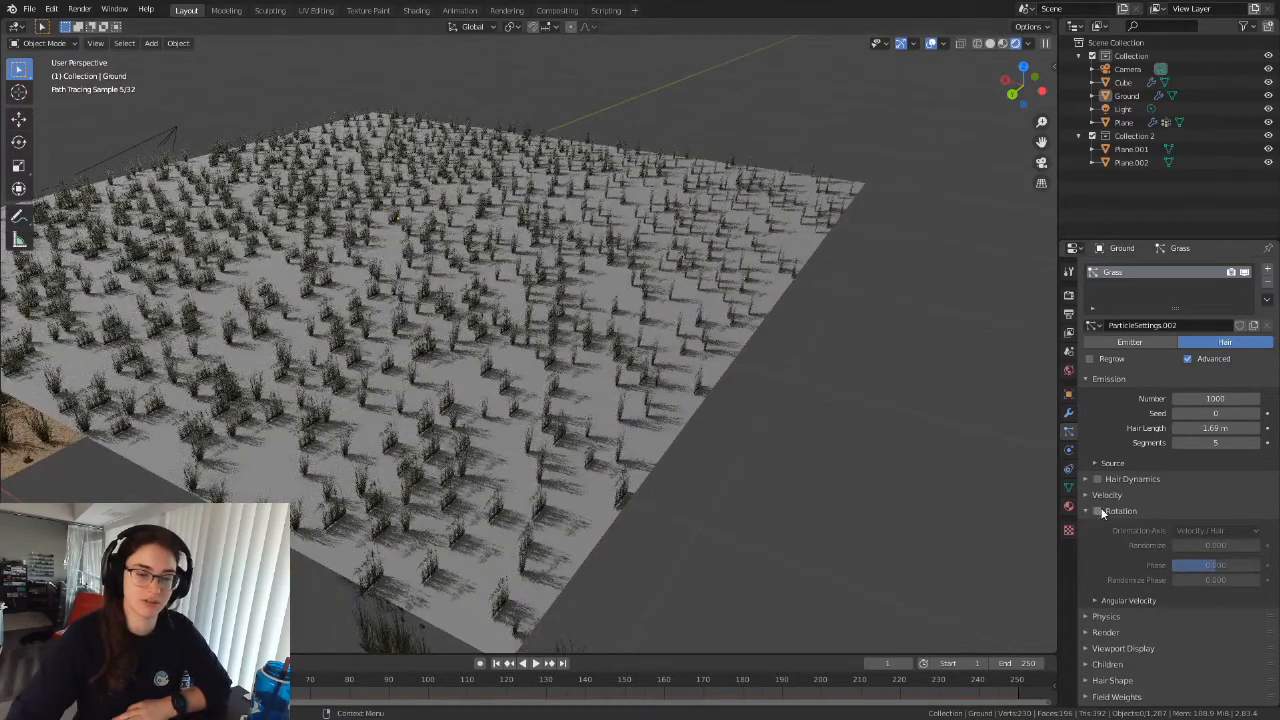
pyautogui.click(1099, 511)
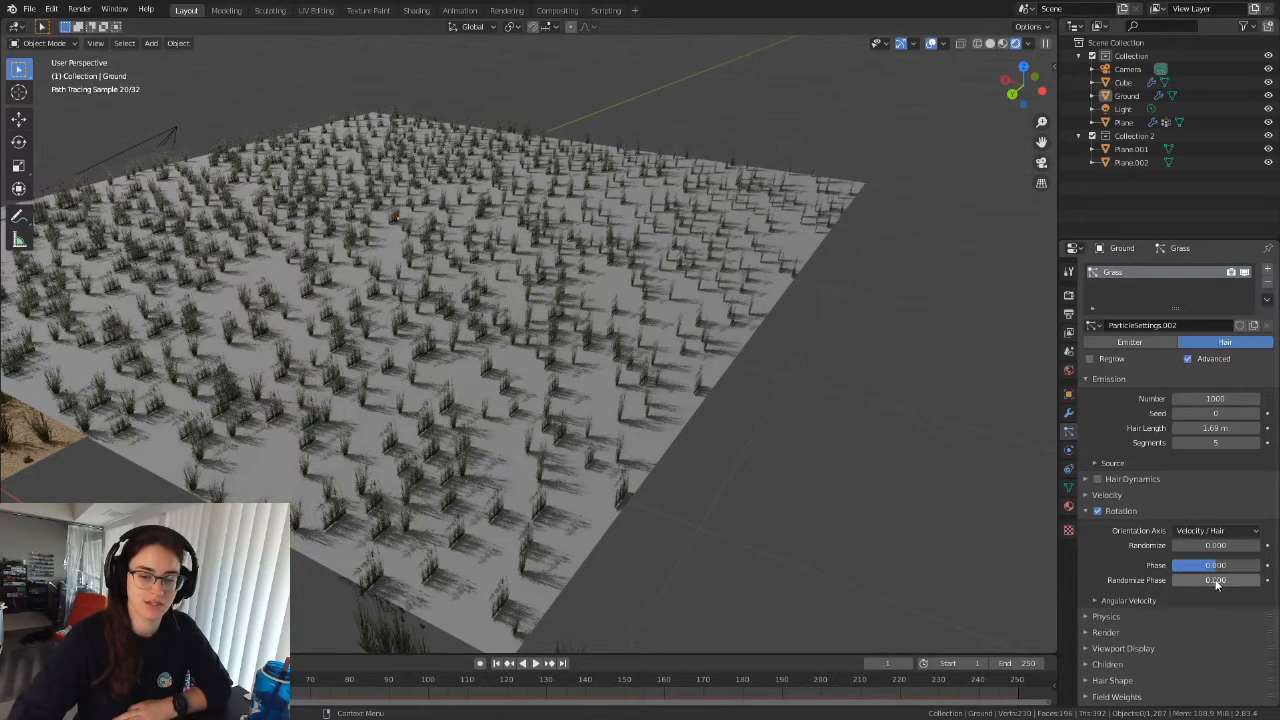
# Set the grass rotation's randomize phase to 0.836 and its phase to 0.149, and inspect the rotated clumps up close.
pyautogui.moveTo(1216, 585)
pyautogui.mouseDown()
pyautogui.moveTo(1256, 585)
pyautogui.moveTo(1236, 585)
pyautogui.mouseUp()
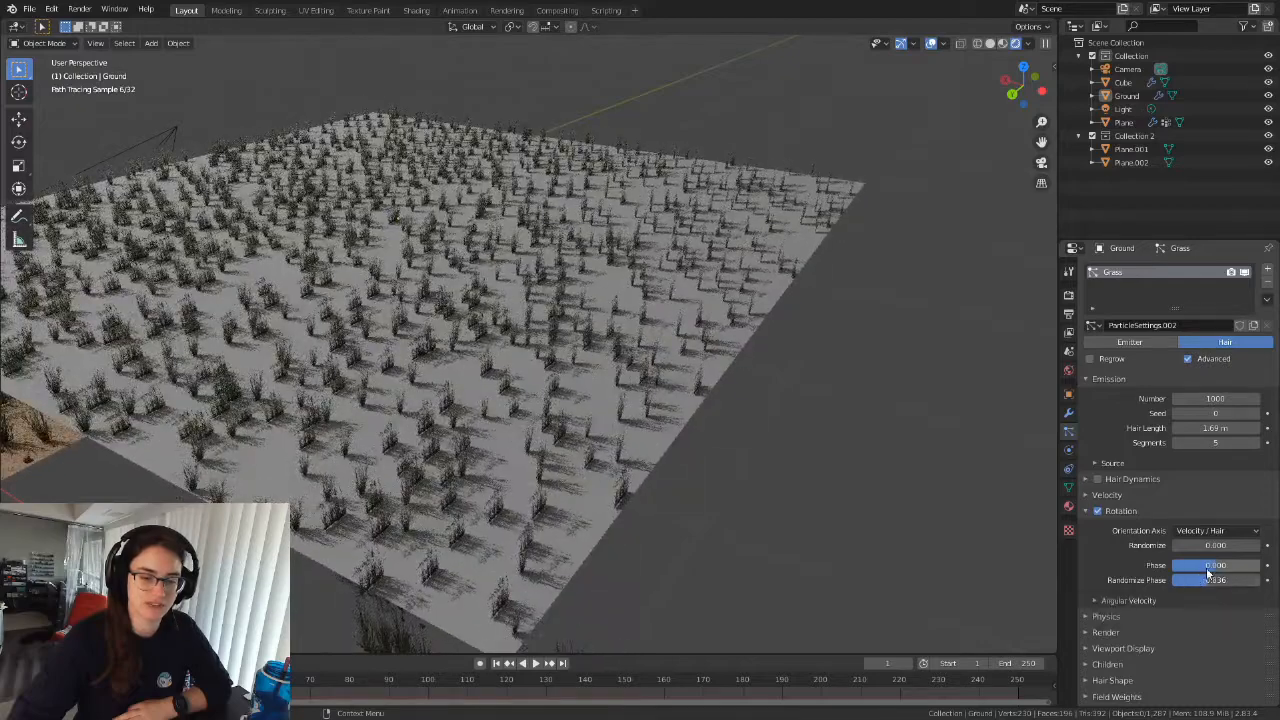
pyautogui.moveTo(1216, 565); pyautogui.dragTo(1225, 565)
pyautogui.moveTo(761, 509); pyautogui.dragTo(694, 500, button='middle')
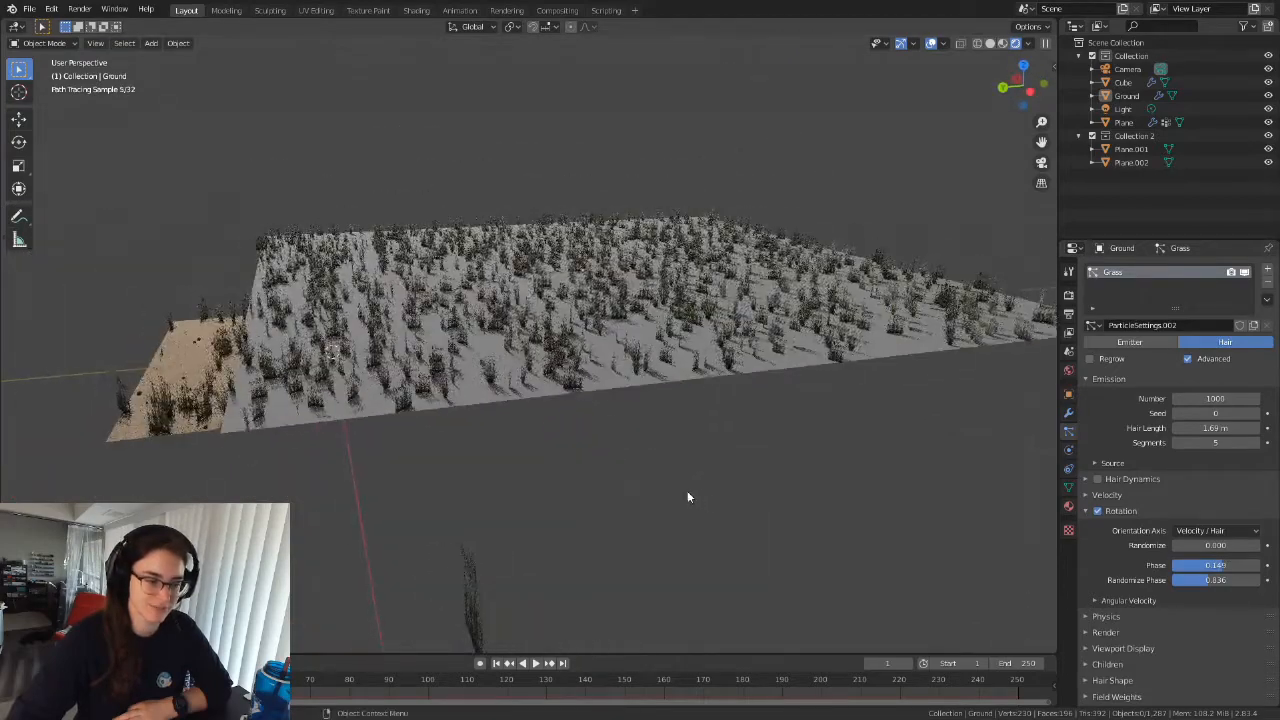
pyautogui.moveTo(537, 449); pyautogui.dragTo(583, 438, button='middle')
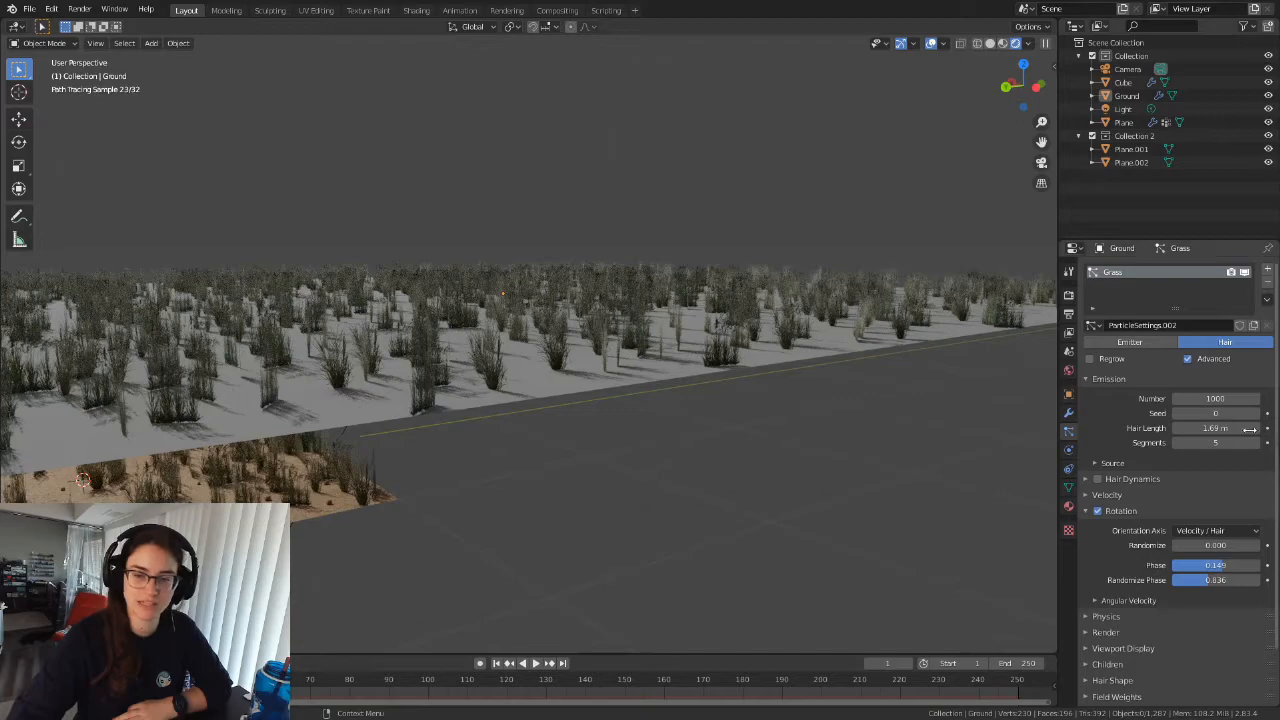
pyautogui.scroll(-3, 641, 420)
pyautogui.moveTo(641, 423); pyautogui.dragTo(645, 449, button='middle')
# Try emission numbers of 20 and 4000 for the Grass system.
pyautogui.click(1240, 401)
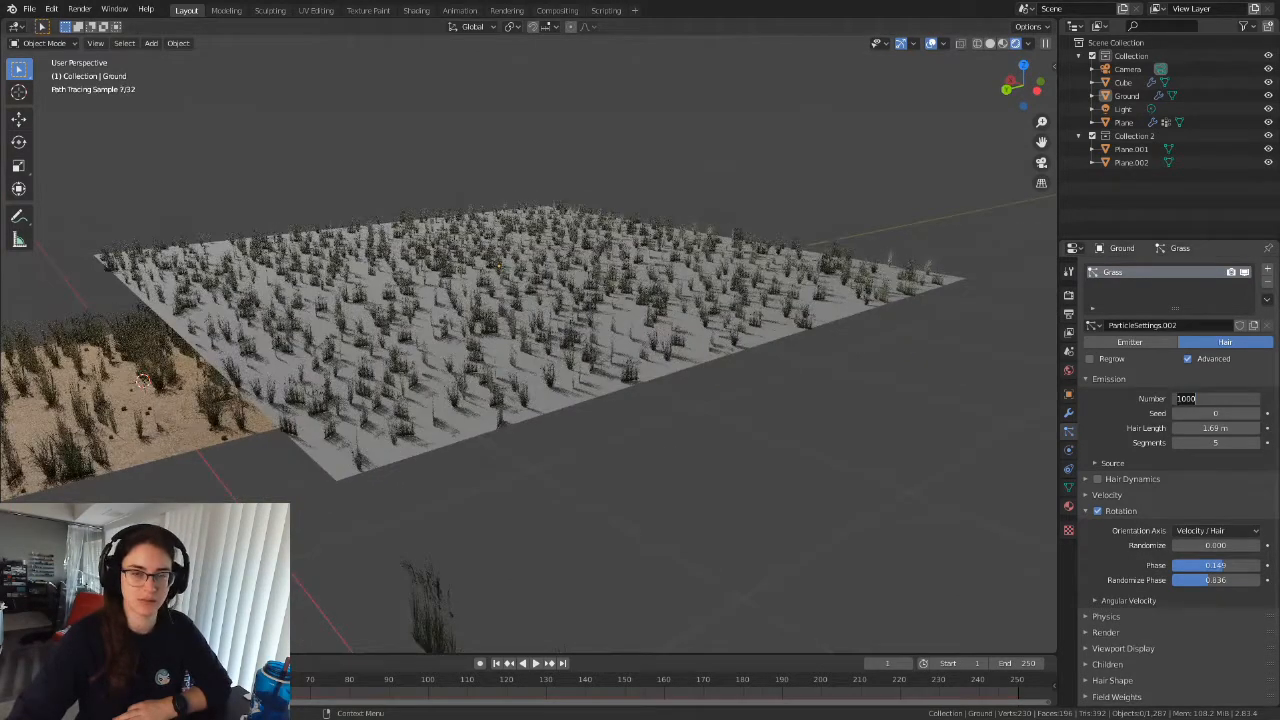
pyautogui.write('20')
pyautogui.press('Return')
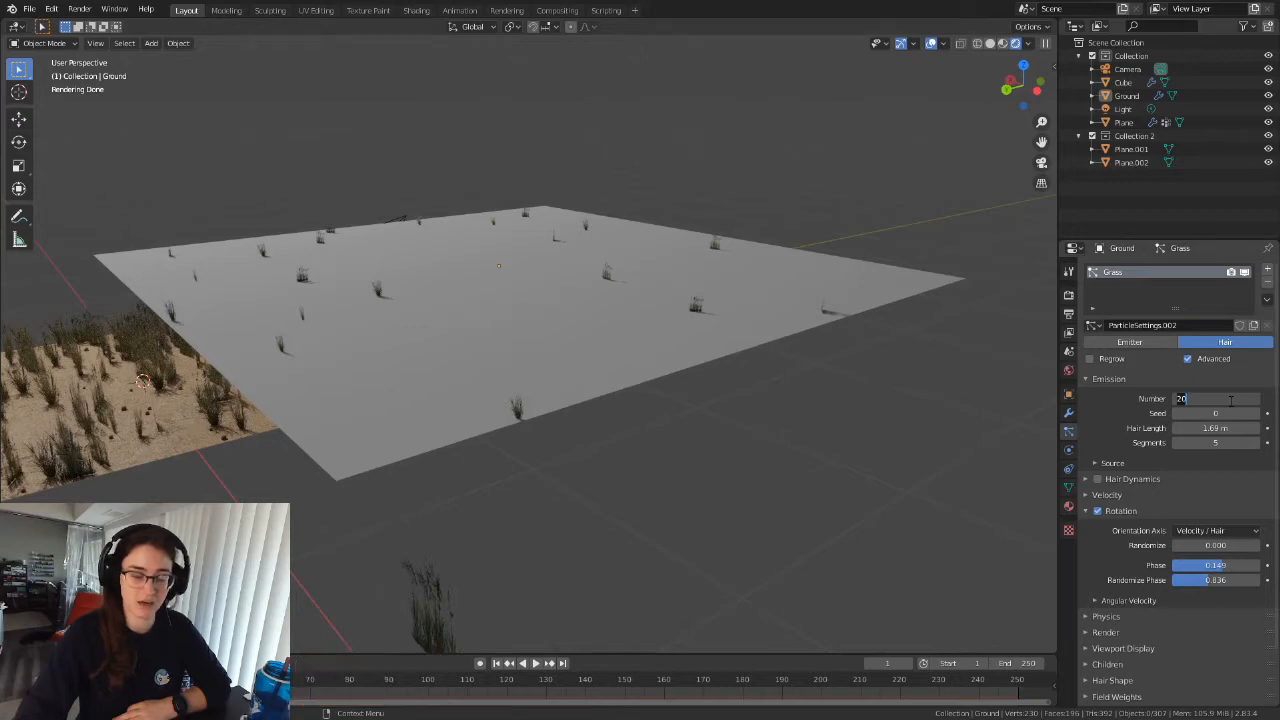
pyautogui.write('40')
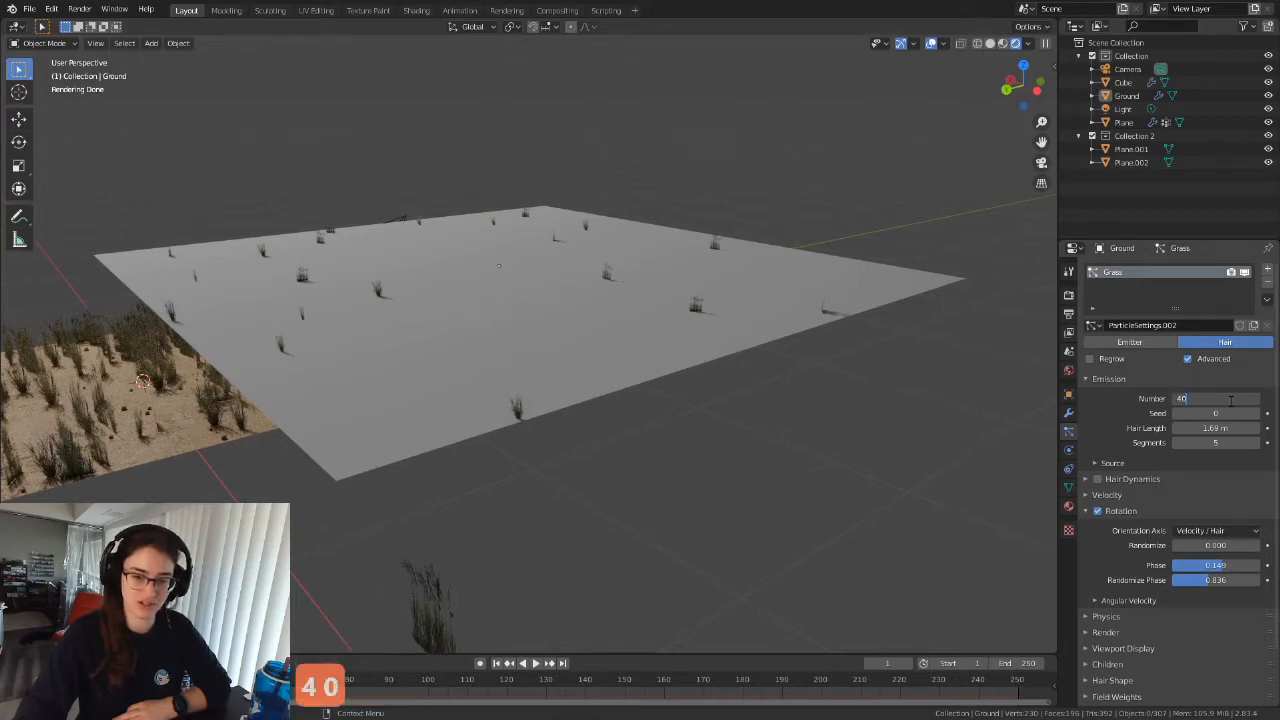
pyautogui.press('Return')
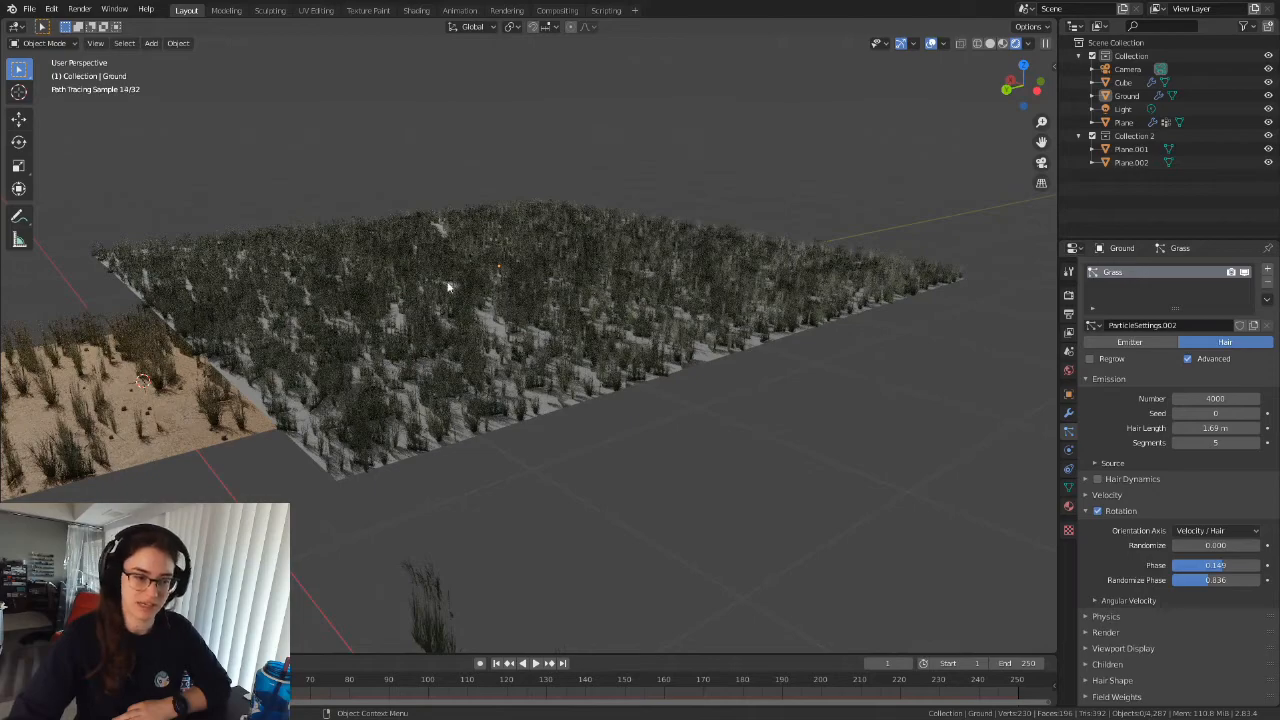
pyautogui.scroll(2, 477, 309)
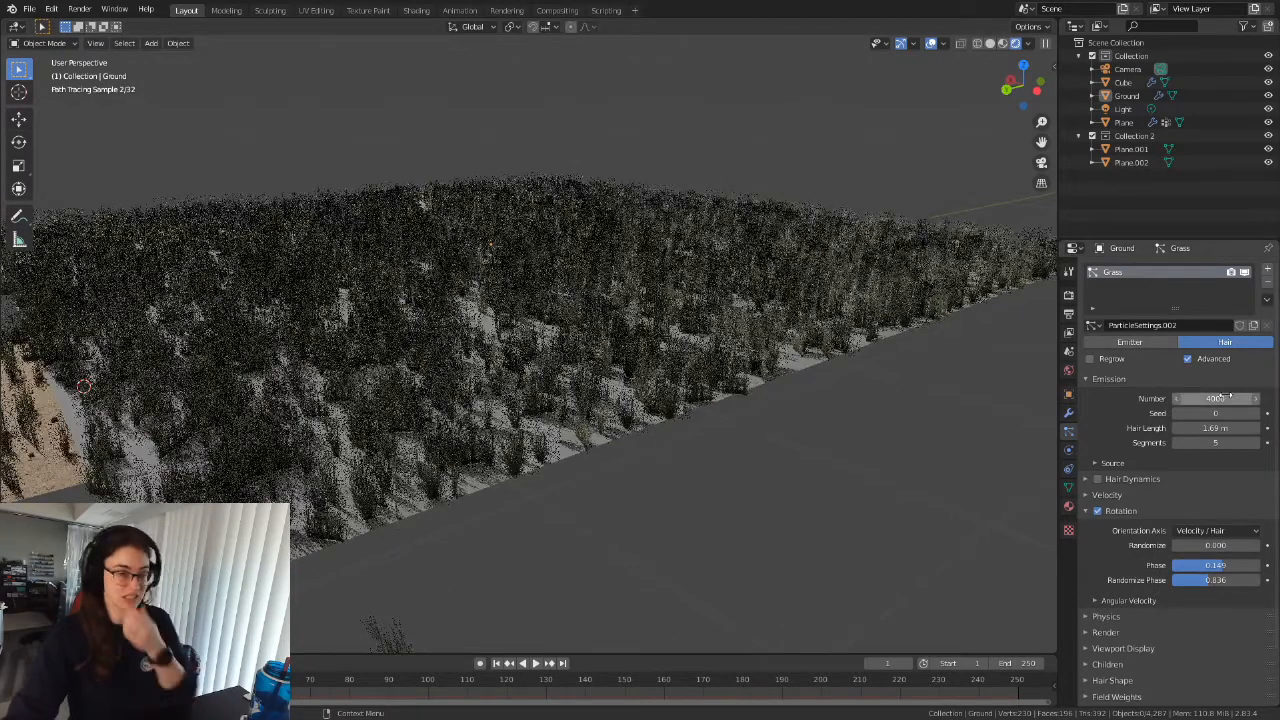
# Set the Grass system's emission number to 2000 and compare its density with the finished sand plane.
pyautogui.click(1227, 398)
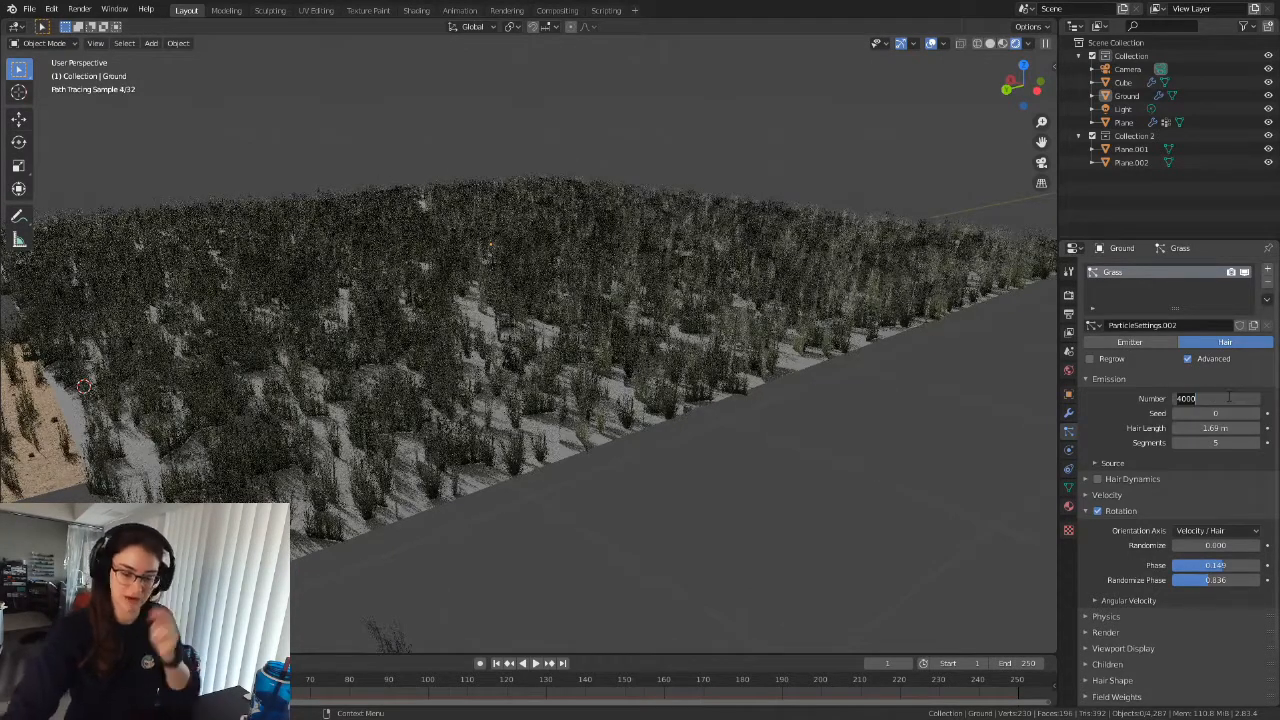
pyautogui.write('2000')
pyautogui.press('Return')
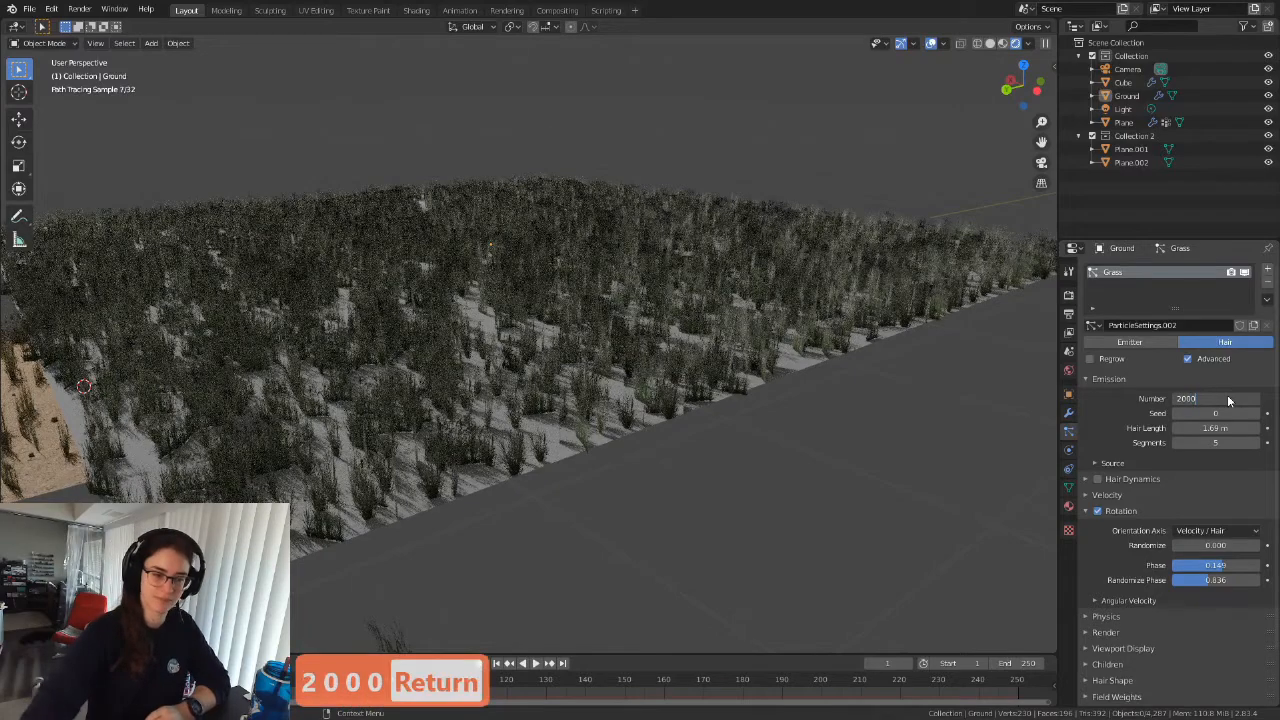
pyautogui.scroll(-4, 545, 440)
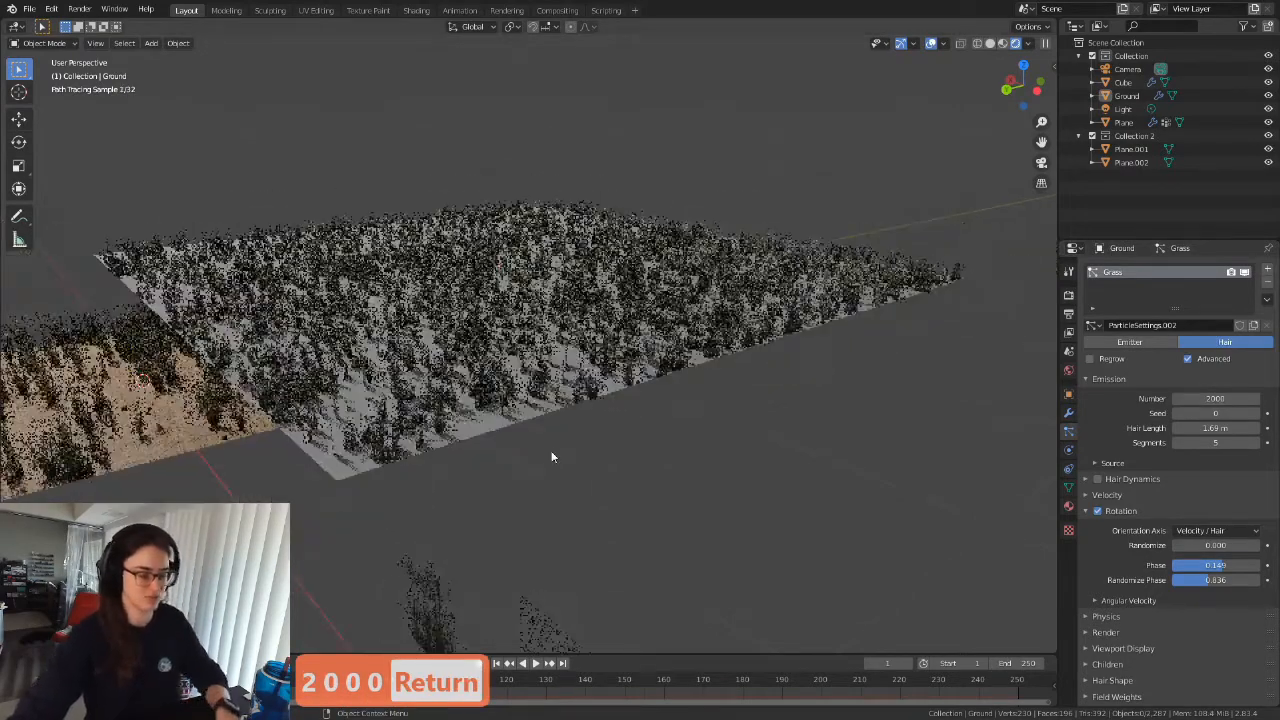
pyautogui.moveTo(585, 403); pyautogui.dragTo(607, 459, button='middle')
pyautogui.scroll(-3, 607, 459)
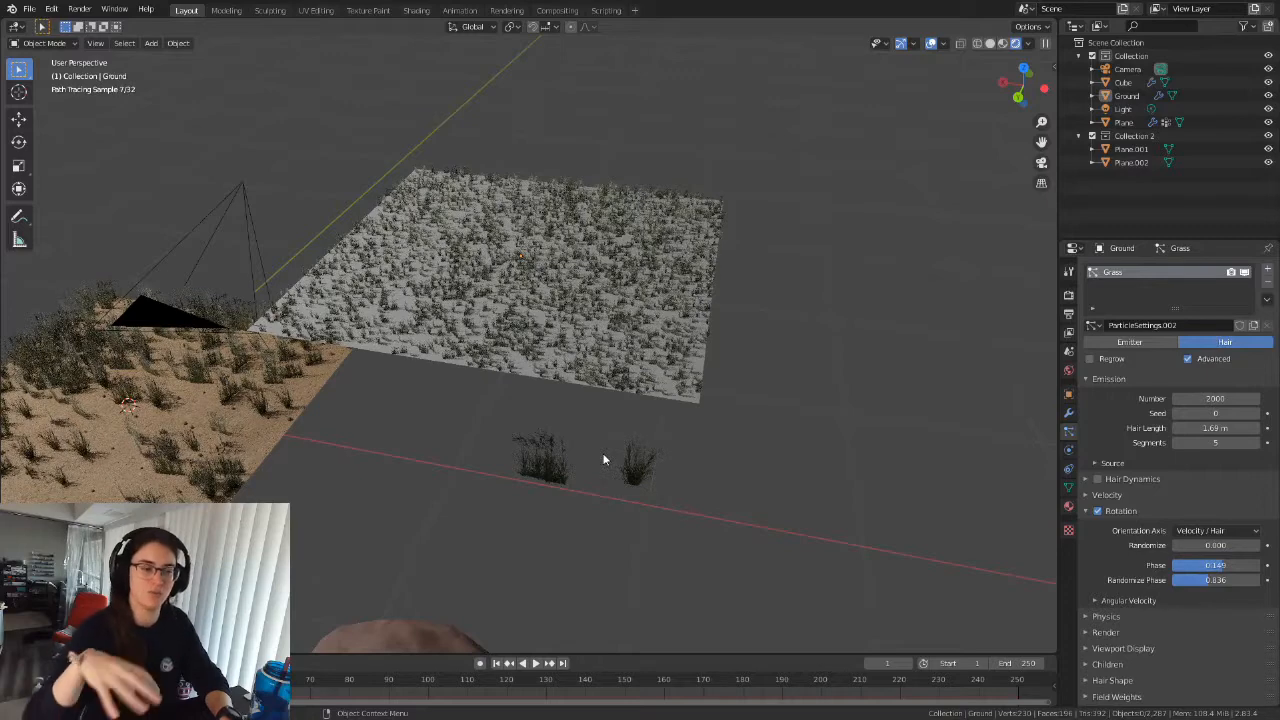
pyautogui.moveTo(432, 492); pyautogui.dragTo(204, 469, button='middle')
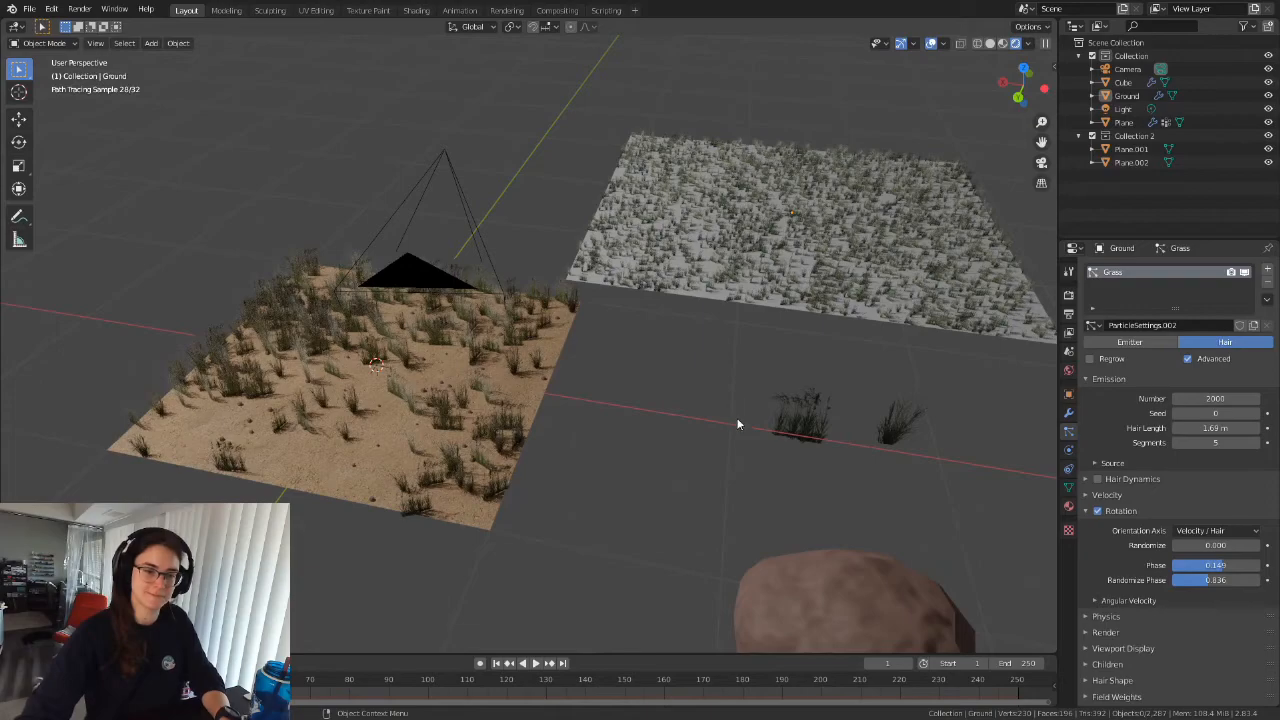
pyautogui.moveTo(737, 424); pyautogui.dragTo(697, 440, button='middle')
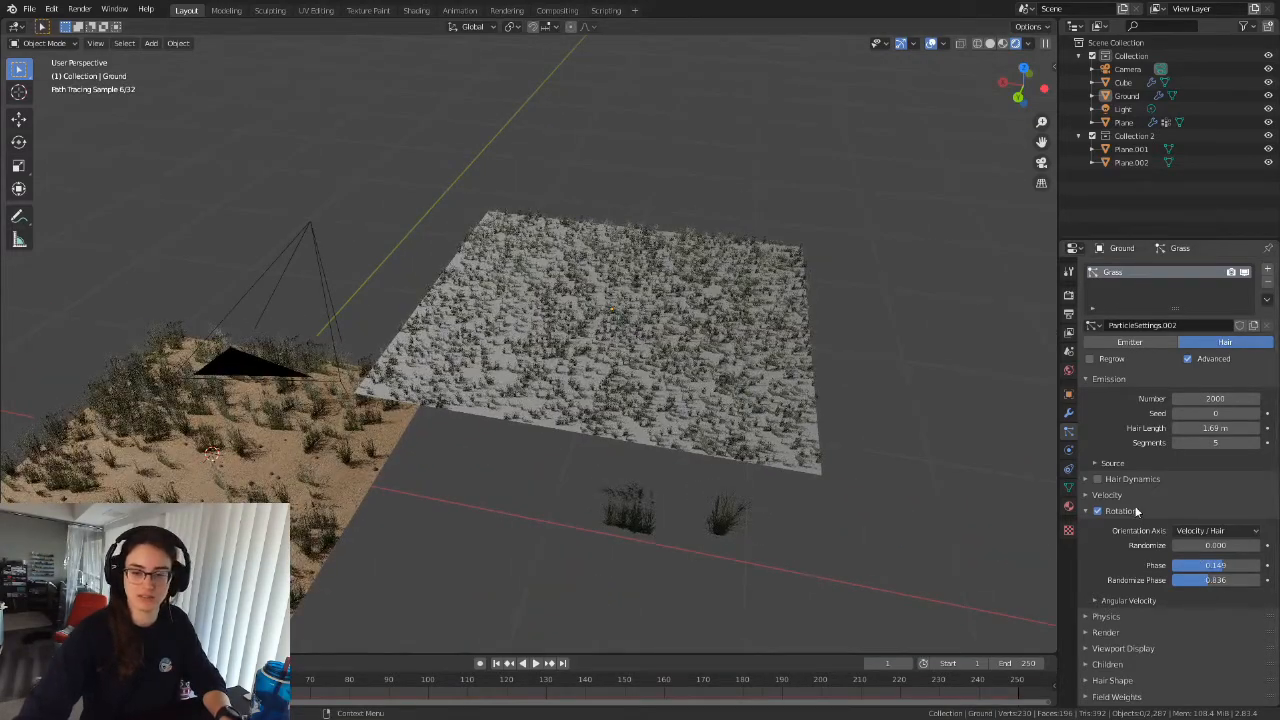
# Try a render scale of 0.190 for the grass instances and settle on 0.135.
pyautogui.scroll(-2, 1130, 530)
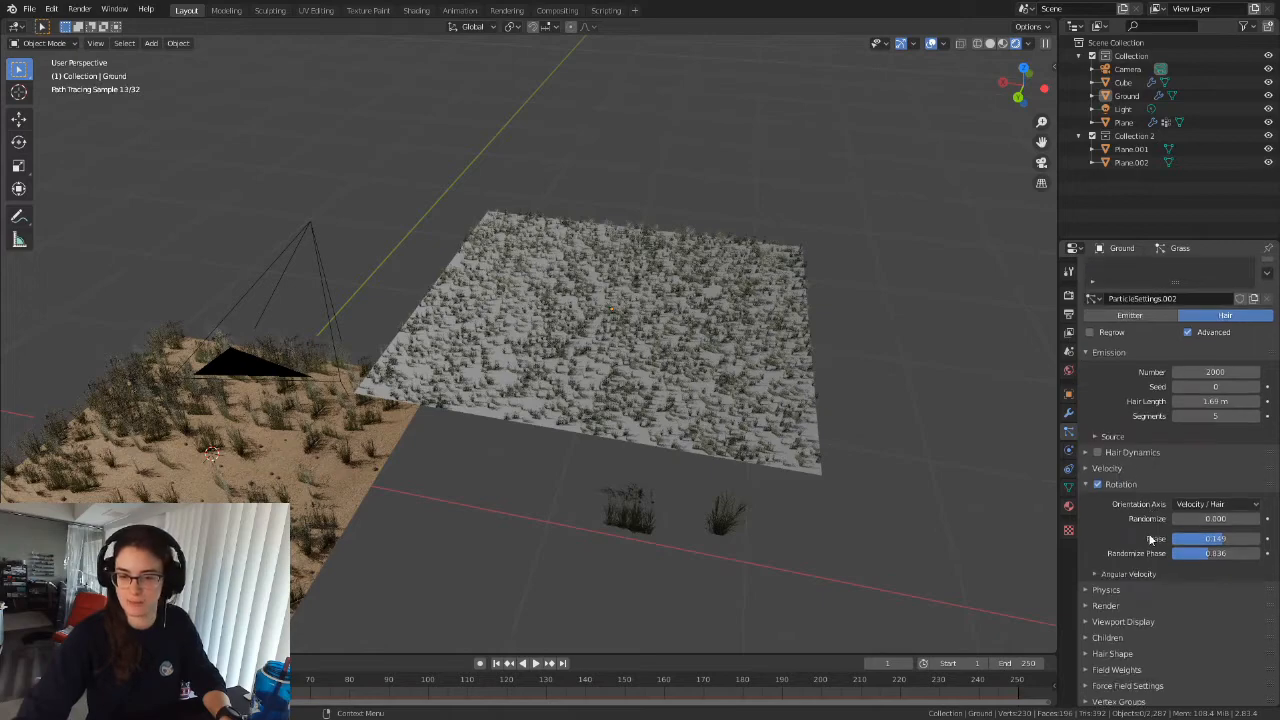
pyautogui.click(1106, 571)
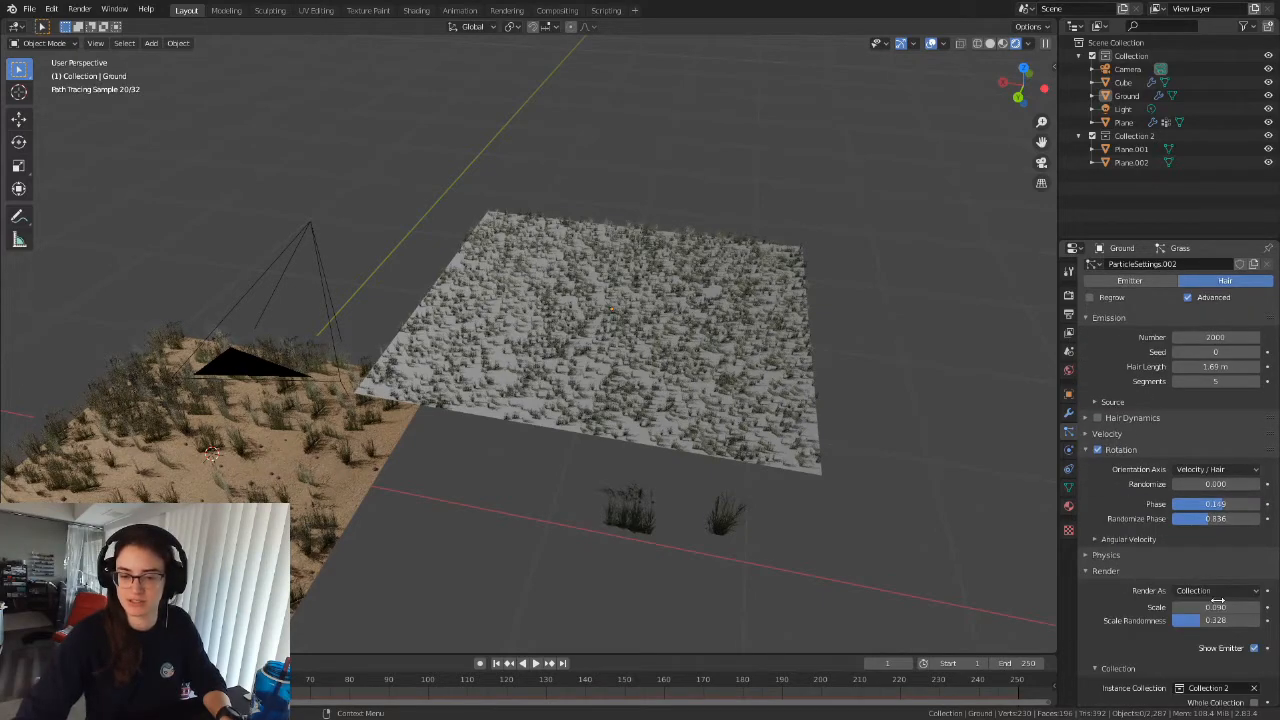
pyautogui.moveTo(1215, 607); pyautogui.dragTo(1247, 607)
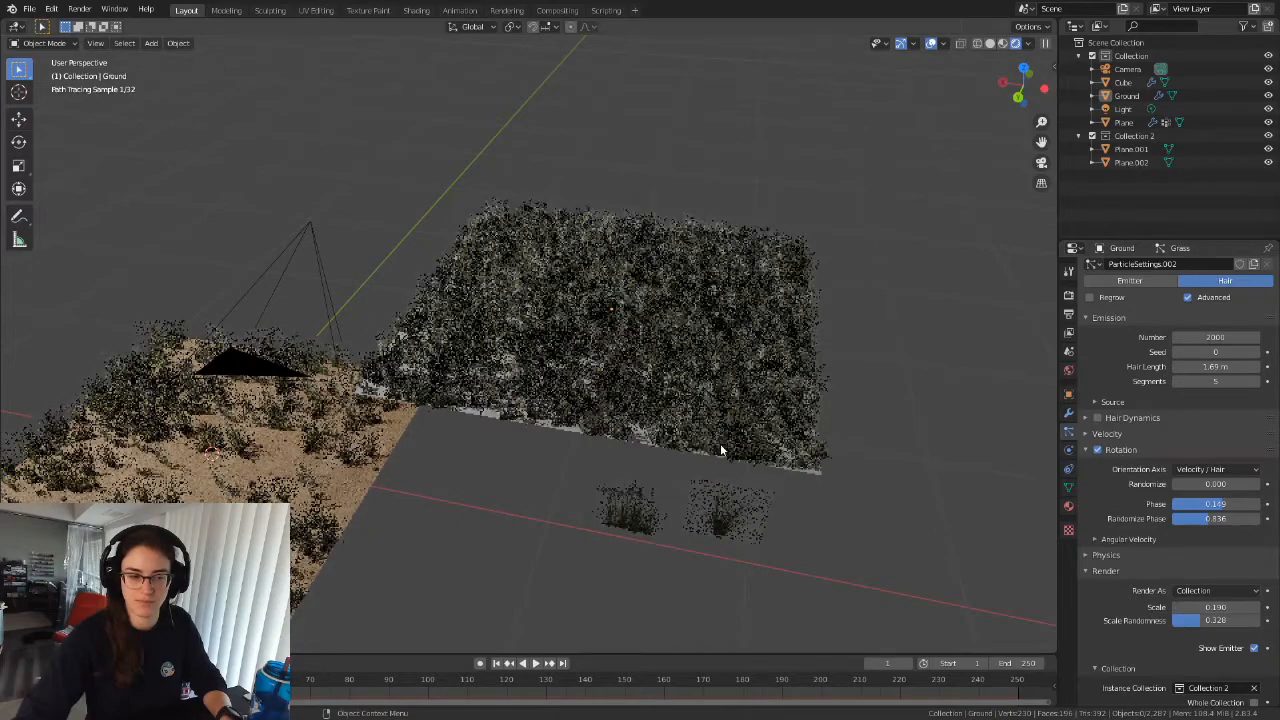
pyautogui.moveTo(788, 465); pyautogui.dragTo(697, 440, button='middle')
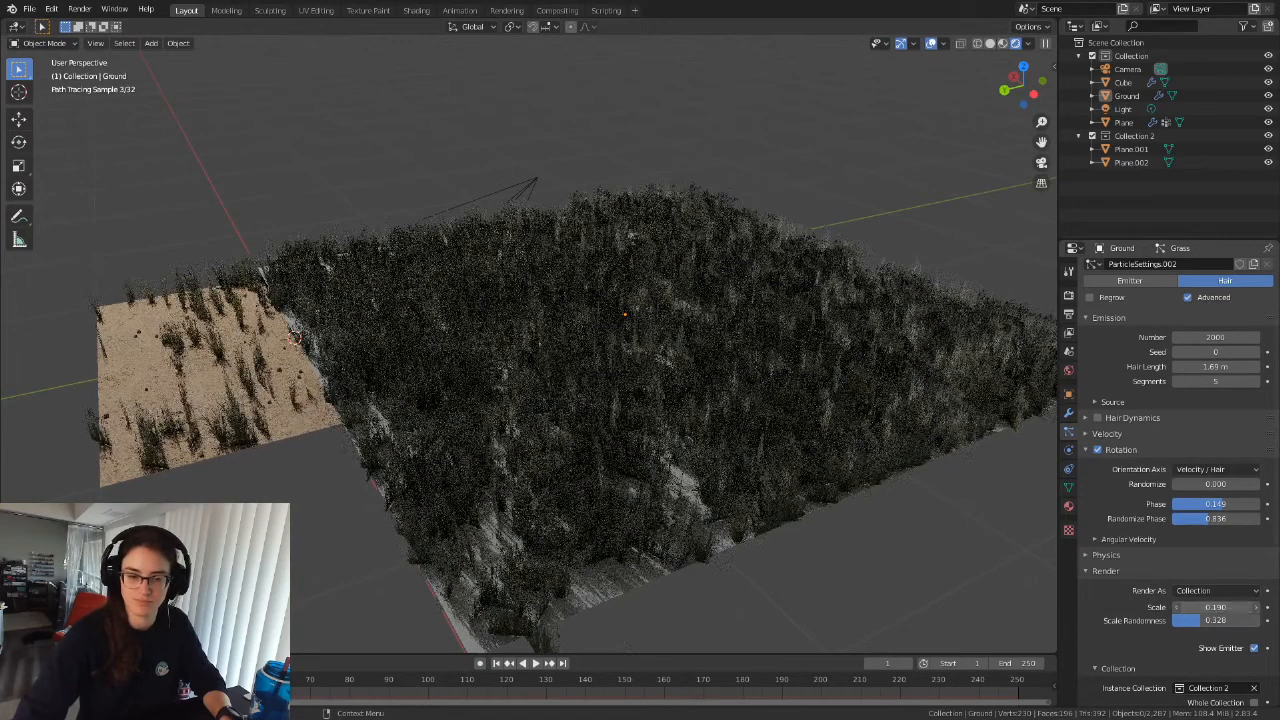
pyautogui.moveTo(1215, 607); pyautogui.dragTo(1191, 607)
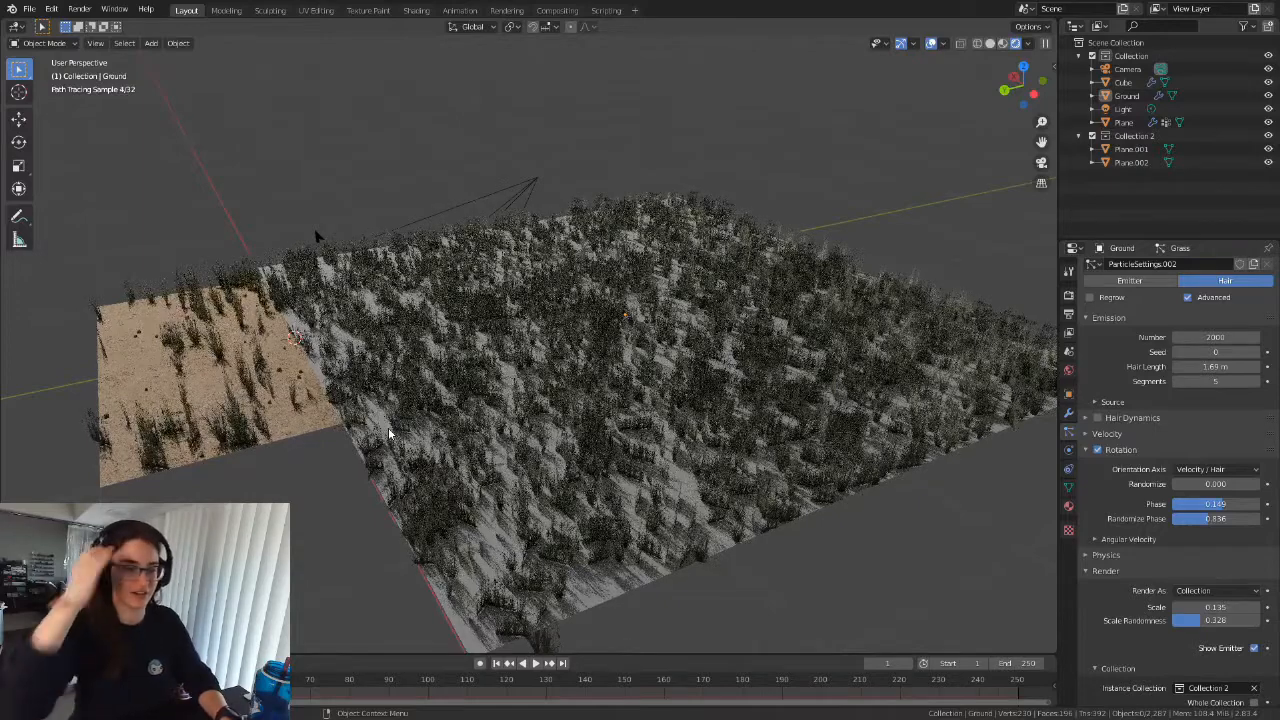
# Switch the viewport to solid shading and select the Ground plane.
pyautogui.moveTo(336, 474); pyautogui.dragTo(380, 466, button='middle')
pyautogui.click(990, 45)
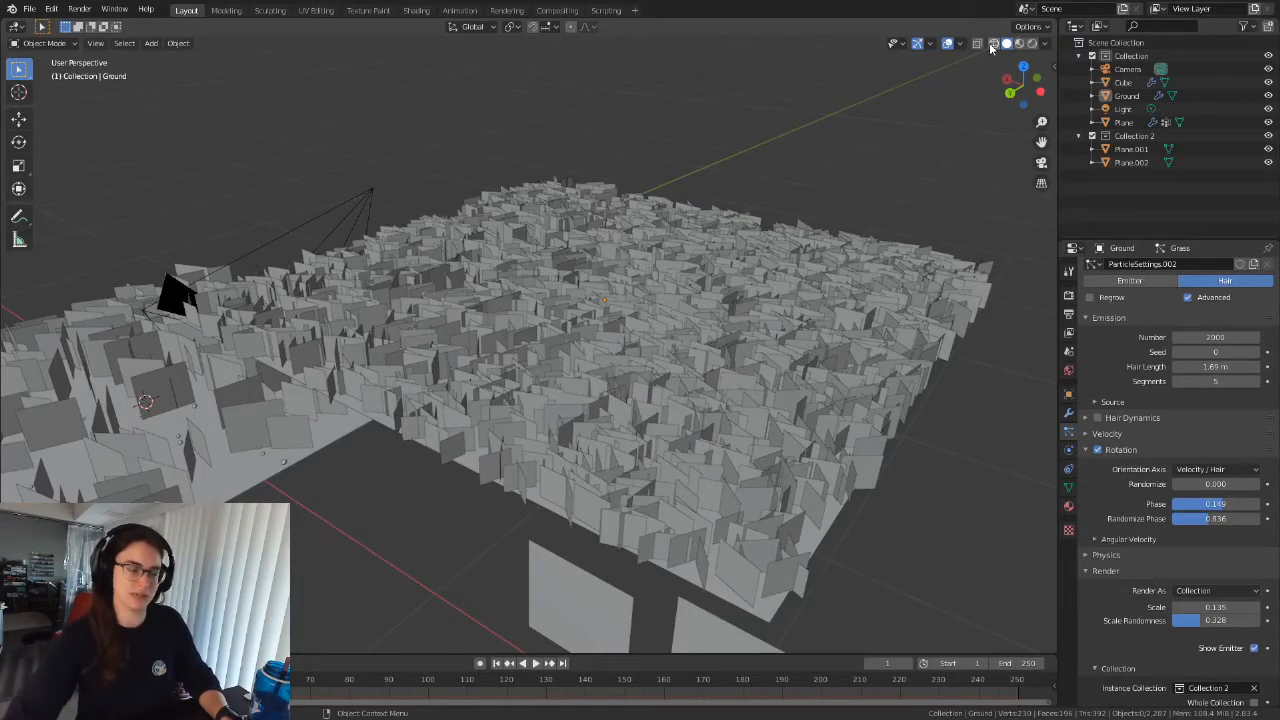
pyautogui.click(536, 473)
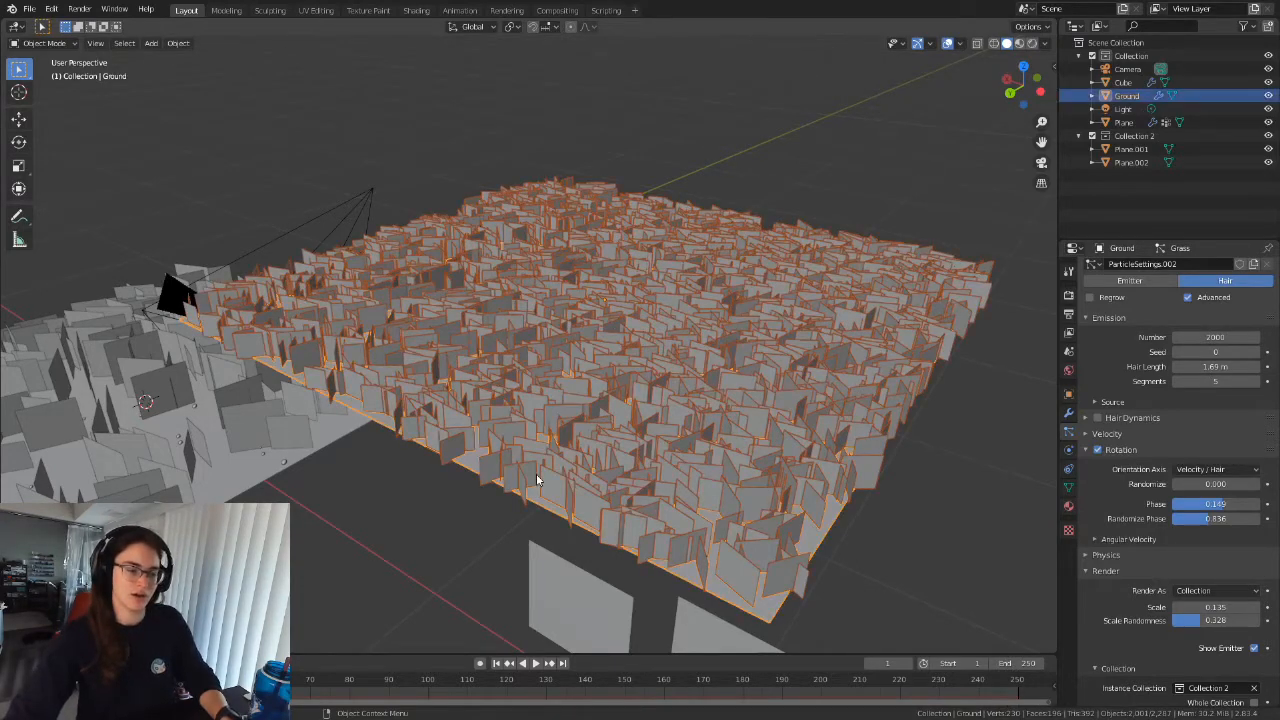
# Toggle the Ground plane repeatedly between Edit Mode and Object Mode.
pyautogui.press('Tab')
pyautogui.press('Tab')
pyautogui.press('Tab')
pyautogui.press('Tab')
pyautogui.press('Tab')
pyautogui.press('Tab')
pyautogui.press('Tab')
pyautogui.press('Tab')
pyautogui.press('Tab')
pyautogui.press('Tab')
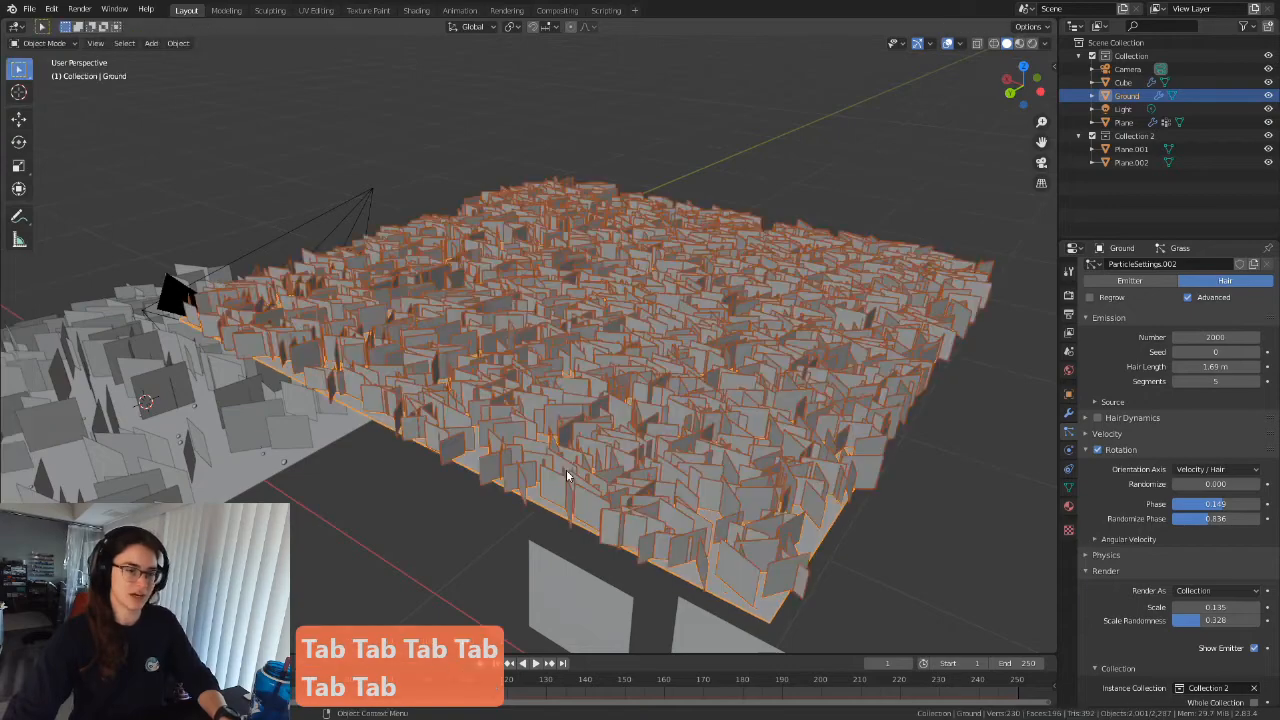
pyautogui.press('Tab')
pyautogui.press('Tab')
pyautogui.press('Tab')
pyautogui.press('Tab')
pyautogui.press('Tab')
pyautogui.press('Tab')
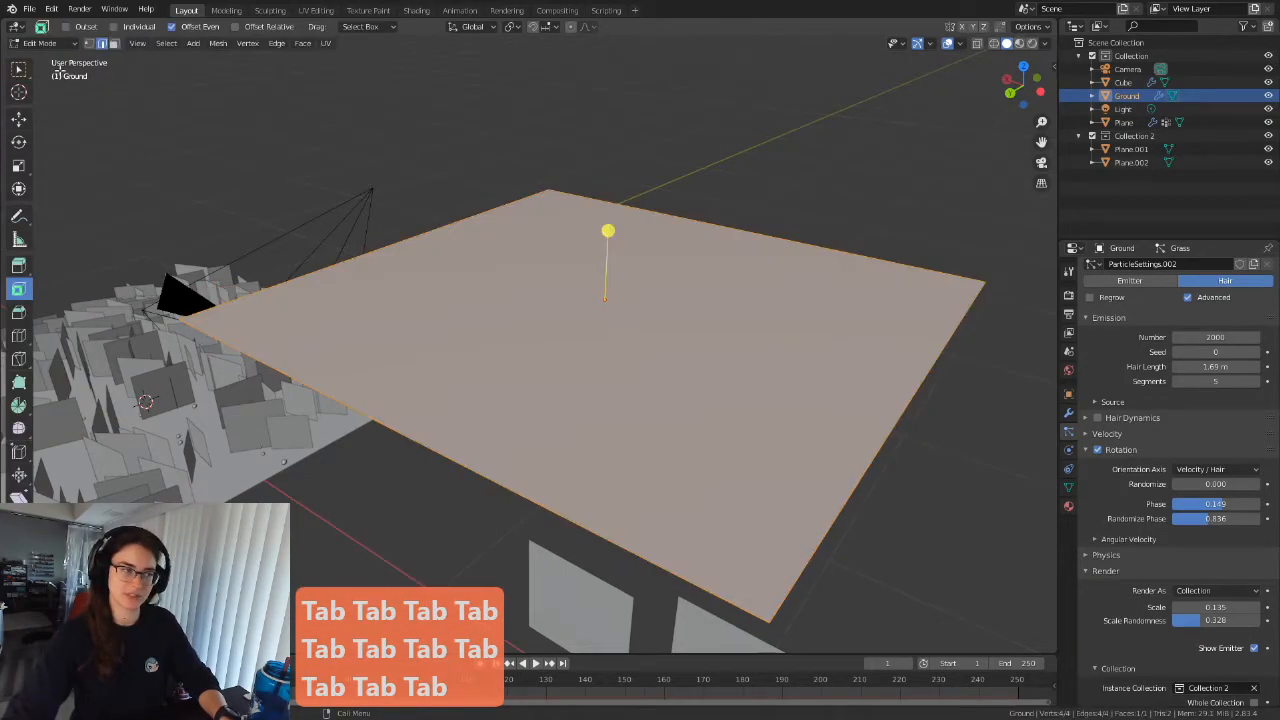
pyautogui.press('Tab')
pyautogui.press('Tab')
pyautogui.press('Tab')
pyautogui.press('Tab')
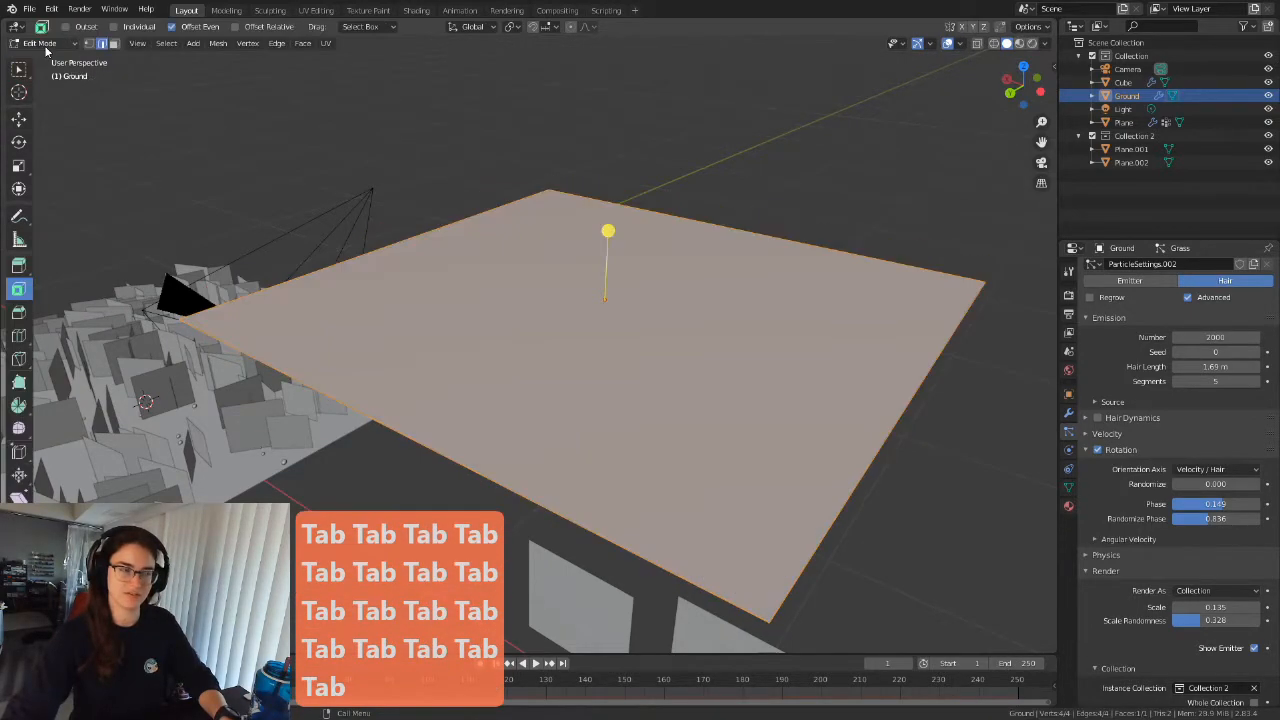
# Put the Ground plane in Weight Paint mode and view it from above.
pyautogui.click(45, 45)
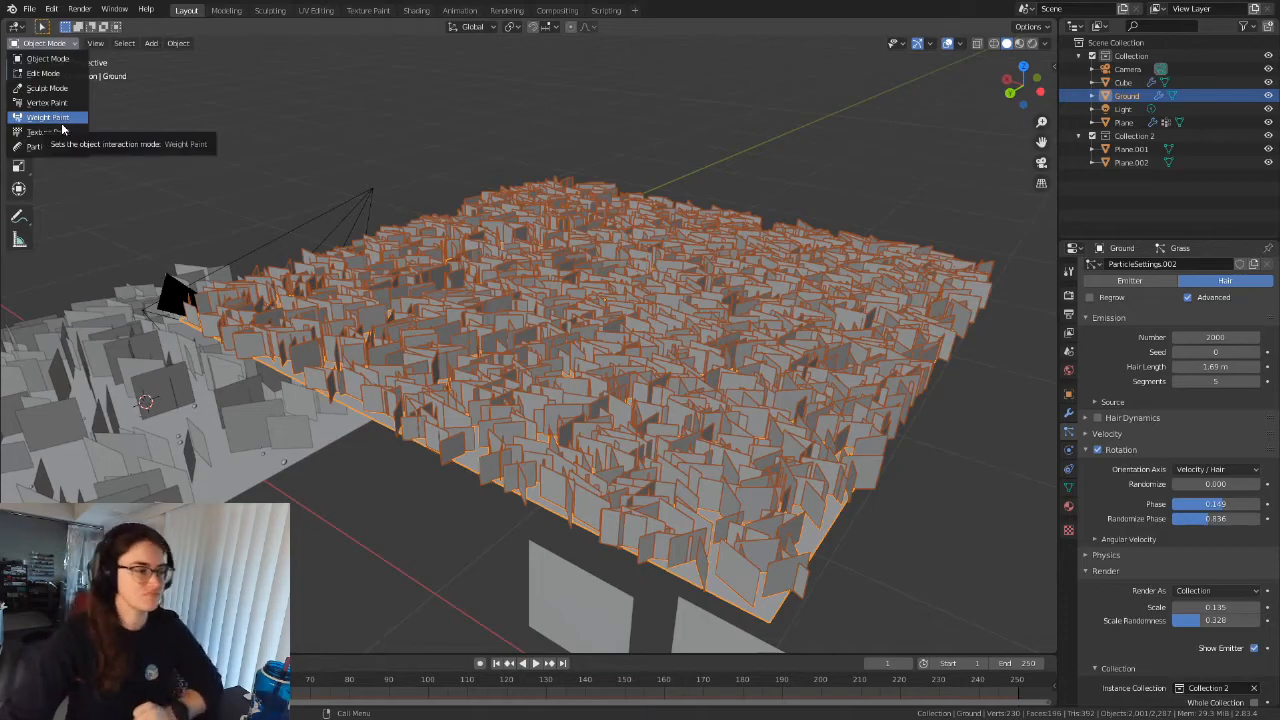
pyautogui.click(47, 117)
pyautogui.scroll(-4, 688, 272)
pyautogui.moveTo(688, 272); pyautogui.dragTo(720, 328, button='middle')
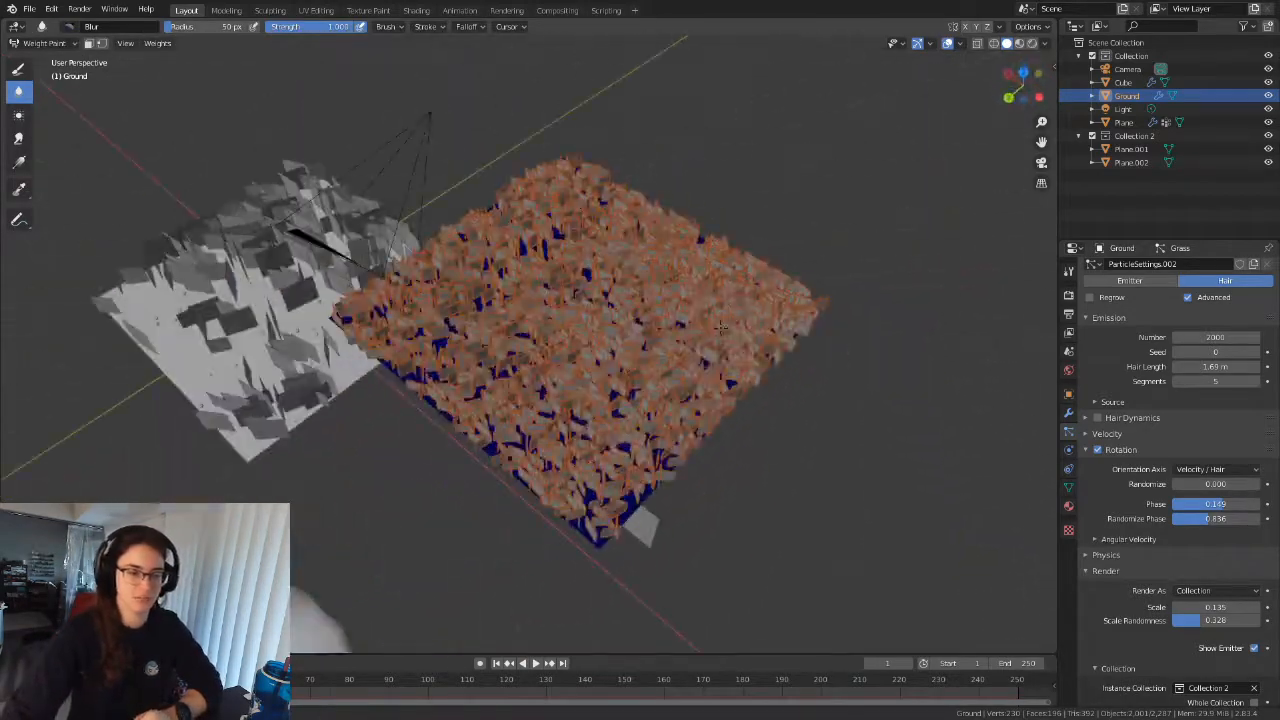
# Clear the weights across the Ground plane with a linear Gradient at weight 0.
pyautogui.moveTo(560, 313); pyautogui.dragTo(590, 325, button='middle')
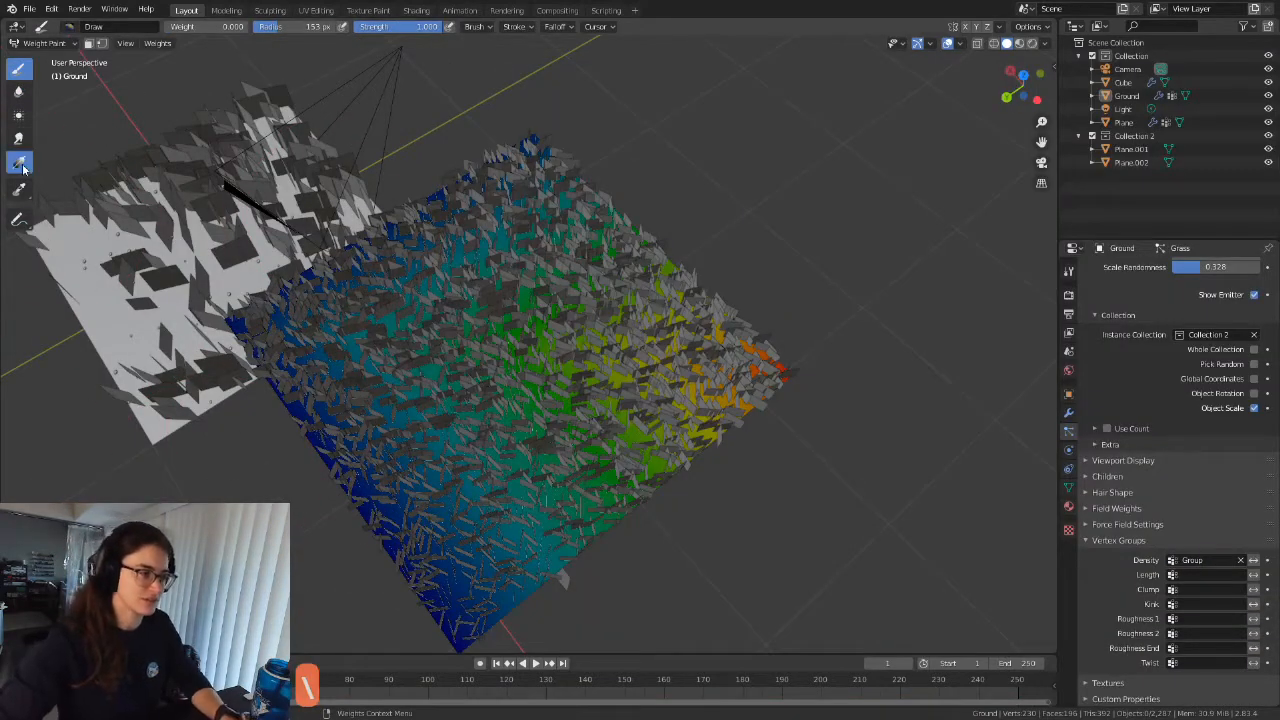
pyautogui.click(23, 168)
pyautogui.moveTo(941, 398); pyautogui.dragTo(435, 360)
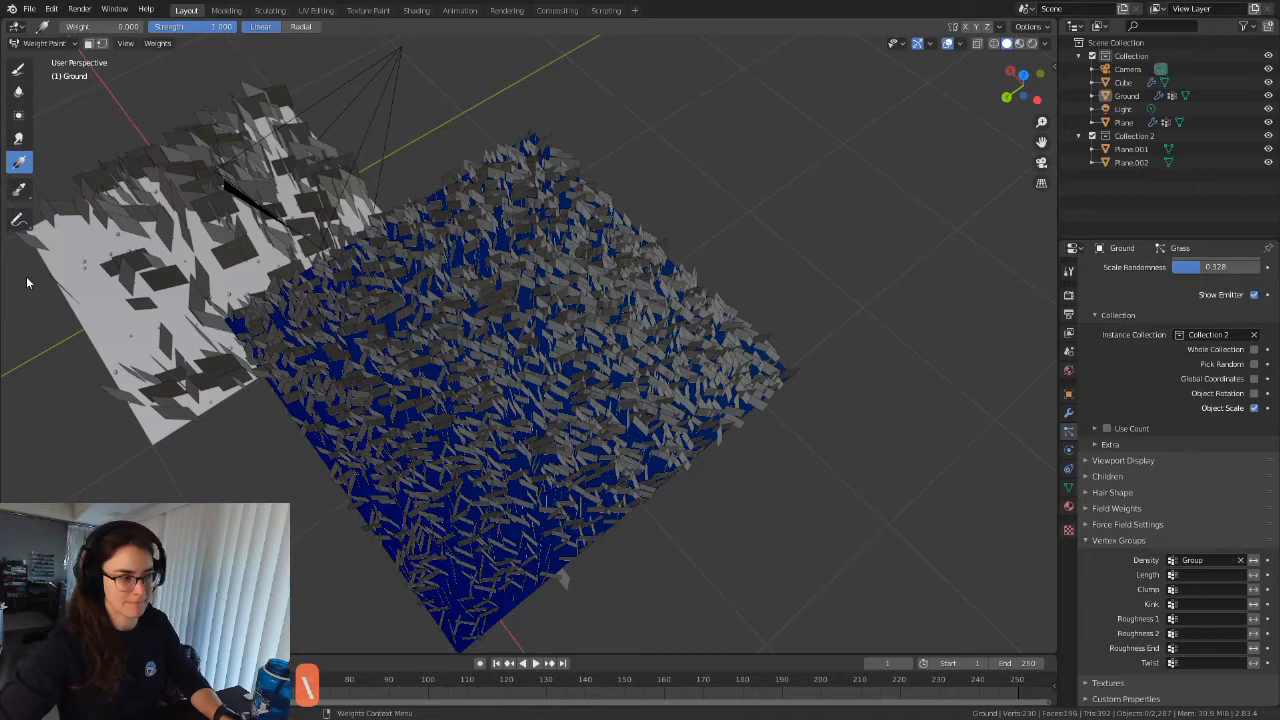
# Paint the Ground corner beside the other grass-covered plane with the Draw brush at weight 1, and set the brush weight back to 0.
pyautogui.click(19, 69)
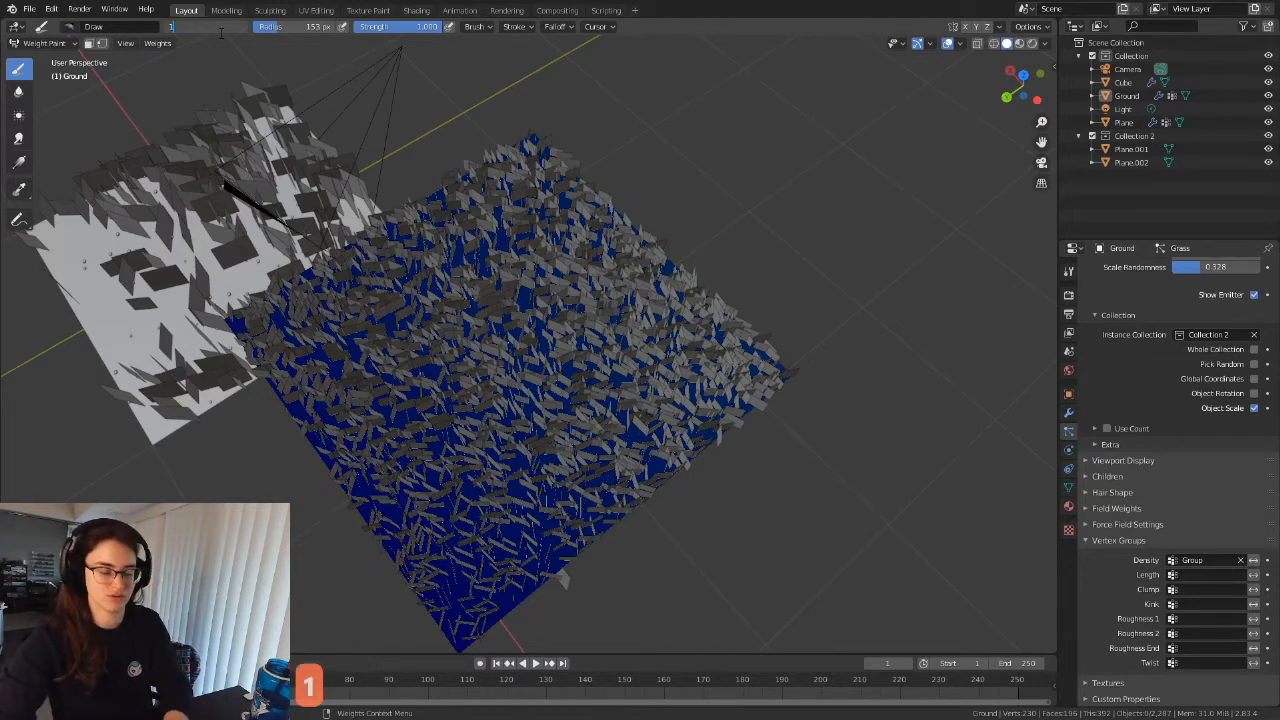
pyautogui.press('Return')
pyautogui.moveTo(289, 332)
pyautogui.mouseDown()
pyautogui.moveTo(285, 354)
pyautogui.moveTo(340, 260)
pyautogui.moveTo(340, 450)
pyautogui.moveTo(320, 430)
pyautogui.moveTo(350, 470)
pyautogui.mouseUp()
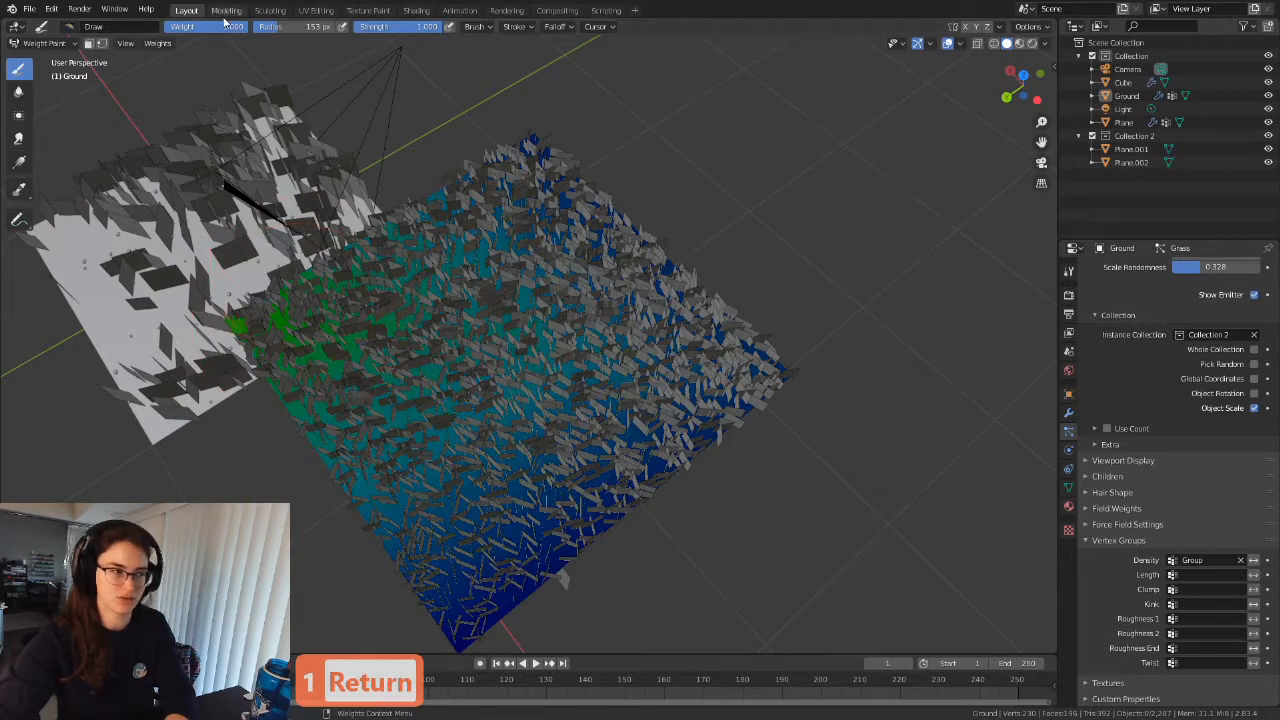
pyautogui.click(222, 26)
pyautogui.write('0')
pyautogui.press('Return')
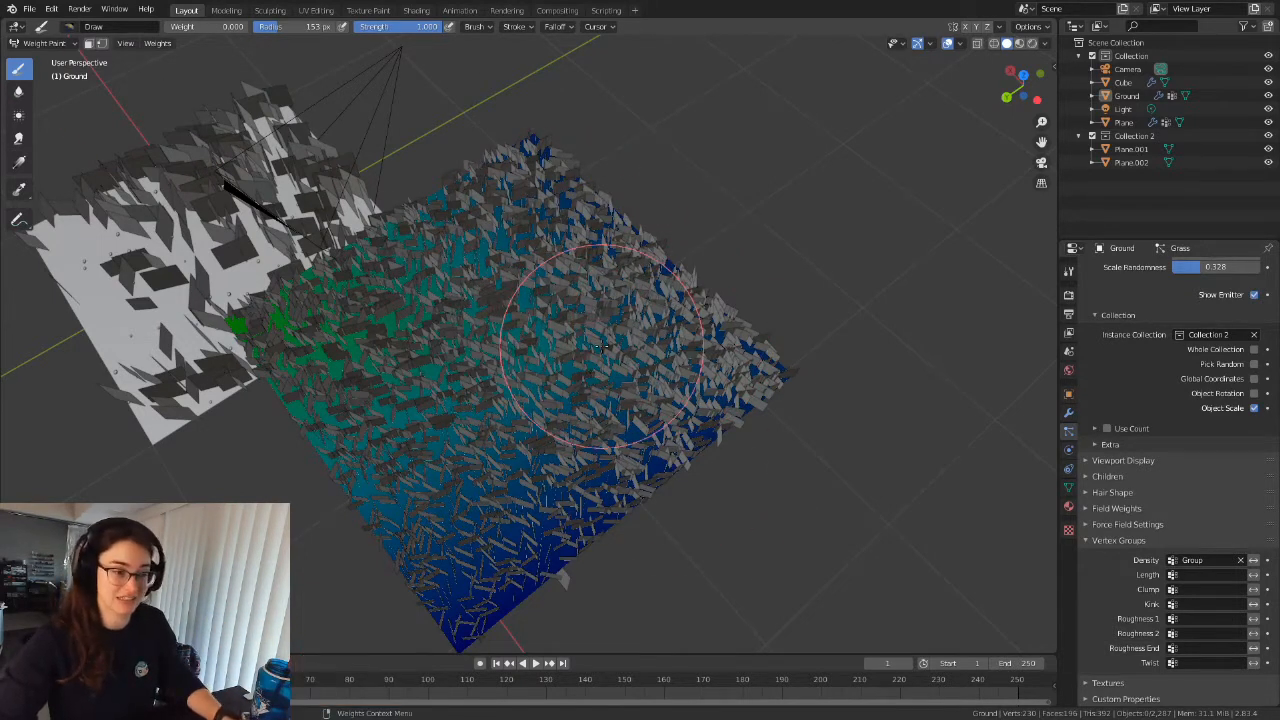
# Subdivide the Ground mesh into an 8 by 8 grid of faces and return it to Weight Paint mode.
pyautogui.press('Tab')
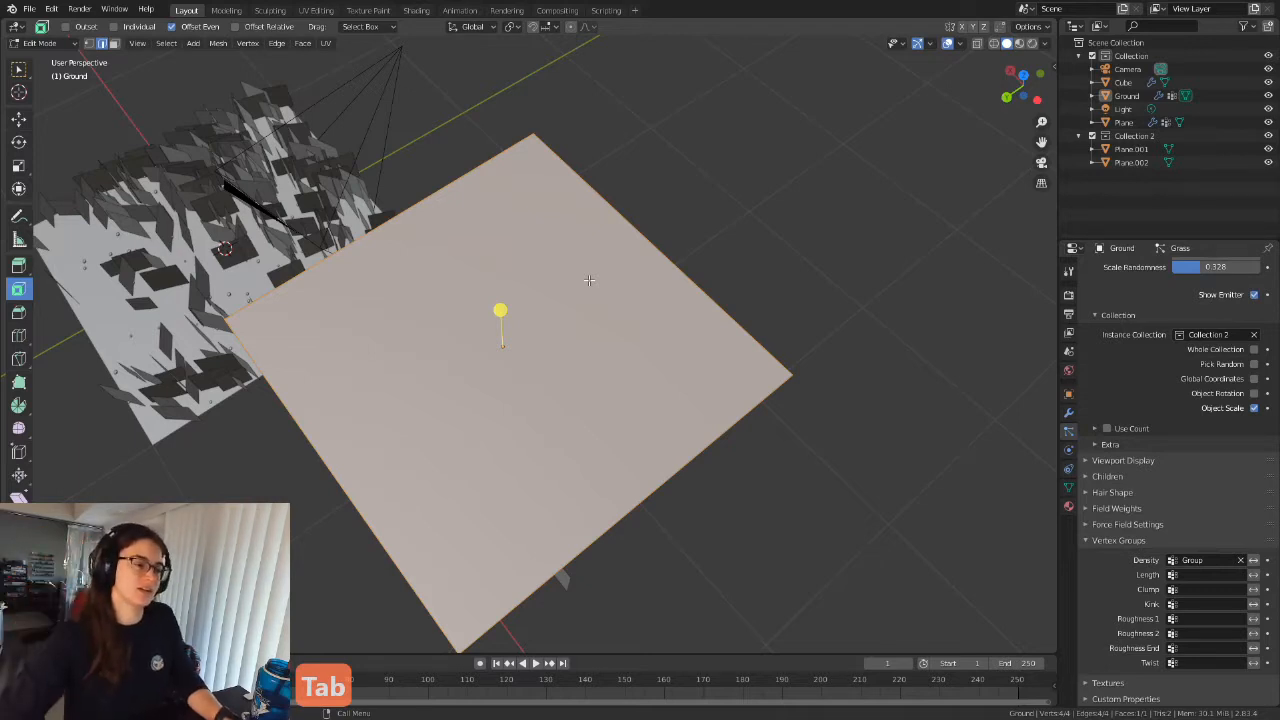
pyautogui.moveTo(566, 316); pyautogui.dragTo(588, 276, button='middle')
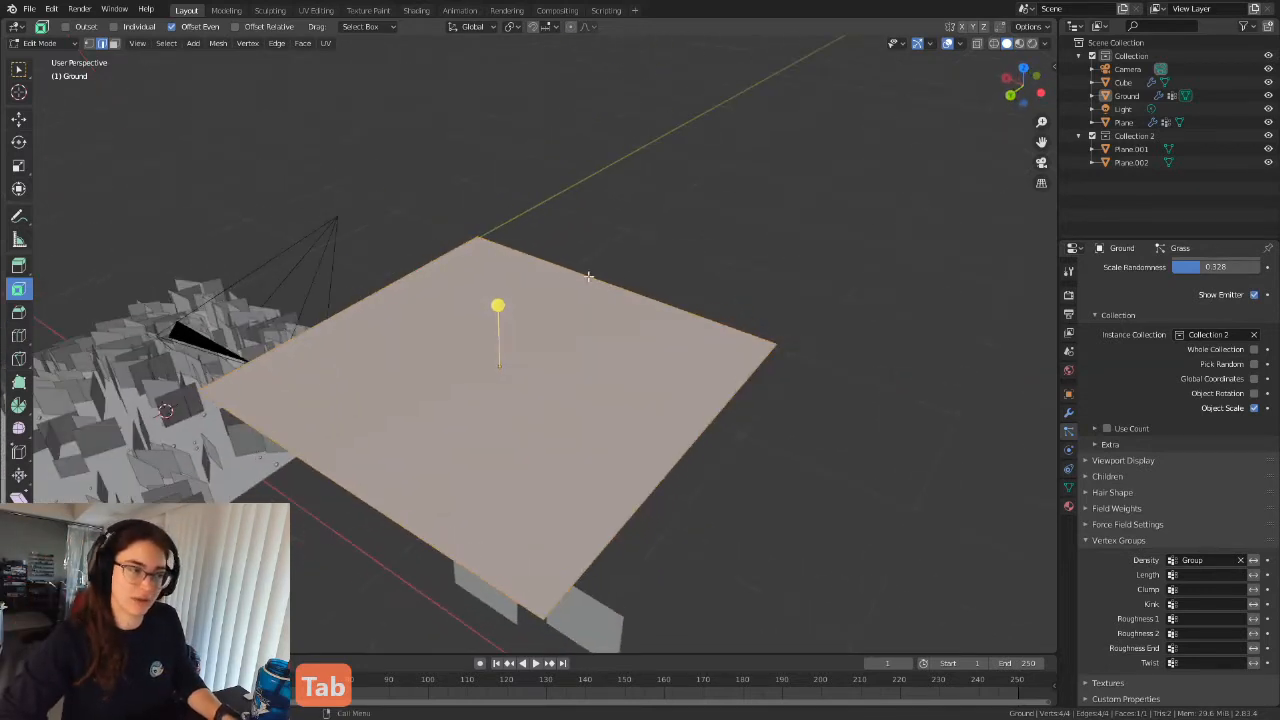
pyautogui.rightClick(566, 276)
pyautogui.click(566, 276)
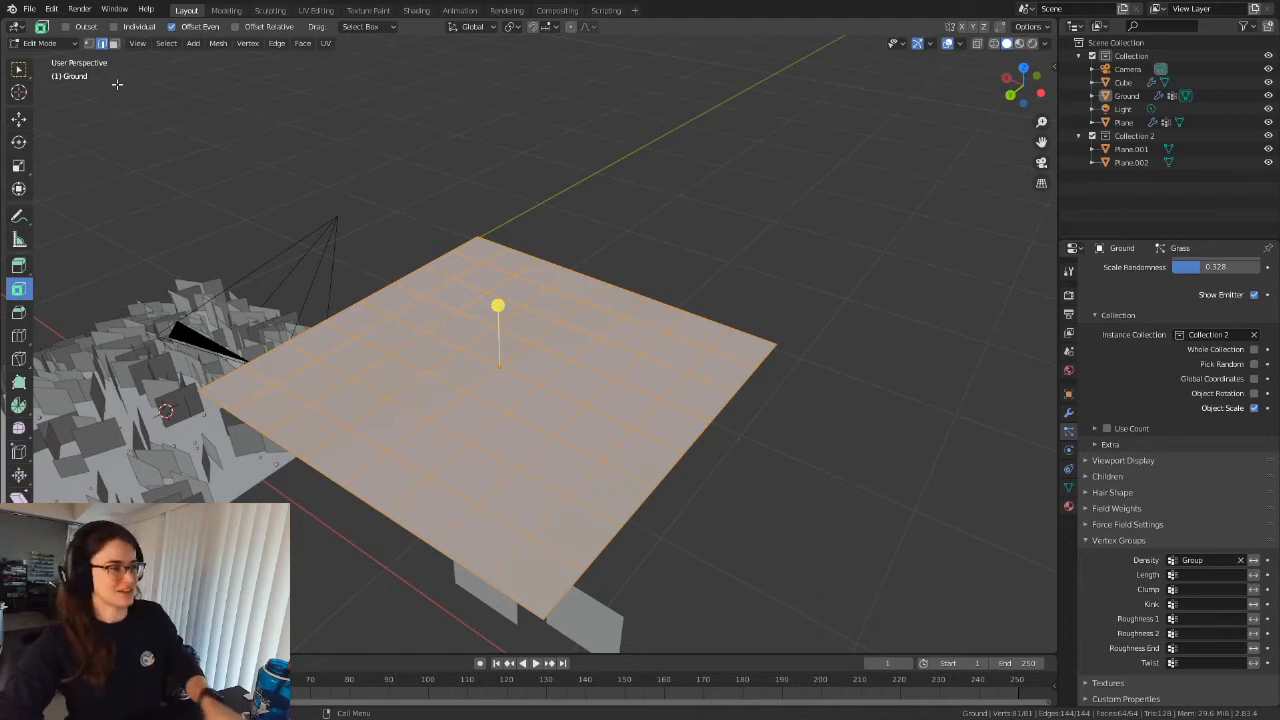
pyautogui.click(58, 43)
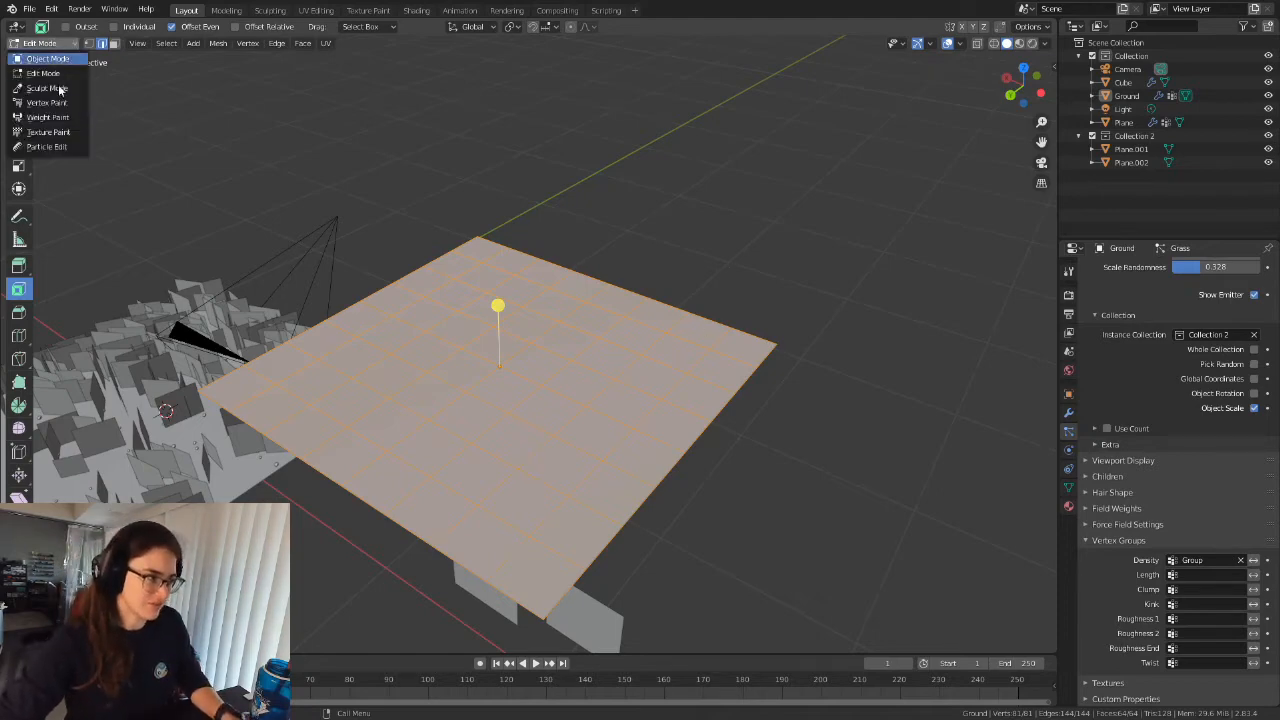
pyautogui.click(50, 117)
# Set the Draw brush radius to 98 px and paint weight 0 over the Ground side farthest from the other plane.
pyautogui.moveTo(462, 370); pyautogui.dragTo(320, 330, button='middle')
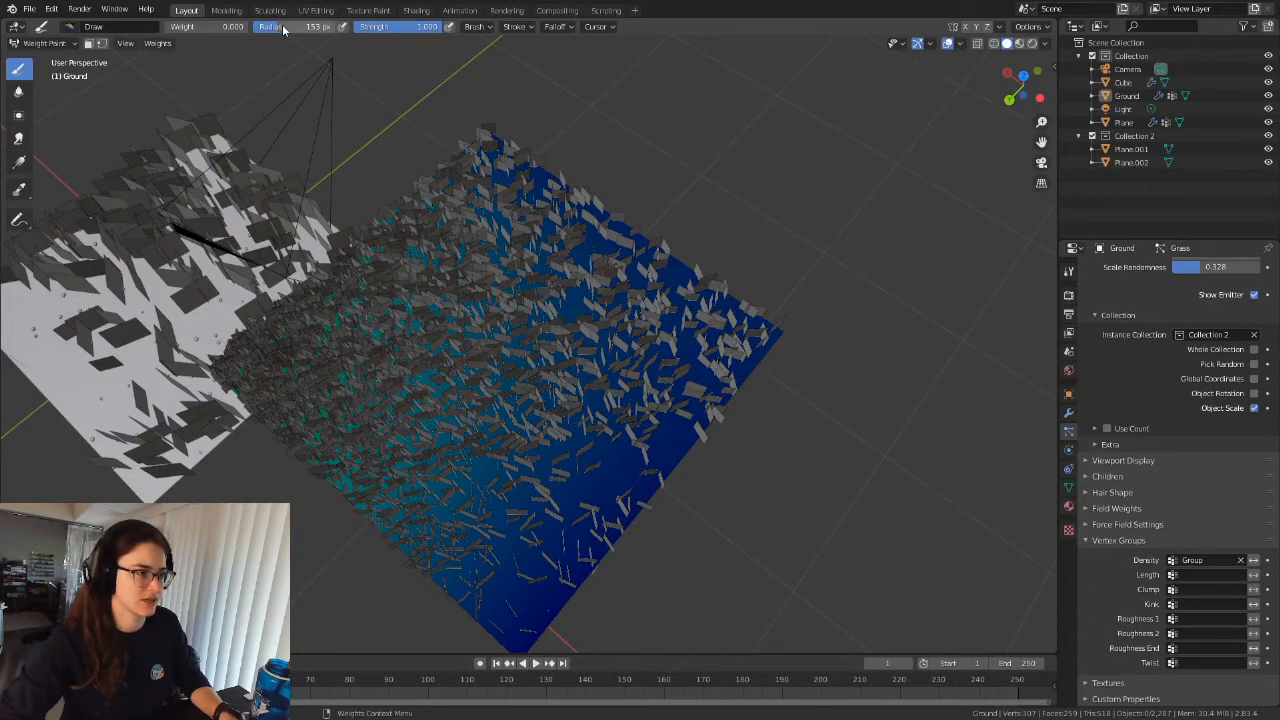
pyautogui.moveTo(300, 27); pyautogui.dragTo(297, 27)
pyautogui.moveTo(590, 300)
pyautogui.mouseDown()
pyautogui.moveTo(704, 357)
pyautogui.moveTo(654, 437)
pyautogui.moveTo(723, 377)
pyautogui.moveTo(649, 223)
pyautogui.moveTo(700, 320)
pyautogui.moveTo(603, 222)
pyautogui.mouseUp()
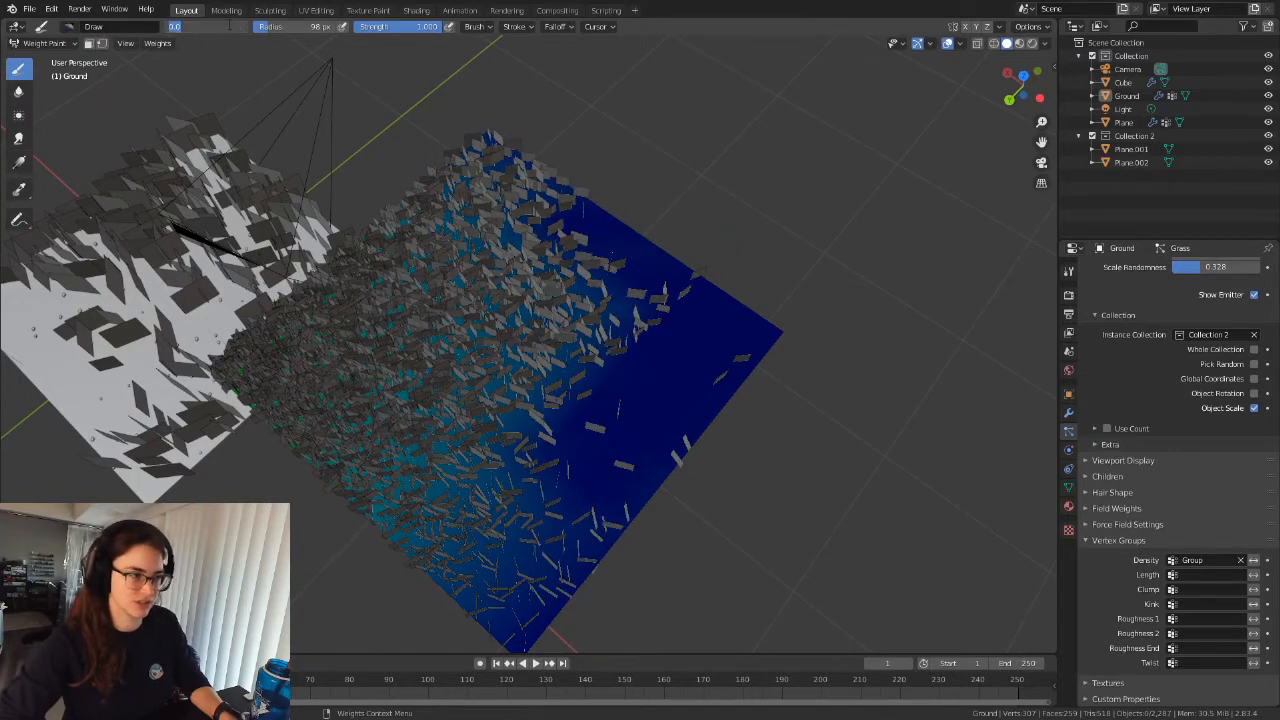
# Paint weight 1 around the outer areas of the Ground plane, leaving the middle and the far corner sparse.
pyautogui.write('1')
pyautogui.press('Return')
pyautogui.moveTo(330, 380)
pyautogui.mouseDown()
pyautogui.moveTo(286, 371)
pyautogui.moveTo(386, 400)
pyautogui.moveTo(483, 600)
pyautogui.moveTo(571, 500)
pyautogui.moveTo(600, 400)
pyautogui.moveTo(392, 493)
pyautogui.moveTo(400, 620)
pyautogui.moveTo(371, 343)
pyautogui.moveTo(520, 300)
pyautogui.moveTo(338, 208)
pyautogui.moveTo(400, 160)
pyautogui.moveTo(528, 114)
pyautogui.moveTo(543, 200)
pyautogui.moveTo(628, 252)
pyautogui.moveTo(402, 202)
pyautogui.moveTo(449, 498)
pyautogui.moveTo(280, 405)
pyautogui.moveTo(610, 570)
pyautogui.moveTo(385, 340)
pyautogui.moveTo(529, 143)
pyautogui.moveTo(651, 251)
pyautogui.moveTo(404, 202)
pyautogui.moveTo(351, 289)
pyautogui.mouseUp()
# Try a Gradient at weight 1 across the Ground plane, and touch up its nearest corner with the Draw brush.
pyautogui.click(18, 163)
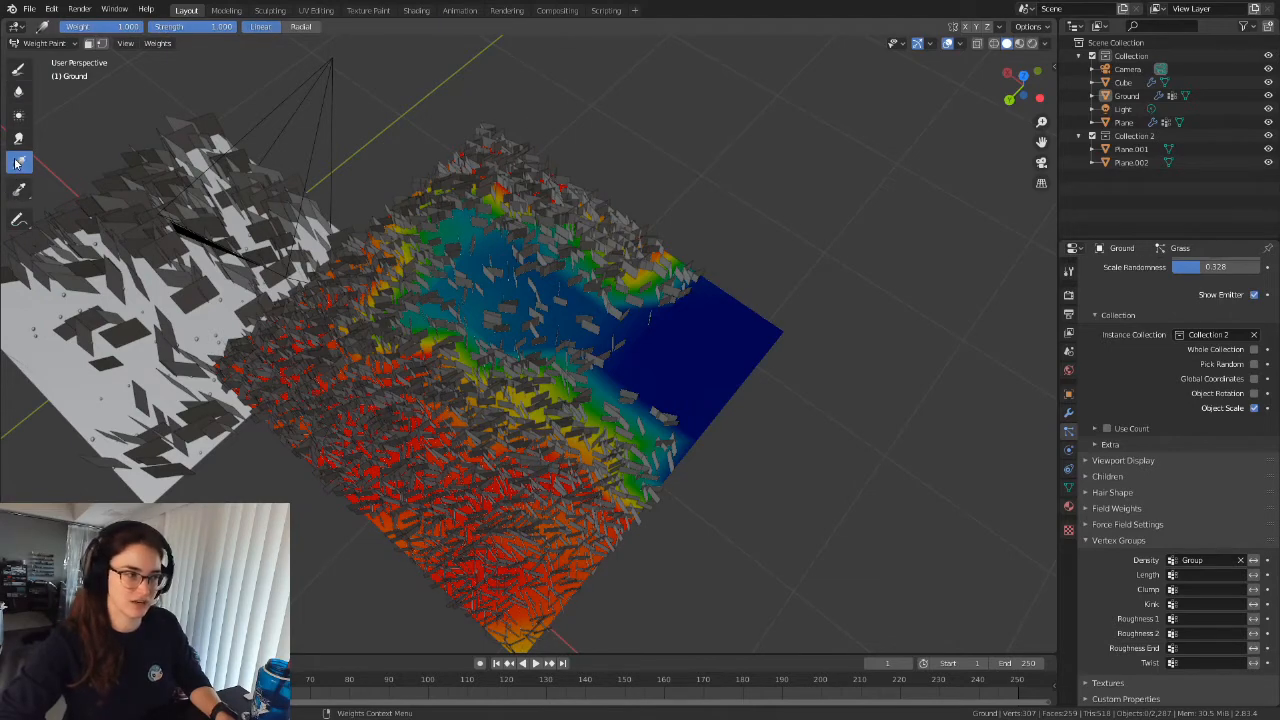
pyautogui.moveTo(385, 482); pyautogui.dragTo(662, 396)
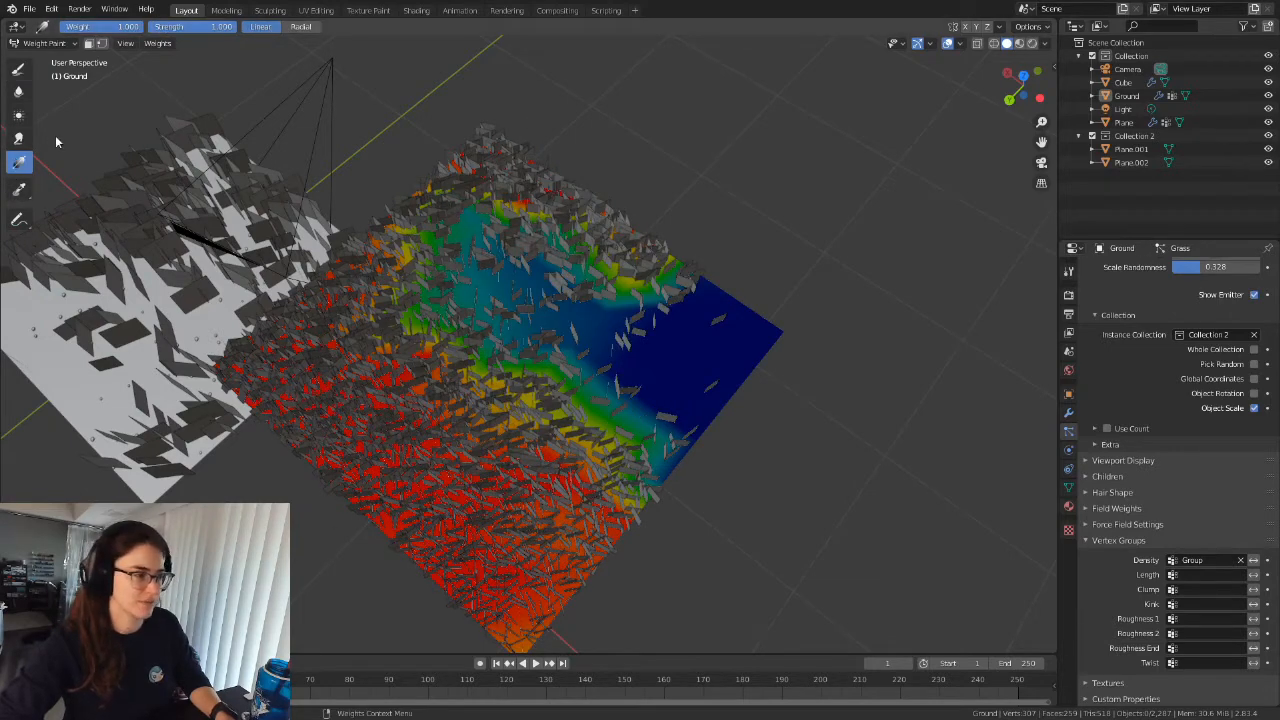
pyautogui.click(18, 68)
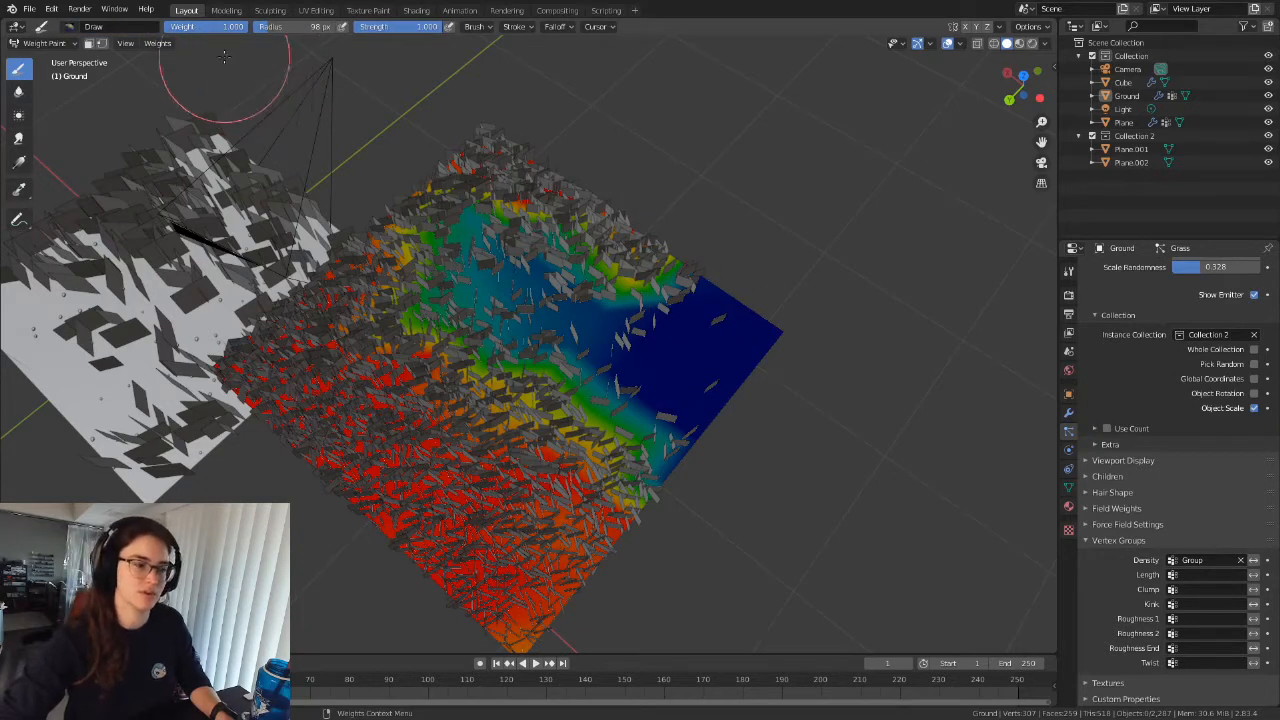
pyautogui.moveTo(517, 607); pyautogui.dragTo(530, 616)
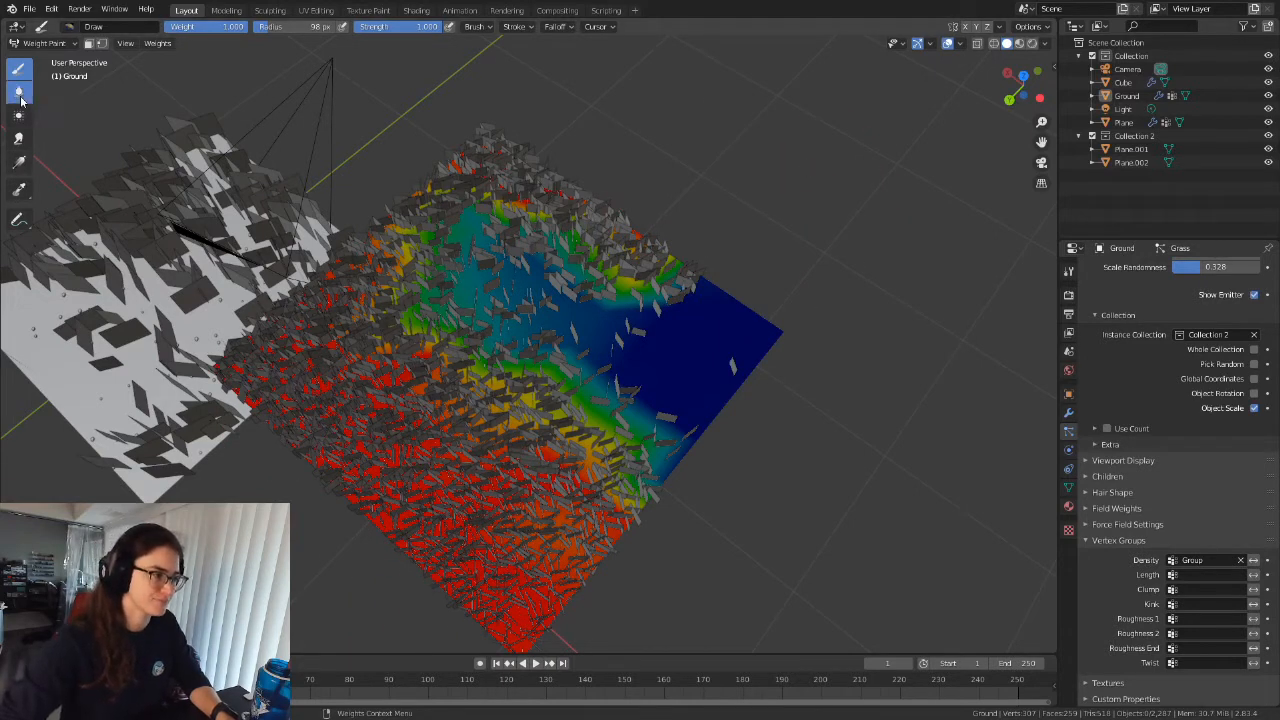
# Smooth the weight transitions around the sparse middle of the Ground plane with the Blur brush and inspect the grass distribution.
pyautogui.click(19, 92)
pyautogui.moveTo(543, 243)
pyautogui.mouseDown()
pyautogui.moveTo(651, 280)
pyautogui.moveTo(609, 243)
pyautogui.moveTo(434, 243)
pyautogui.moveTo(423, 337)
pyautogui.moveTo(449, 371)
pyautogui.moveTo(541, 395)
pyautogui.moveTo(623, 449)
pyautogui.moveTo(637, 480)
pyautogui.moveTo(524, 425)
pyautogui.mouseUp()
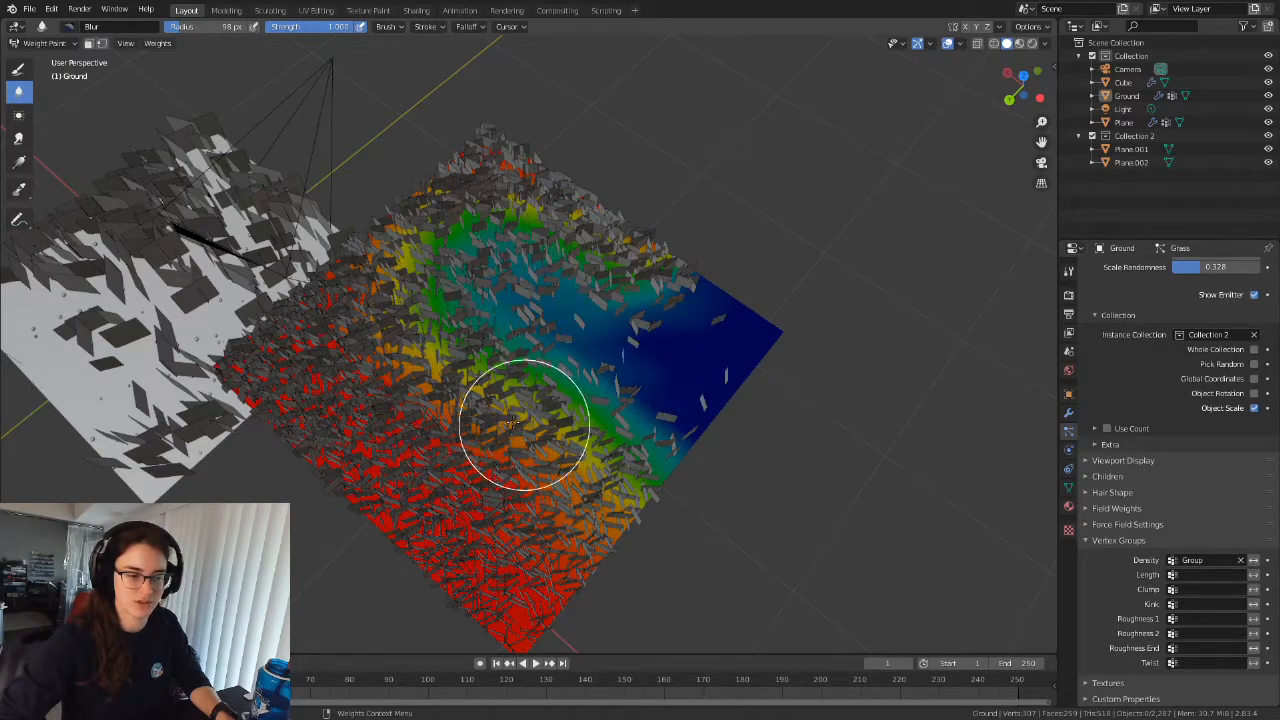
pyautogui.scroll(-4, 734, 371)
pyautogui.moveTo(734, 371); pyautogui.dragTo(711, 343, button='middle')
pyautogui.scroll(3, 711, 343)
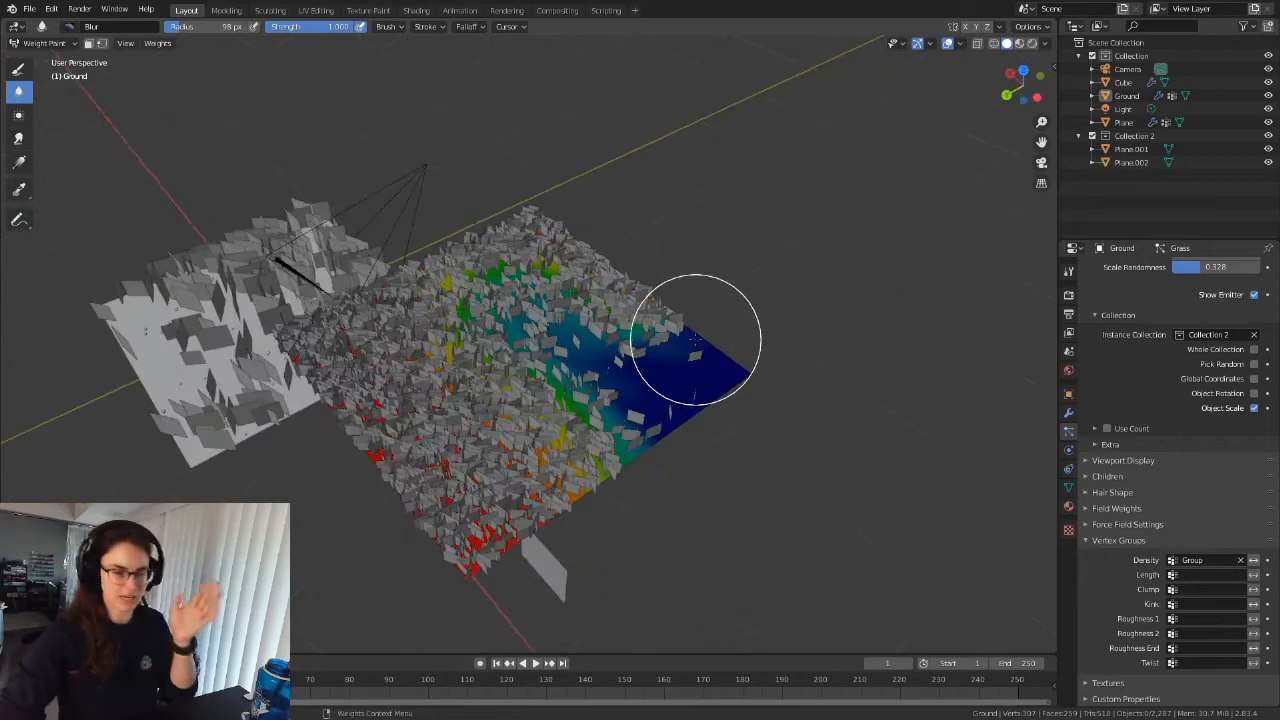
pyautogui.scroll(2, 695, 340)
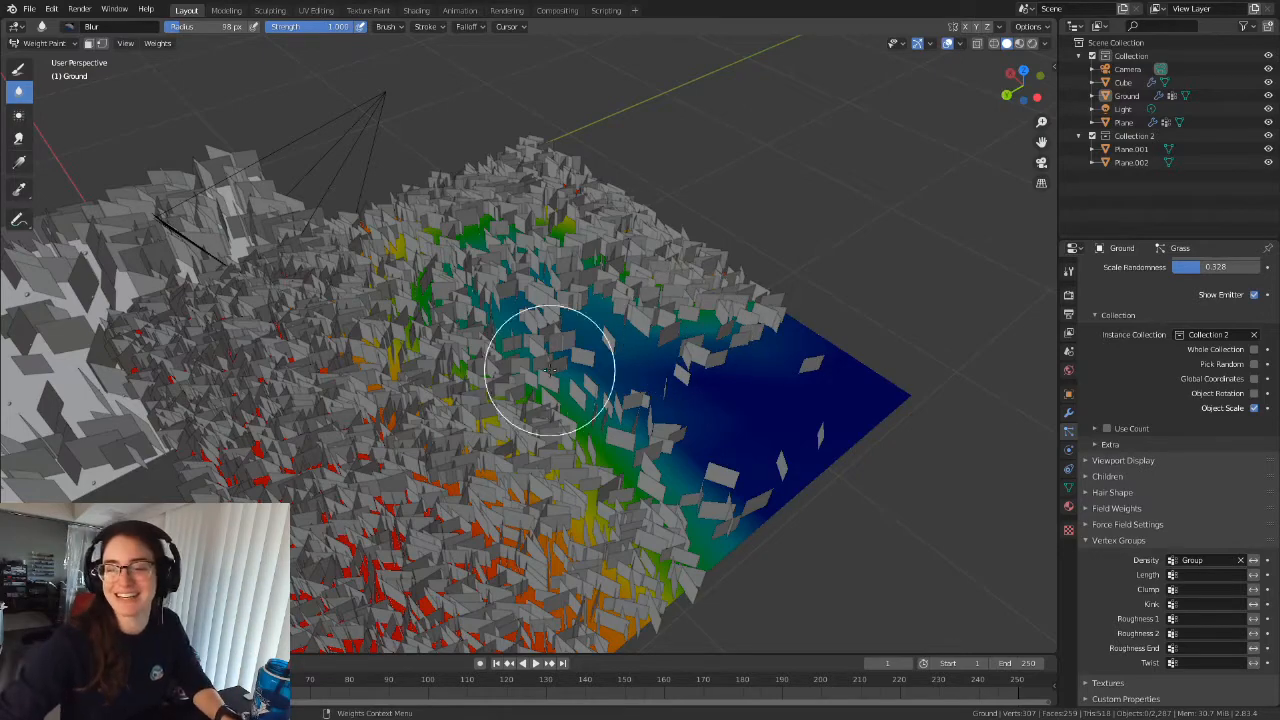
pyautogui.moveTo(457, 366); pyautogui.dragTo(464, 285, button='middle')
pyautogui.scroll(-5, 463, 285)
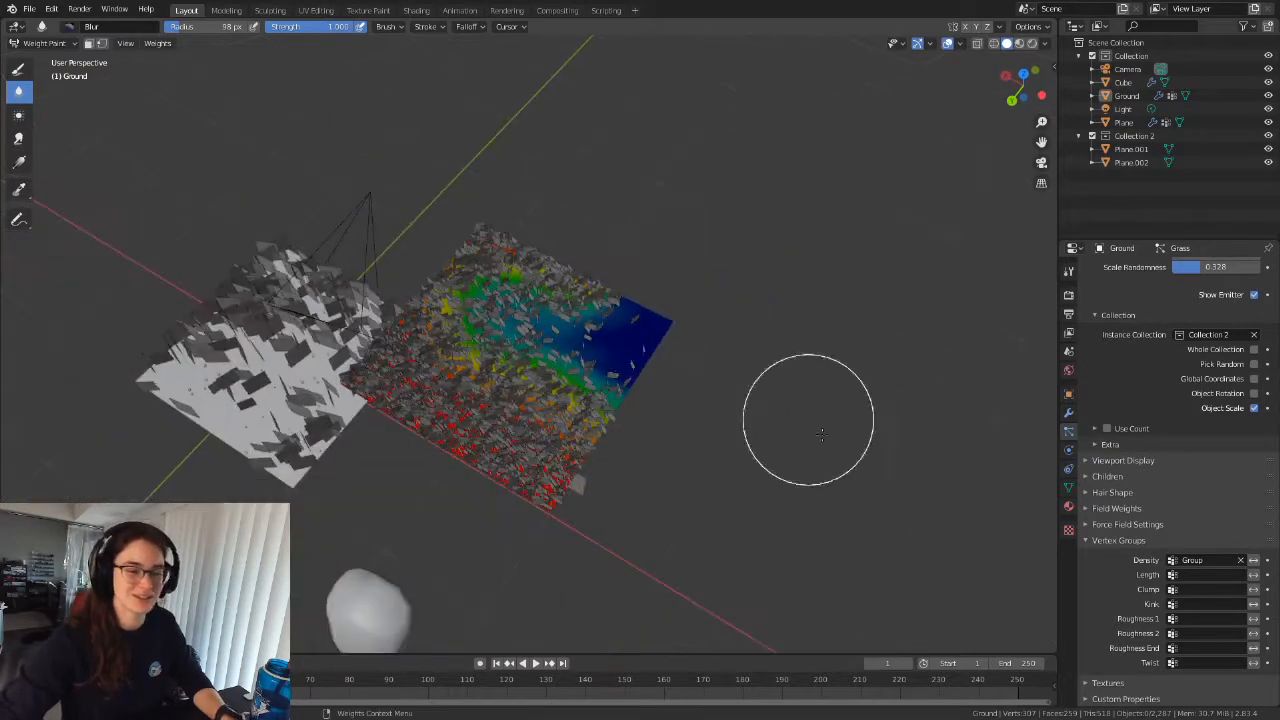
pyautogui.scroll(5, 714, 428)
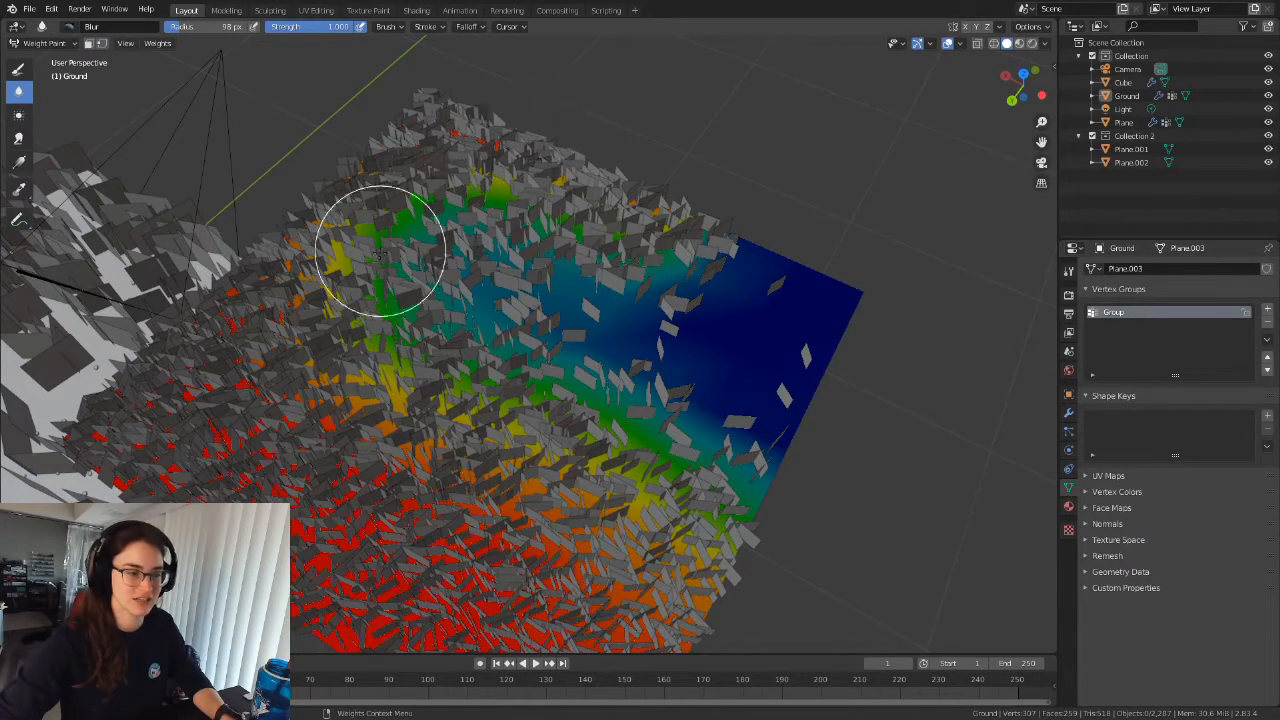
# Rename the Ground plane's vertex group to Grass and return to its particle settings.
pyautogui.press('Tab')
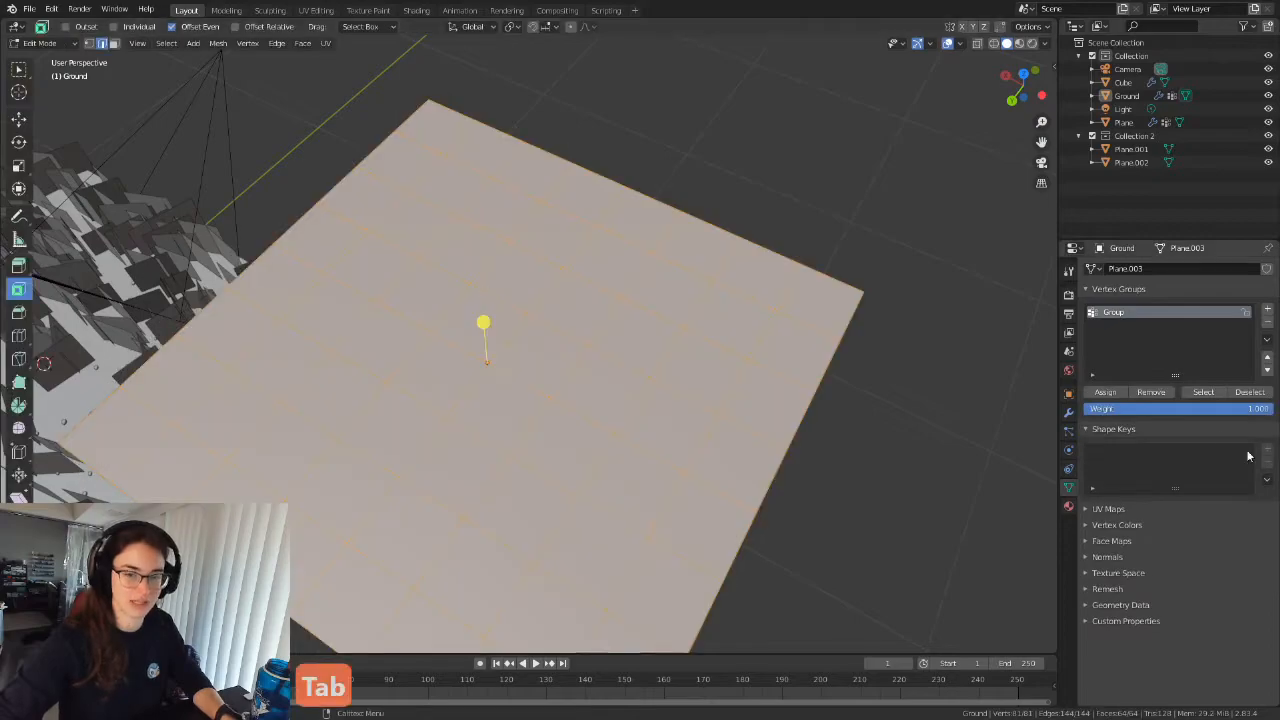
pyautogui.press('Tab')
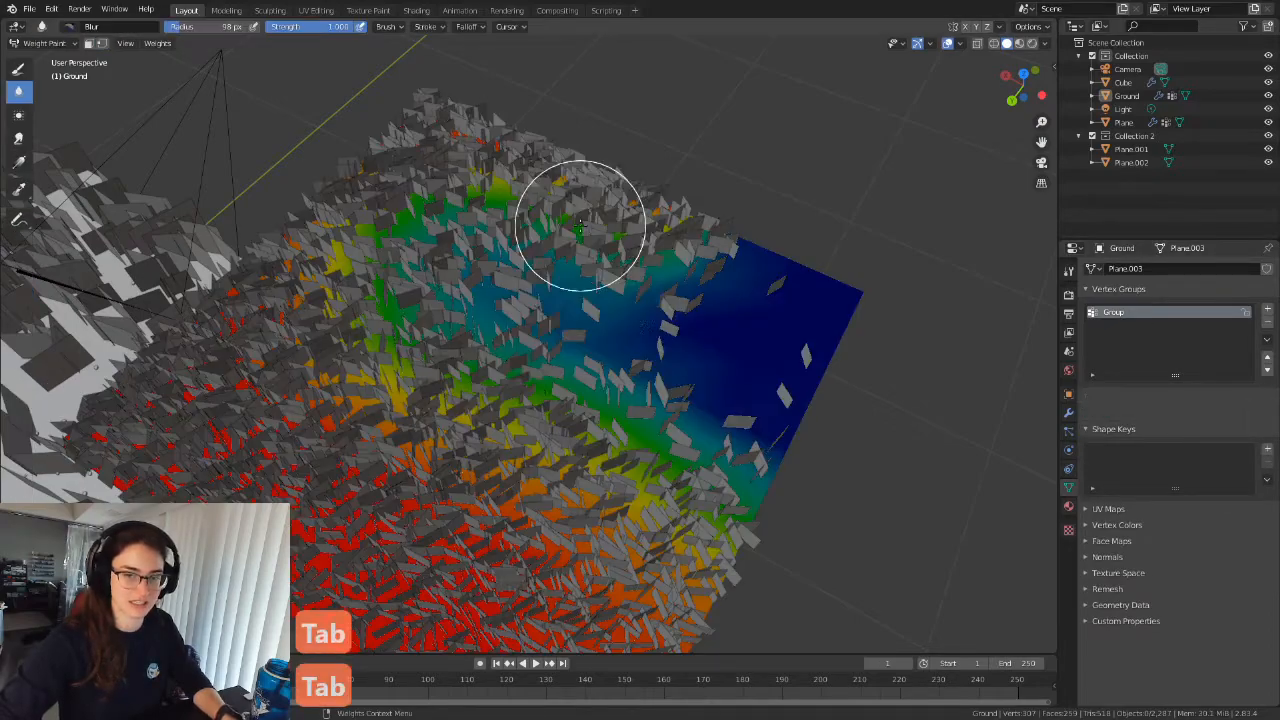
pyautogui.moveTo(580, 229)
pyautogui.mouseDown(button='middle')
pyautogui.moveTo(520, 373)
pyautogui.moveTo(843, 334)
pyautogui.mouseUp(button='middle')
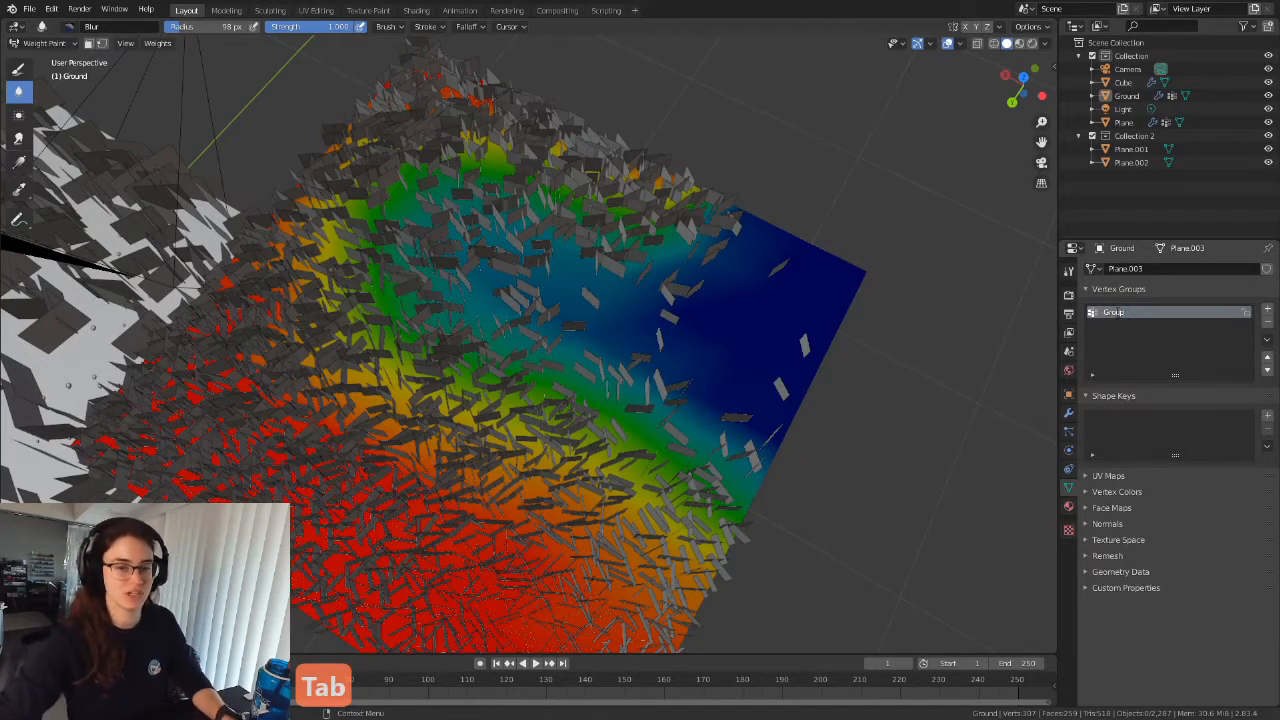
pyautogui.write('Grass')
pyautogui.press('Return')
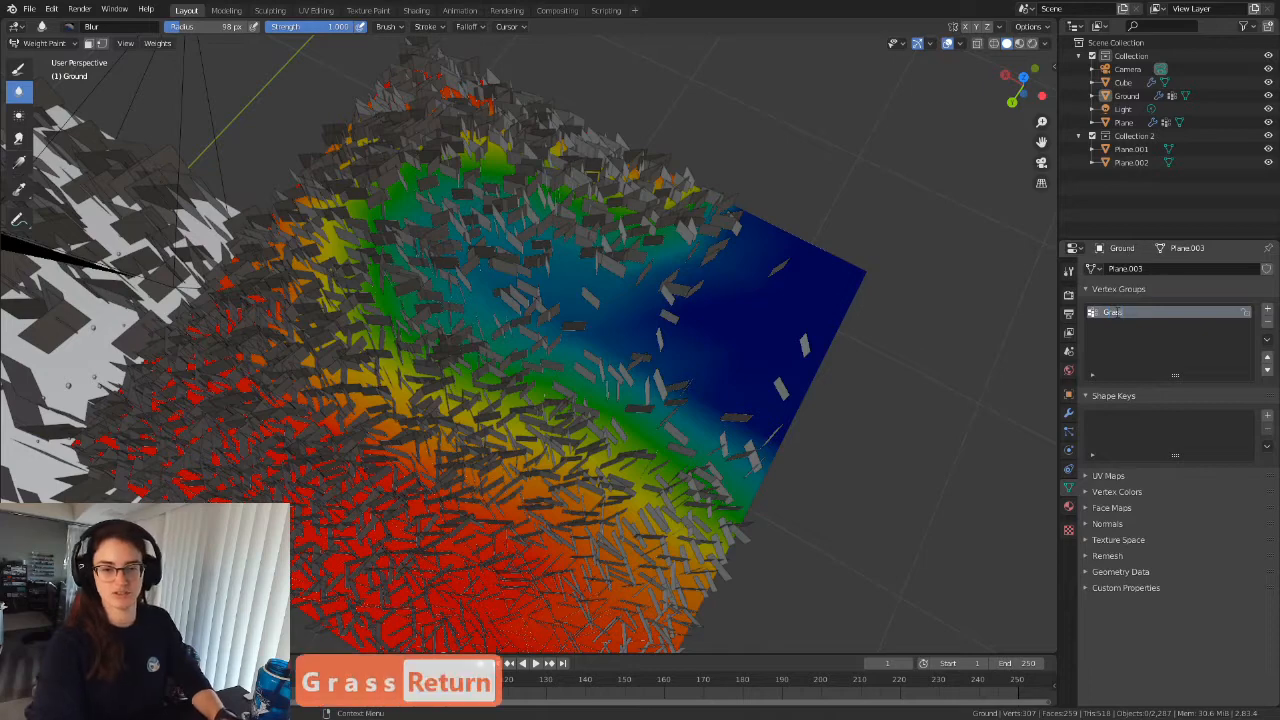
pyautogui.moveTo(765, 568)
pyautogui.mouseDown(button='middle')
pyautogui.moveTo(716, 521)
pyautogui.moveTo(842, 353)
pyautogui.mouseUp(button='middle')
pyautogui.click(1068, 430)
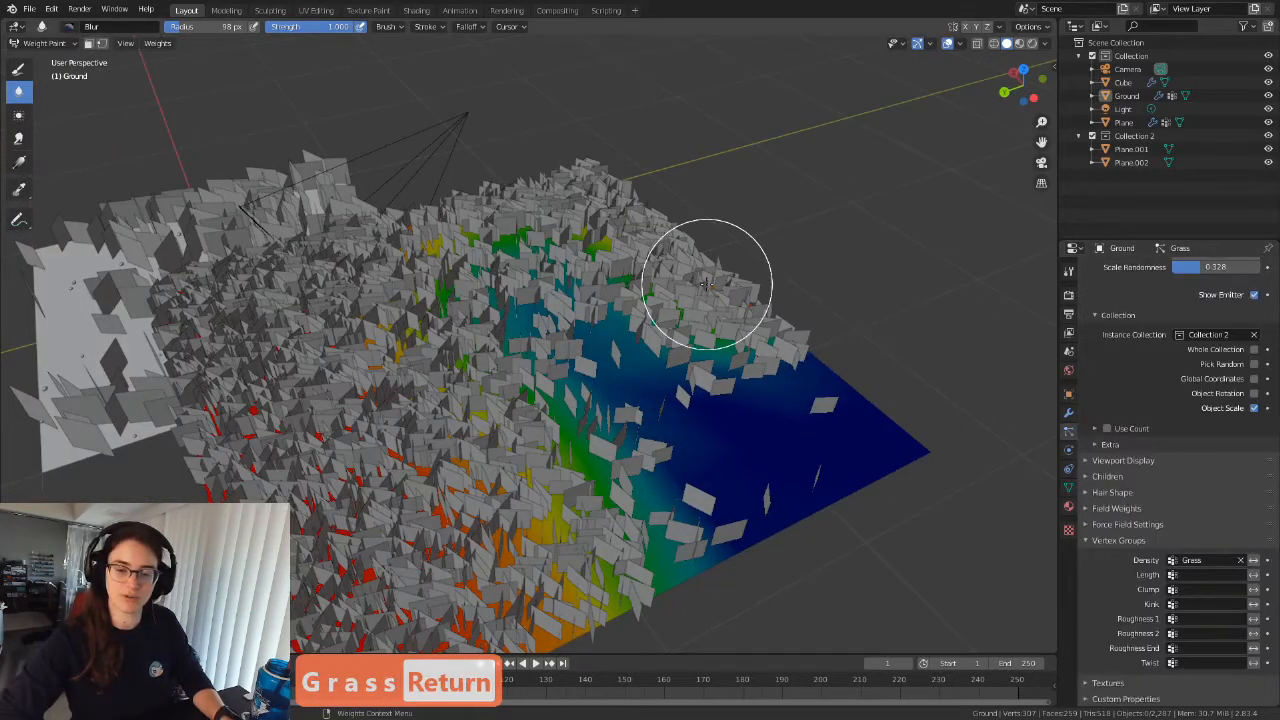
# Clear the Density vertex group of the Grass particle system to compare the distribution, and assign the Grass group to it again.
pyautogui.moveTo(706, 286); pyautogui.dragTo(607, 318, button='middle')
pyautogui.scroll(3, 1100, 545)
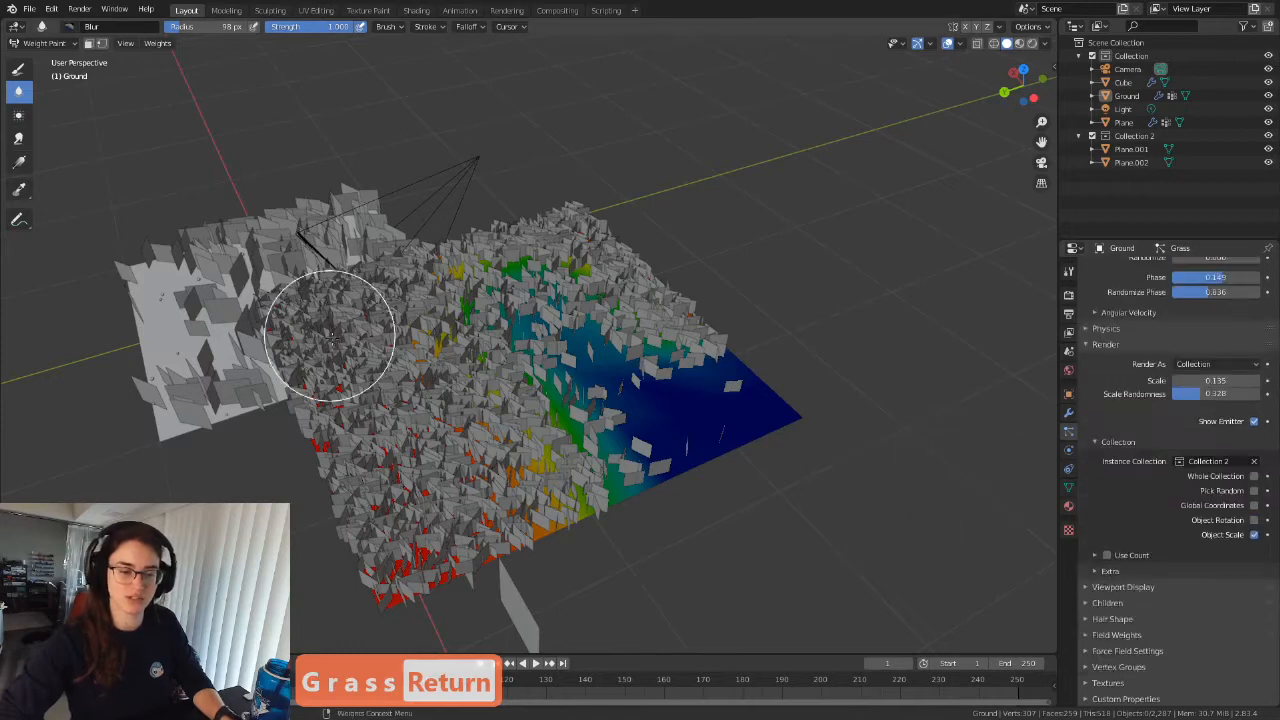
pyautogui.moveTo(314, 329); pyautogui.dragTo(923, 437, button='middle')
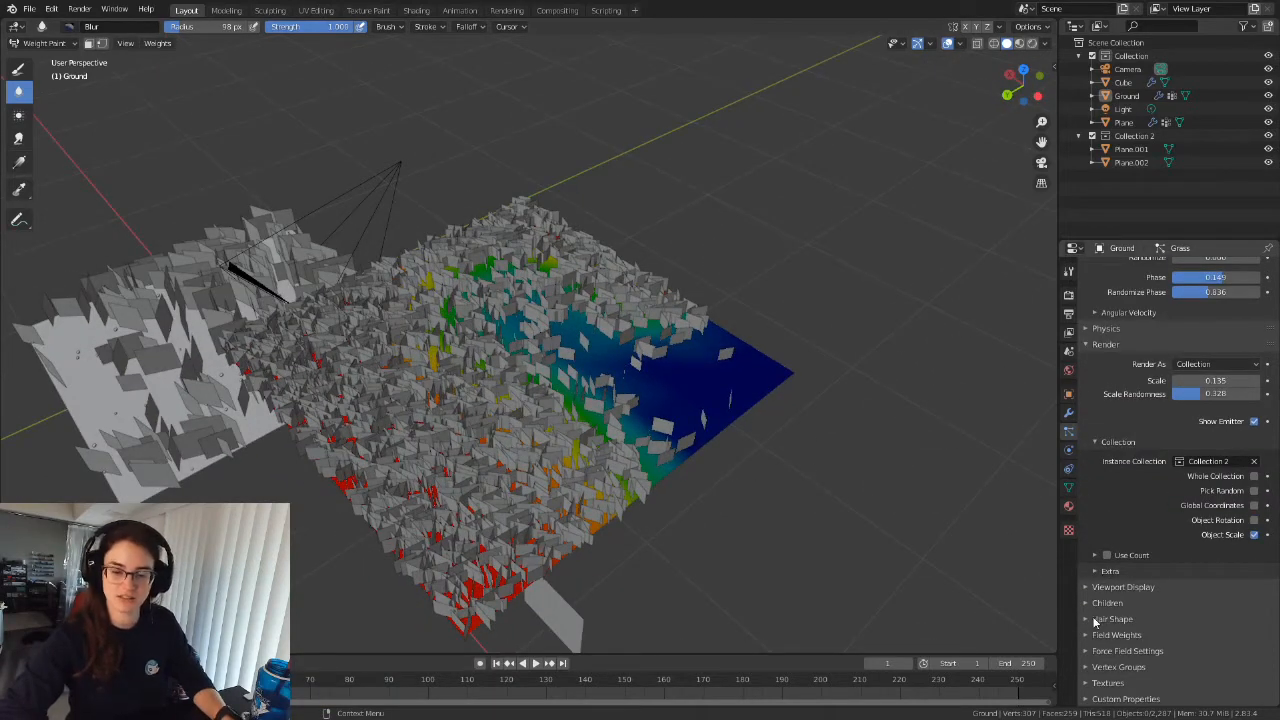
pyautogui.click(1093, 667)
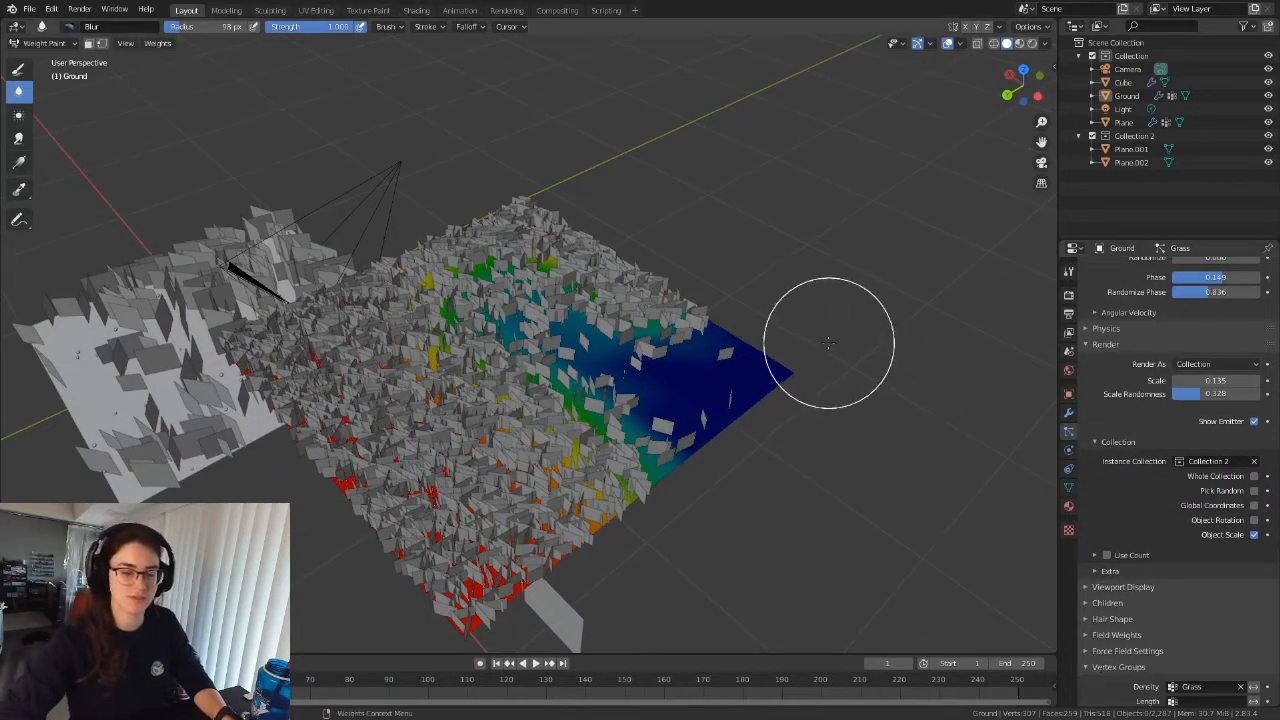
pyautogui.scroll(-5, 829, 320)
pyautogui.moveTo(671, 294); pyautogui.dragTo(631, 393, button='middle')
pyautogui.scroll(8, 615, 380)
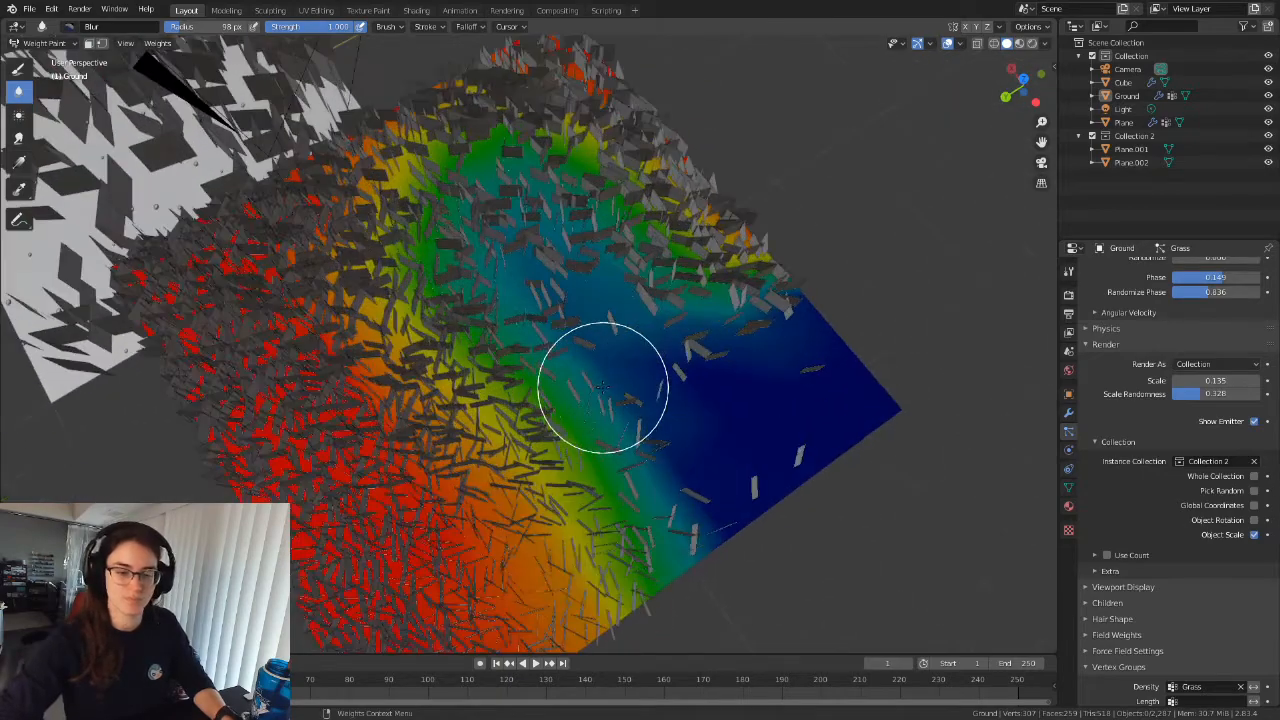
pyautogui.click(1239, 689)
pyautogui.scroll(-3, 686, 414)
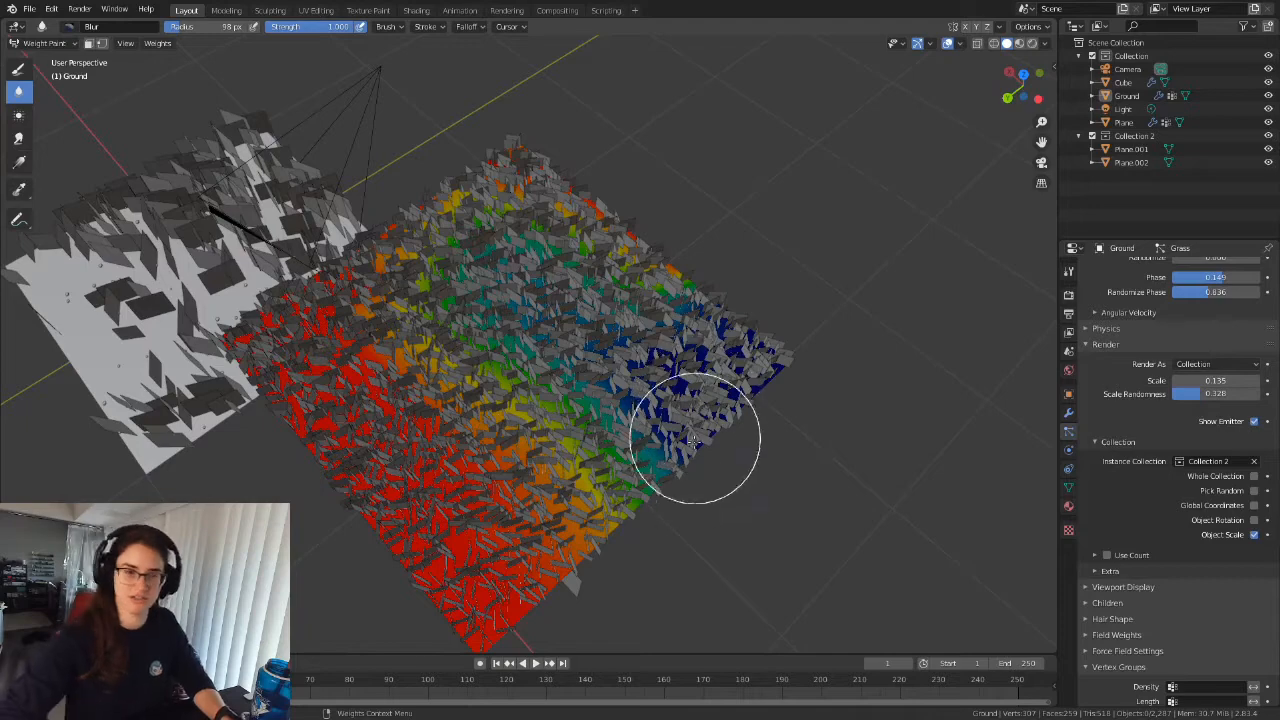
pyautogui.scroll(4, 729, 457)
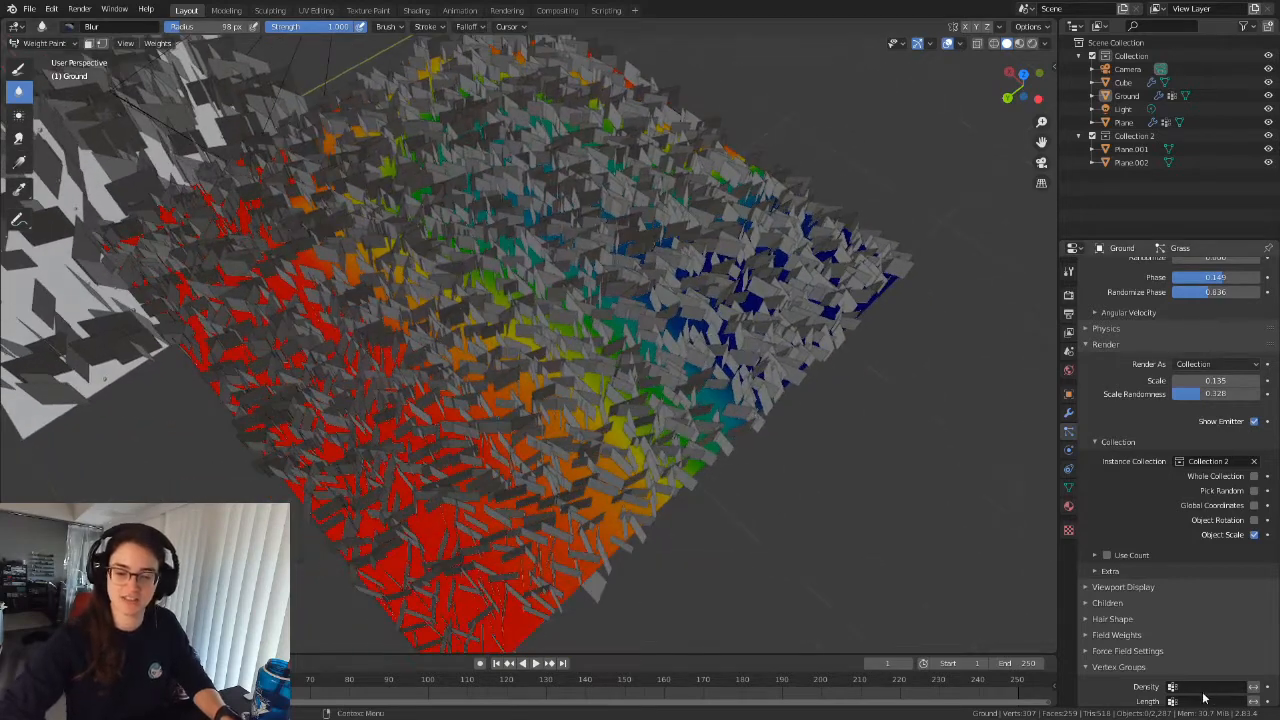
pyautogui.click(1195, 687)
pyautogui.click(1140, 549)
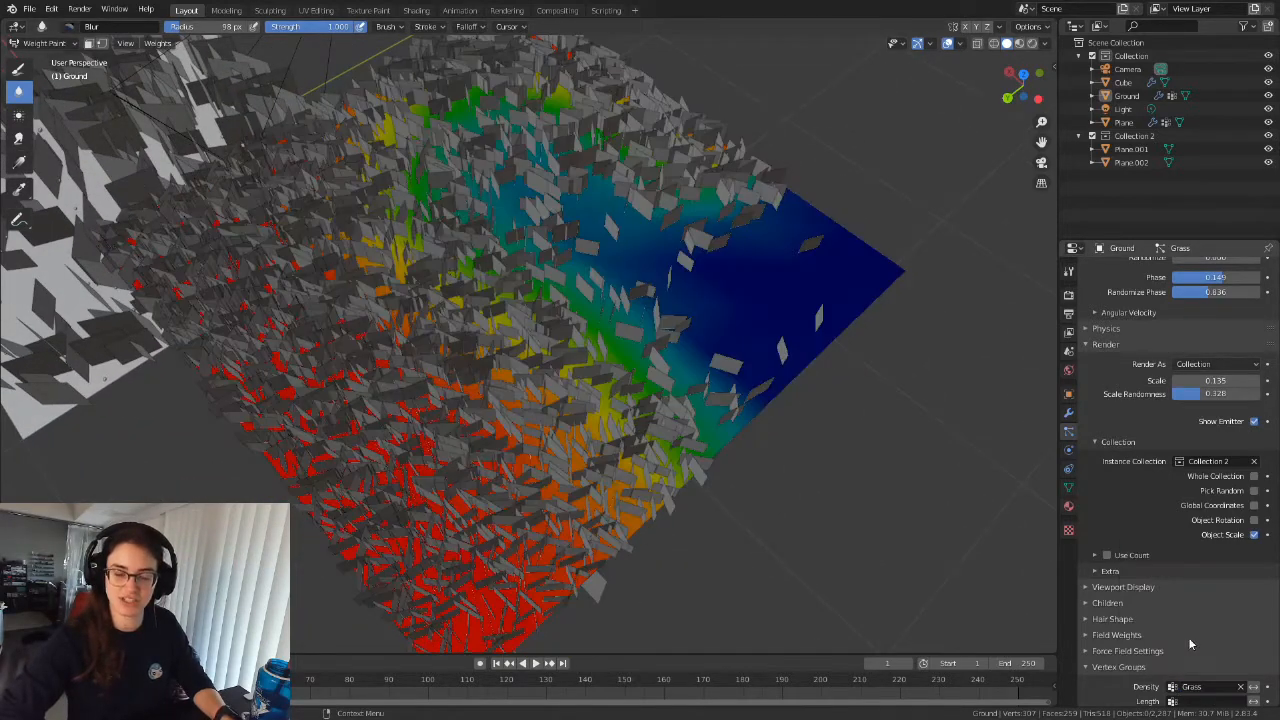
# Assign the Grass vertex group to the Length of the Grass particle system.
pyautogui.scroll(-3, 1180, 580)
pyautogui.moveTo(784, 456)
pyautogui.mouseDown(button='middle')
pyautogui.moveTo(740, 420)
pyautogui.moveTo(658, 387)
pyautogui.mouseUp(button='middle')
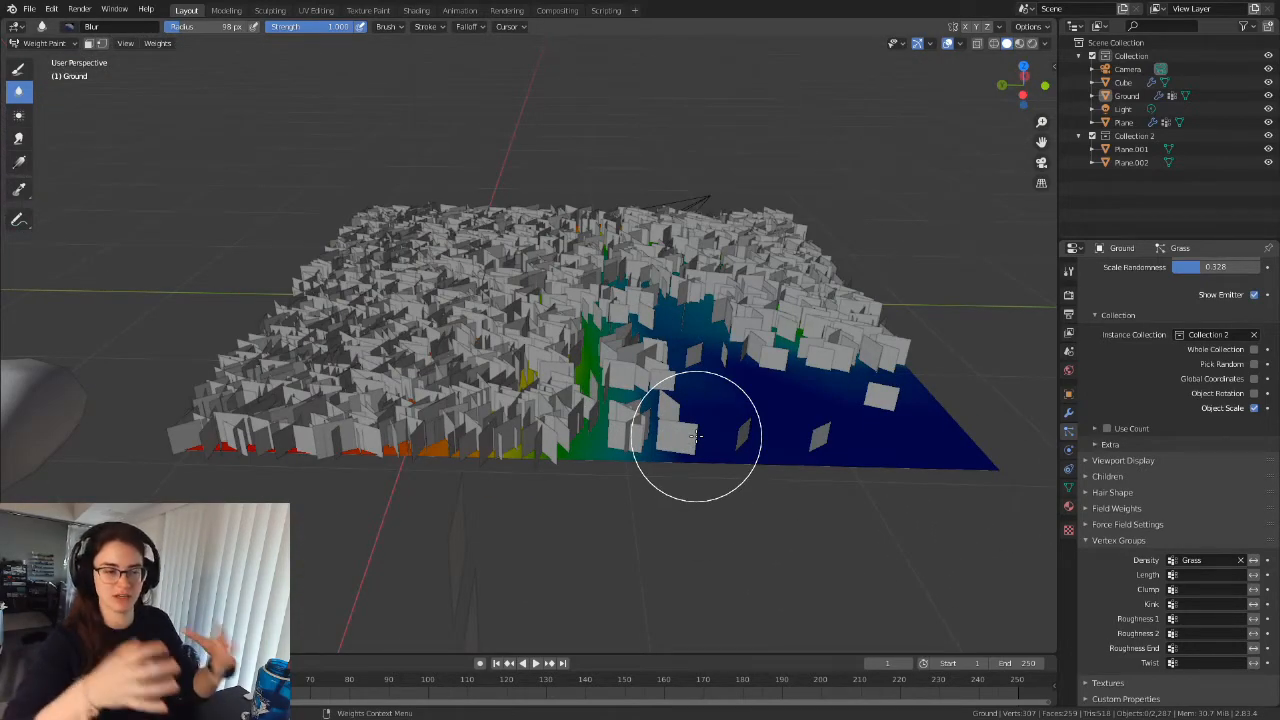
pyautogui.moveTo(622, 357); pyautogui.dragTo(723, 366, button='middle')
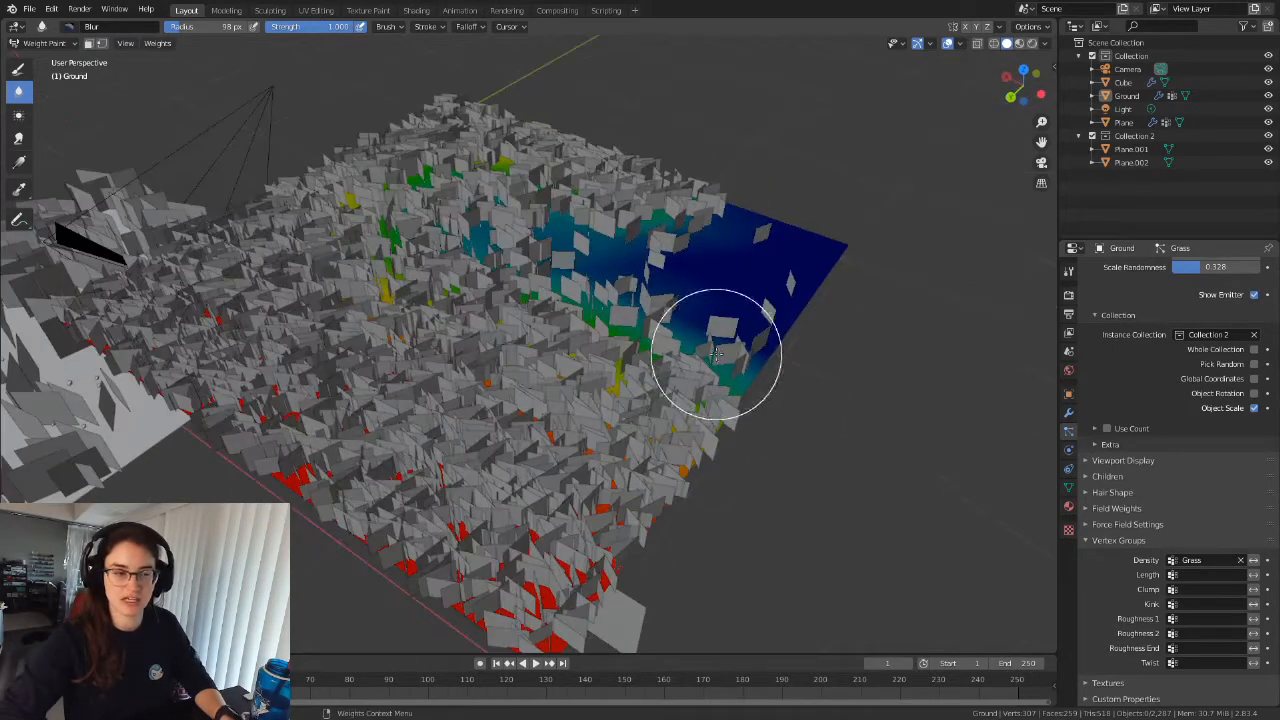
pyautogui.click(1176, 576)
pyautogui.click(1138, 437)
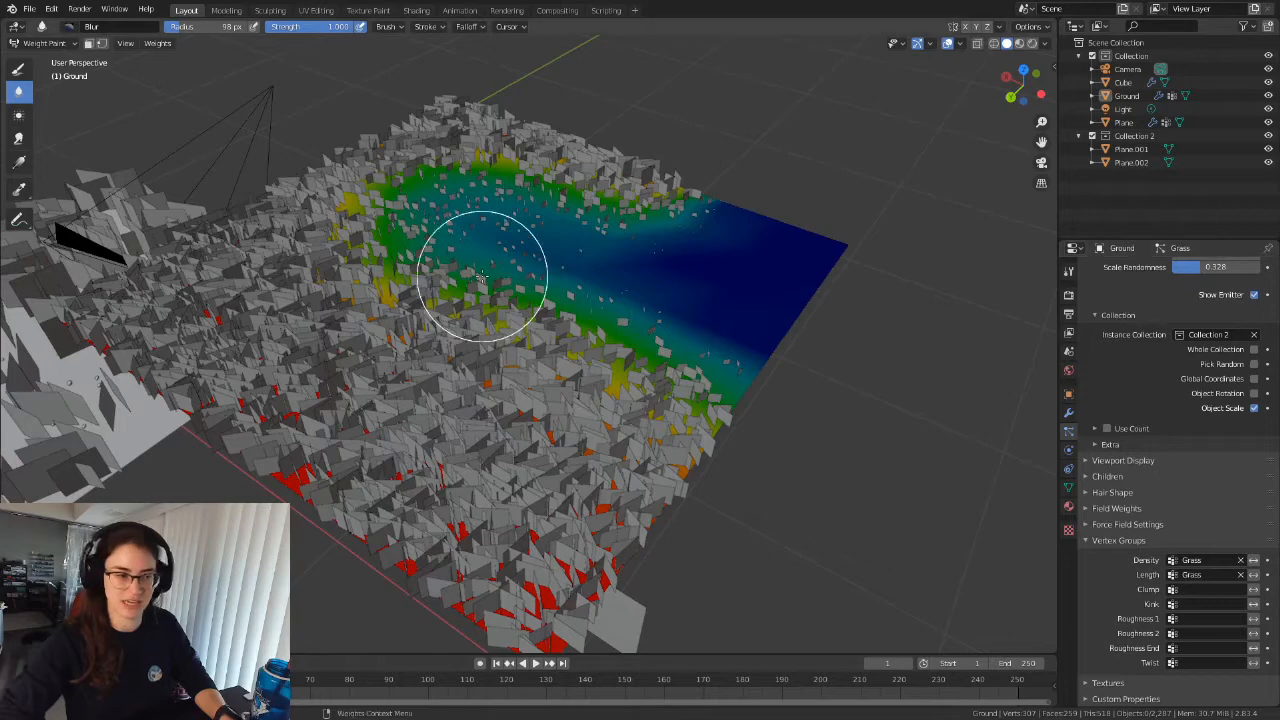
# Show the viewport in rendered shading and return the Ground plane to Object Mode to view the grass.
pyautogui.moveTo(477, 271); pyautogui.dragTo(418, 244, button='middle')
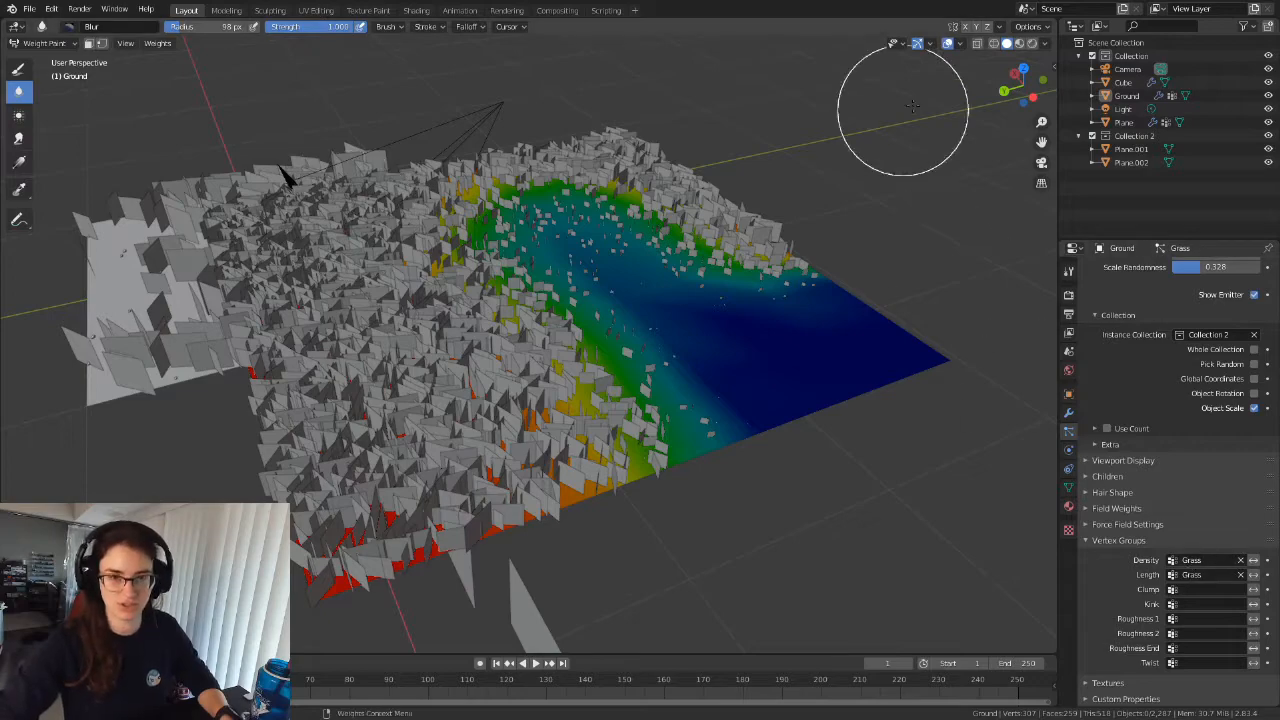
pyautogui.click(1033, 43)
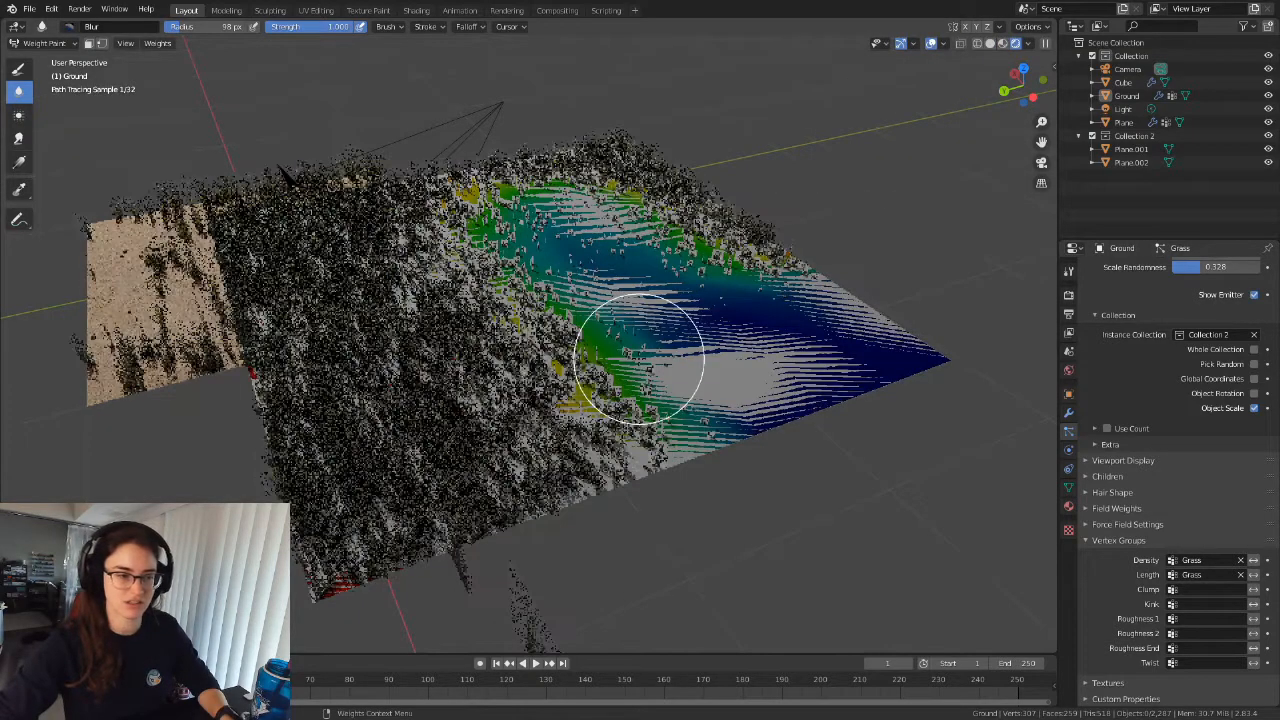
pyautogui.moveTo(683, 455); pyautogui.dragTo(537, 455, button='middle')
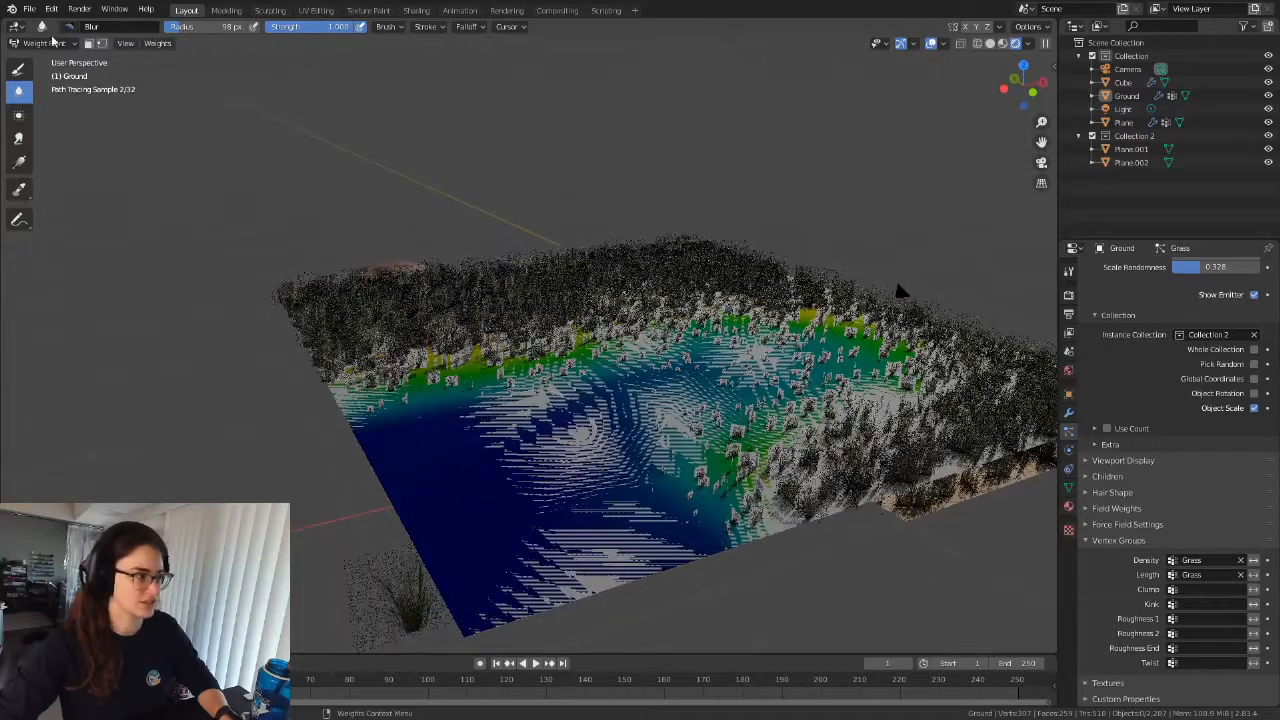
pyautogui.press('Tab')
pyautogui.press('Tab')
pyautogui.click(40, 43)
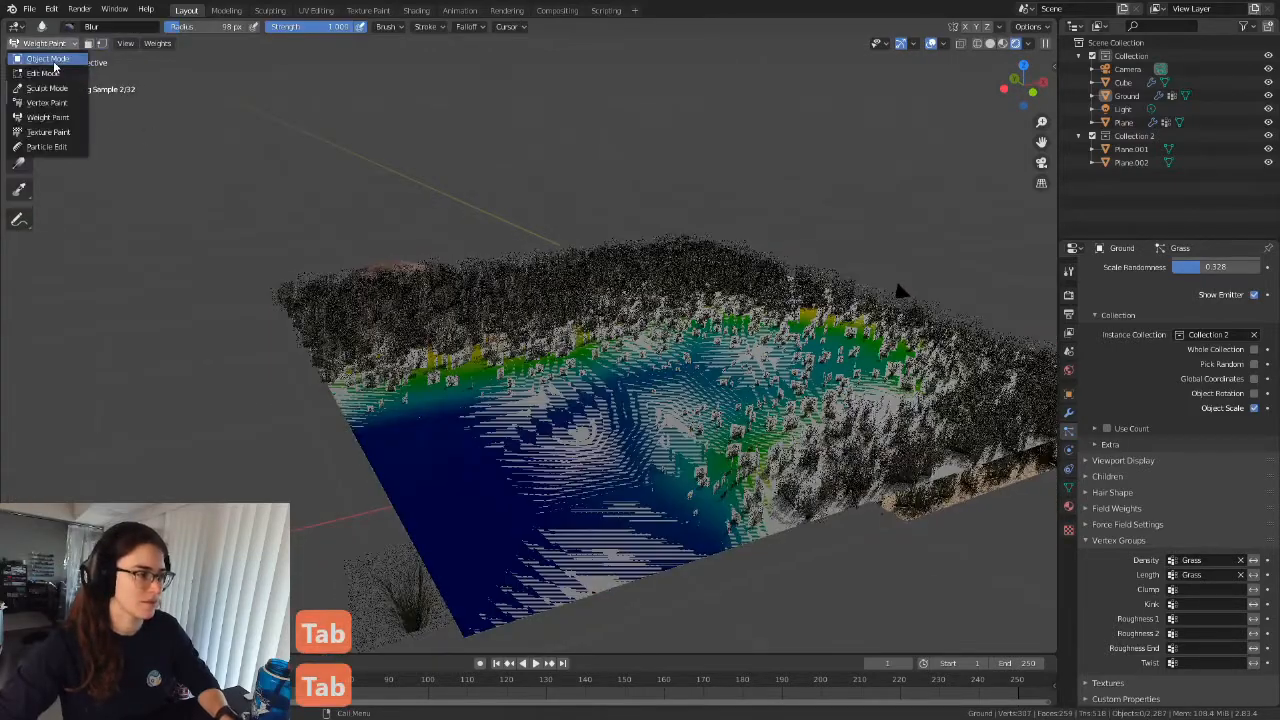
pyautogui.click(45, 57)
pyautogui.moveTo(514, 430); pyautogui.dragTo(540, 439, button='middle')
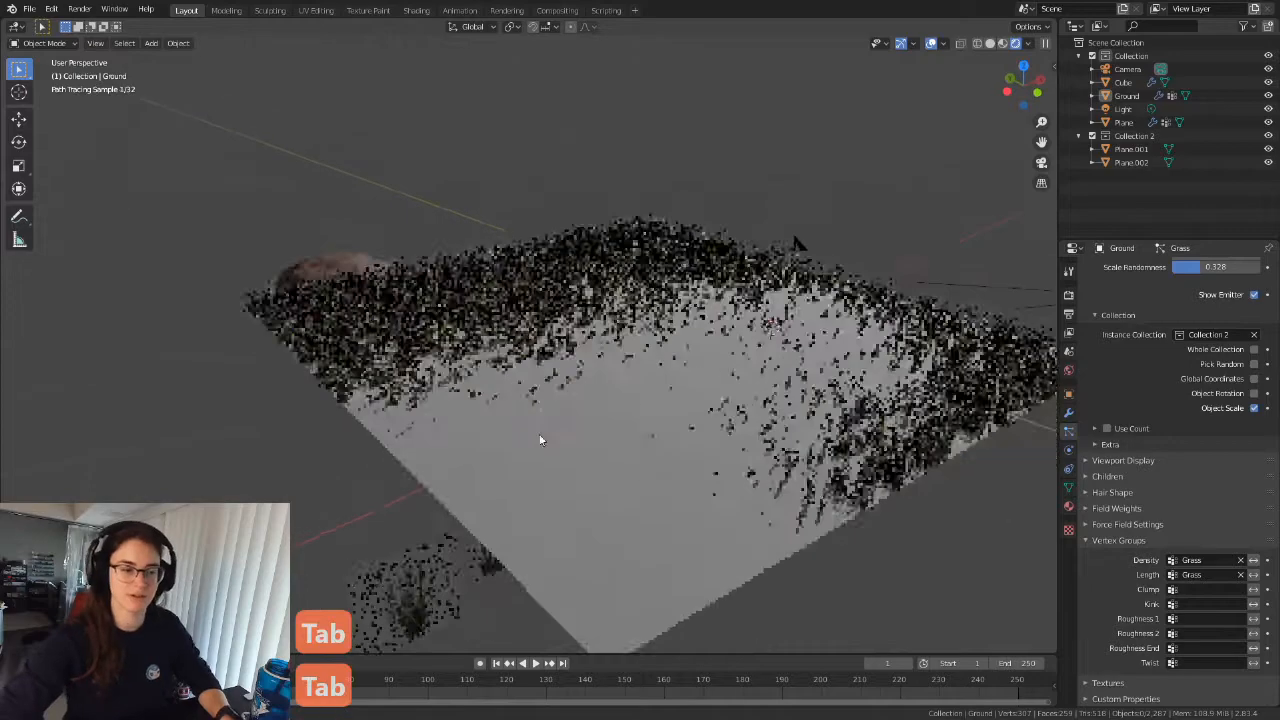
pyautogui.scroll(3, 548, 431)
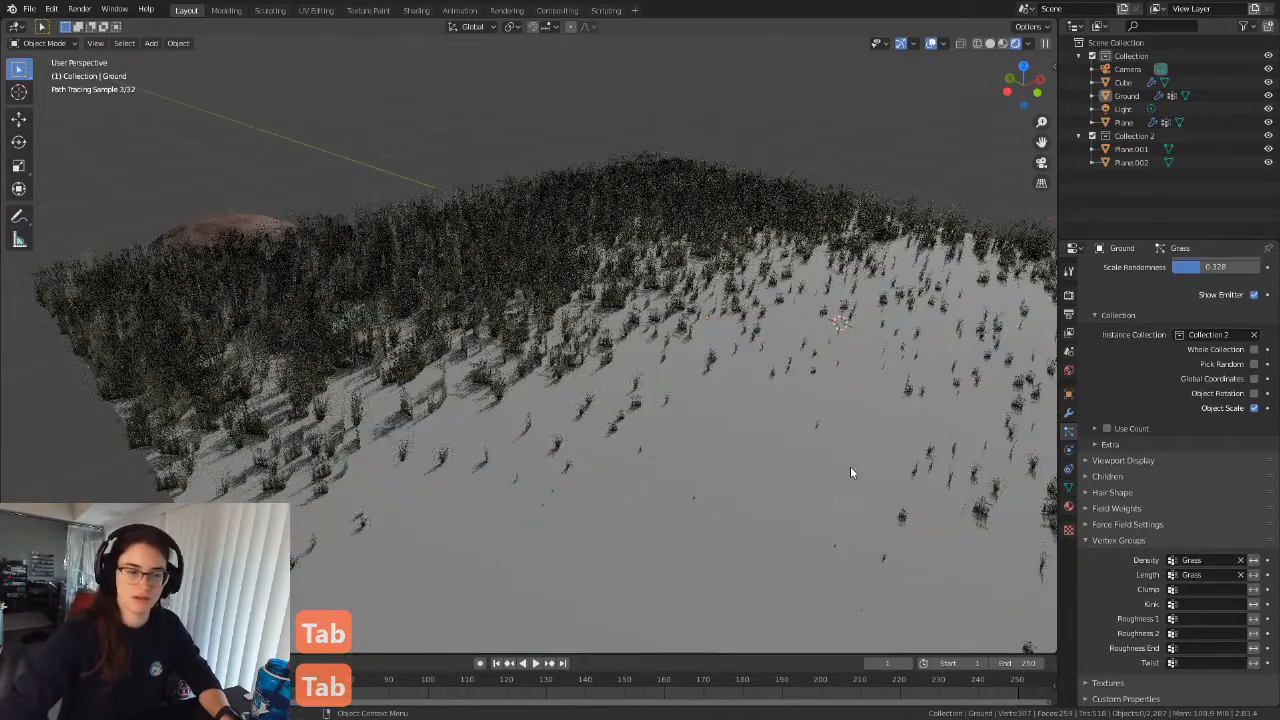
# Clear the Length vertex group of the Grass particle system, keeping the Grass group on Density only.
pyautogui.click(1240, 575)
pyautogui.scroll(-5, 644, 385)
pyautogui.moveTo(749, 271); pyautogui.dragTo(894, 391, button='middle')
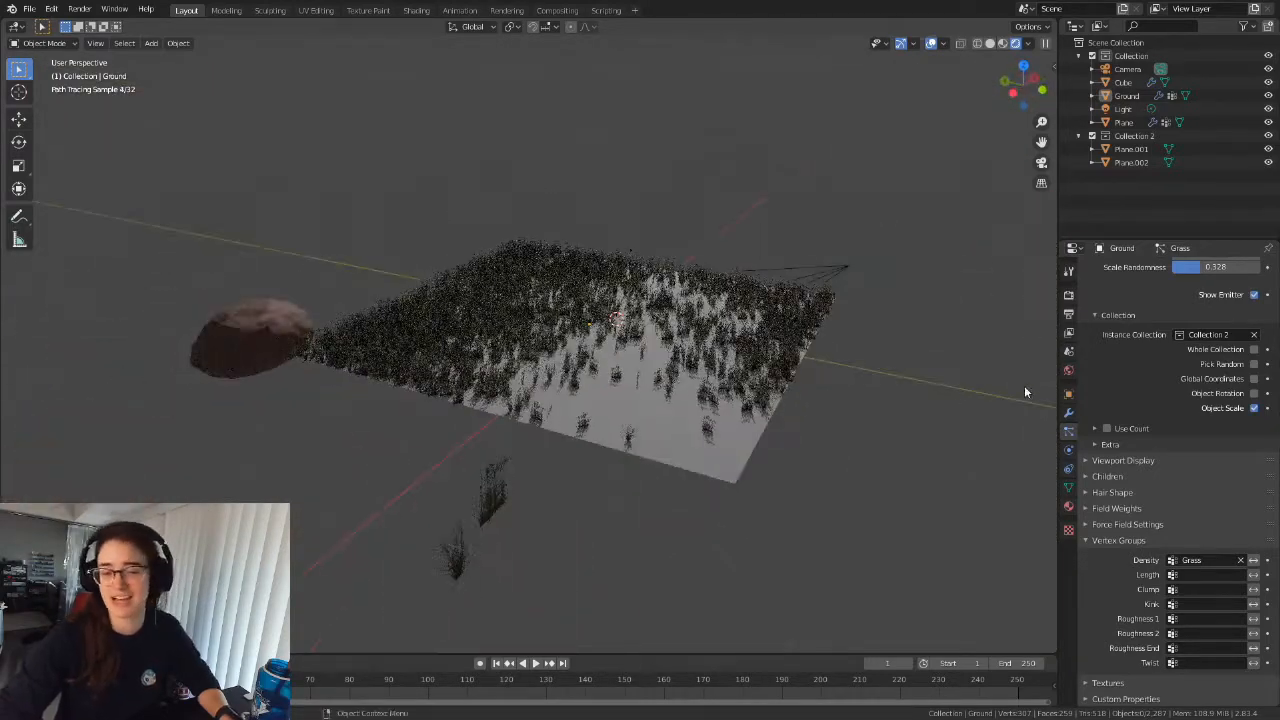
# Check the Ground plane's modifiers, then examine the rendered grass from several angles and review the Grass particle settings.
pyautogui.click(1068, 412)
pyautogui.click(1112, 268)
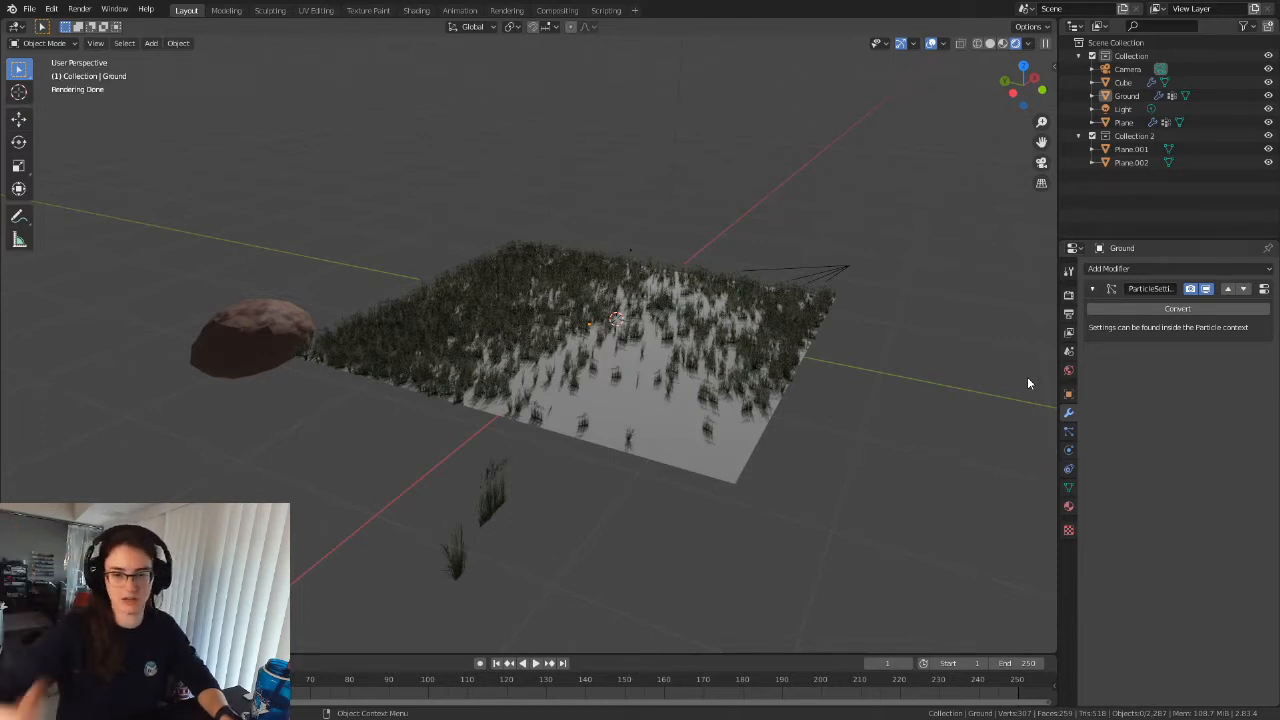
pyautogui.click(1068, 430)
pyautogui.moveTo(700, 363); pyautogui.dragTo(662, 369, button='middle')
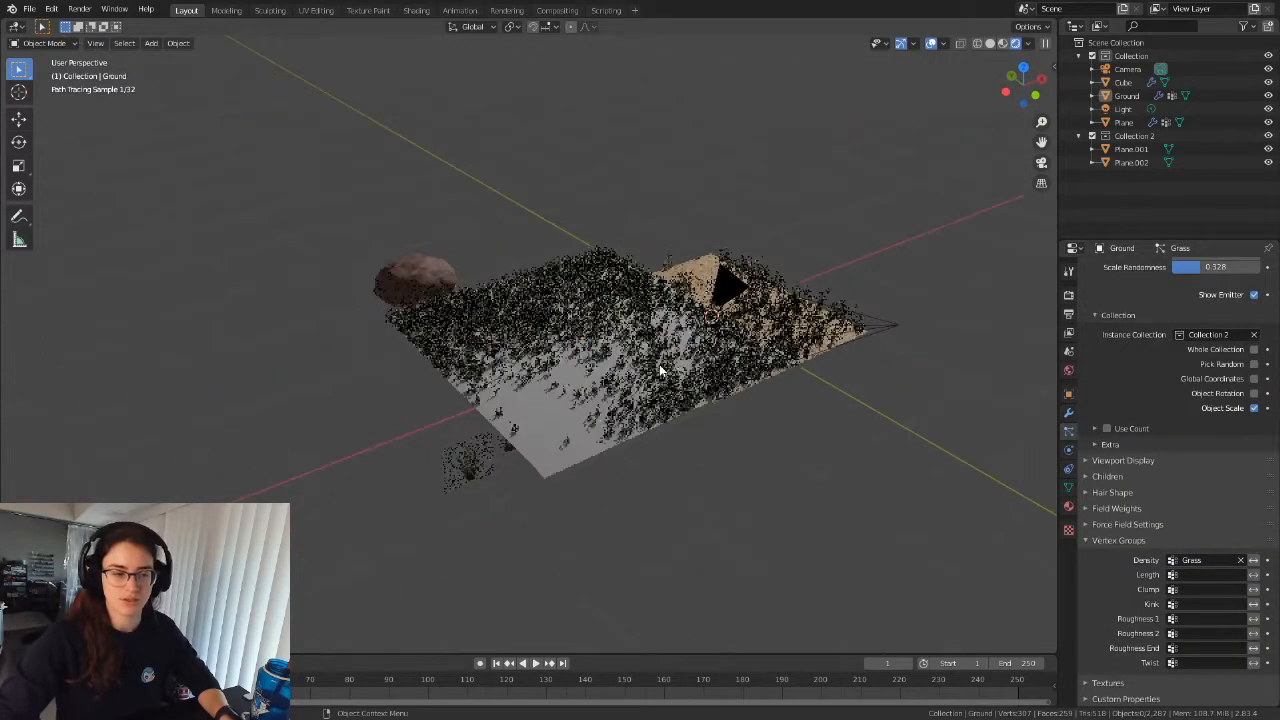
pyautogui.scroll(3, 700, 404)
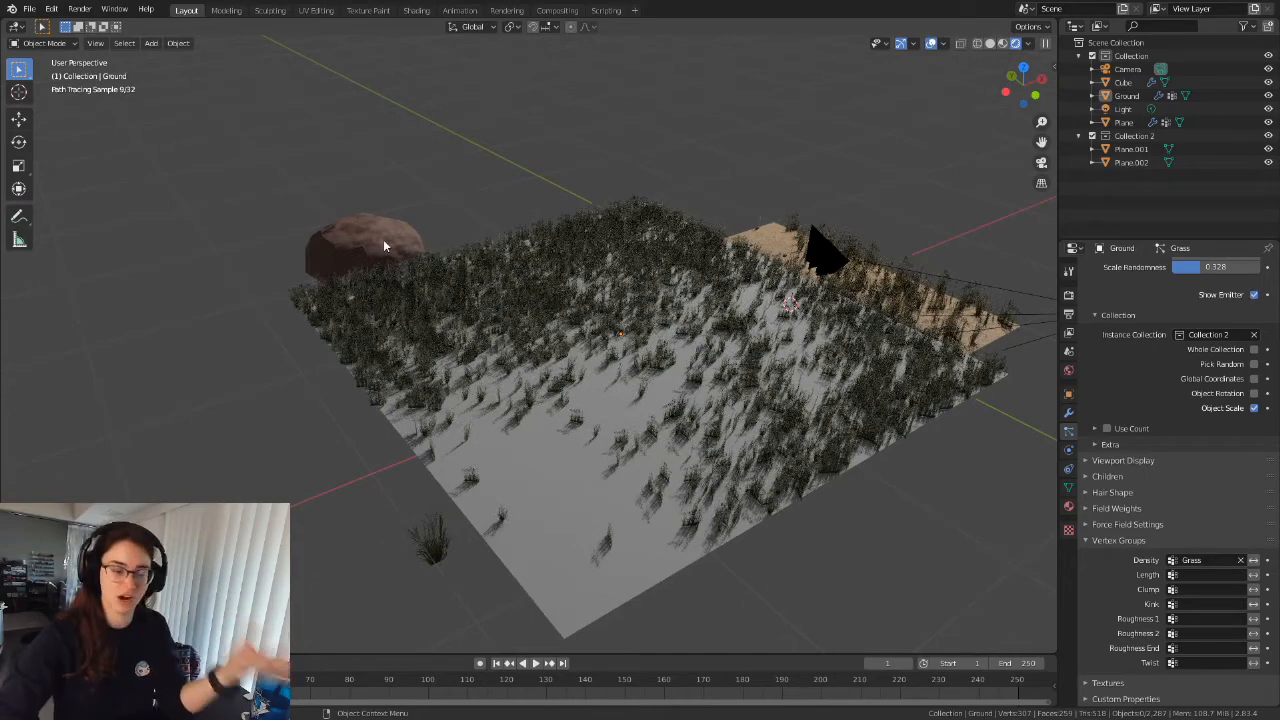
pyautogui.moveTo(454, 264); pyautogui.dragTo(601, 284, button='middle')
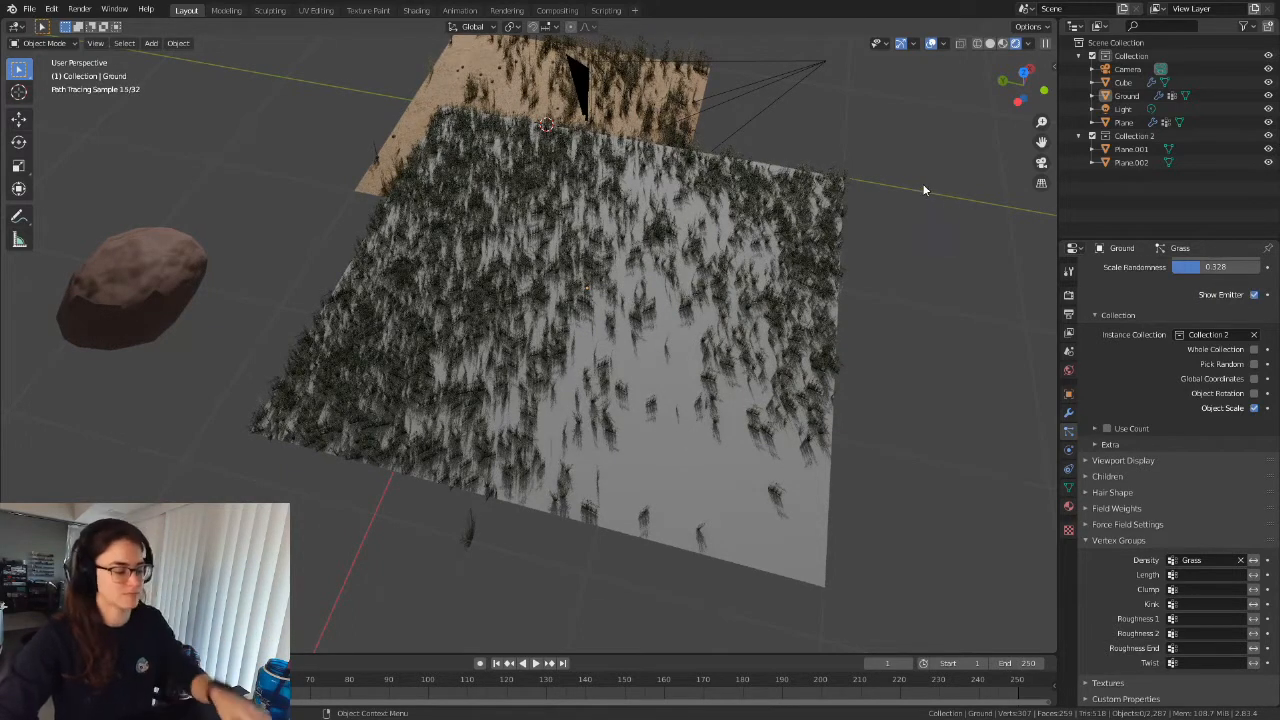
pyautogui.scroll(10, 1169, 425)
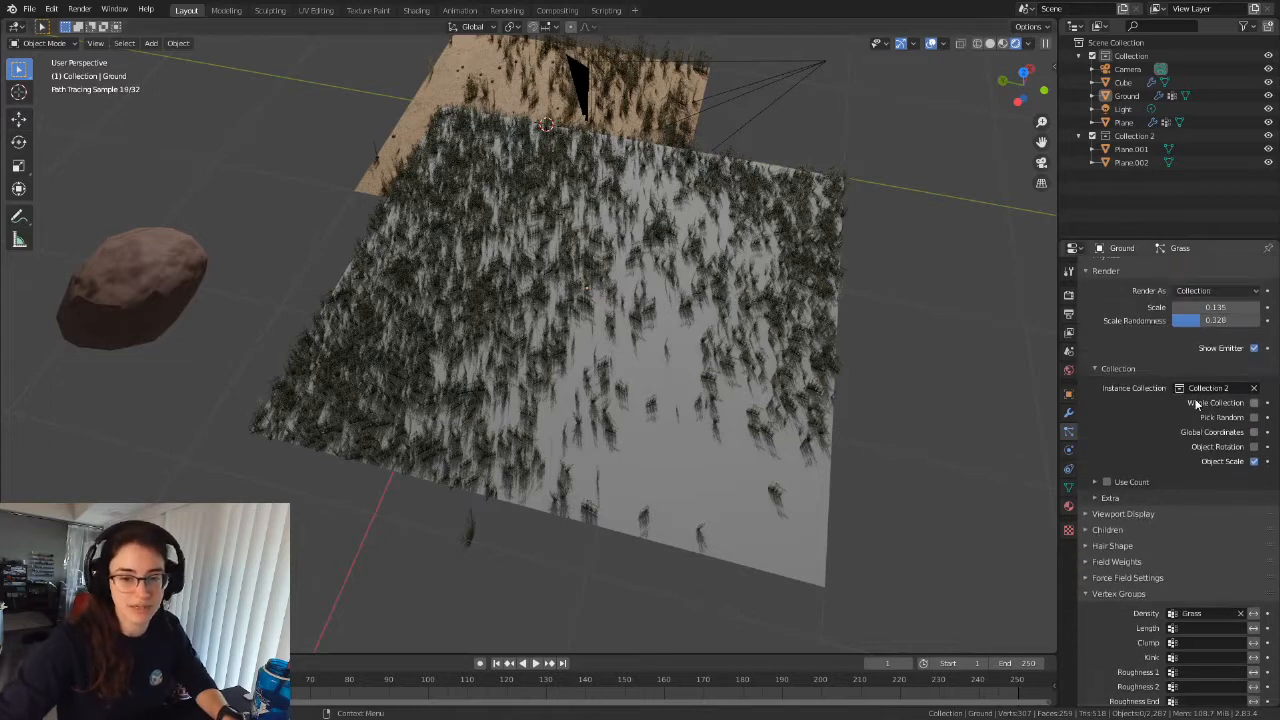
pyautogui.scroll(1, 1110, 467)
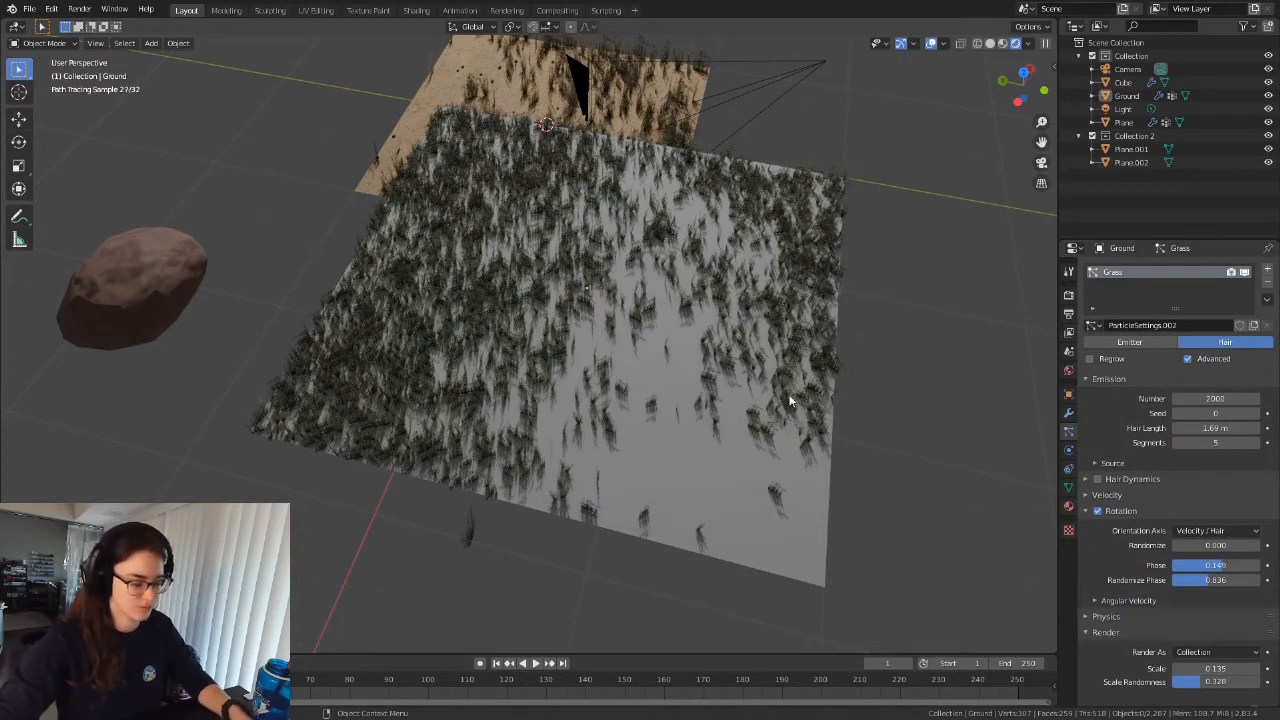
pyautogui.press('super')
pyautogui.moveTo(570, 708)
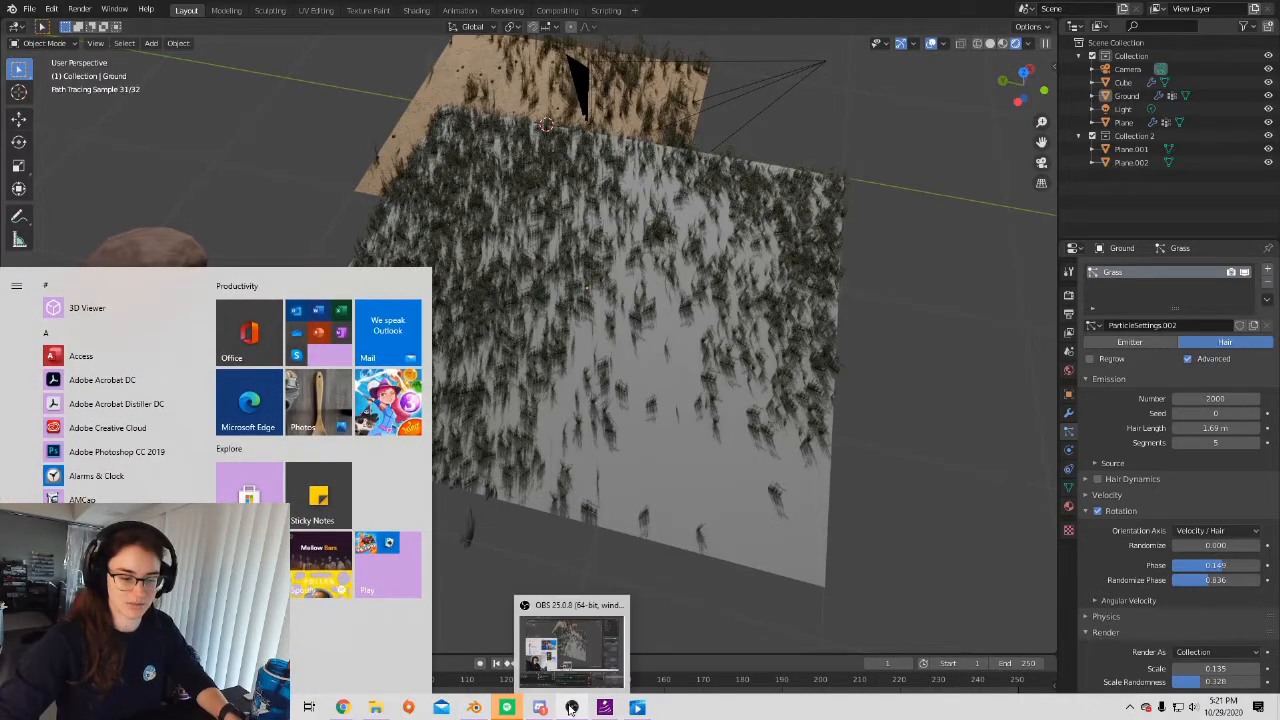
pyautogui.moveTo(576, 655)
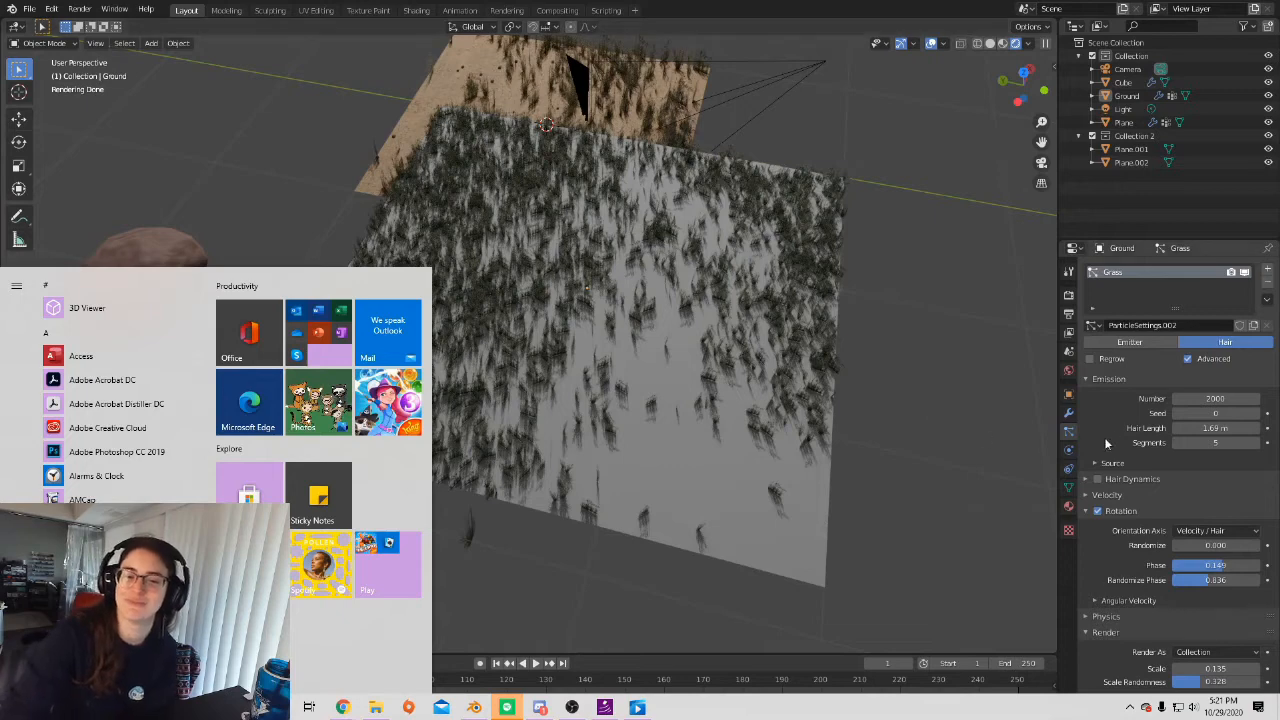
pyautogui.click(982, 422)
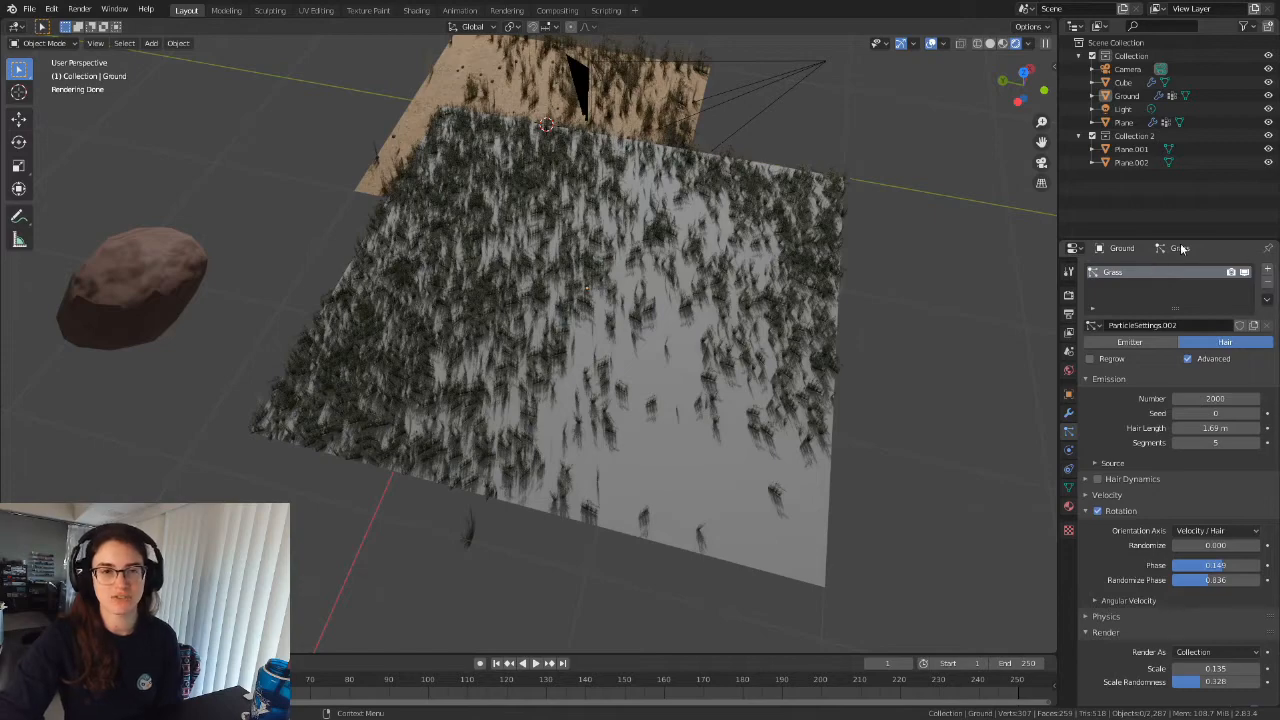
# Add a second particle system to the Ground plane and name it Rock.
pyautogui.click(1268, 270)
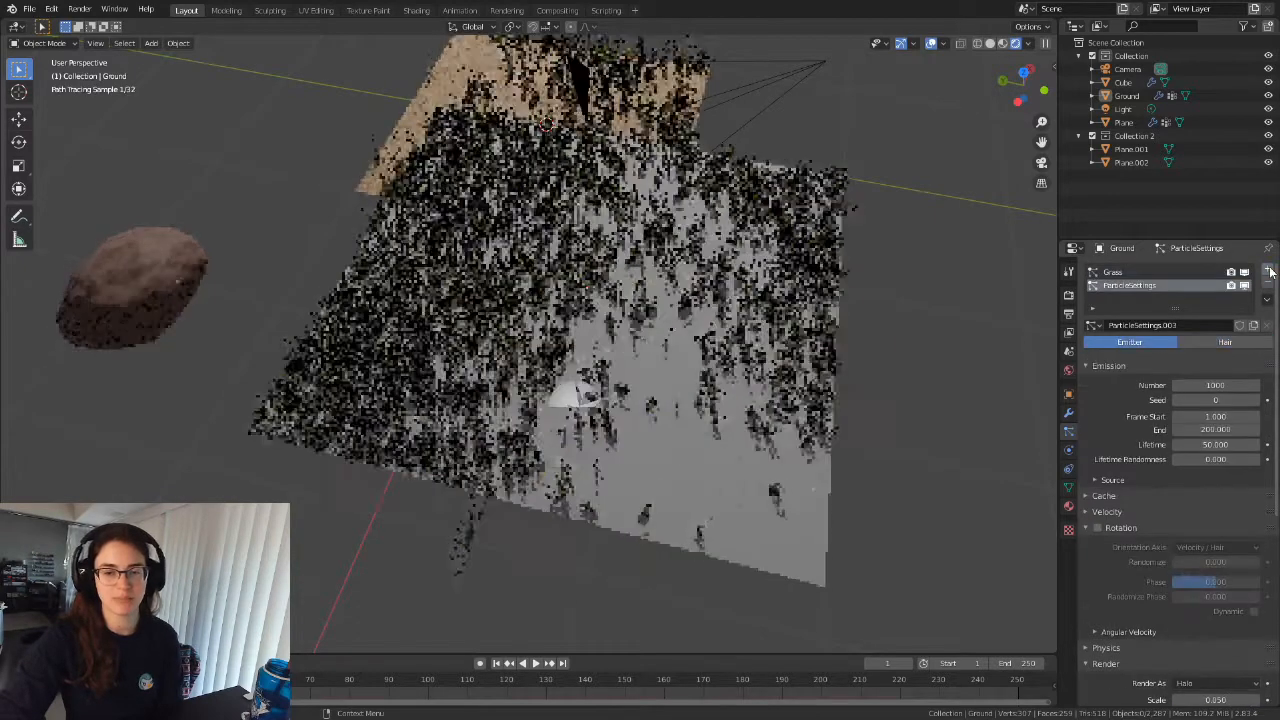
pyautogui.doubleClick(1145, 287)
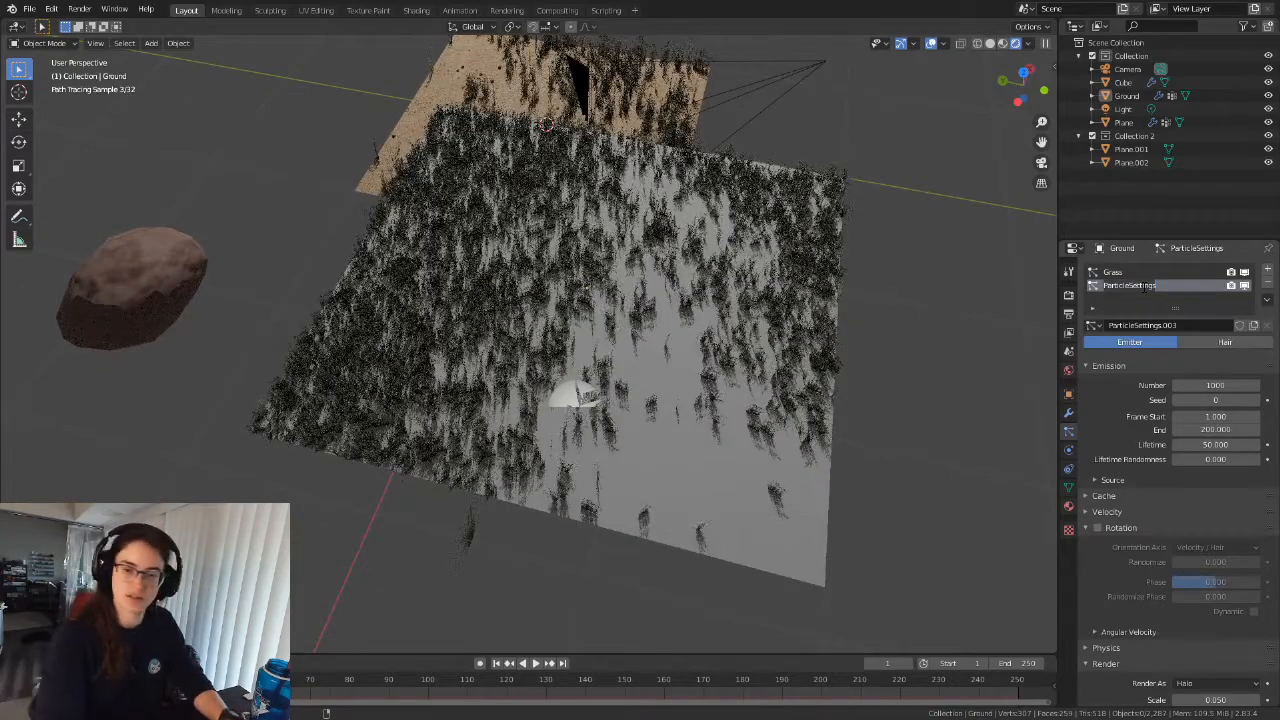
pyautogui.write('Rock')
pyautogui.press('Return')
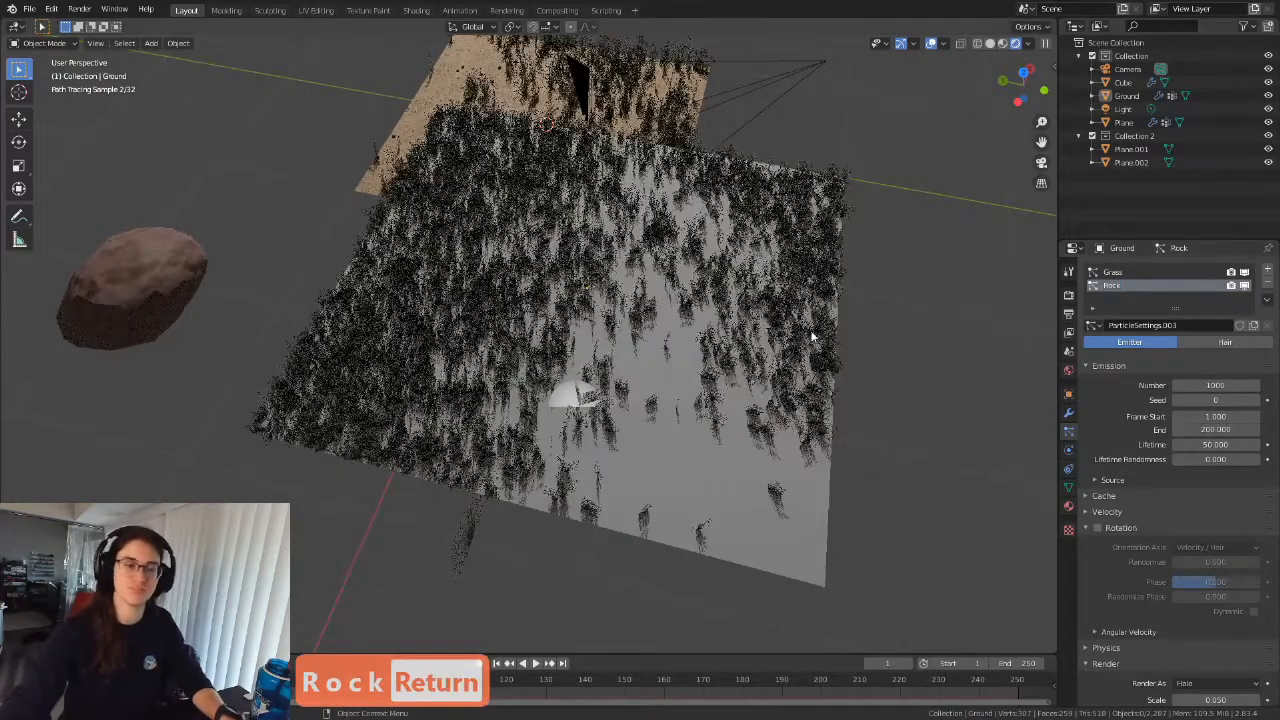
pyautogui.scroll(3, 811, 337)
pyautogui.moveTo(784, 451); pyautogui.dragTo(754, 436, button='middle')
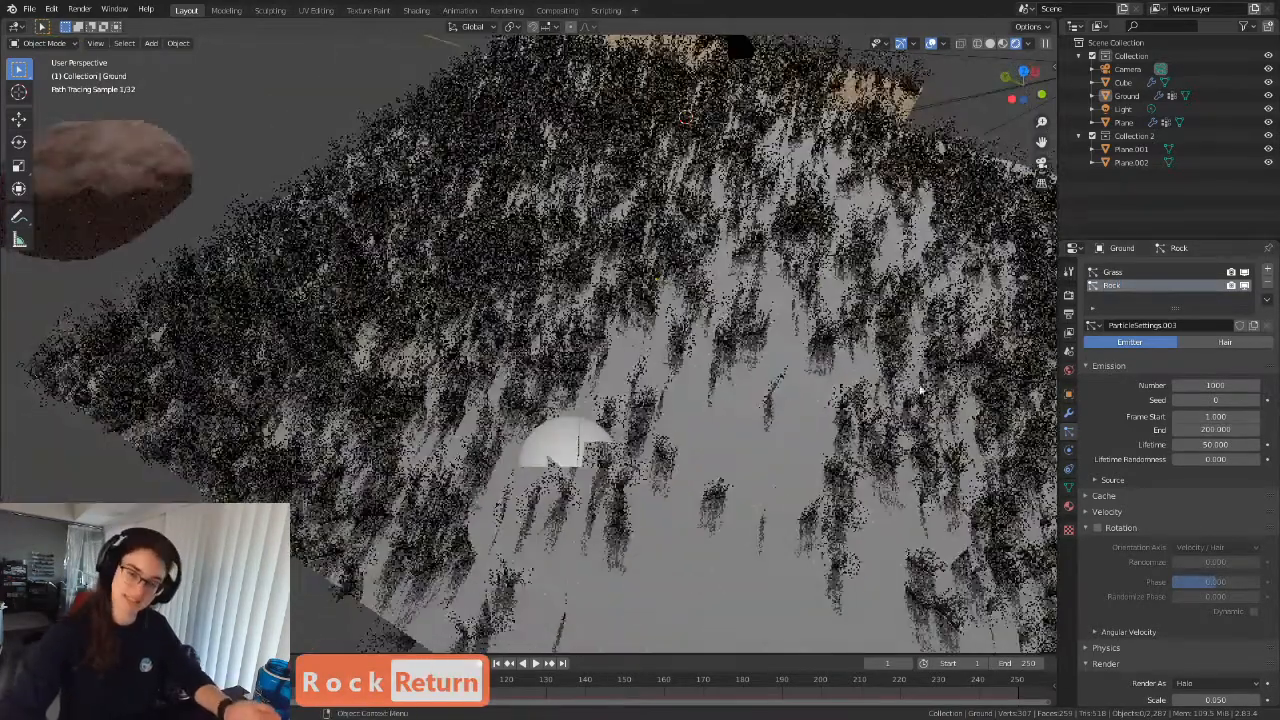
# Make the Rock particle system Hair type and render it as Object, with the rock mesh Cube as instance object.
pyautogui.click(1200, 343)
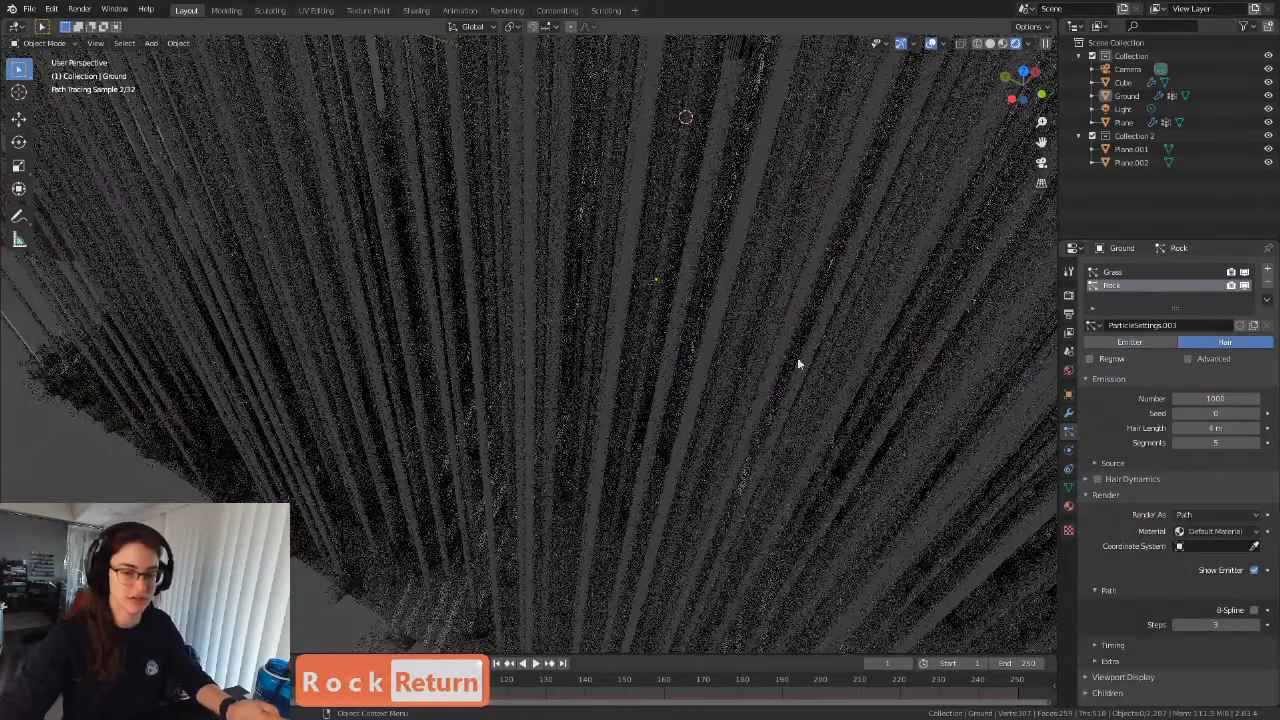
pyautogui.moveTo(797, 363); pyautogui.dragTo(105, 267, button='middle')
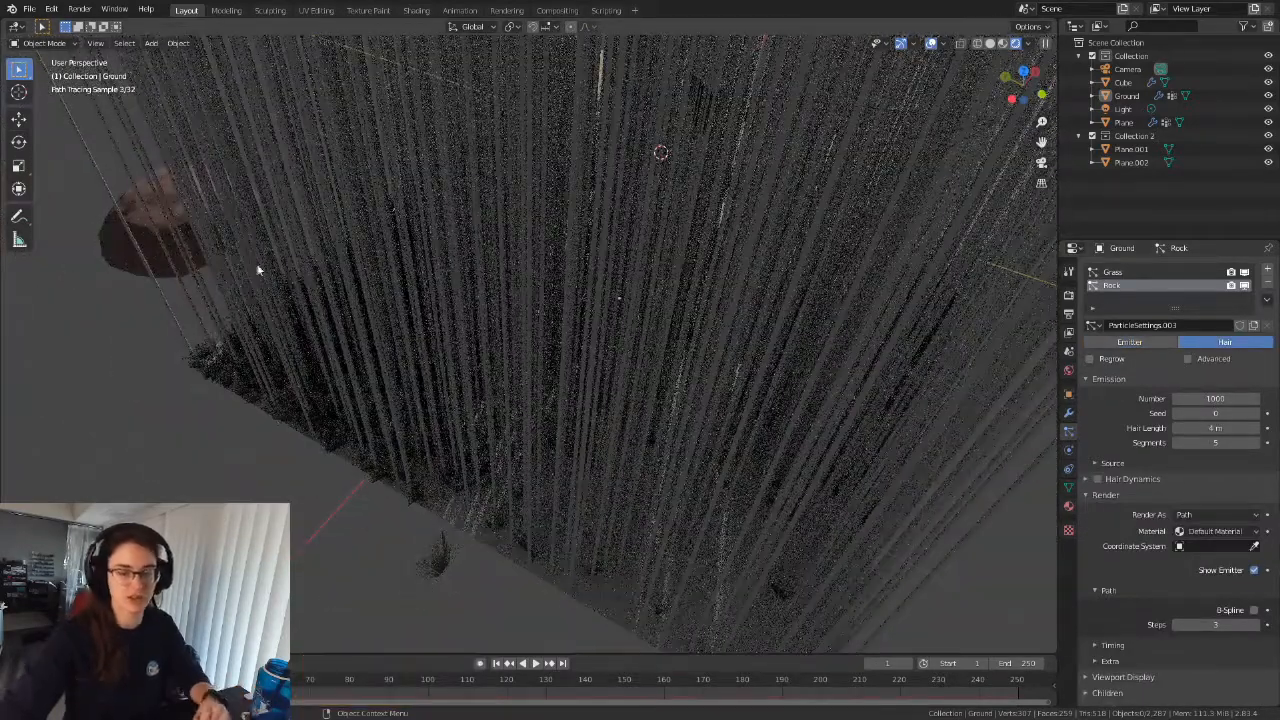
pyautogui.click(1209, 513)
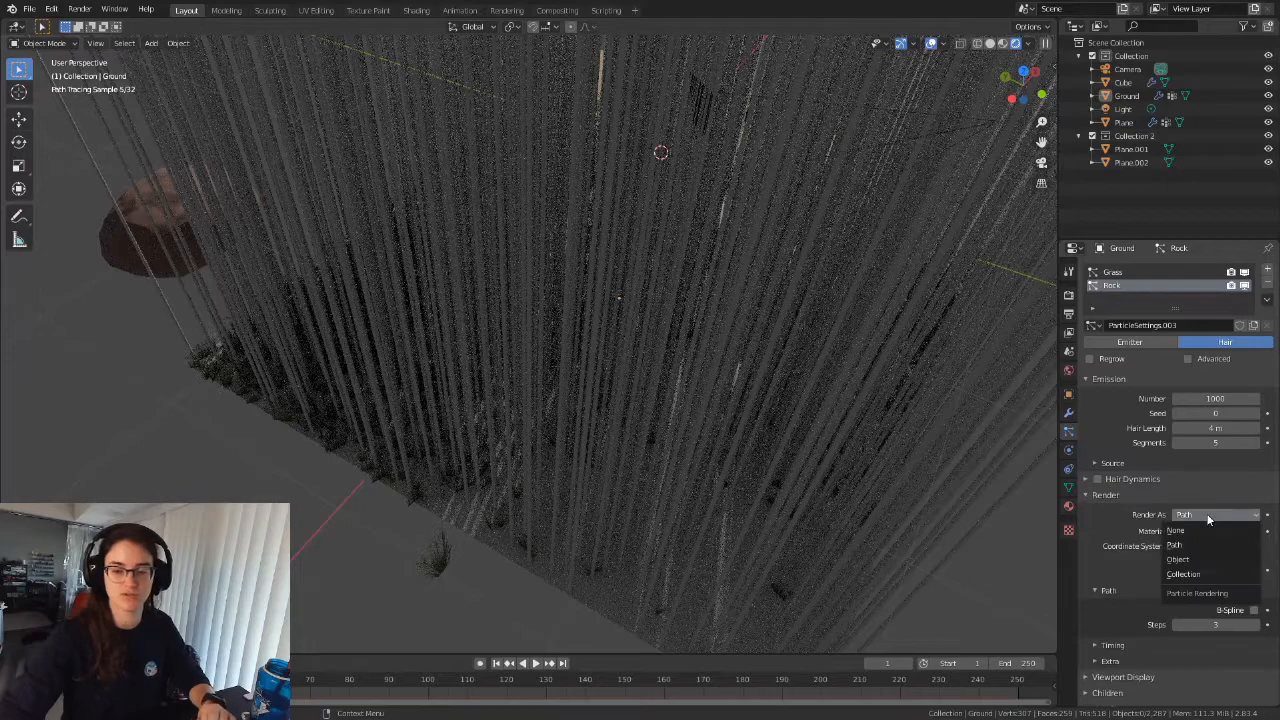
pyautogui.click(1185, 569)
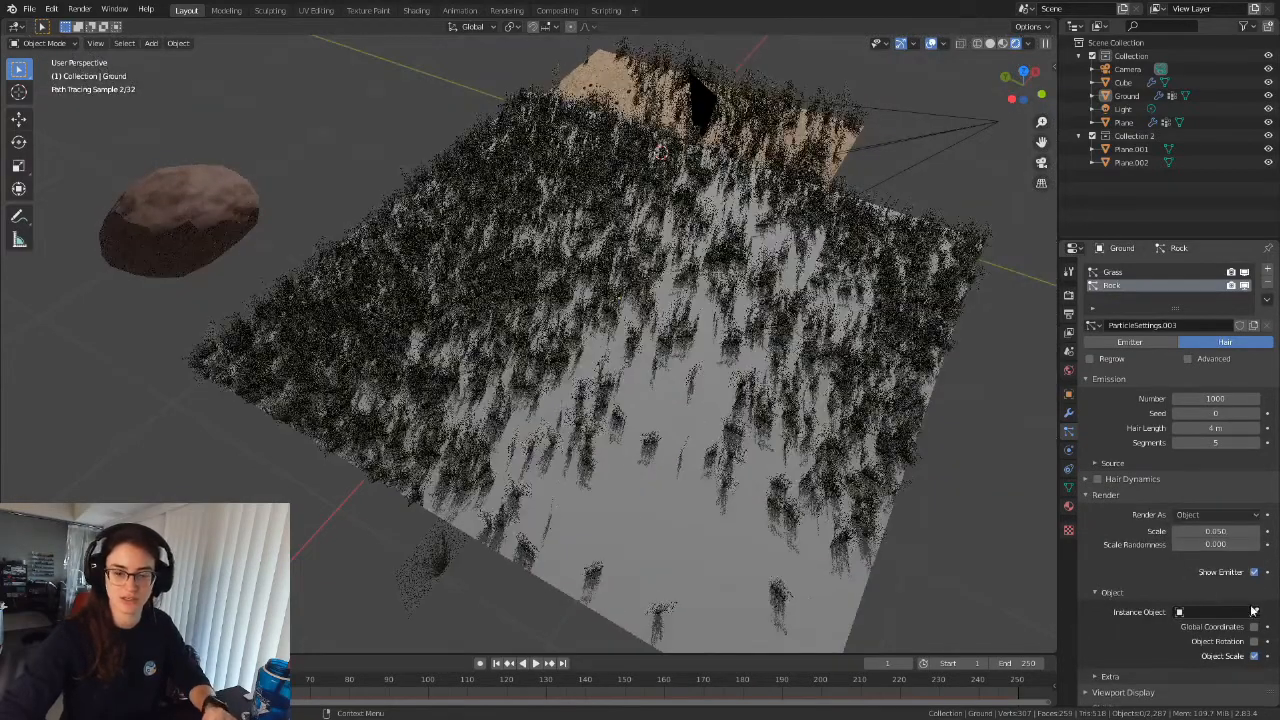
pyautogui.click(231, 205)
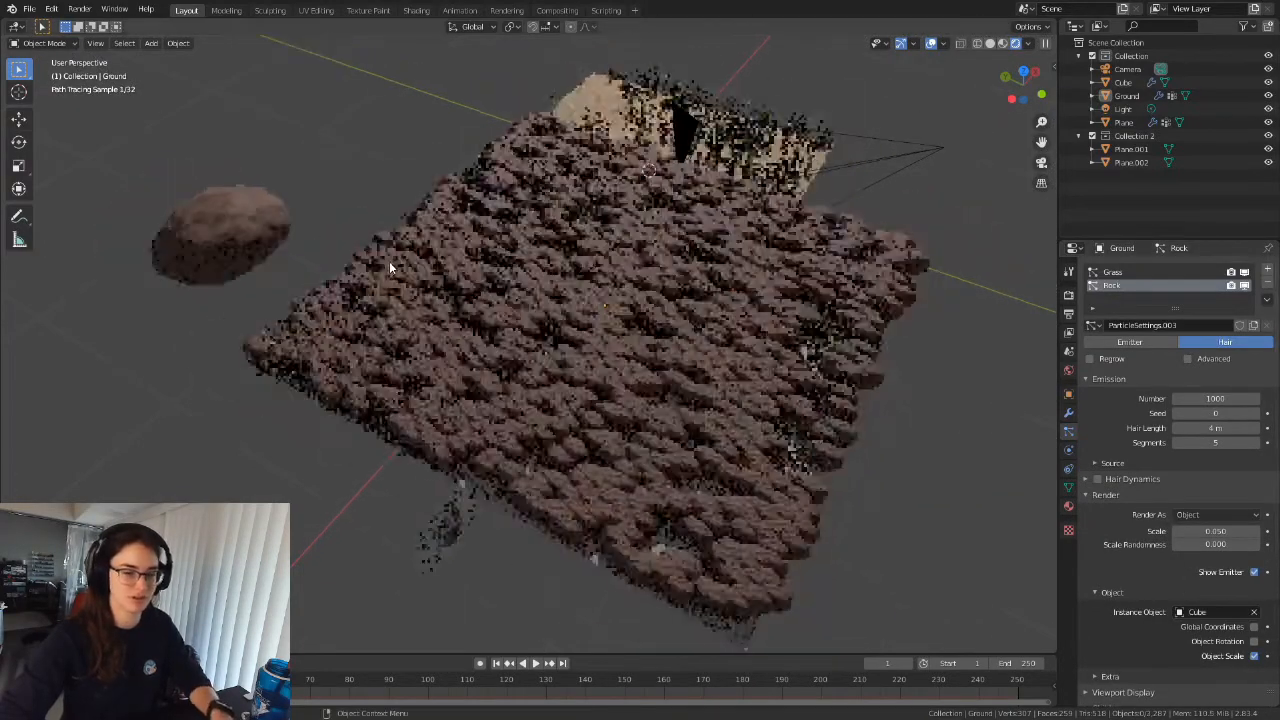
pyautogui.scroll(-3, 434, 300)
pyautogui.scroll(2, 697, 410)
pyautogui.scroll(5, 697, 410)
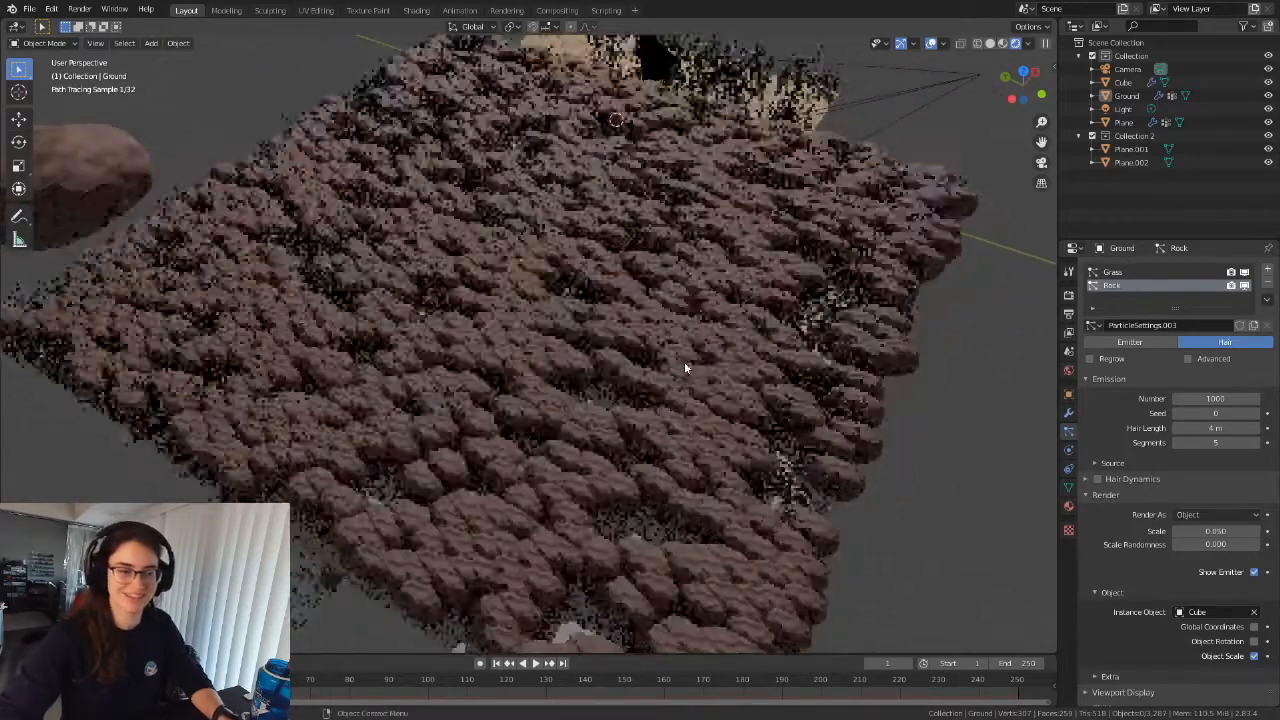
# Set the Rock particle system's number to 60.
pyautogui.click(1229, 399)
pyautogui.write('60')
pyautogui.press('Return')
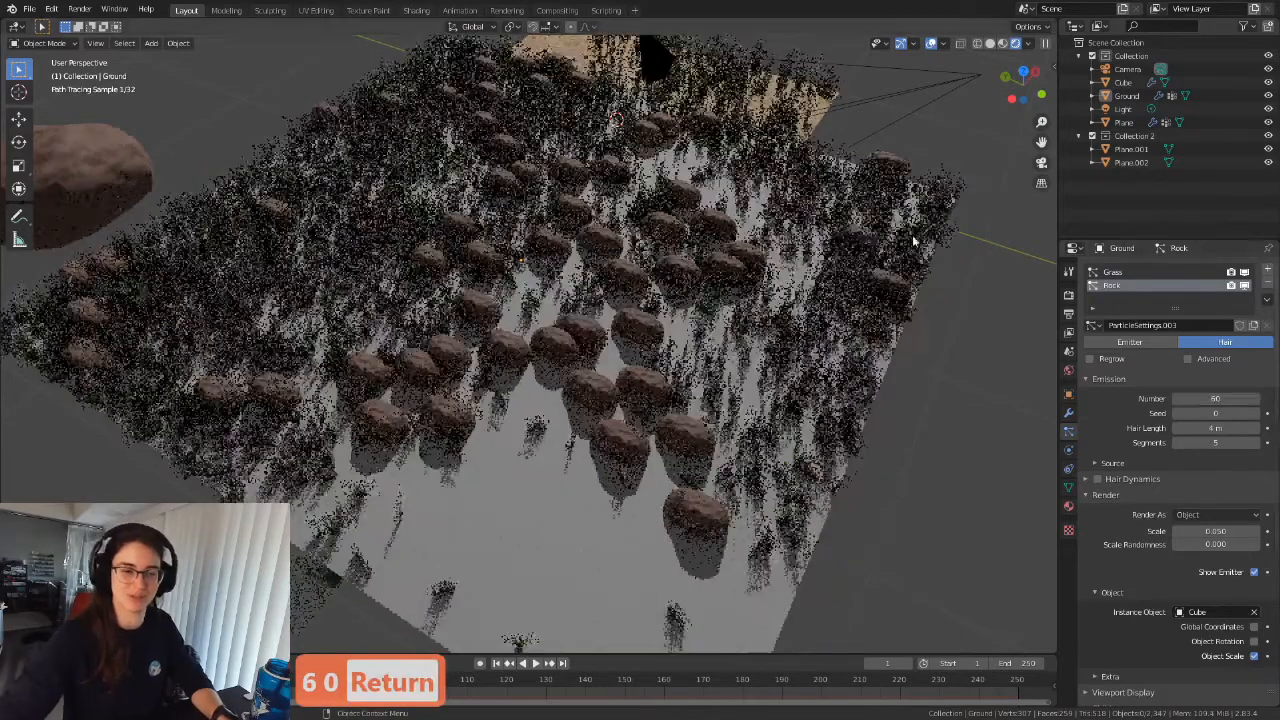
pyautogui.moveTo(517, 383); pyautogui.dragTo(561, 369, button='middle')
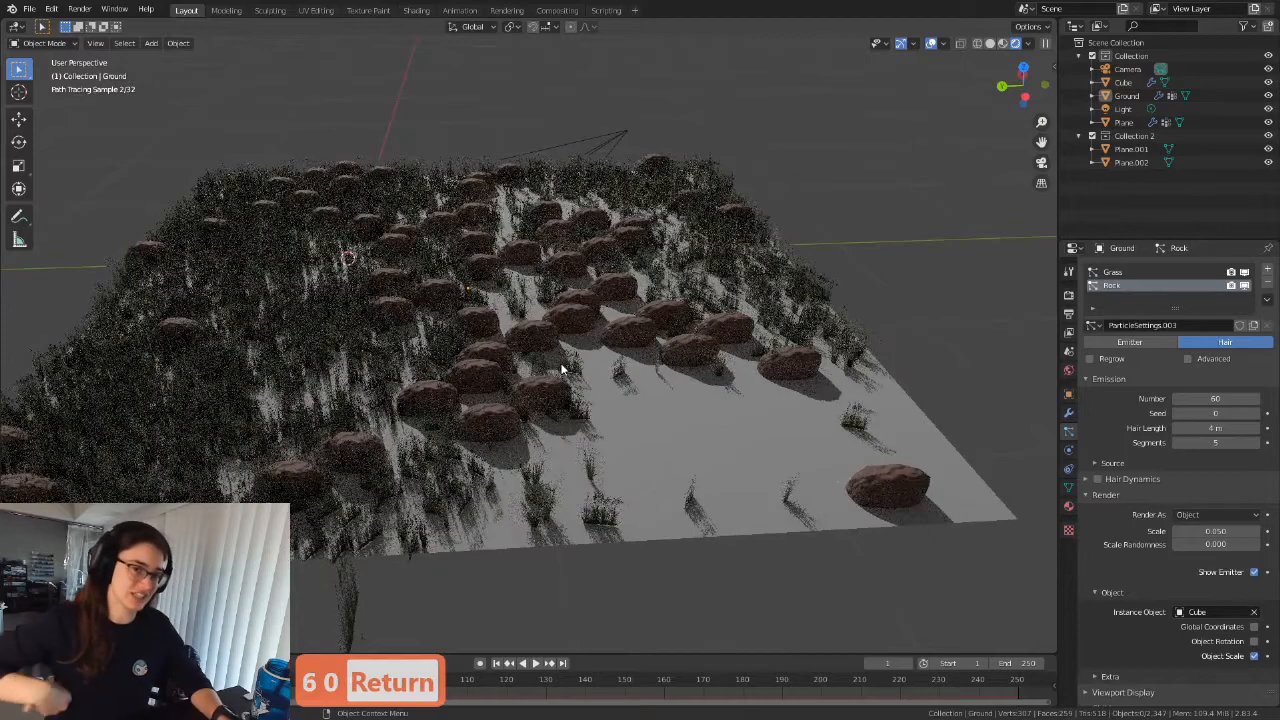
pyautogui.scroll(5, 708, 422)
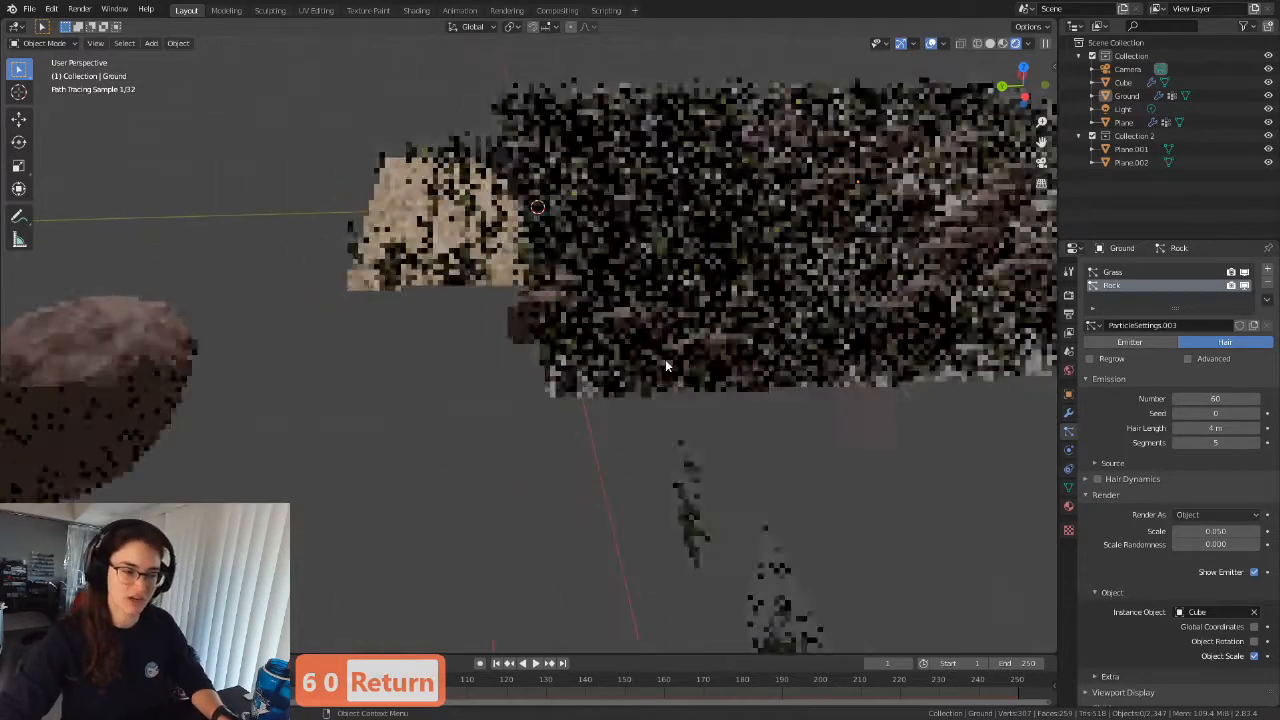
# Inspect how the scattered rocks sit in the Ground plane from the side and beneath, and select the plane again.
pyautogui.click(195, 405)
pyautogui.moveTo(195, 405); pyautogui.dragTo(285, 498, button='middle')
pyautogui.moveTo(708, 251); pyautogui.dragTo(642, 472, button='middle')
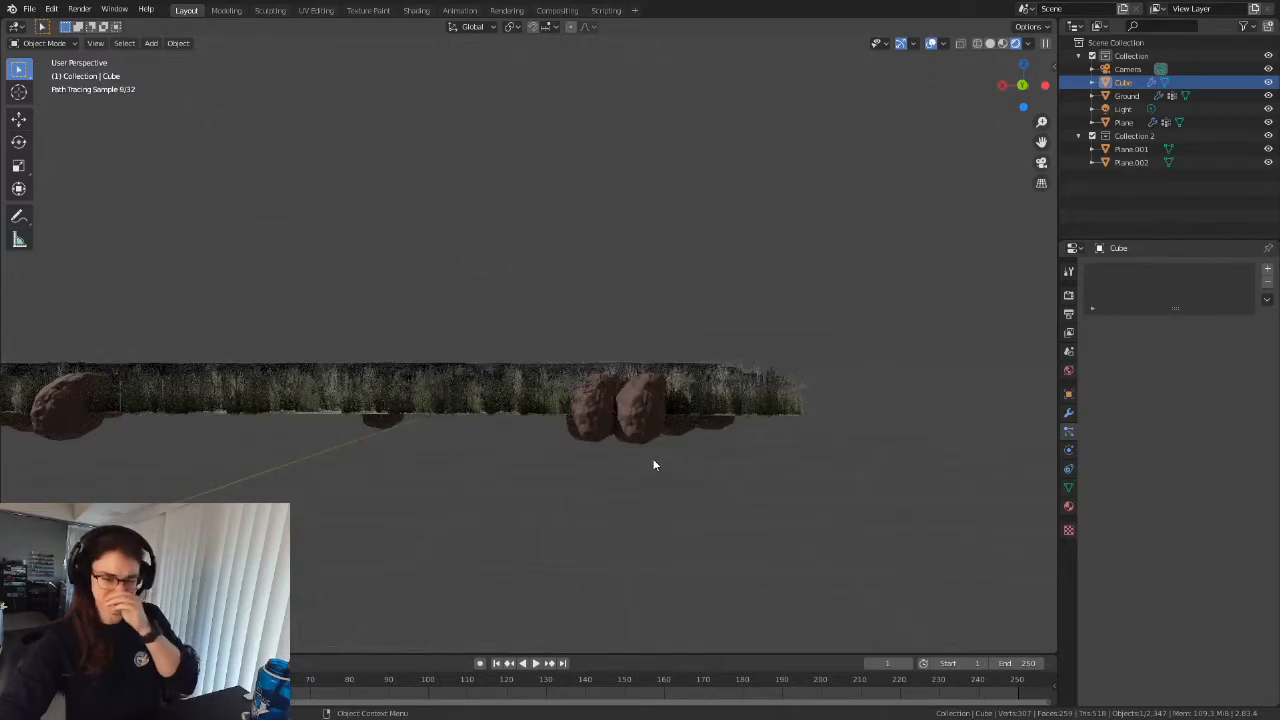
pyautogui.click(657, 434)
pyautogui.moveTo(709, 403); pyautogui.dragTo(545, 491, button='middle')
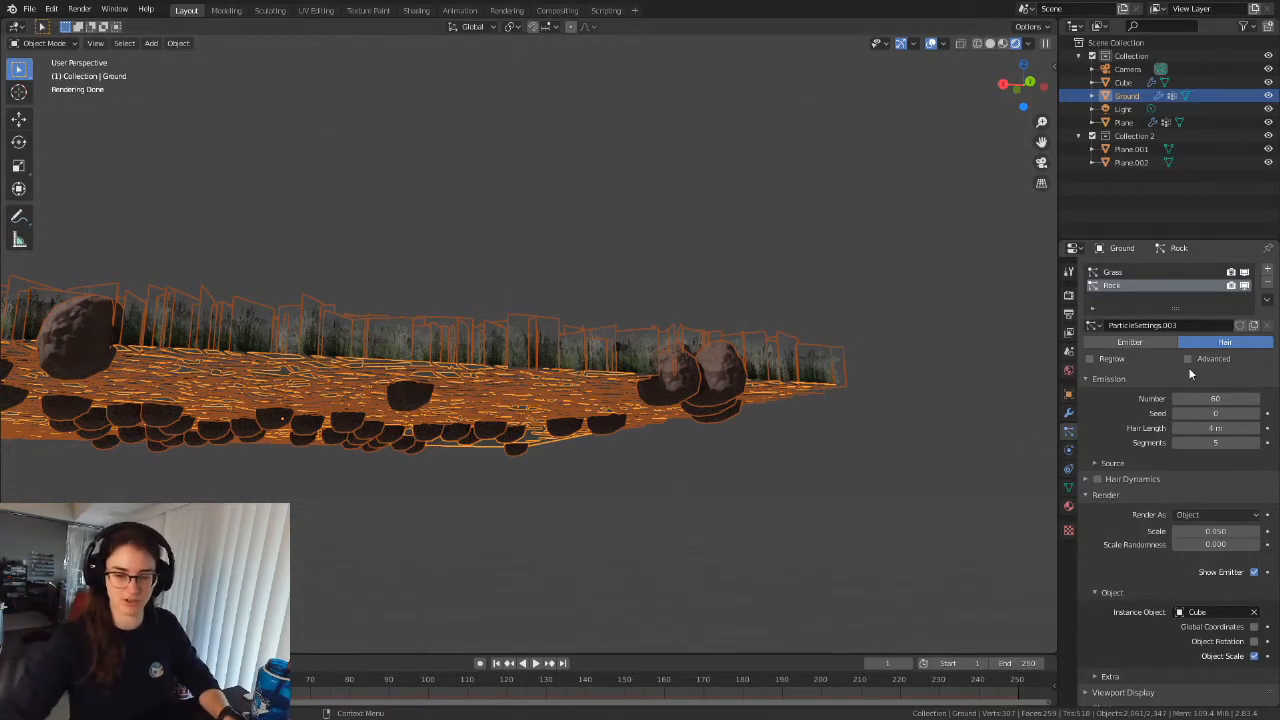
# Set the Rock particles' scale to 0.04 and scale randomness to about 0.89, and enable the Advanced hair settings.
pyautogui.moveTo(871, 430)
pyautogui.mouseDown(button='middle')
pyautogui.moveTo(777, 472)
pyautogui.moveTo(733, 509)
pyautogui.moveTo(570, 527)
pyautogui.mouseUp(button='middle')
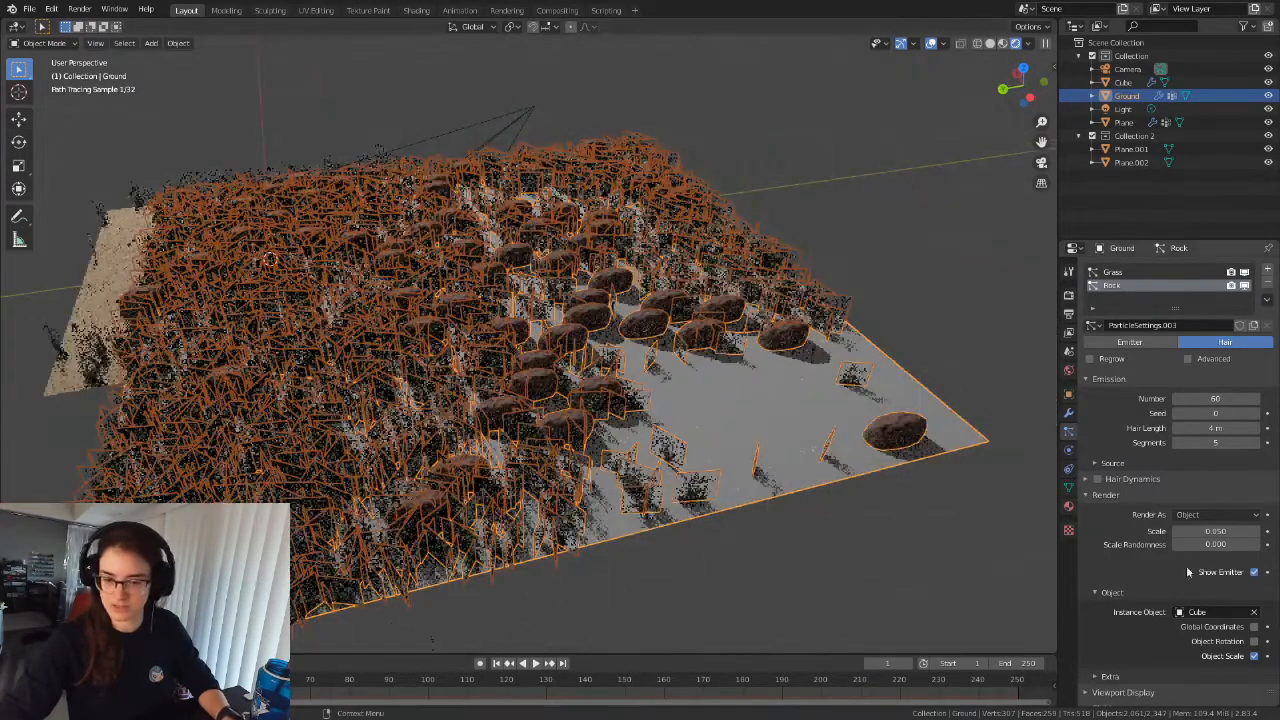
pyautogui.write('0.01')
pyautogui.press('Return')
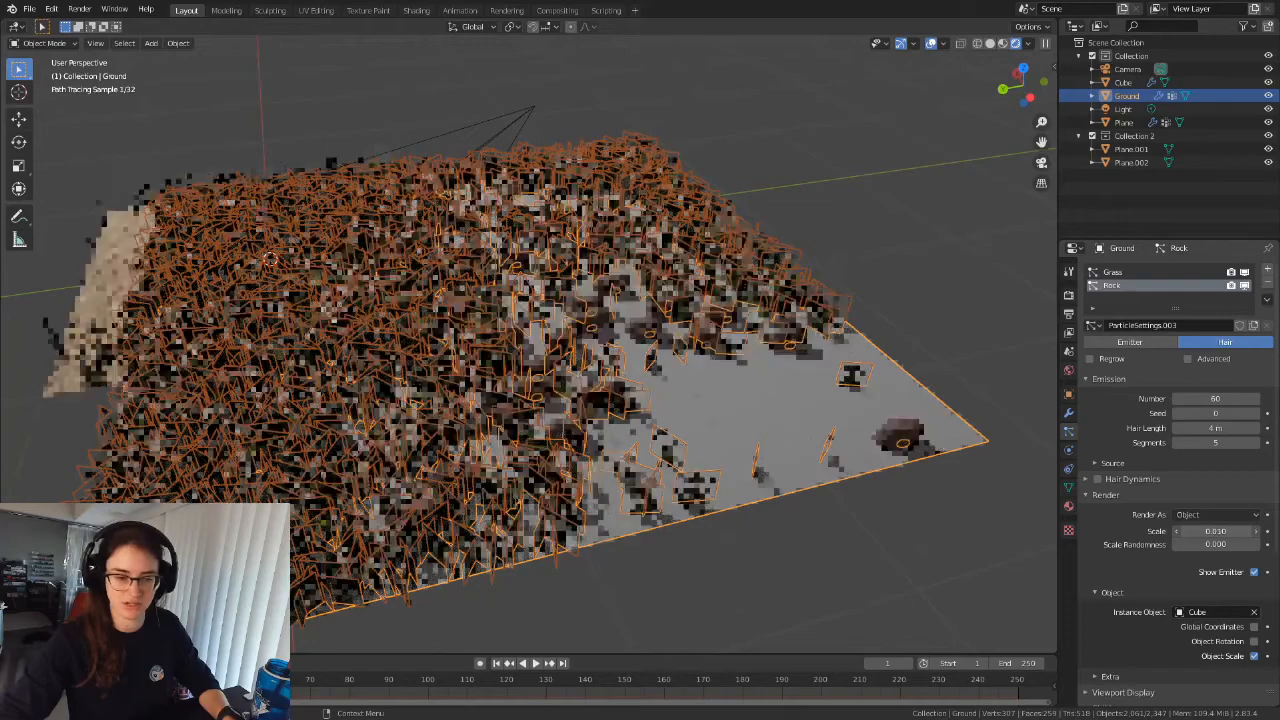
pyautogui.moveTo(1222, 532)
pyautogui.mouseDown()
pyautogui.moveTo(1276, 543)
pyautogui.moveTo(1225, 543)
pyautogui.moveTo(1241, 543)
pyautogui.mouseUp()
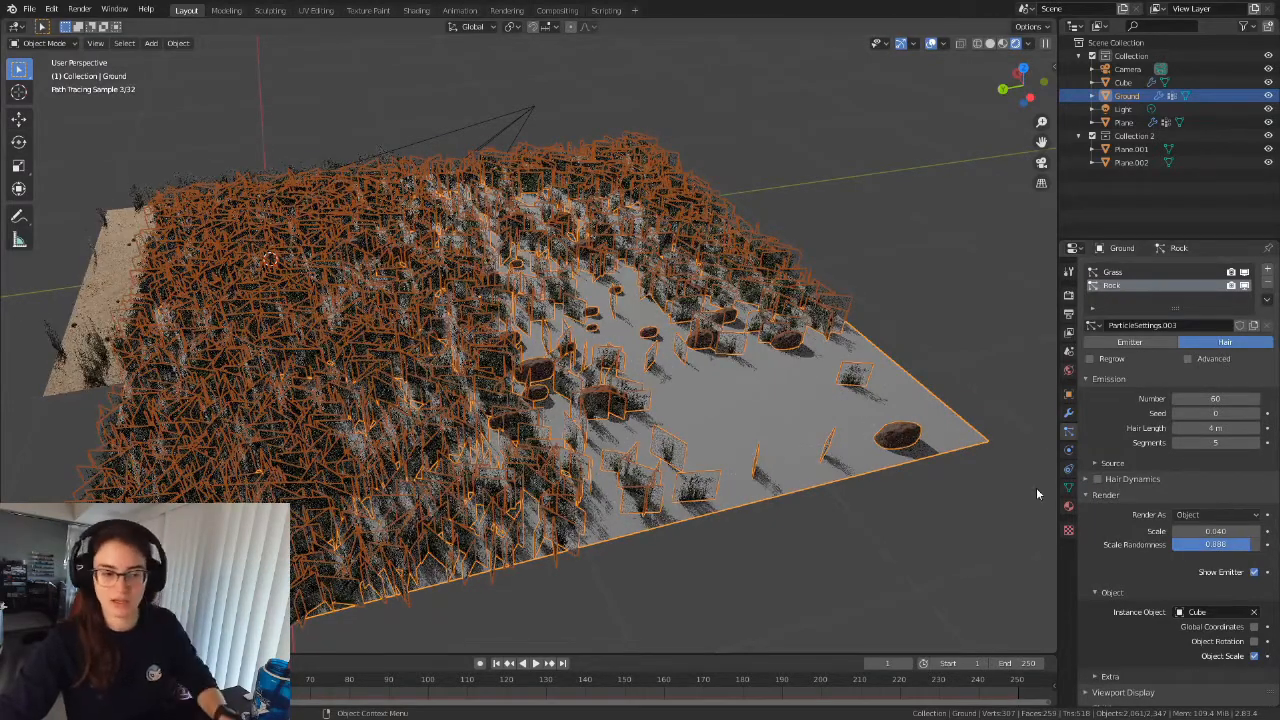
pyautogui.click(1188, 359)
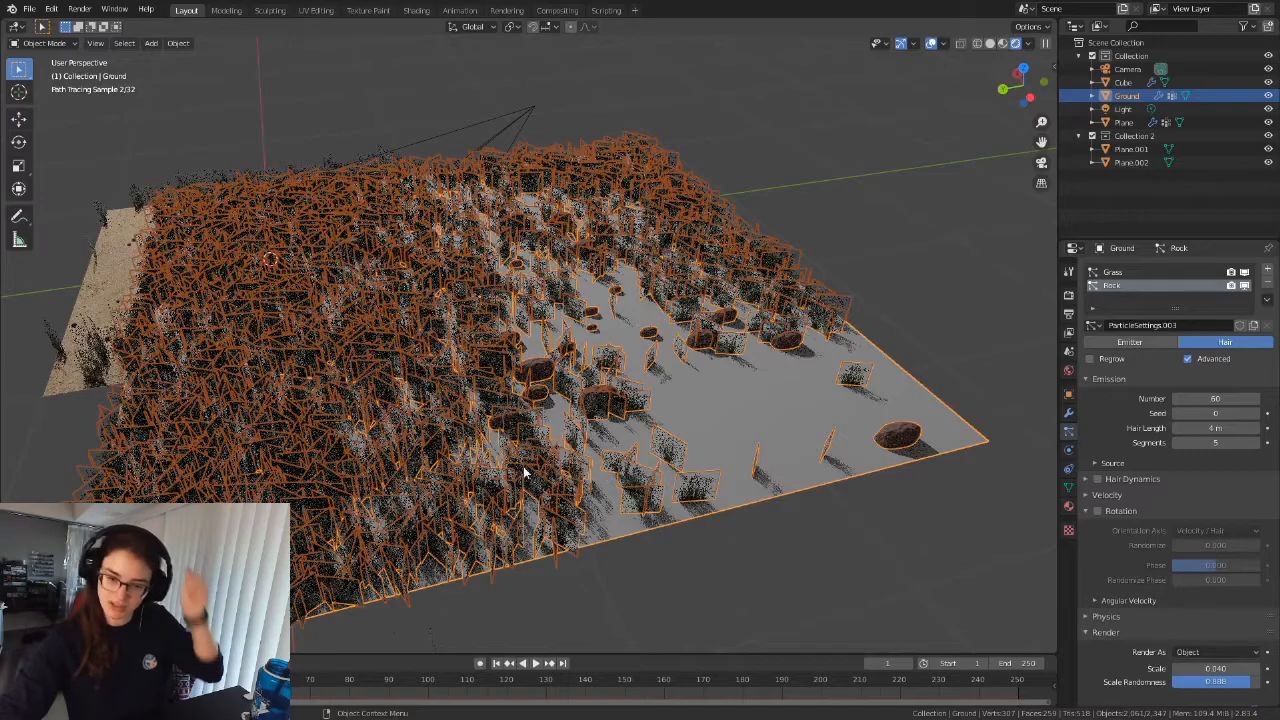
# Enable rotation for the Rock particles and check how the rocks sit on the Ground plane from several angles.
pyautogui.click(1097, 511)
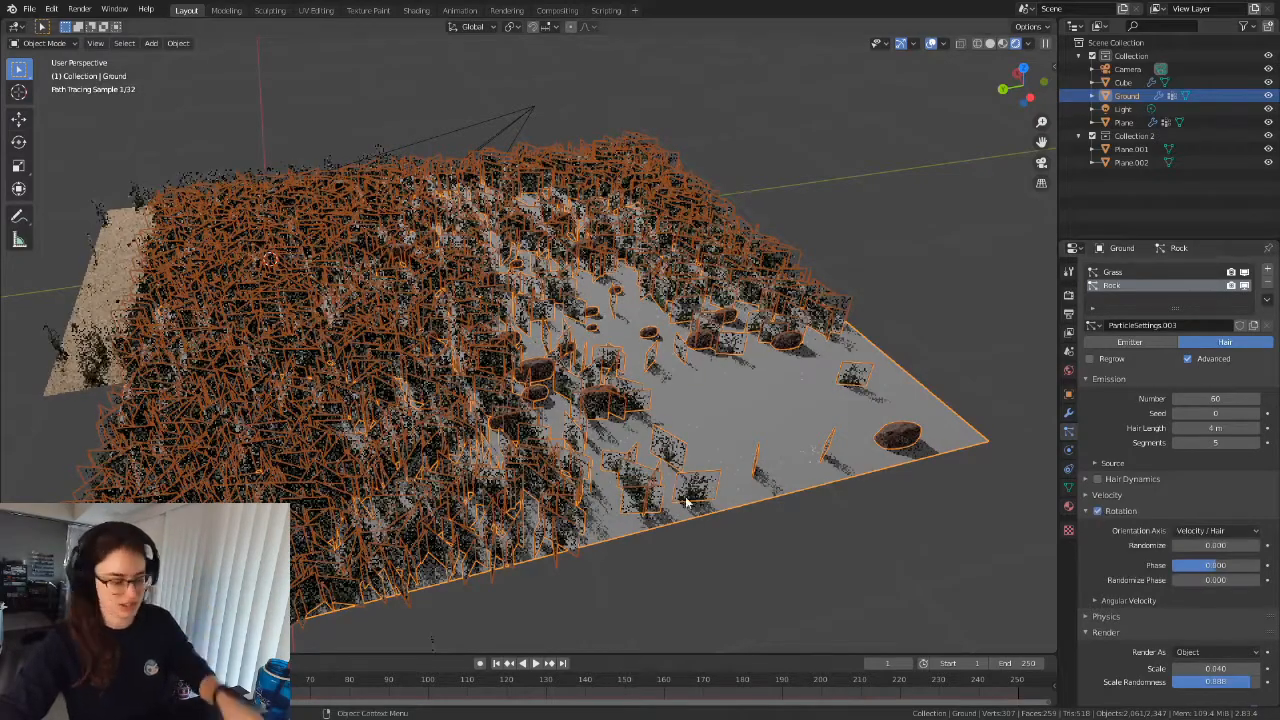
pyautogui.moveTo(765, 470)
pyautogui.mouseDown(button='middle')
pyautogui.moveTo(786, 480)
pyautogui.moveTo(720, 492)
pyautogui.moveTo(646, 480)
pyautogui.mouseUp(button='middle')
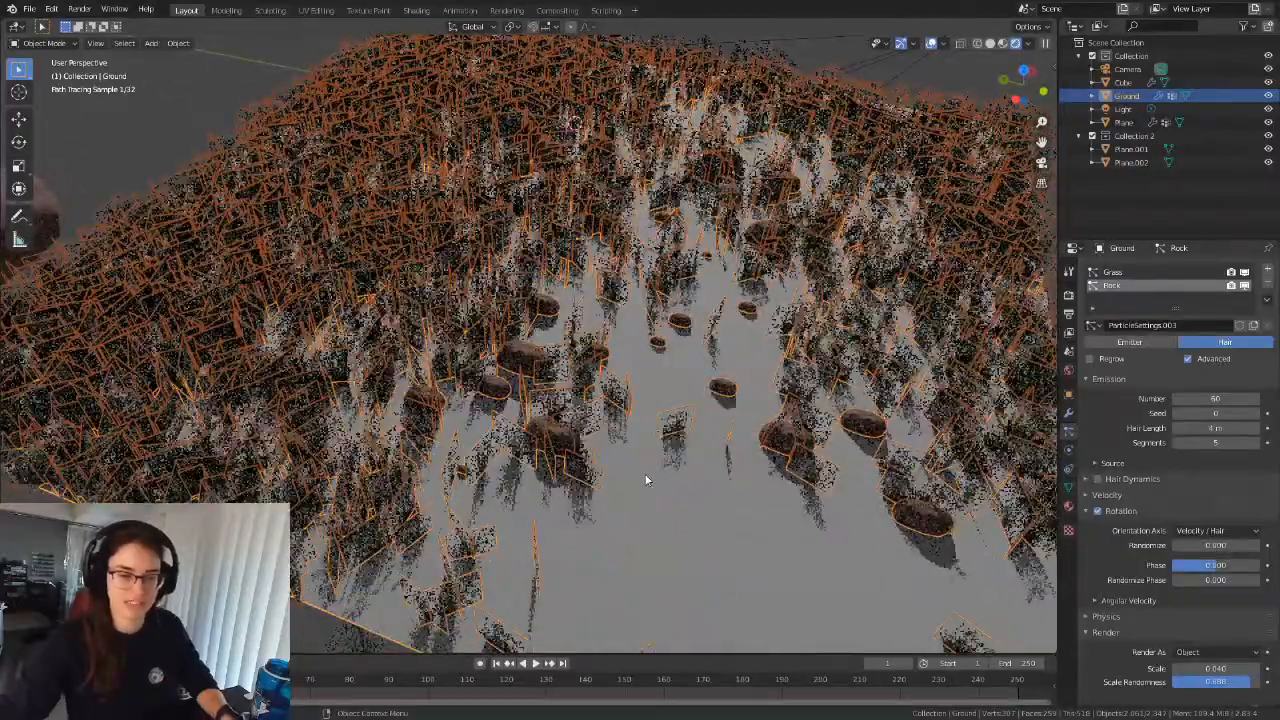
pyautogui.scroll(-2, 647, 481)
pyautogui.moveTo(698, 517); pyautogui.dragTo(672, 455, button='middle')
pyautogui.moveTo(591, 528); pyautogui.dragTo(668, 461, button='middle')
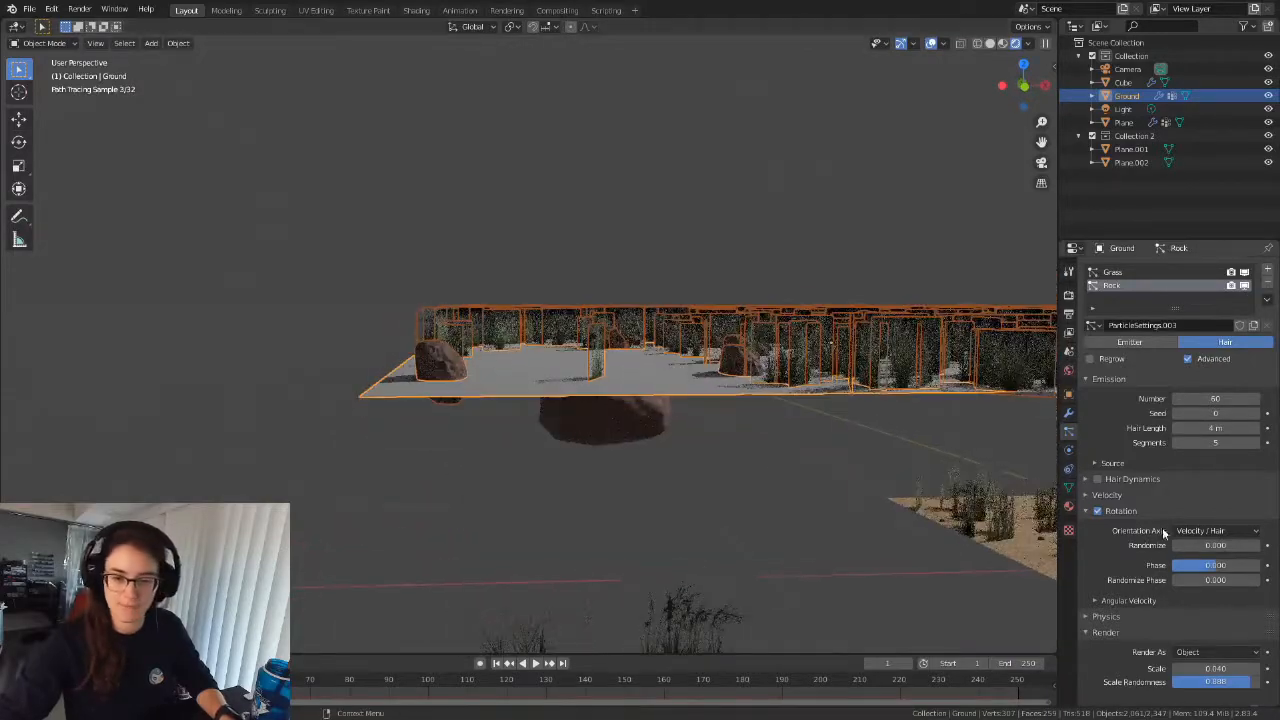
# Try Object Z as the Rock particles' orientation axis, and settle on Object Y.
pyautogui.click(1235, 538)
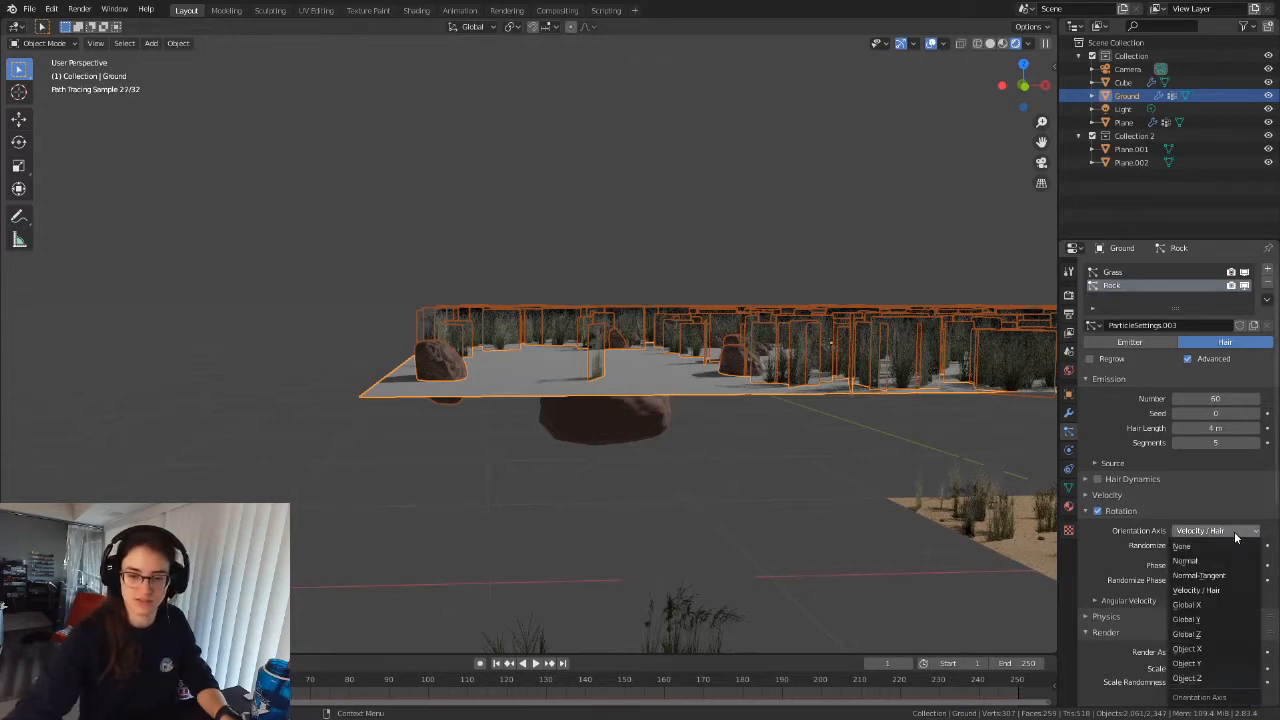
pyautogui.click(1200, 678)
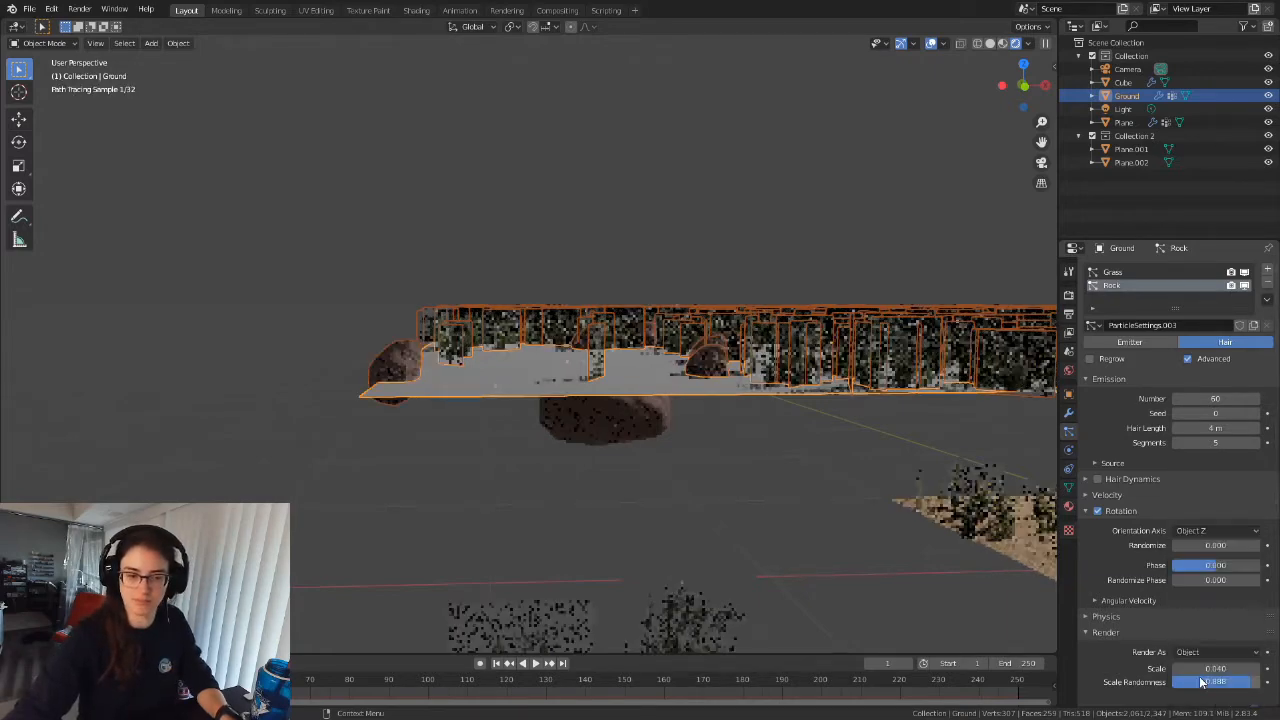
pyautogui.click(1215, 530)
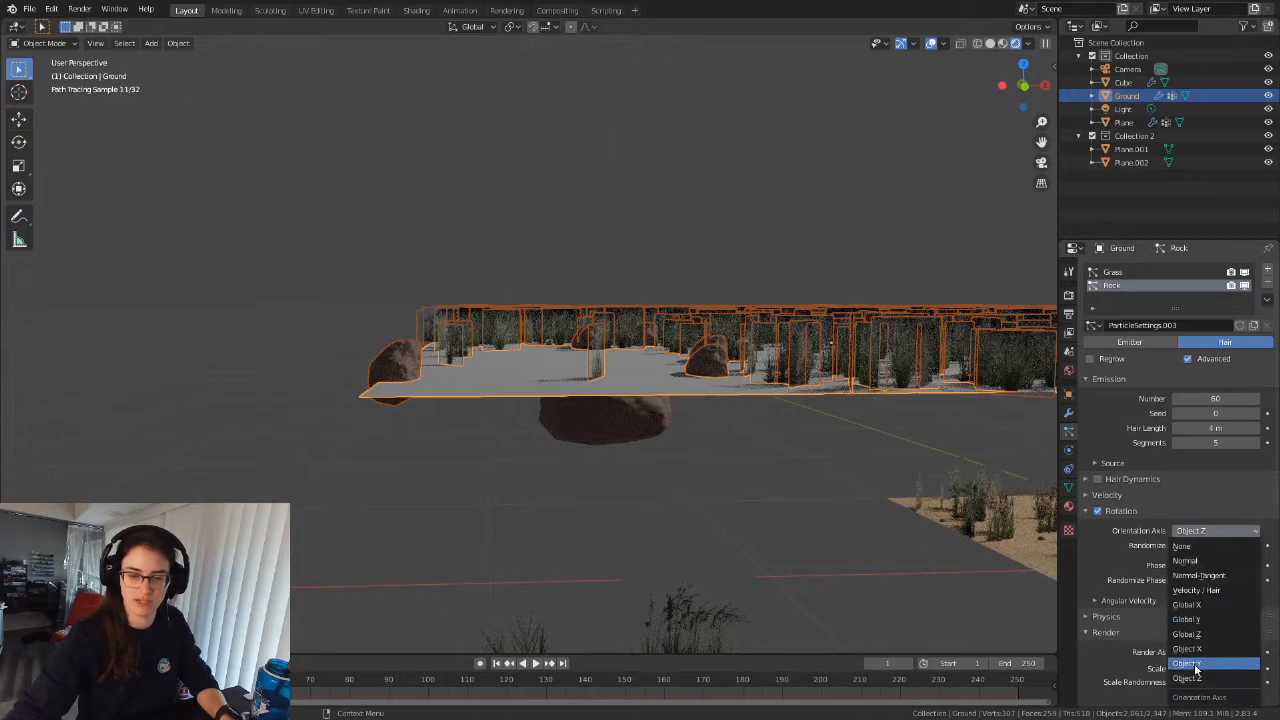
pyautogui.click(1130, 665)
pyautogui.moveTo(551, 494); pyautogui.dragTo(546, 536, button='middle')
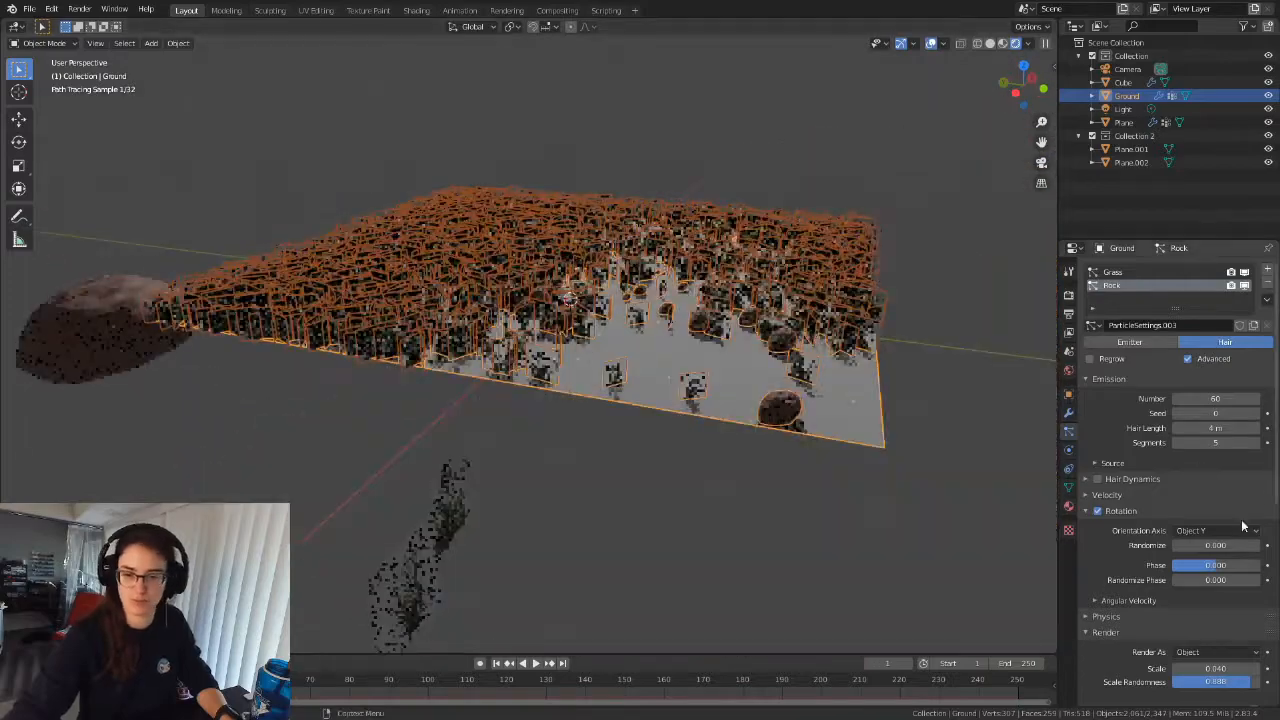
pyautogui.click(1232, 531)
pyautogui.moveTo(780, 420); pyautogui.dragTo(688, 421, button='middle')
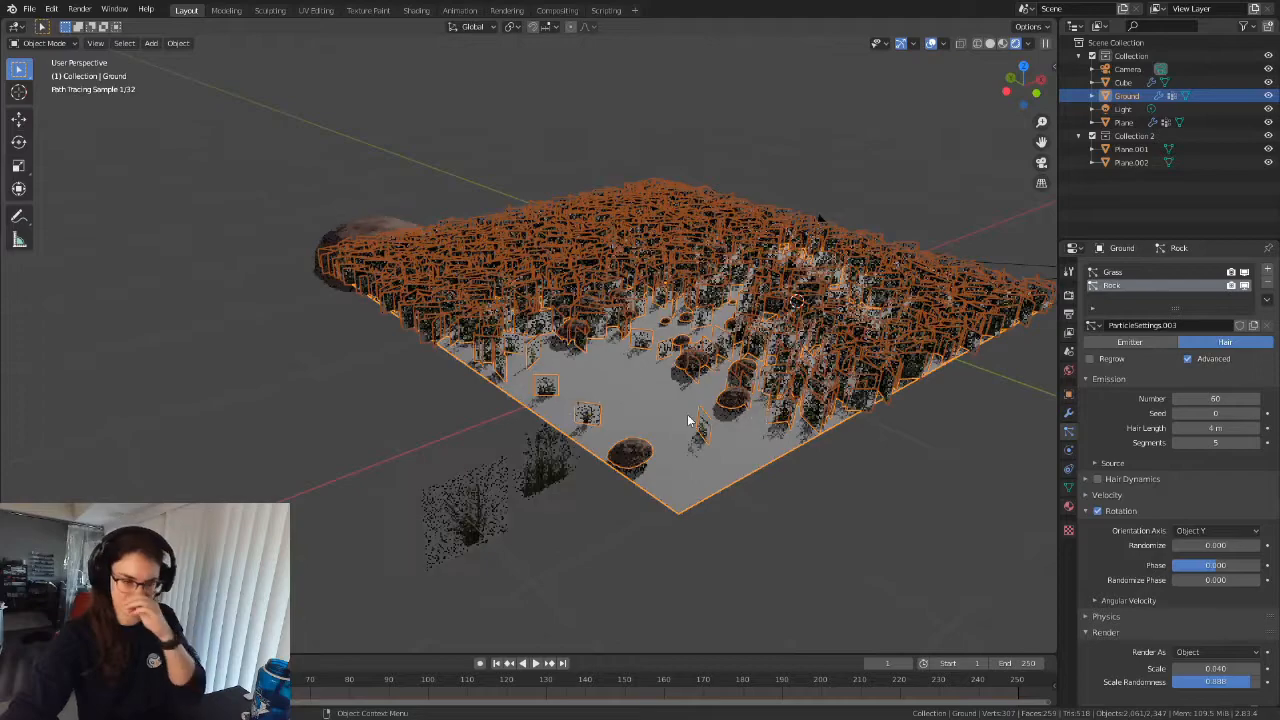
pyautogui.moveTo(780, 468); pyautogui.dragTo(719, 470, button='middle')
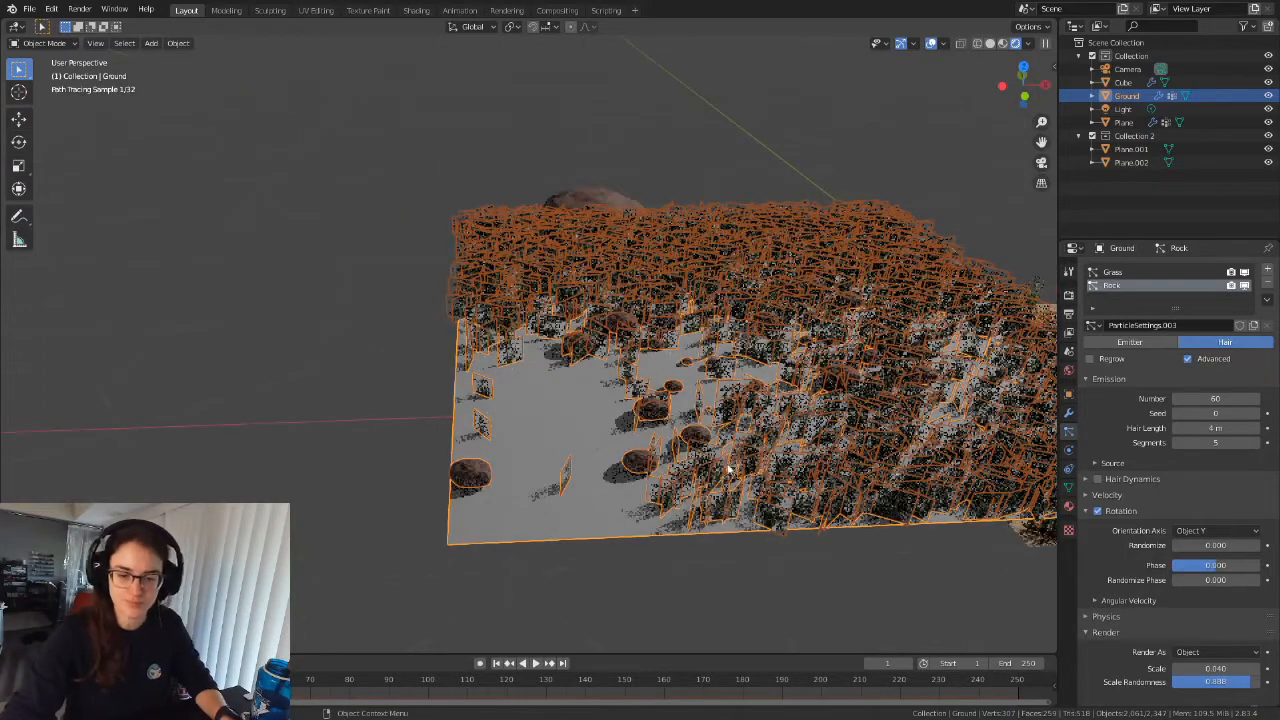
# Set the Rock particles' rotation phase to about 0.09 and randomize phase to about 0.313, and deselect the Ground plane.
pyautogui.moveTo(1215, 566); pyautogui.dragTo(1231, 580)
pyautogui.moveTo(521, 510); pyautogui.dragTo(632, 438, button='middle')
pyautogui.click(763, 446)
pyautogui.scroll(-2, 752, 448)
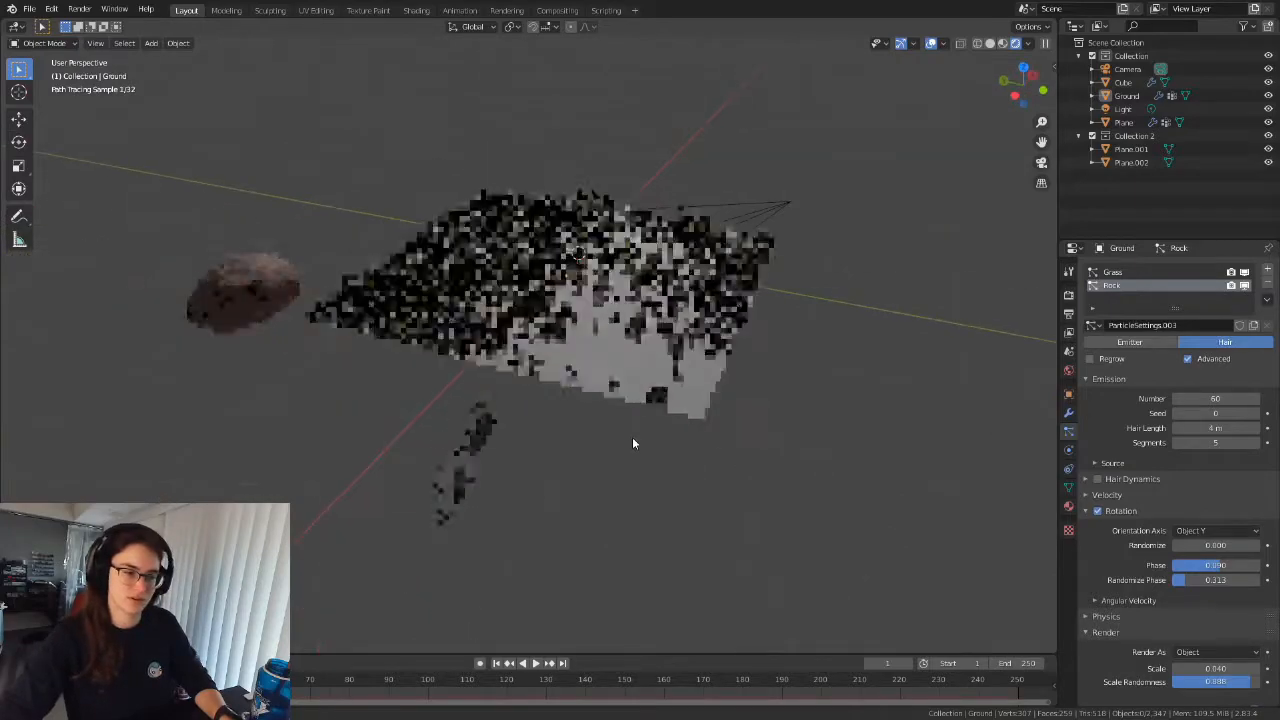
pyautogui.scroll(3, 743, 455)
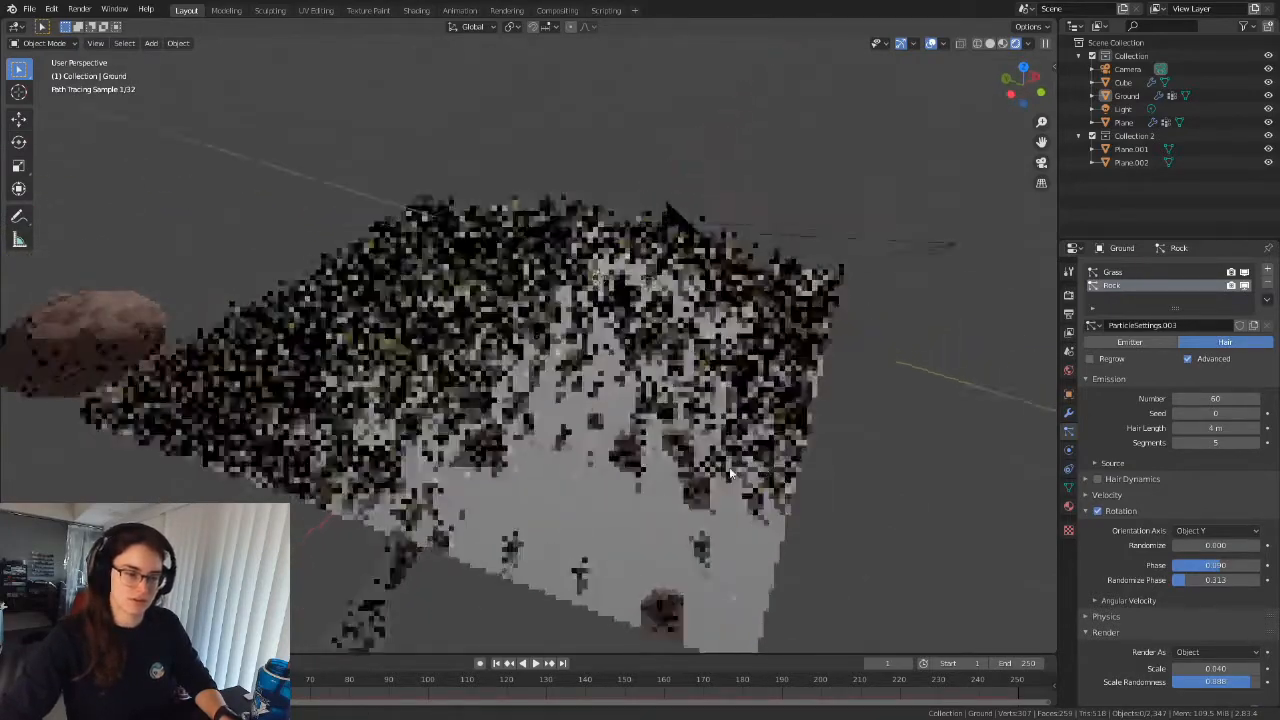
pyautogui.scroll(-3, 743, 474)
pyautogui.moveTo(622, 452); pyautogui.dragTo(588, 440, button='middle')
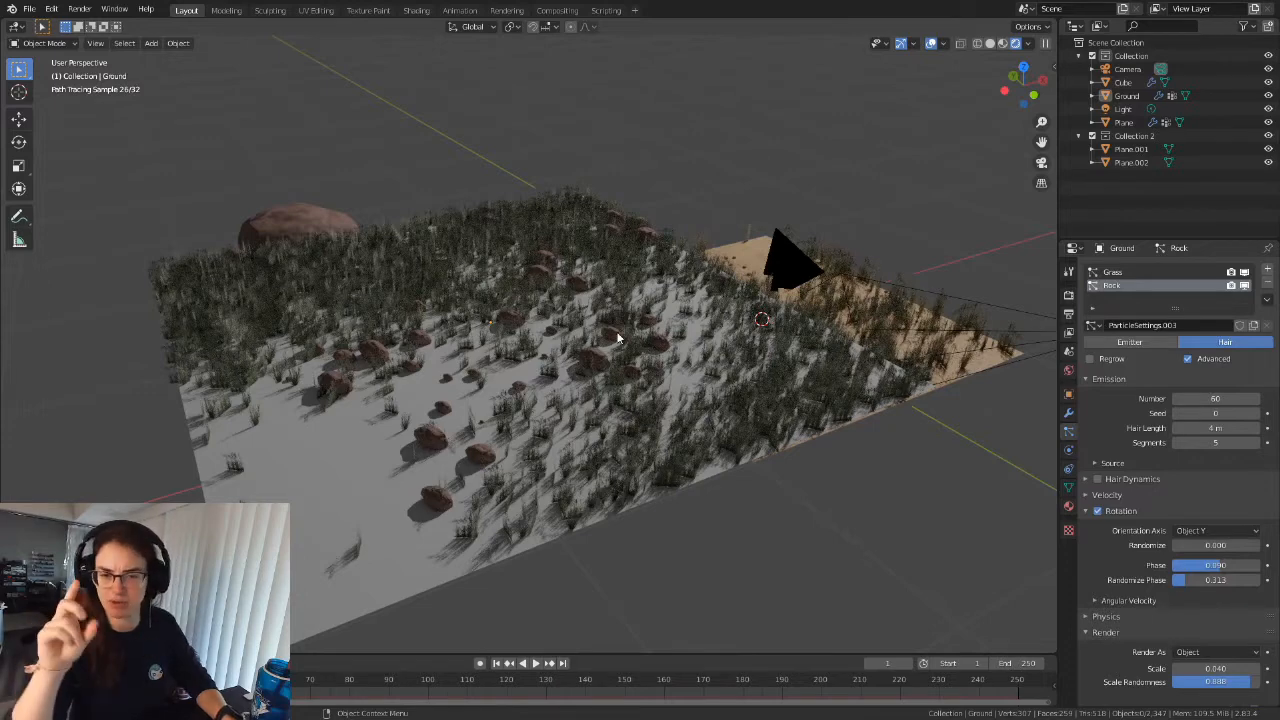
# Set the Rock particles' seed to 4 to redistribute the rocks across the Ground.
pyautogui.click(1256, 414)
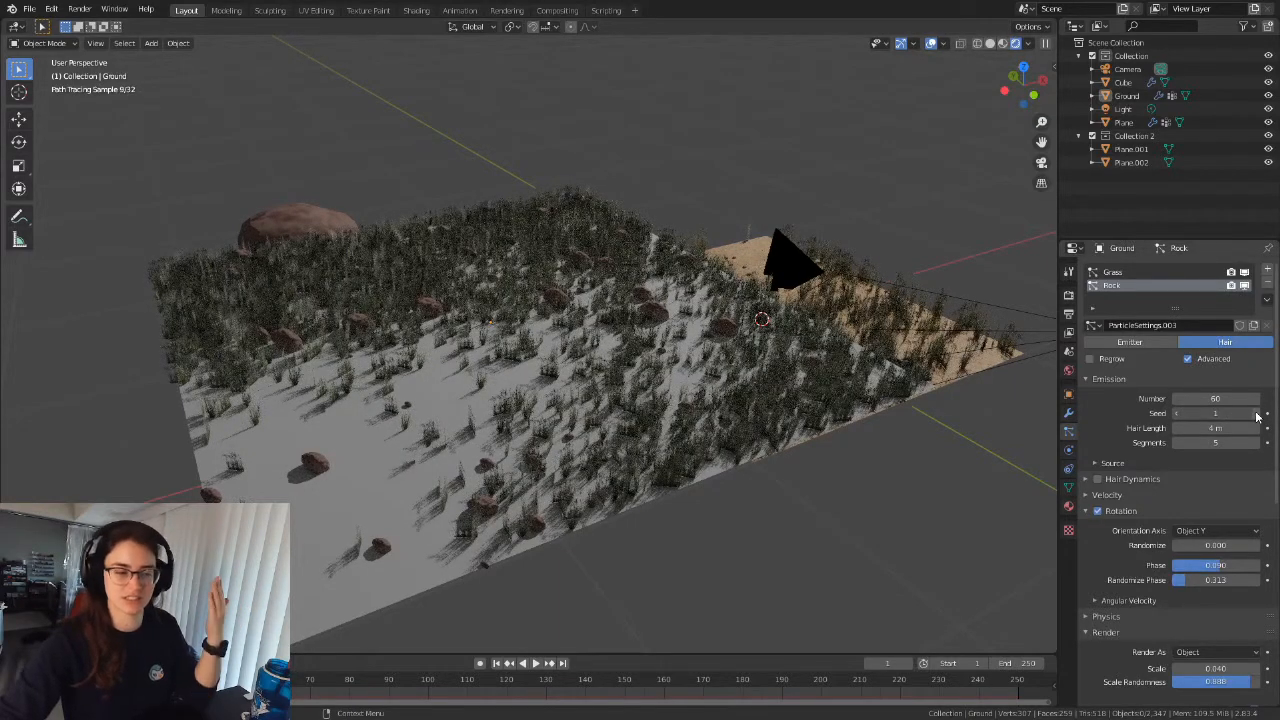
pyautogui.click(1257, 414)
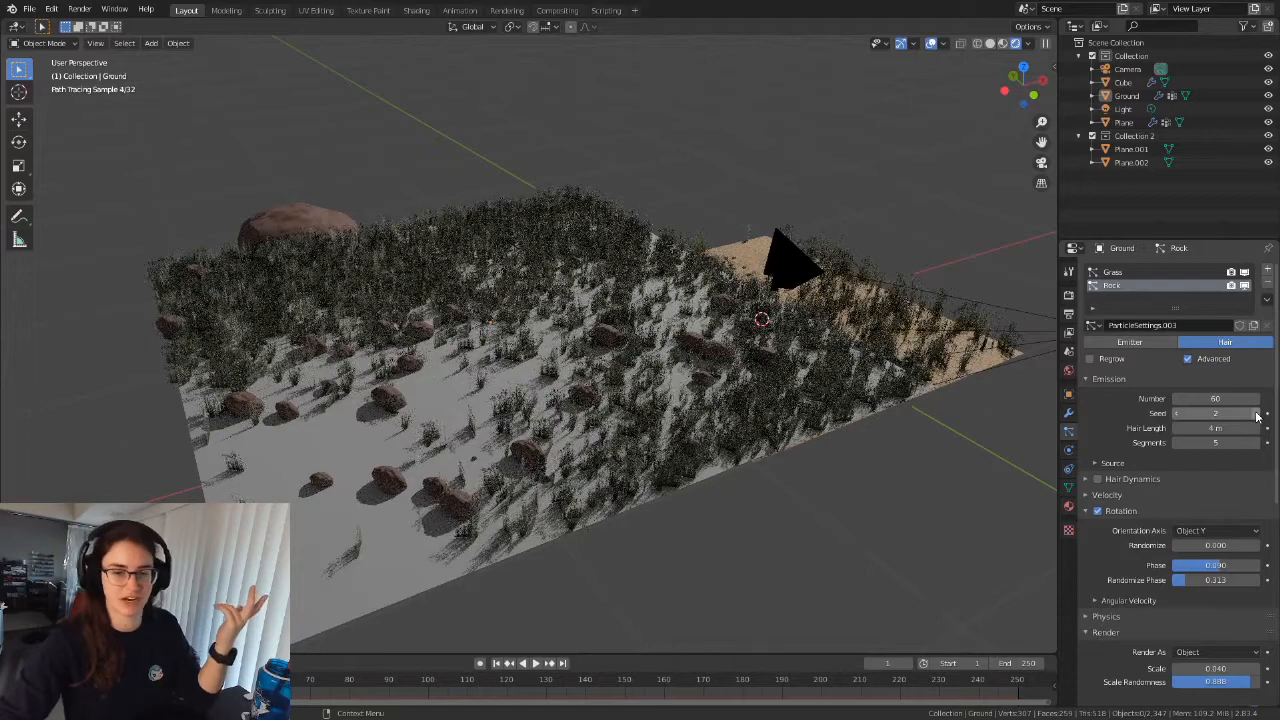
pyautogui.click(1257, 414)
pyautogui.click(1257, 414)
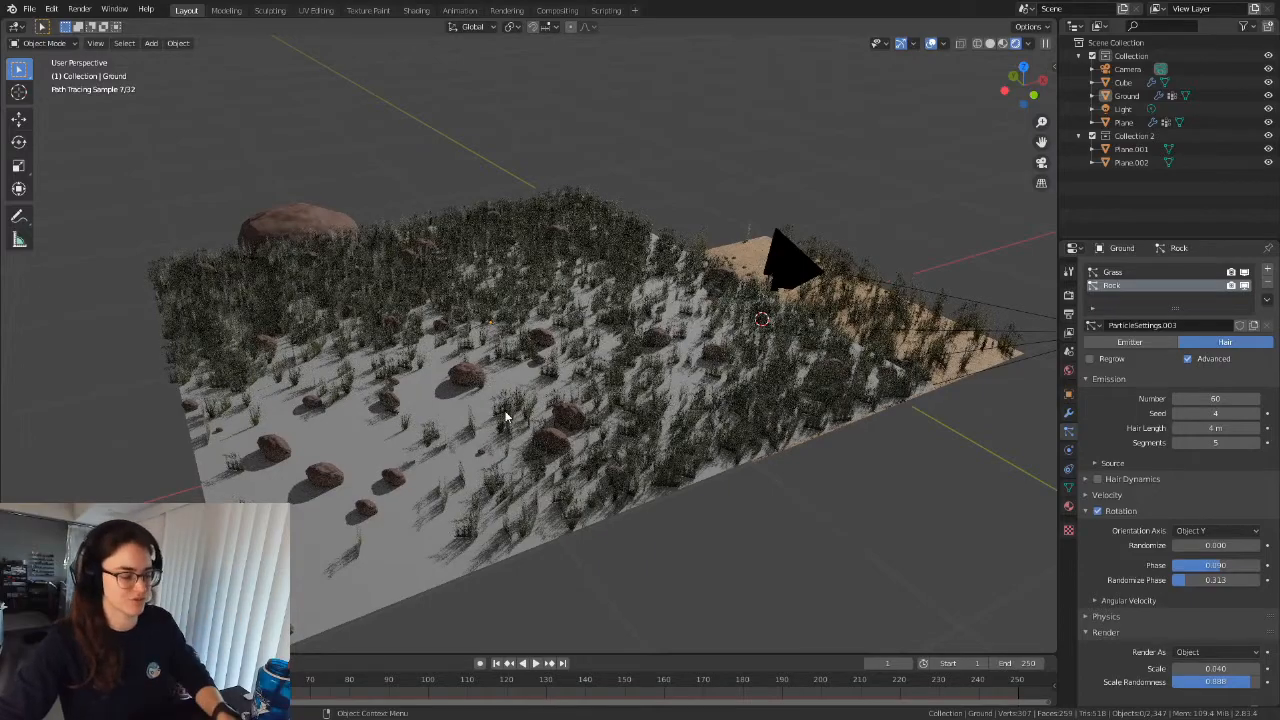
pyautogui.moveTo(505, 418); pyautogui.dragTo(424, 447, button='middle')
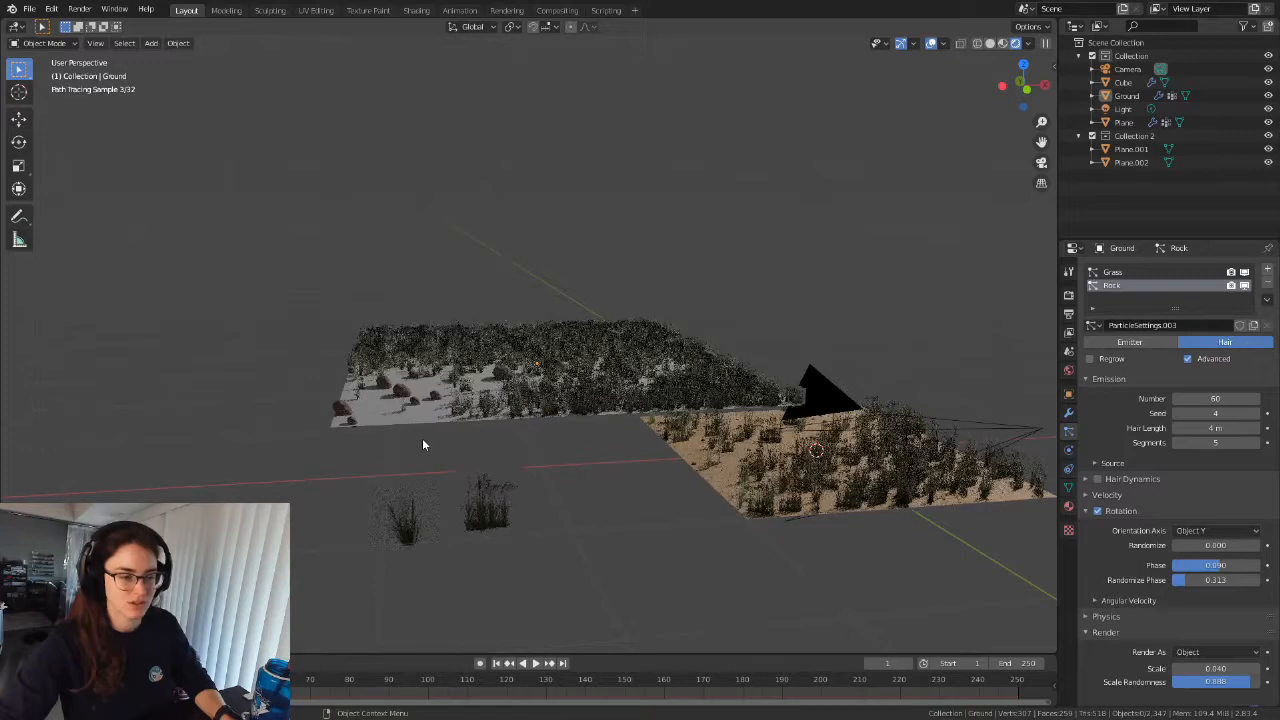
pyautogui.scroll(4, 424, 447)
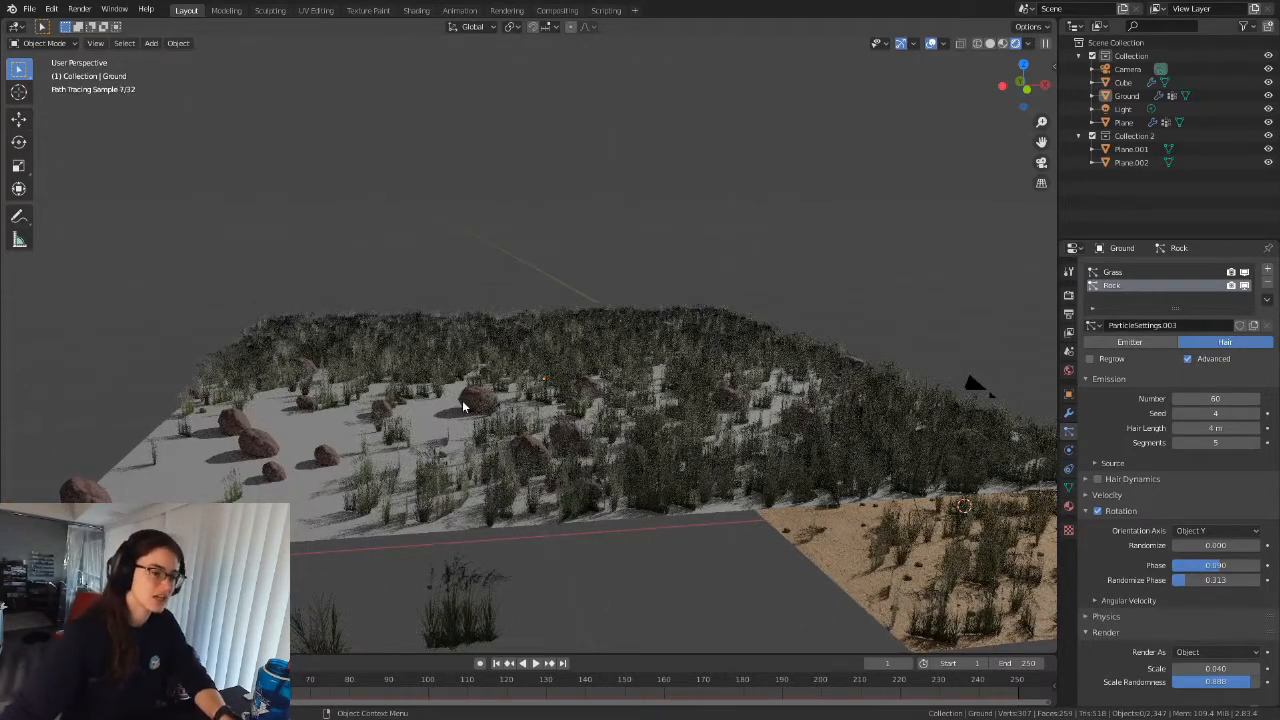
pyautogui.scroll(-5, 484, 397)
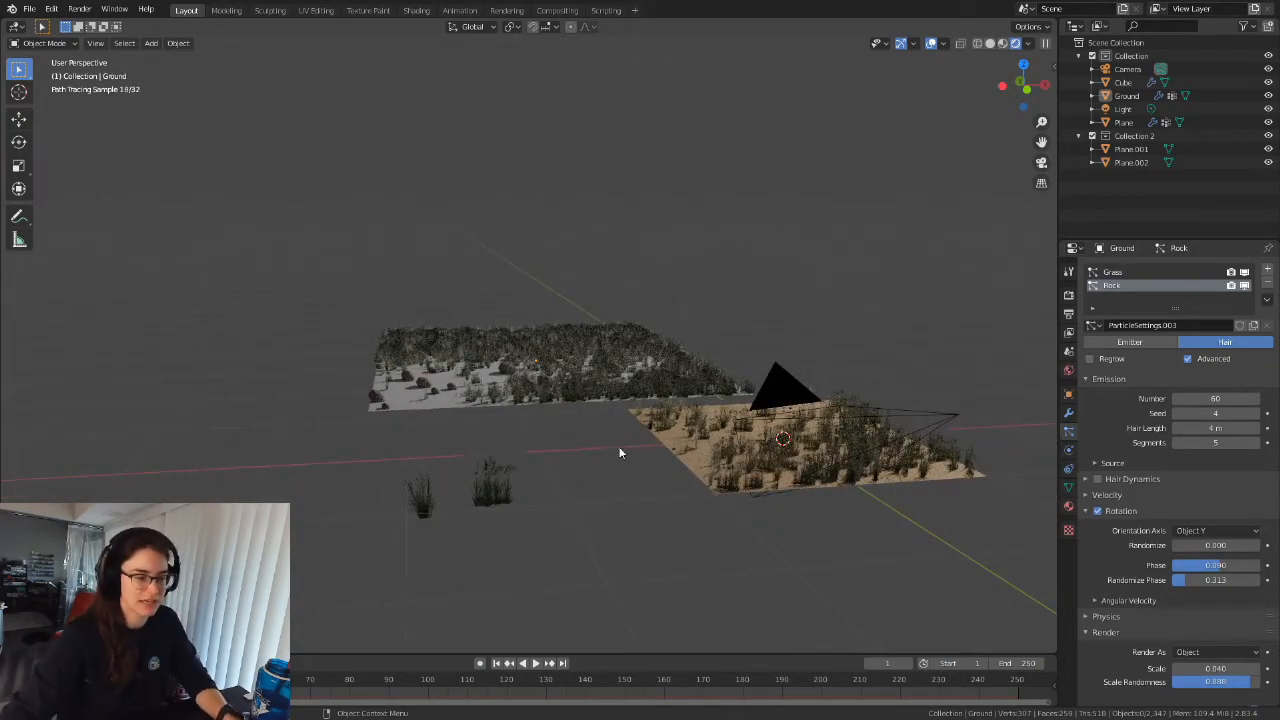
# Switch the viewport to solid shading and add a new mesh plane.
pyautogui.click(990, 44)
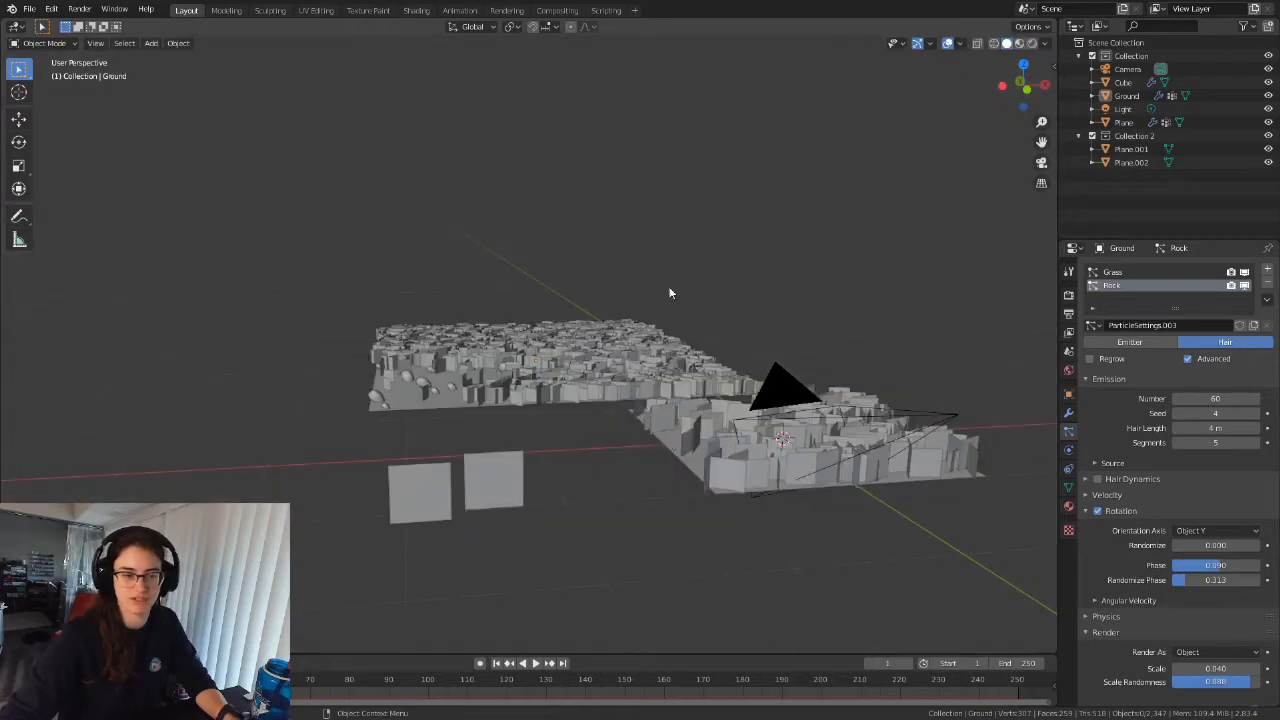
pyautogui.scroll(5, 651, 309)
pyautogui.scroll(-3, 590, 400)
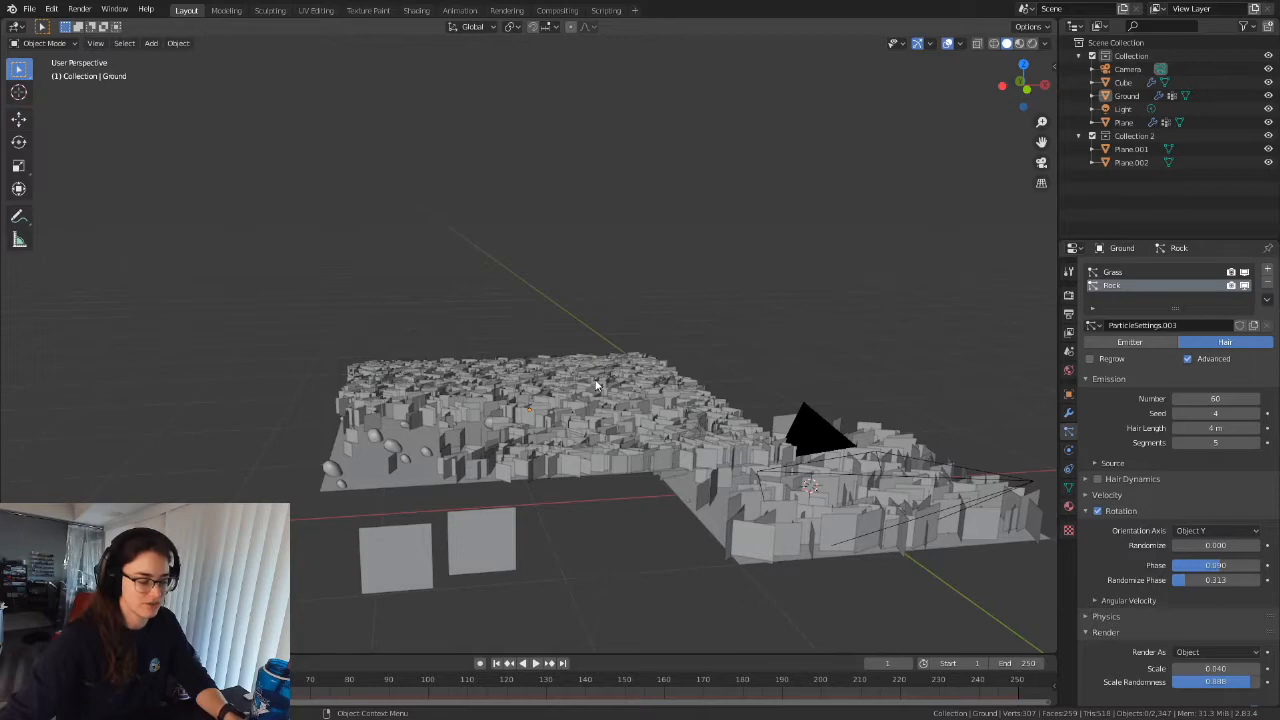
pyautogui.hotkey('shift', 'a')
pyautogui.moveTo(604, 385)
pyautogui.click(669, 383)
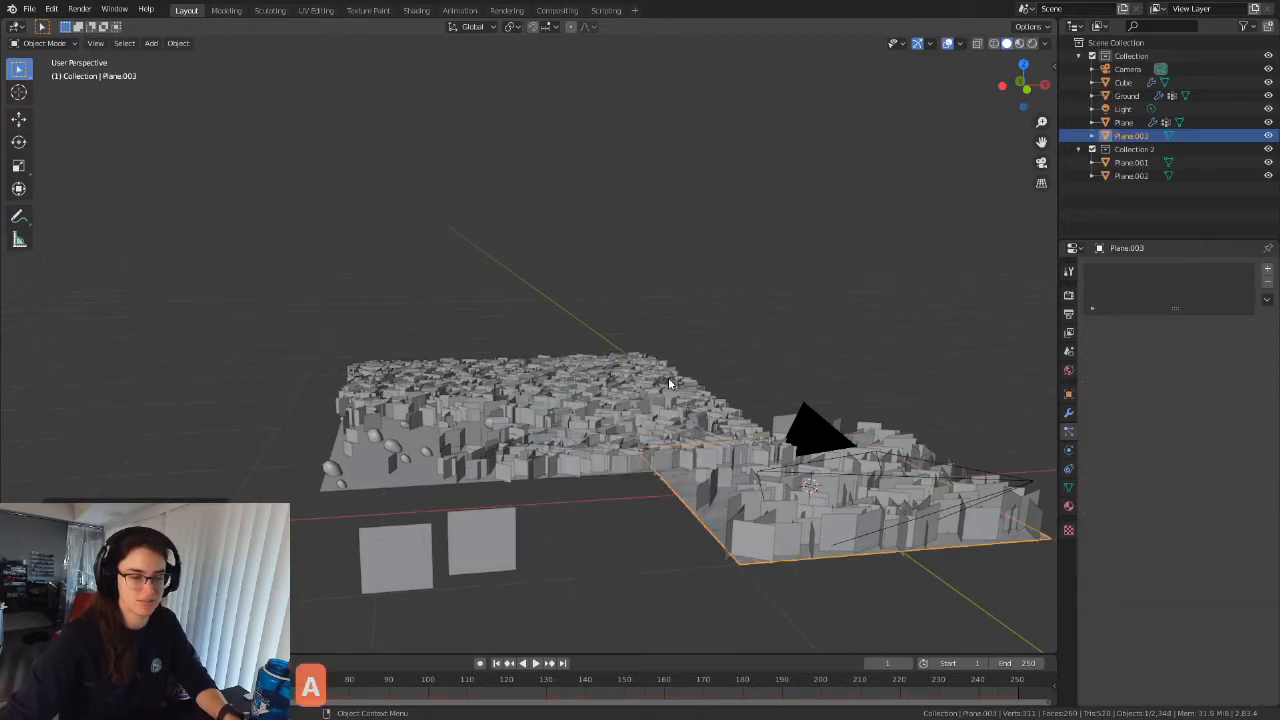
# Move the new plane so that it floats high above the Ground plane, lining it up from several angles.
pyautogui.press('g')
pyautogui.click(440, 70)
pyautogui.moveTo(440, 70); pyautogui.dragTo(302, 216, button='middle')
pyautogui.press('g')
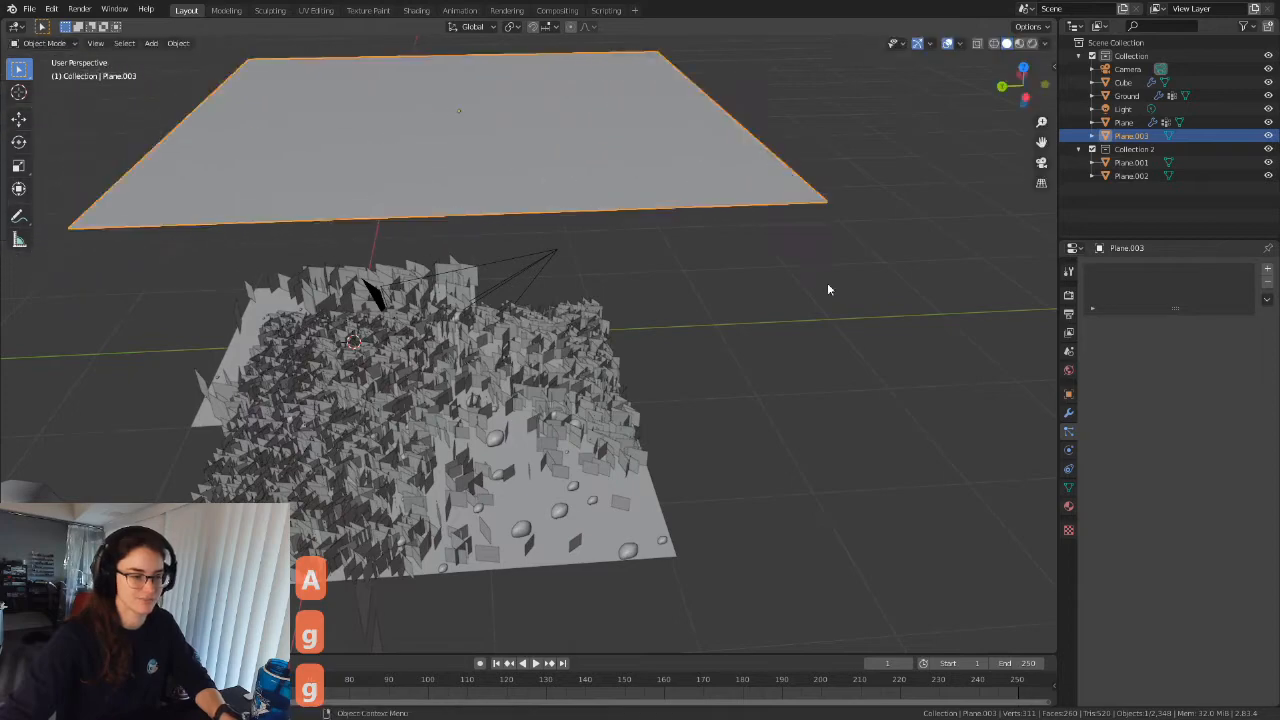
pyautogui.click(829, 286)
pyautogui.moveTo(829, 286); pyautogui.dragTo(698, 388, button='middle')
pyautogui.press('g')
pyautogui.click(680, 201)
pyautogui.moveTo(680, 201); pyautogui.dragTo(630, 348, button='middle')
pyautogui.press('g')
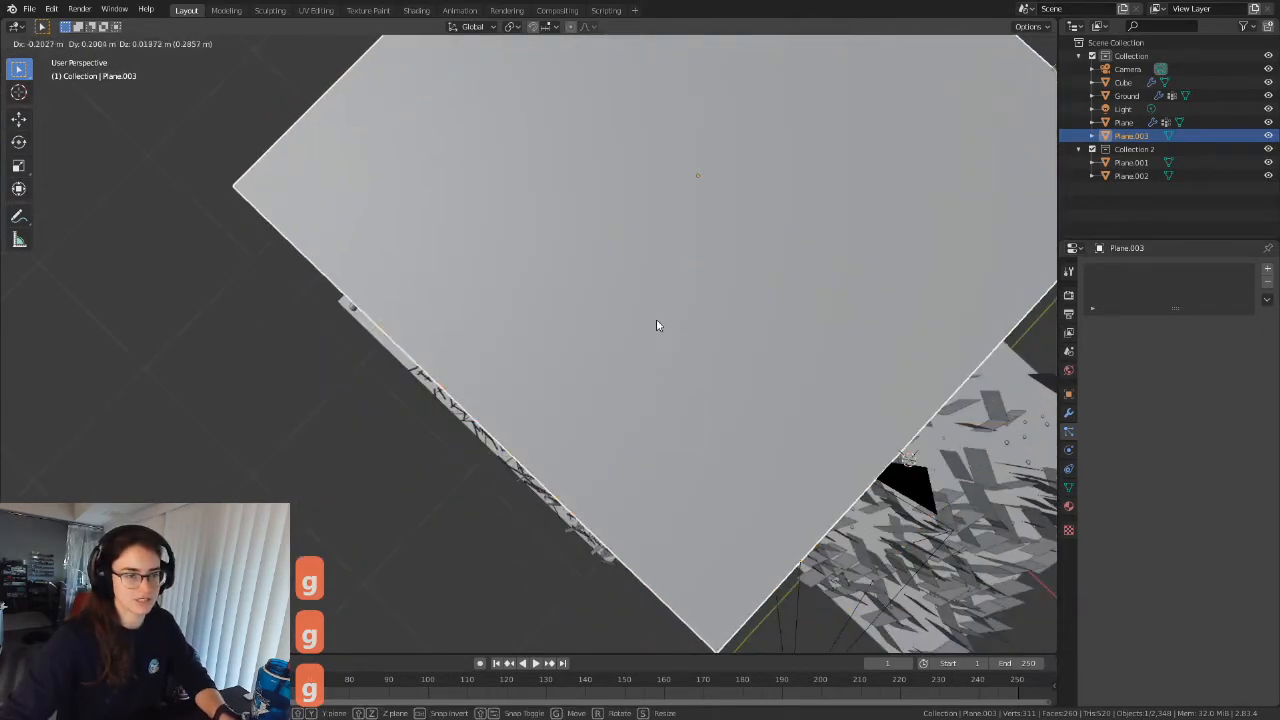
pyautogui.click(656, 319)
pyautogui.scroll(-4, 640, 345)
pyautogui.moveTo(566, 441); pyautogui.dragTo(628, 301, button='middle')
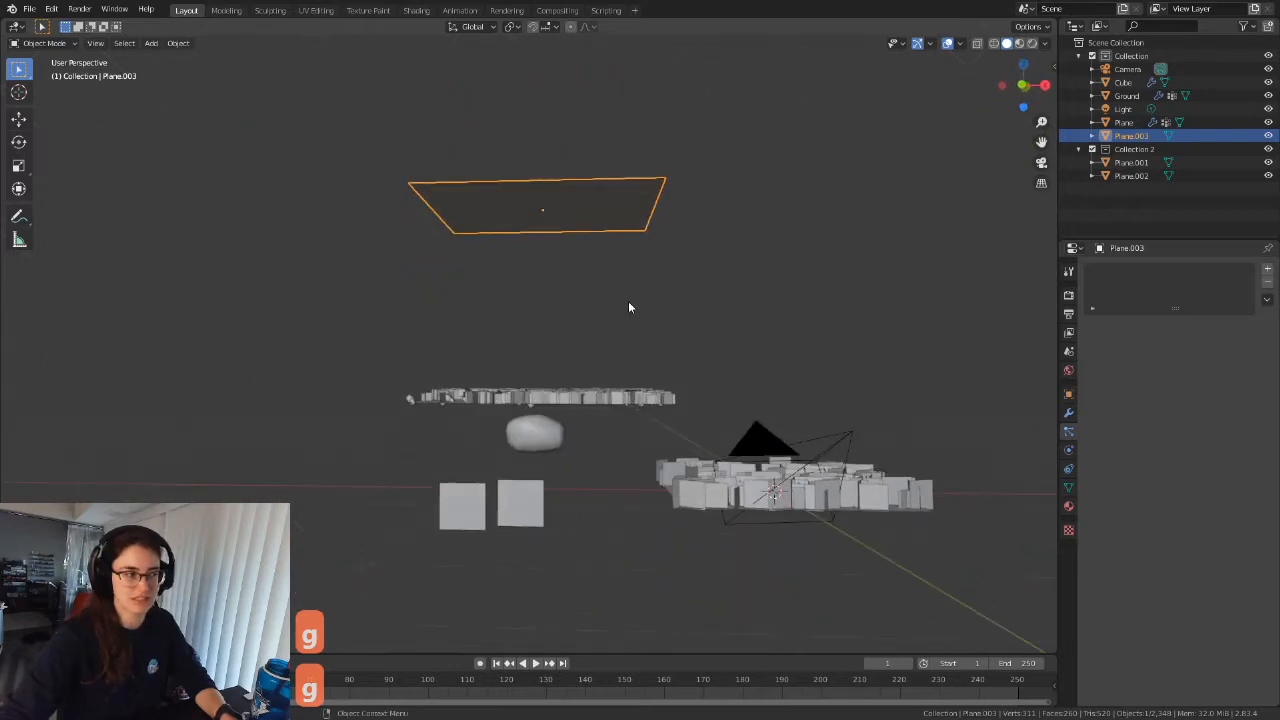
# Nudge the raised plane's position above the Ground plane.
pyautogui.press('Tab')
pyautogui.press('Tab')
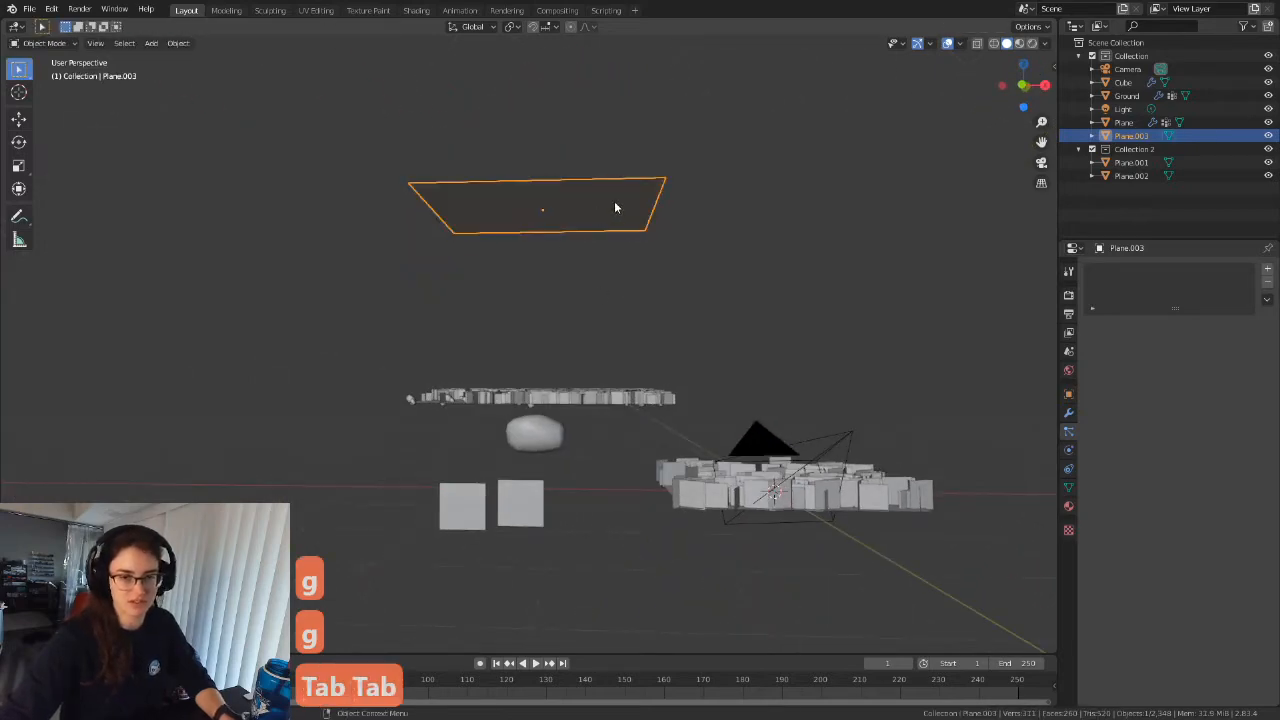
pyautogui.scroll(3, 619, 201)
pyautogui.moveTo(626, 253); pyautogui.dragTo(606, 237, button='middle')
pyautogui.press('g')
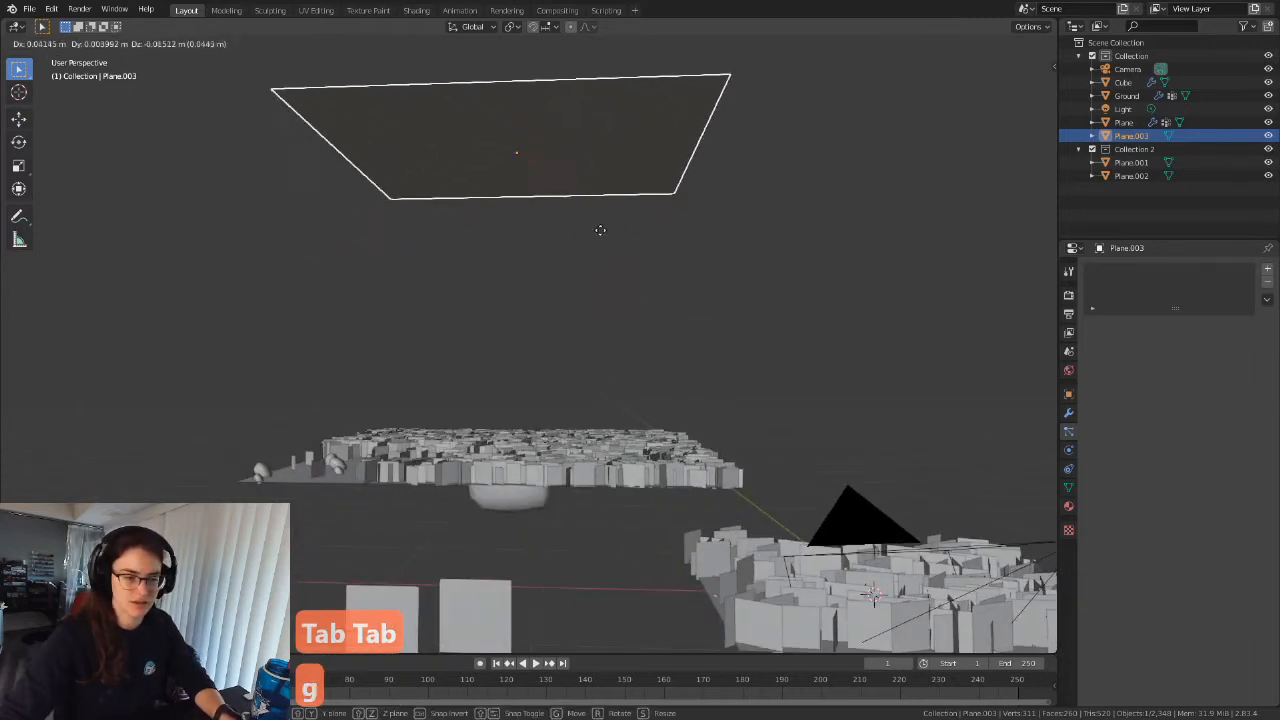
pyautogui.click(592, 199)
pyautogui.scroll(-2, 598, 190)
pyautogui.moveTo(601, 187); pyautogui.dragTo(608, 210, button='middle')
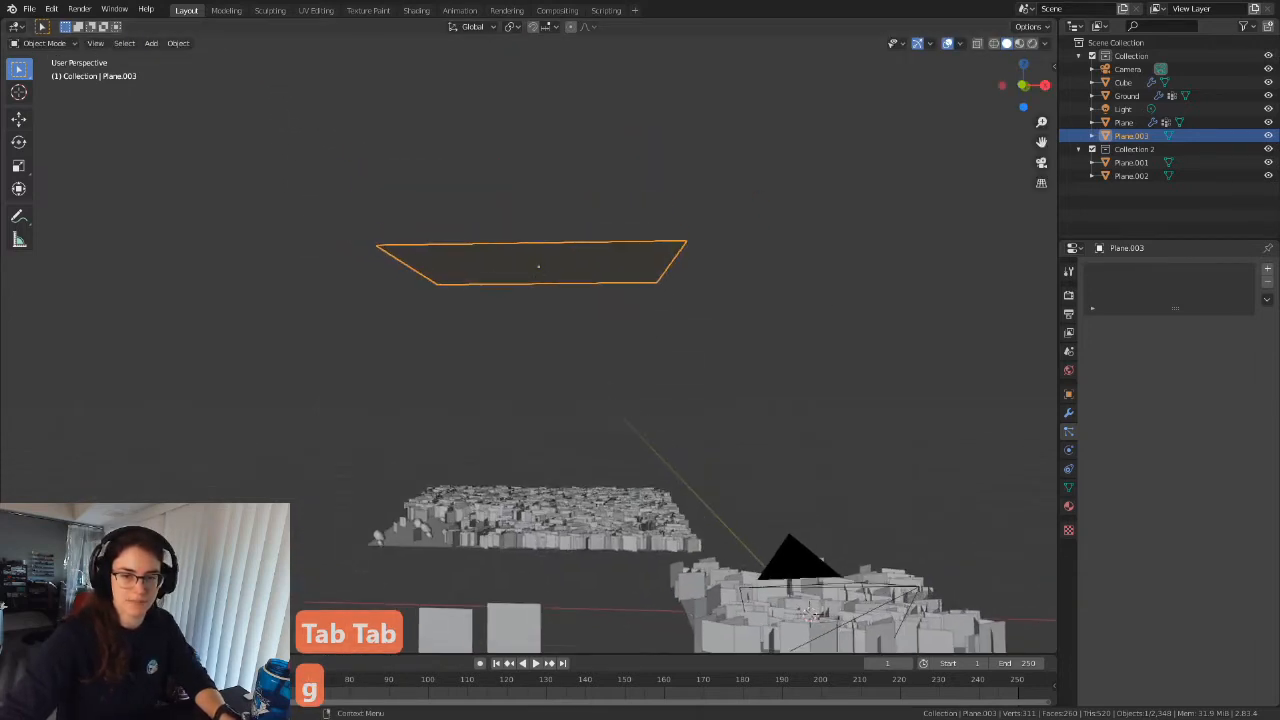
# Add an Emitter particle system to the raised plane and play the animation to frame 67 to examine the falling particles.
pyautogui.click(1267, 273)
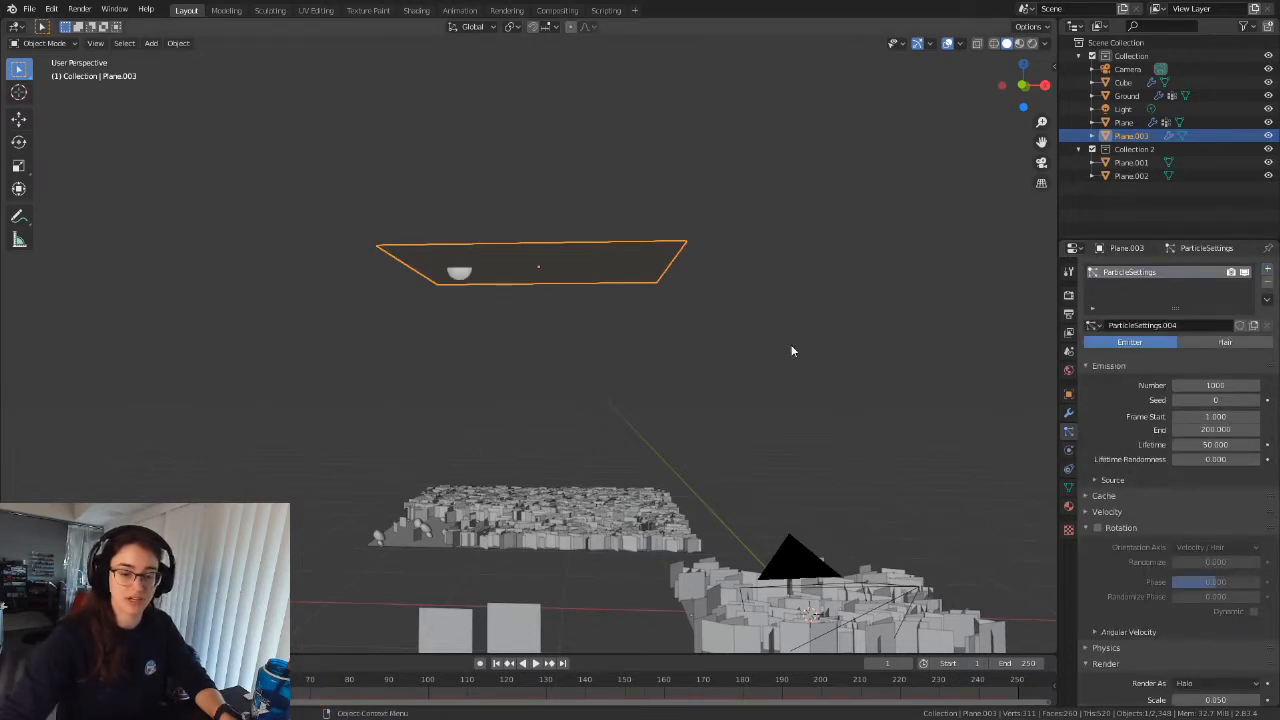
pyautogui.scroll(-2, 598, 544)
pyautogui.click(535, 663)
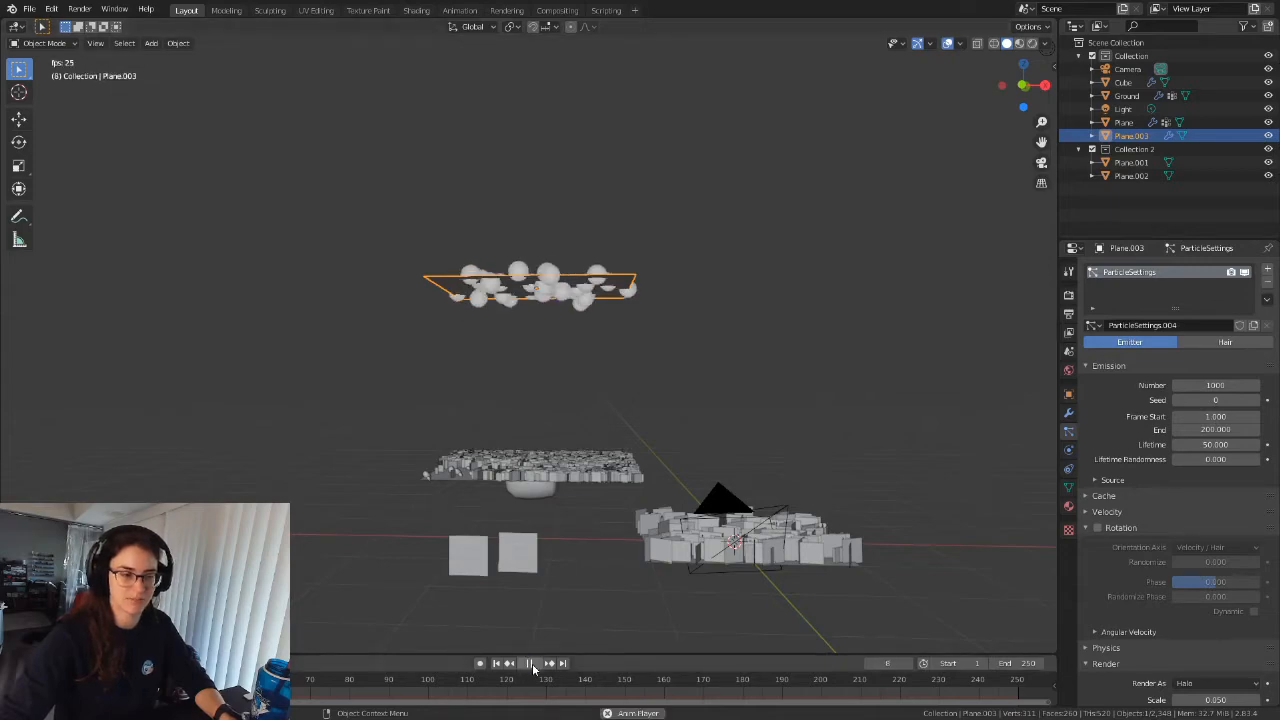
pyautogui.click(530, 663)
pyautogui.moveTo(285, 420); pyautogui.dragTo(212, 442, button='middle')
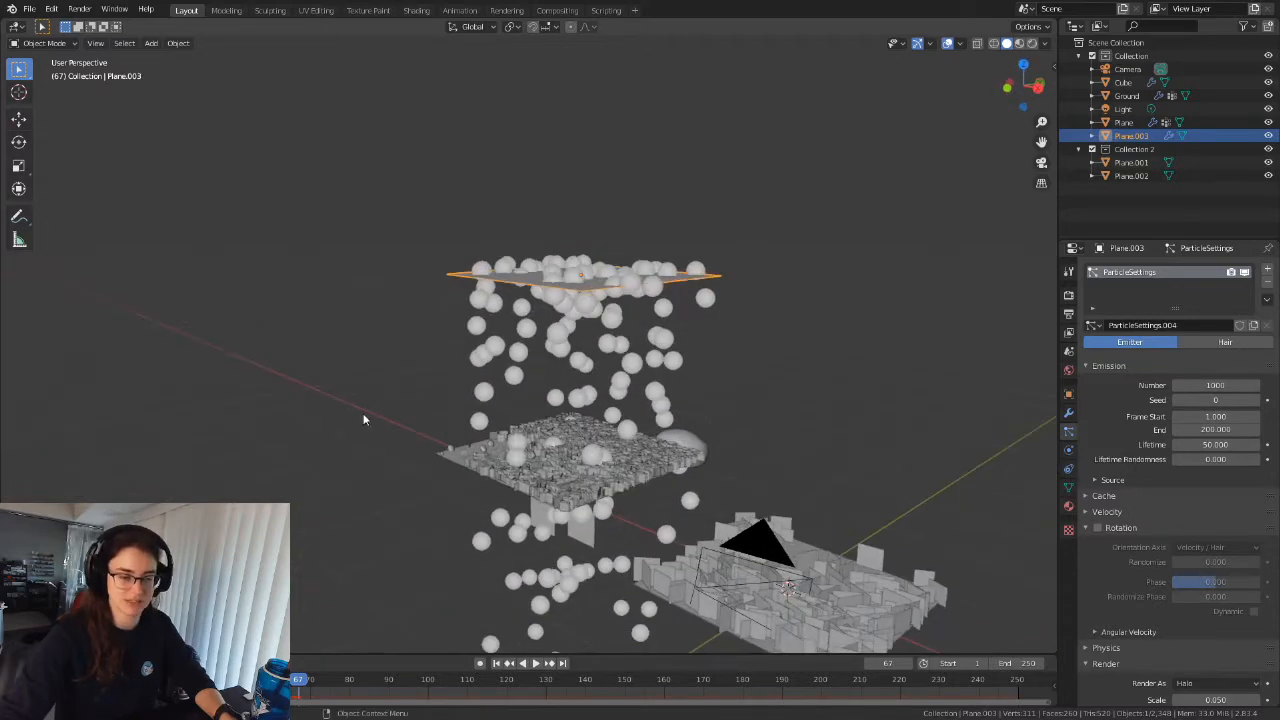
pyautogui.scroll(4, 674, 411)
pyautogui.keyDown('shift'); pyautogui.moveTo(674, 411); pyautogui.dragTo(645, 240, button='middle'); pyautogui.keyUp('shift')
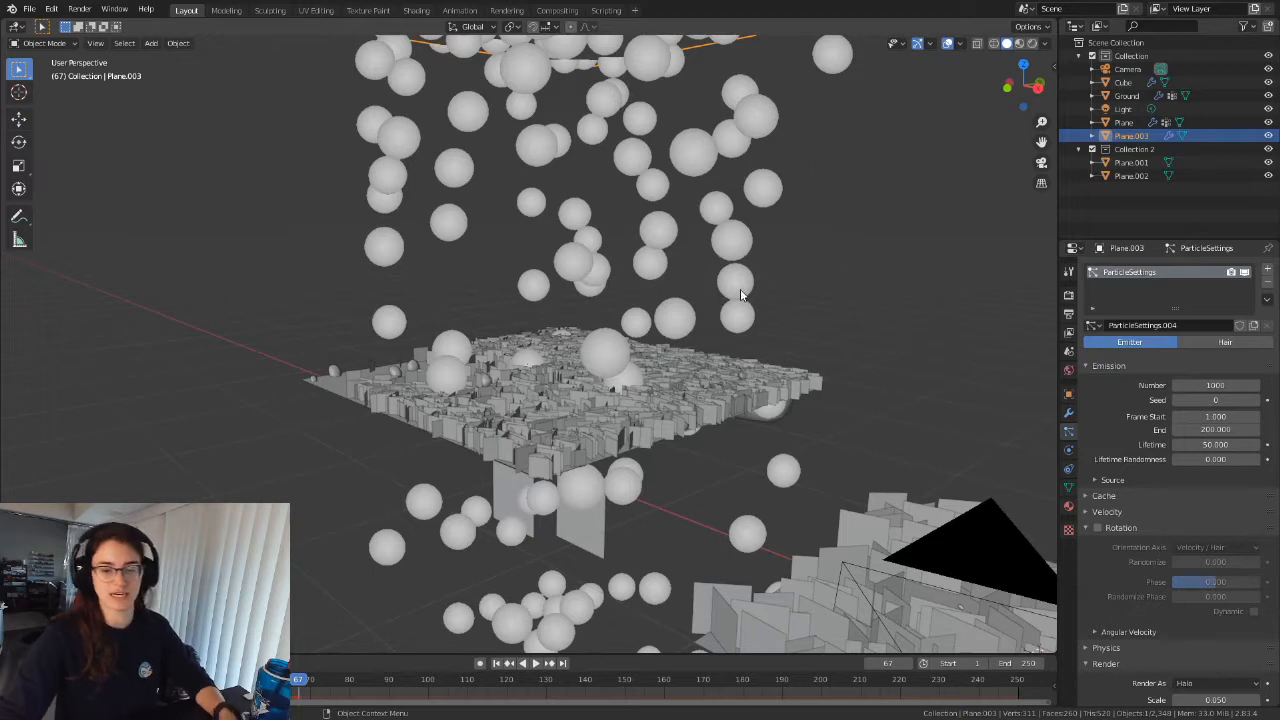
pyautogui.scroll(-3, 1180, 500)
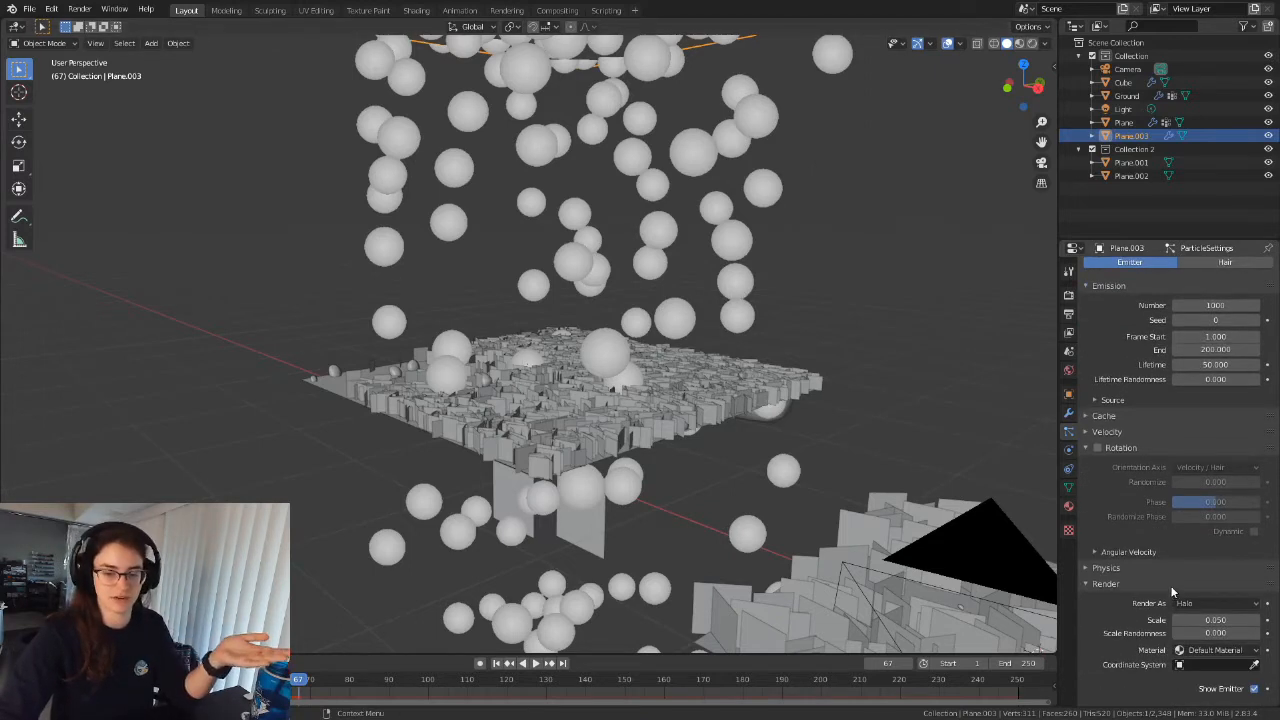
pyautogui.click(1184, 606)
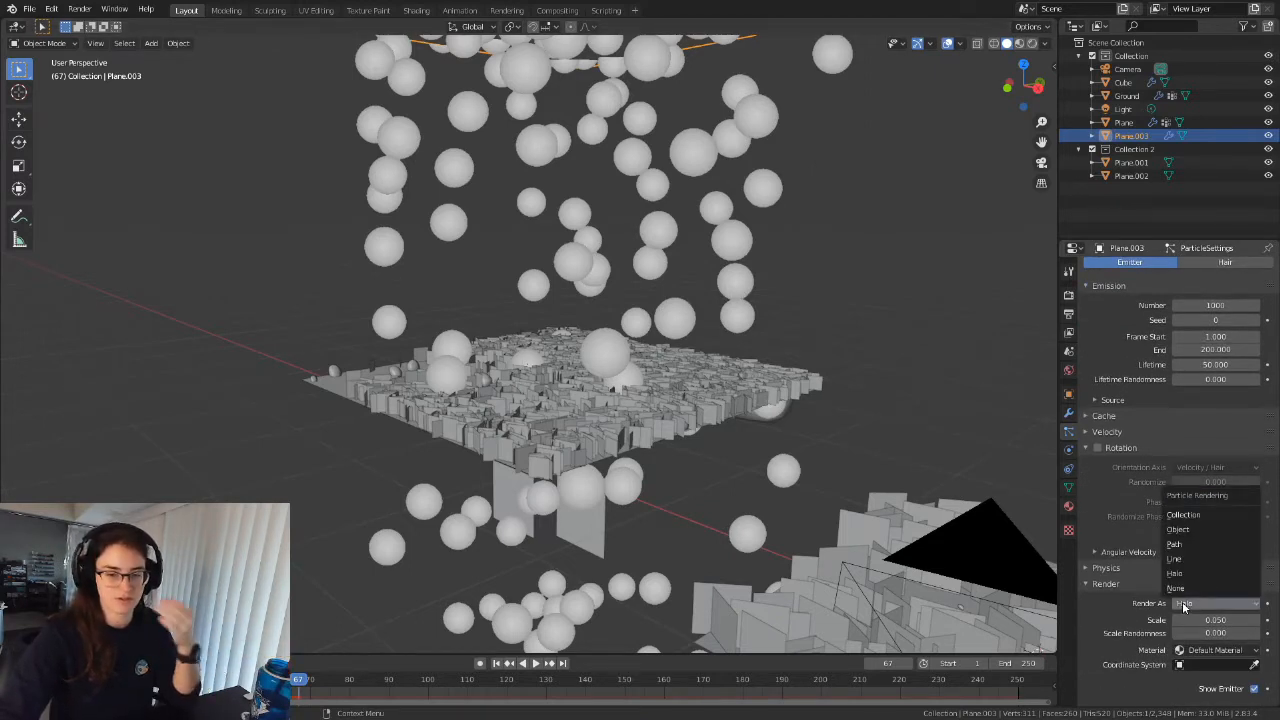
pyautogui.scroll(-5, 358, 319)
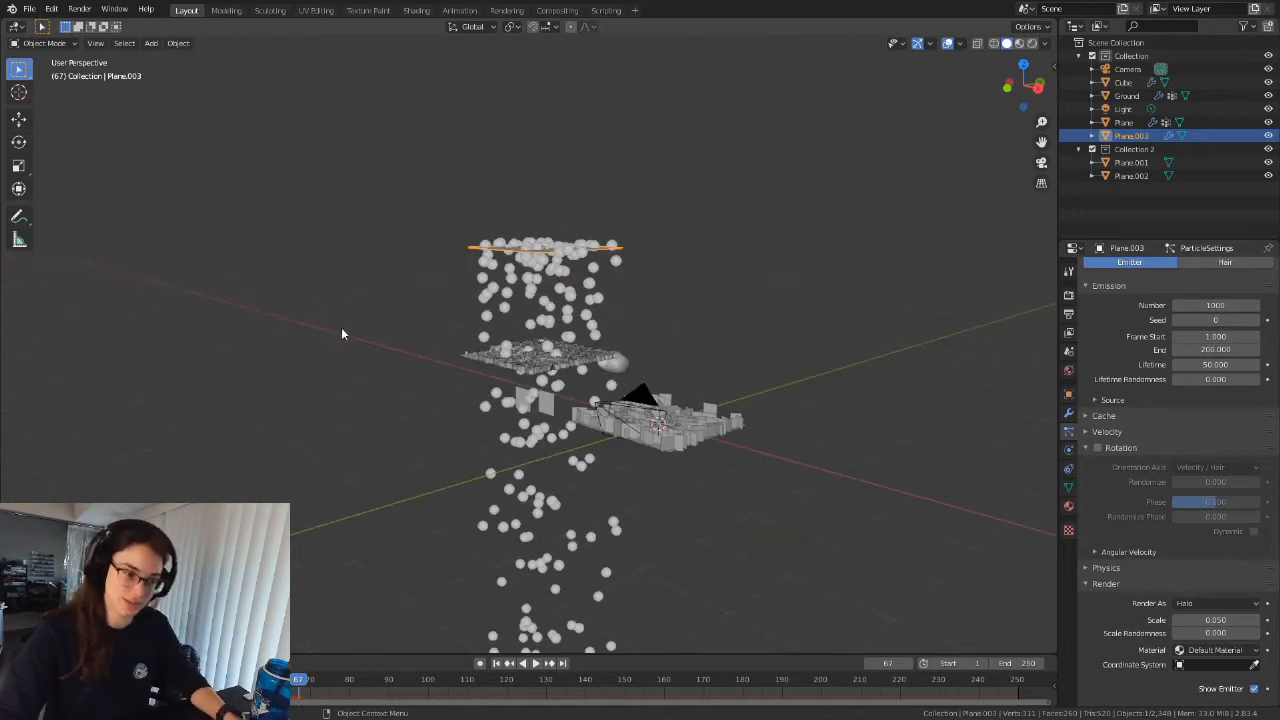
# Add a mesh cube and move it into empty space beside the raised emitter plane.
pyautogui.click(342, 334)
pyautogui.hotkey('shift', 'a')
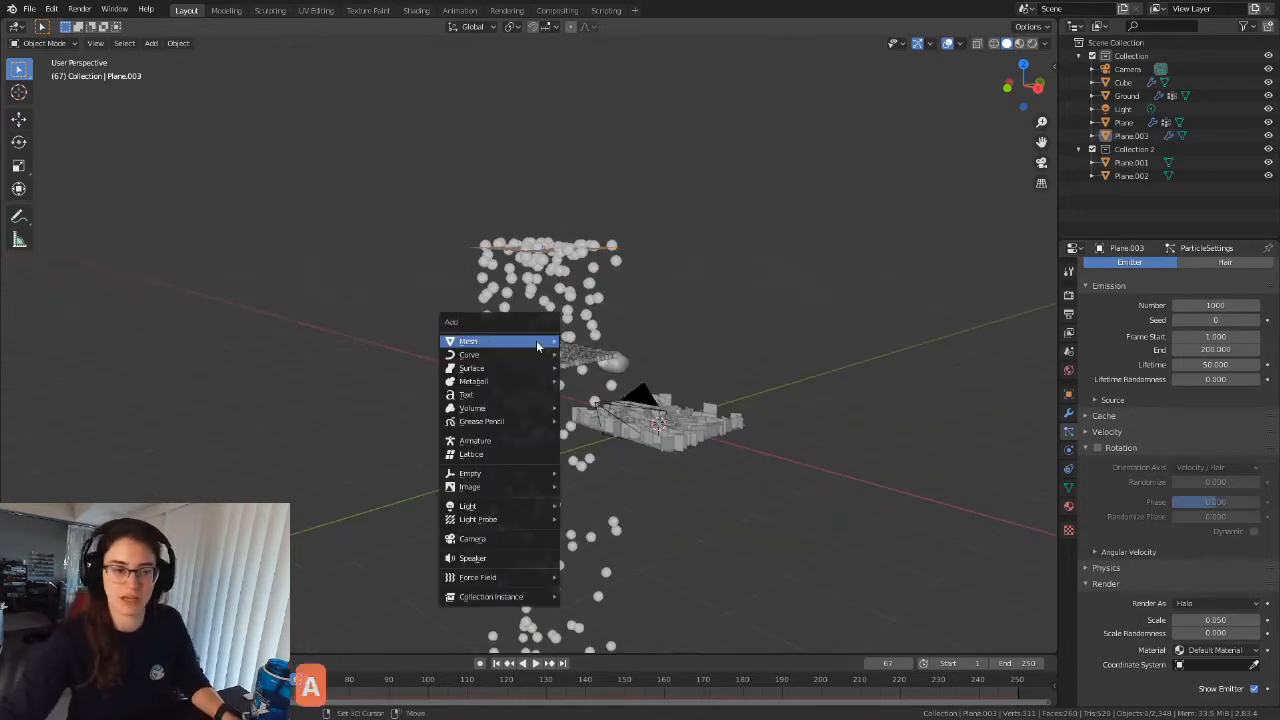
pyautogui.moveTo(510, 341)
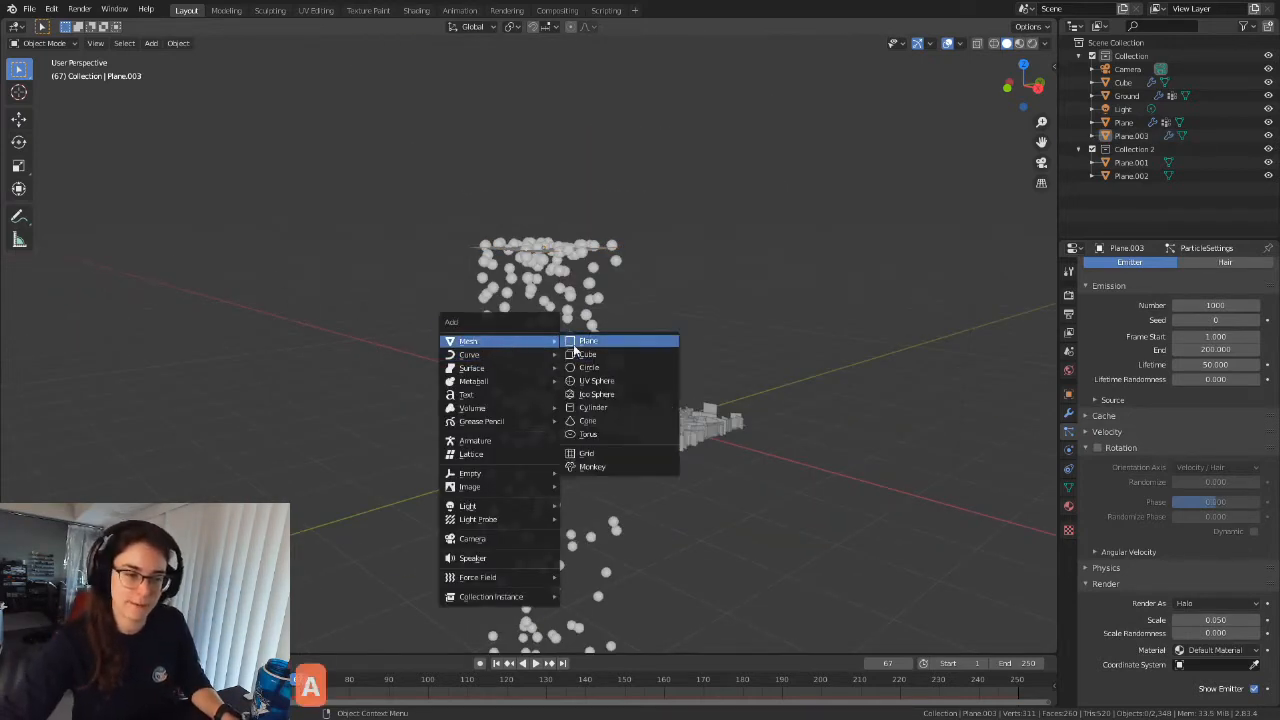
pyautogui.click(590, 354)
pyautogui.press('g')
pyautogui.click(459, 336)
pyautogui.scroll(8, 439, 337)
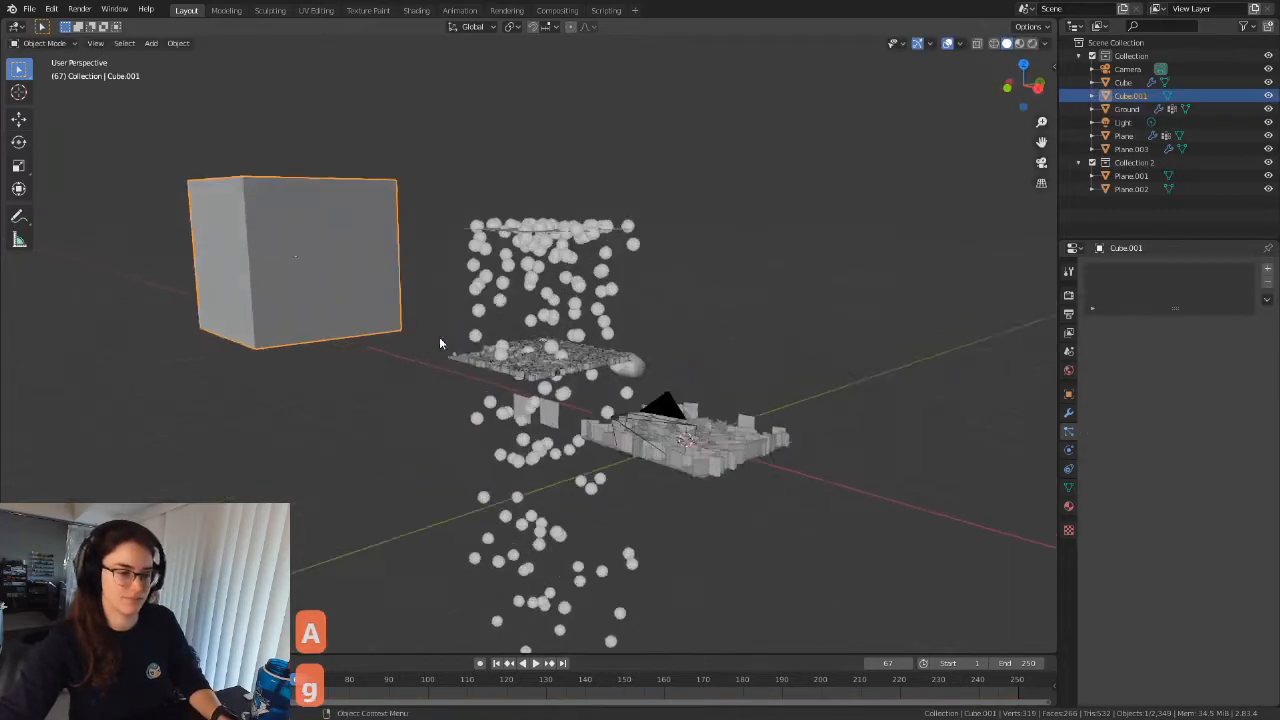
pyautogui.keyDown('shift'); pyautogui.moveTo(350, 320); pyautogui.dragTo(716, 428, button='middle'); pyautogui.keyUp('shift')
pyautogui.scroll(-3, 585, 350)
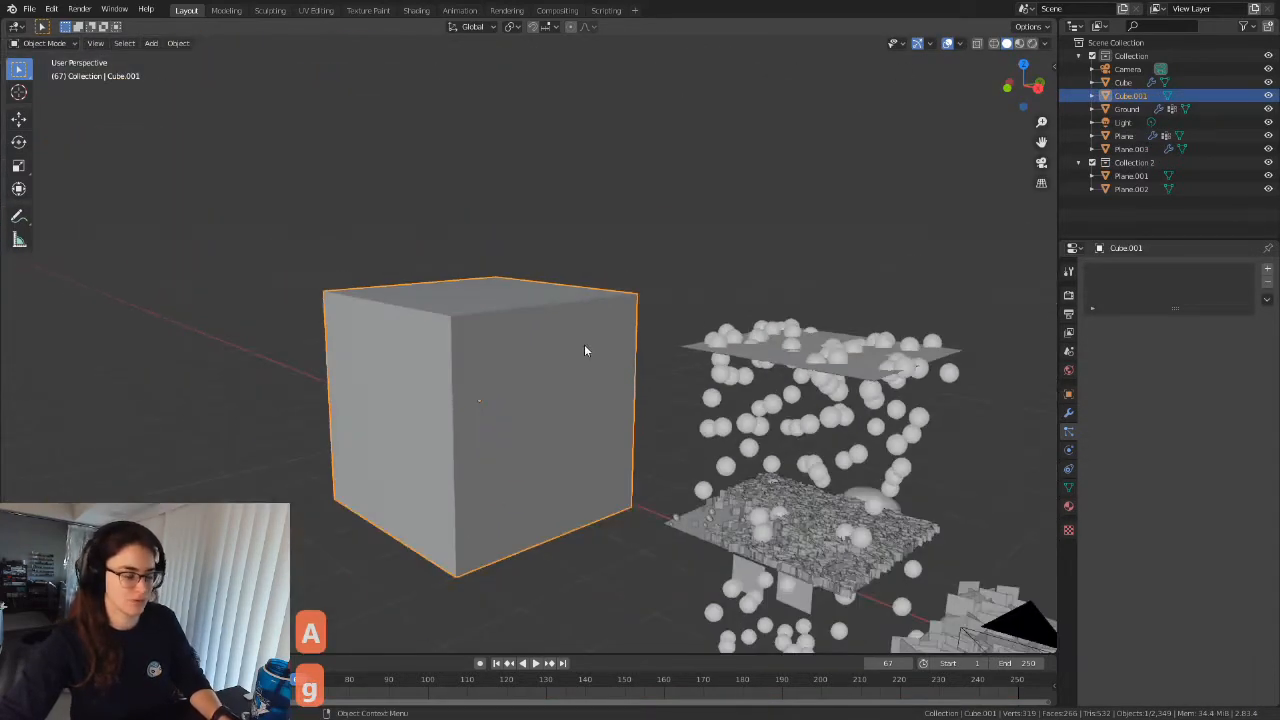
# Taper the new cube into a pyramid by scaling its top face to about 0.08.
pyautogui.press('Tab')
pyautogui.click(514, 302)
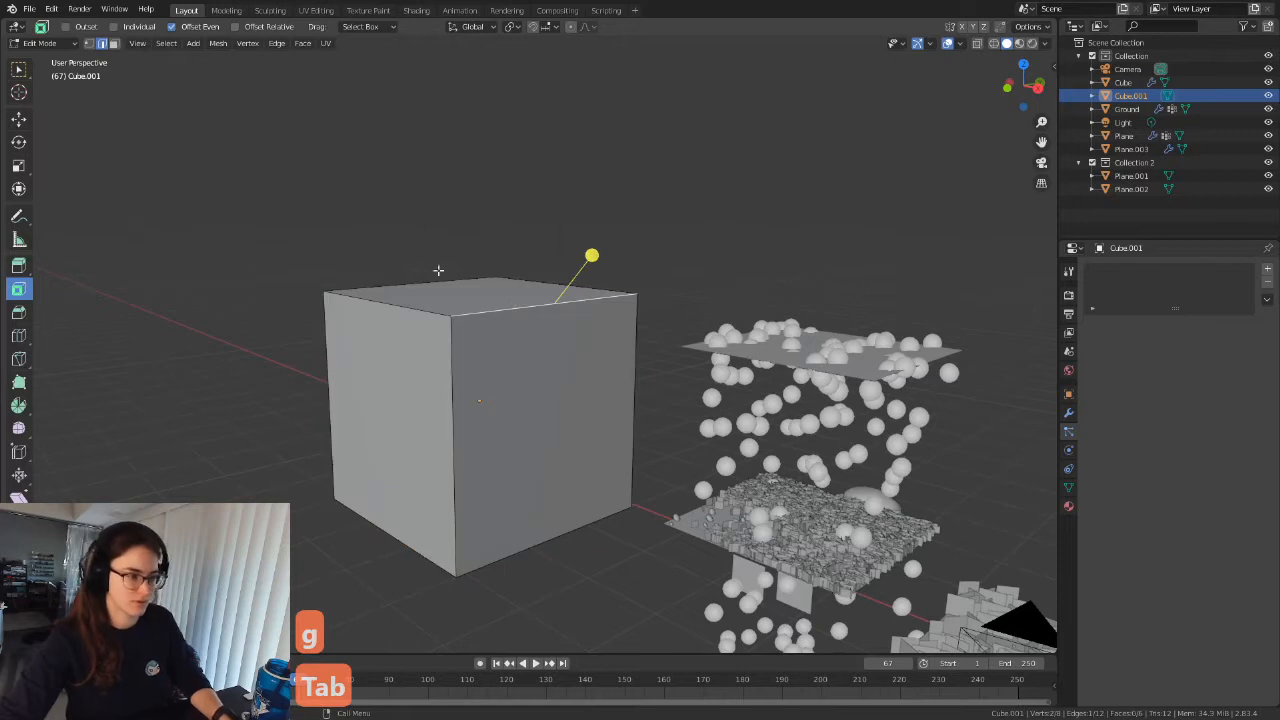
pyautogui.click(500, 293)
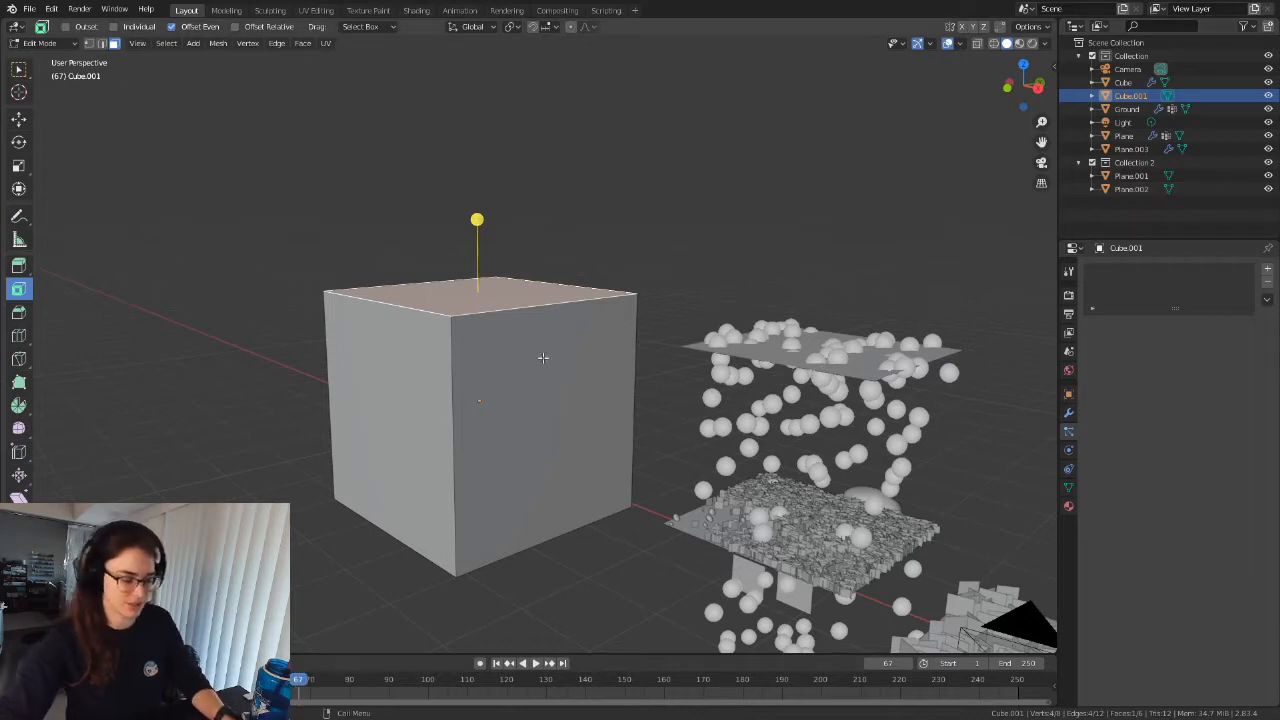
pyautogui.press('s')
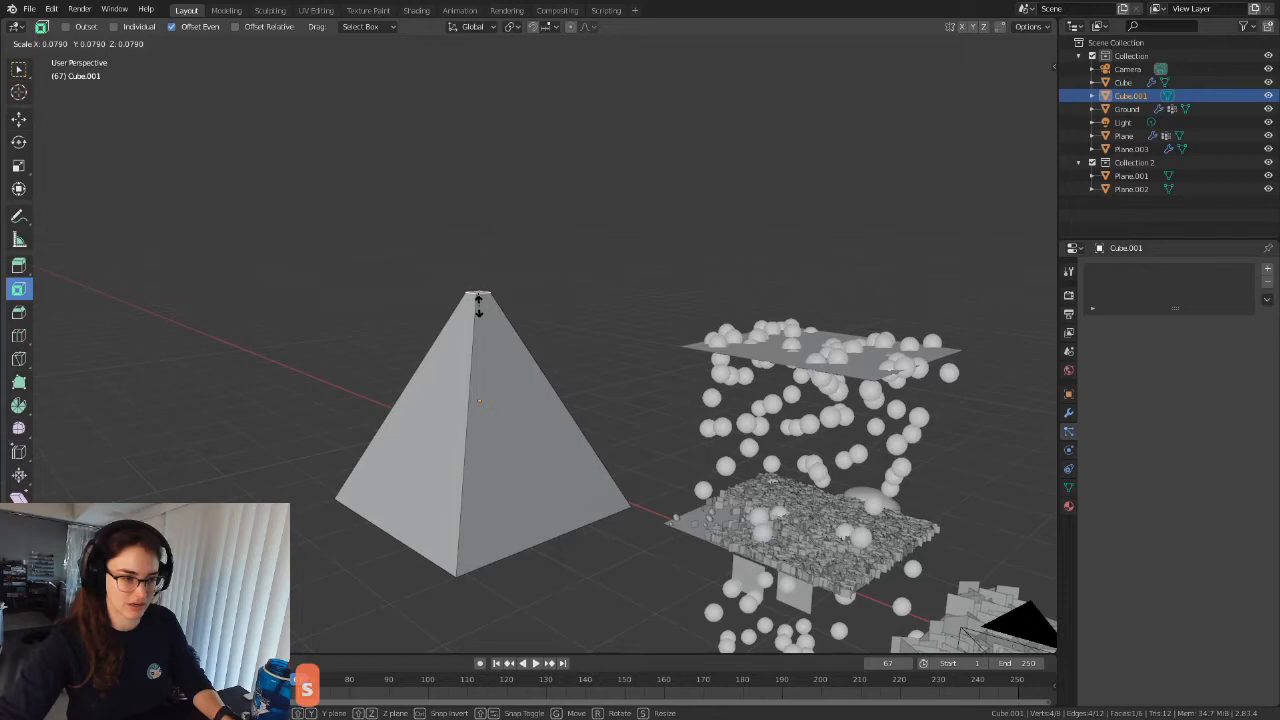
pyautogui.click(478, 303)
pyautogui.moveTo(478, 303); pyautogui.dragTo(595, 394, button='middle')
# Extrude the pyramid's bottom face a short distance downward and scale the extruded face smaller to taper the base.
pyautogui.click(494, 410)
pyautogui.moveTo(485, 396); pyautogui.dragTo(480, 446, button='middle')
pyautogui.press('e')
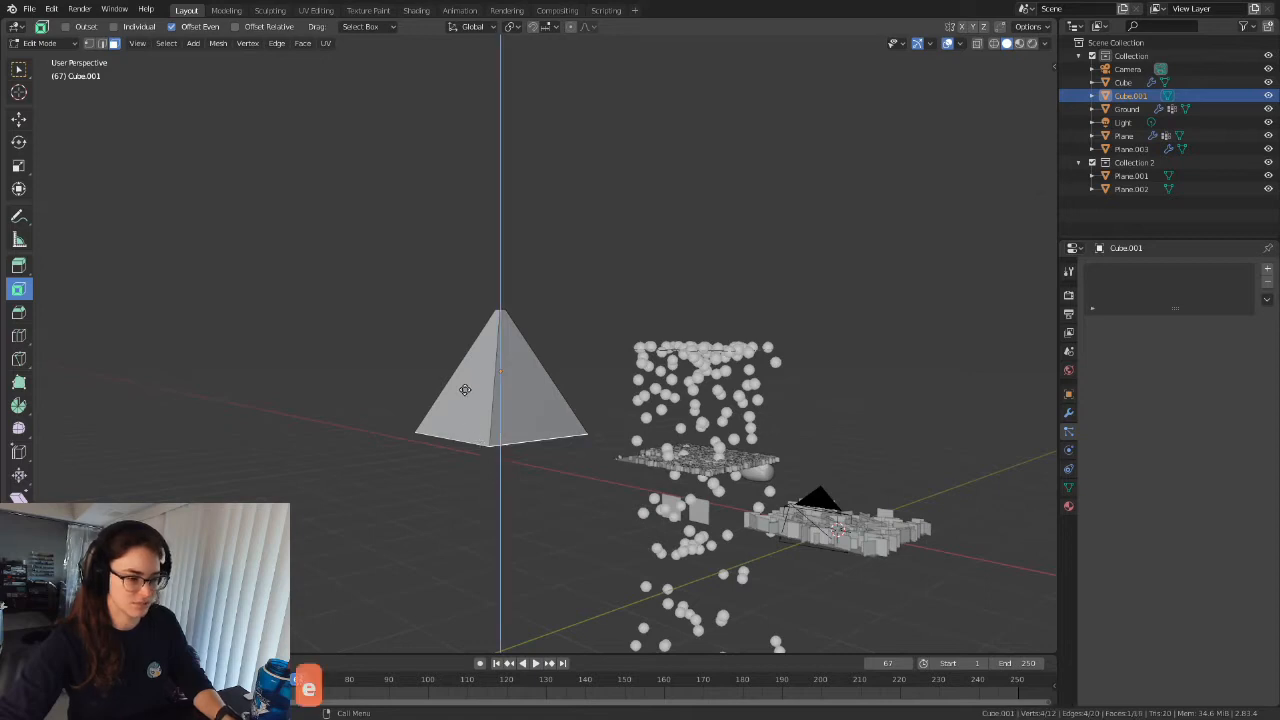
pyautogui.click(469, 439)
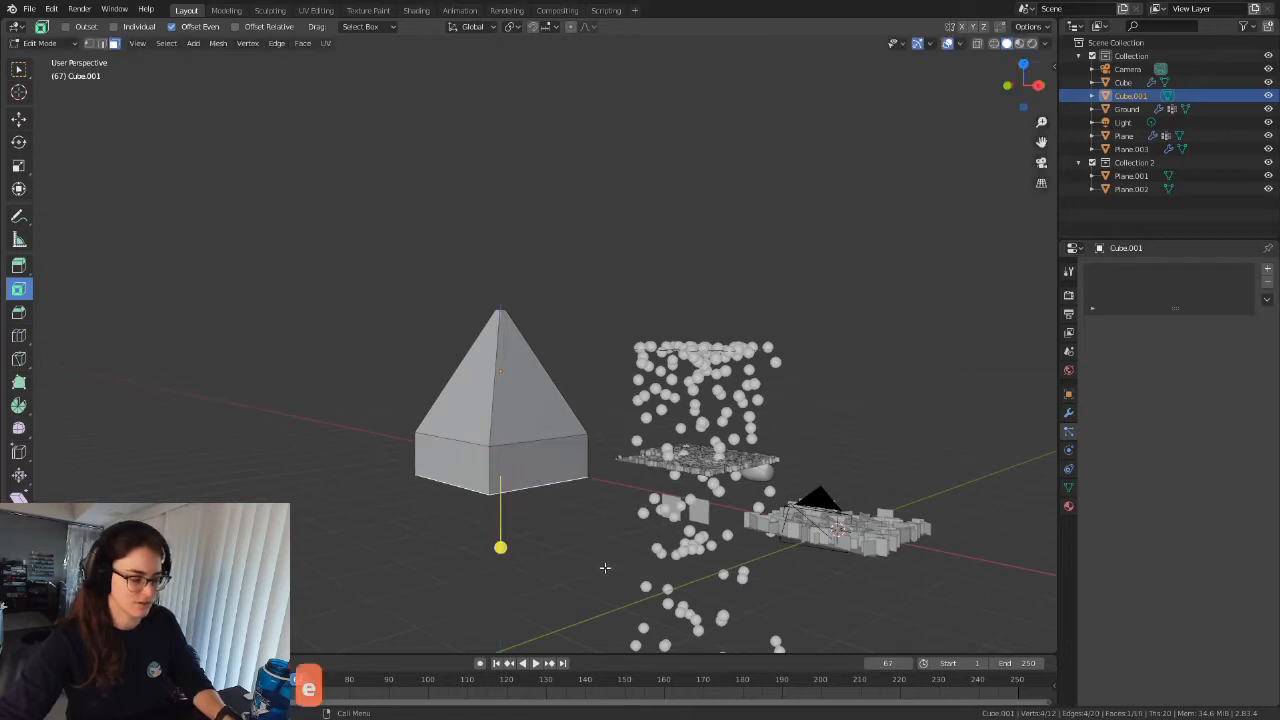
pyautogui.press('s')
pyautogui.click(531, 526)
pyautogui.moveTo(531, 526)
pyautogui.mouseDown(button='middle')
pyautogui.moveTo(589, 526)
pyautogui.moveTo(538, 541)
pyautogui.mouseUp(button='middle')
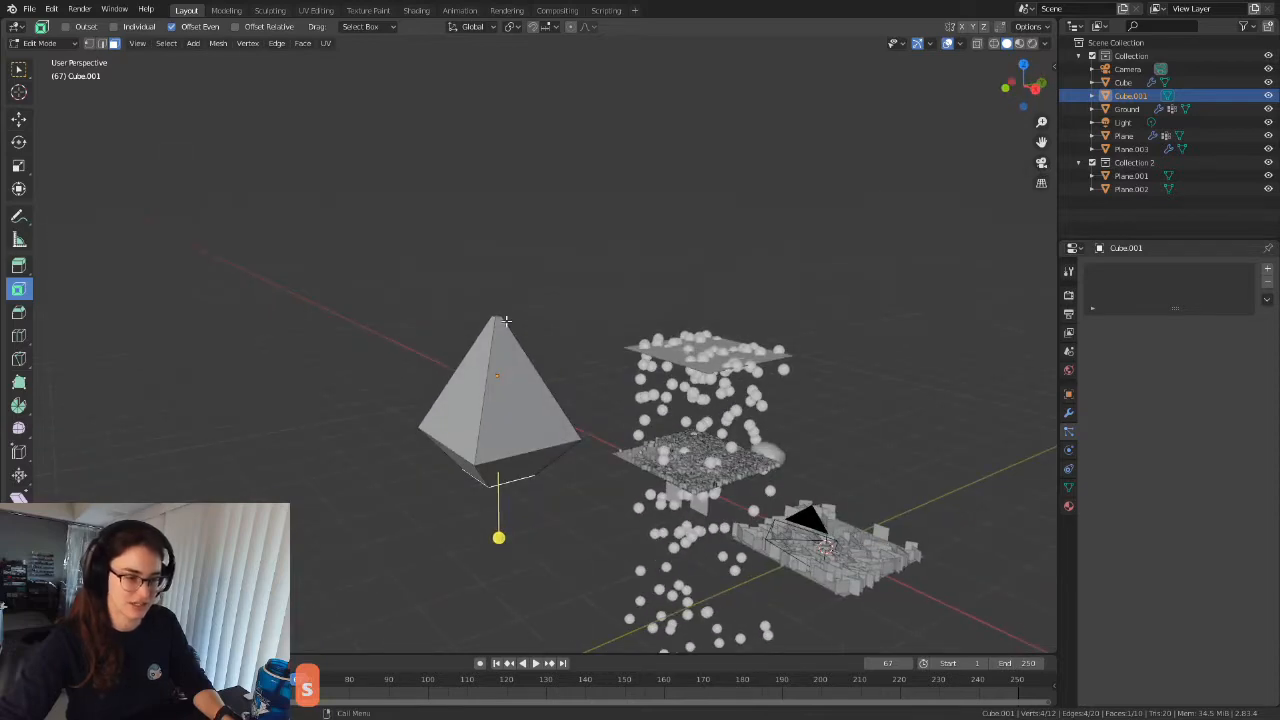
# Raise the shape's small top face along the Z axis to stretch the tip upward.
pyautogui.scroll(3, 484, 325)
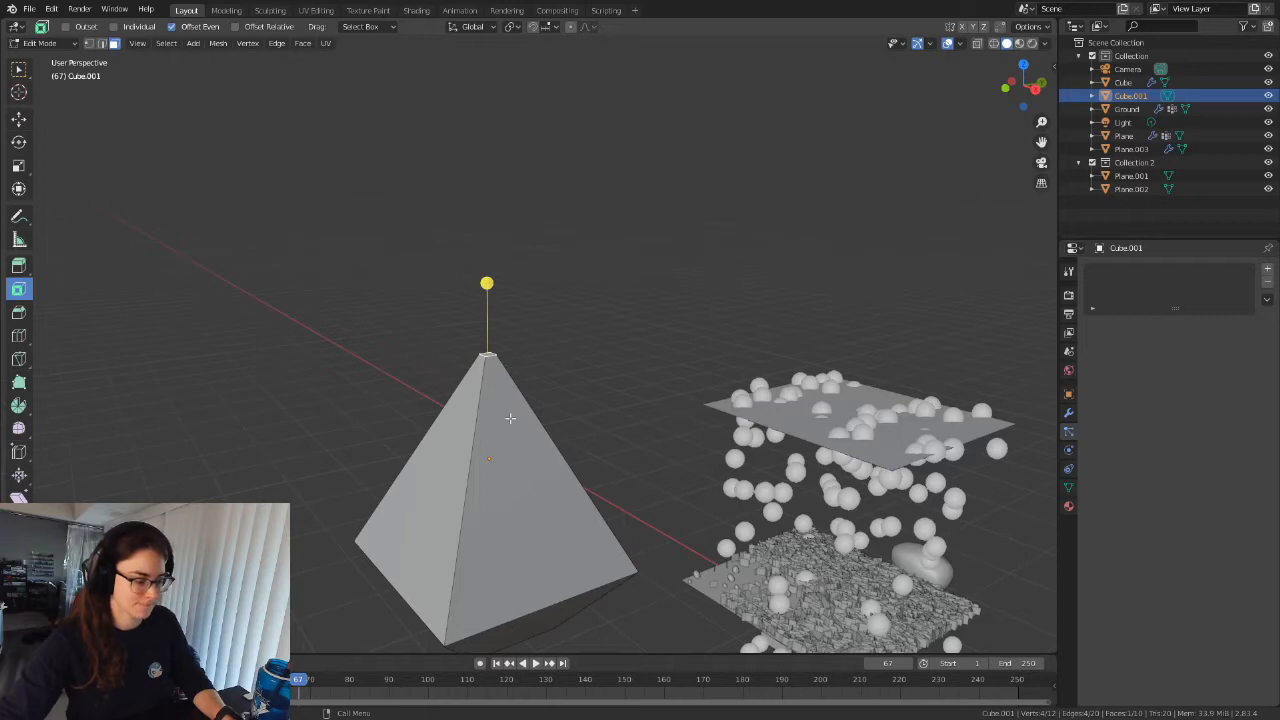
pyautogui.press('g')
pyautogui.press('z')
pyautogui.click(505, 208)
pyautogui.scroll(-1, 506, 204)
pyautogui.scroll(-4, 506, 204)
pyautogui.moveTo(556, 468); pyautogui.dragTo(570, 408, button='middle')
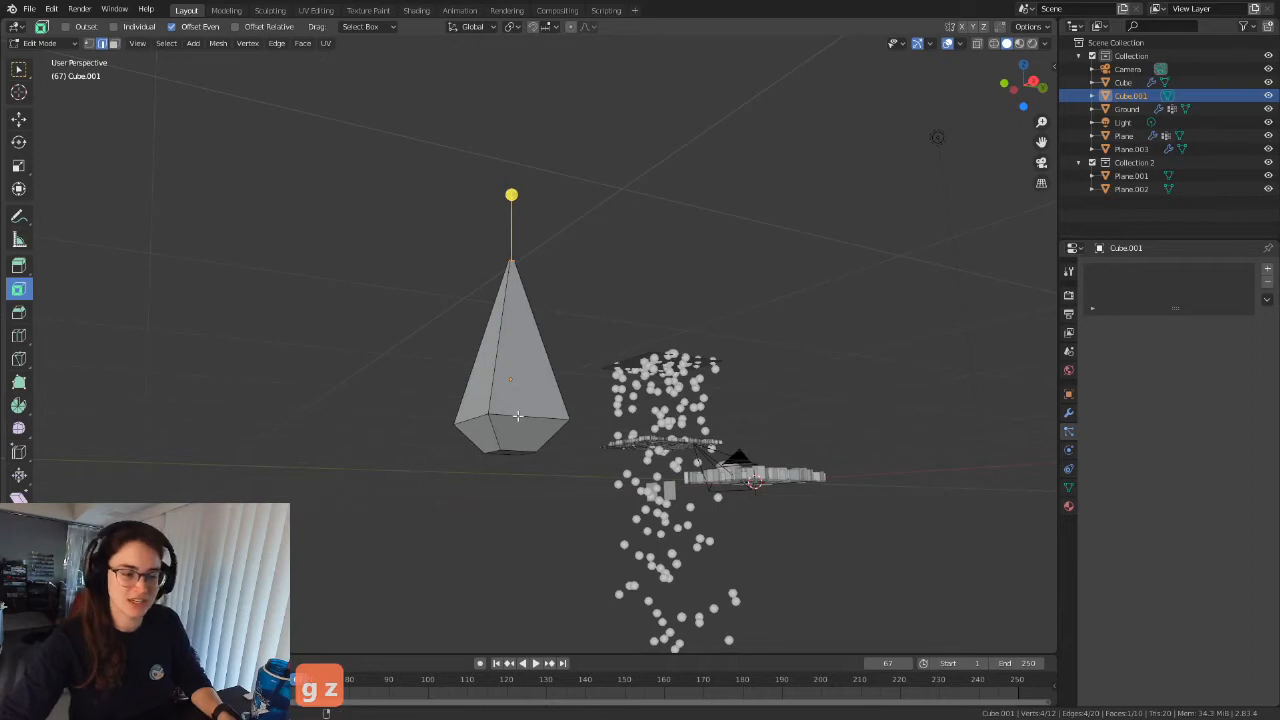
# Slide the edge loop at the shape's widest part slightly upward along the sides.
pyautogui.press('g')
pyautogui.press('g')
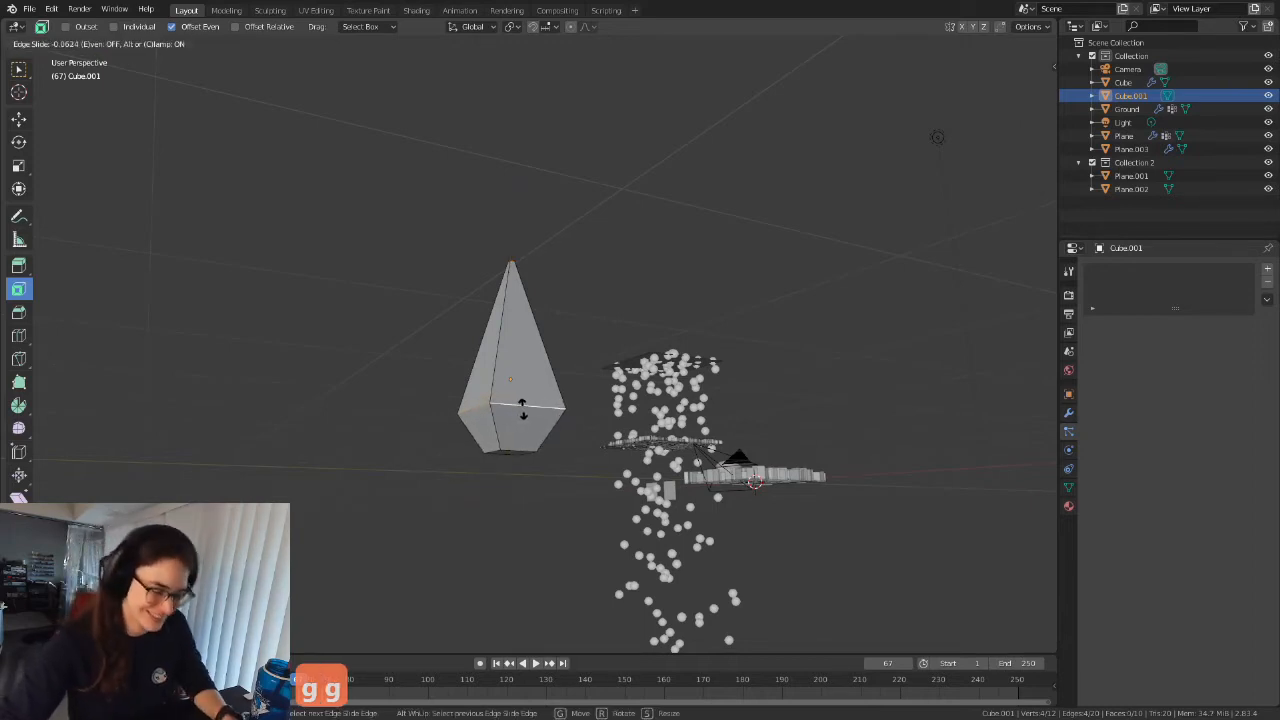
pyautogui.click(523, 409)
pyautogui.scroll(-2, 554, 451)
pyautogui.moveTo(554, 451); pyautogui.dragTo(646, 469, button='middle')
pyautogui.scroll(4, 574, 461)
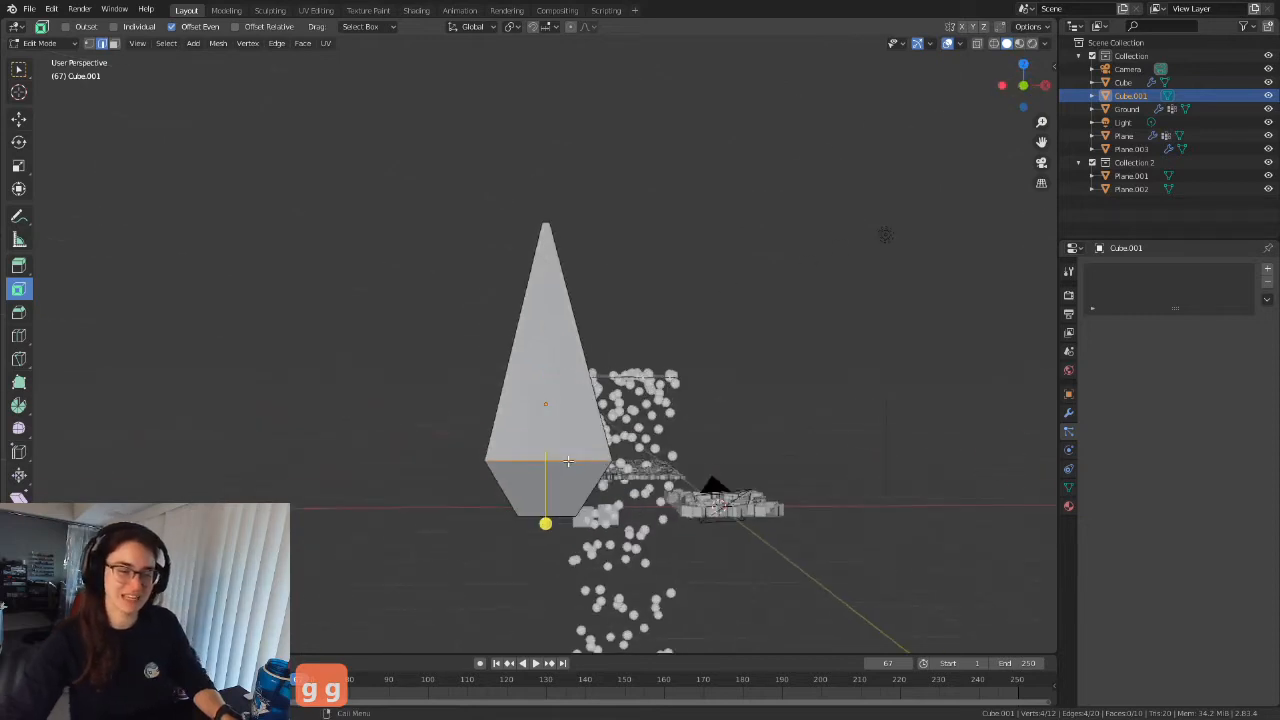
# Shade the drop shape smooth in Object Mode and add a Subdivision Surface modifier to it.
pyautogui.rightClick(573, 461)
pyautogui.press('Tab')
pyautogui.rightClick(551, 363)
pyautogui.scroll(-3, 576, 386)
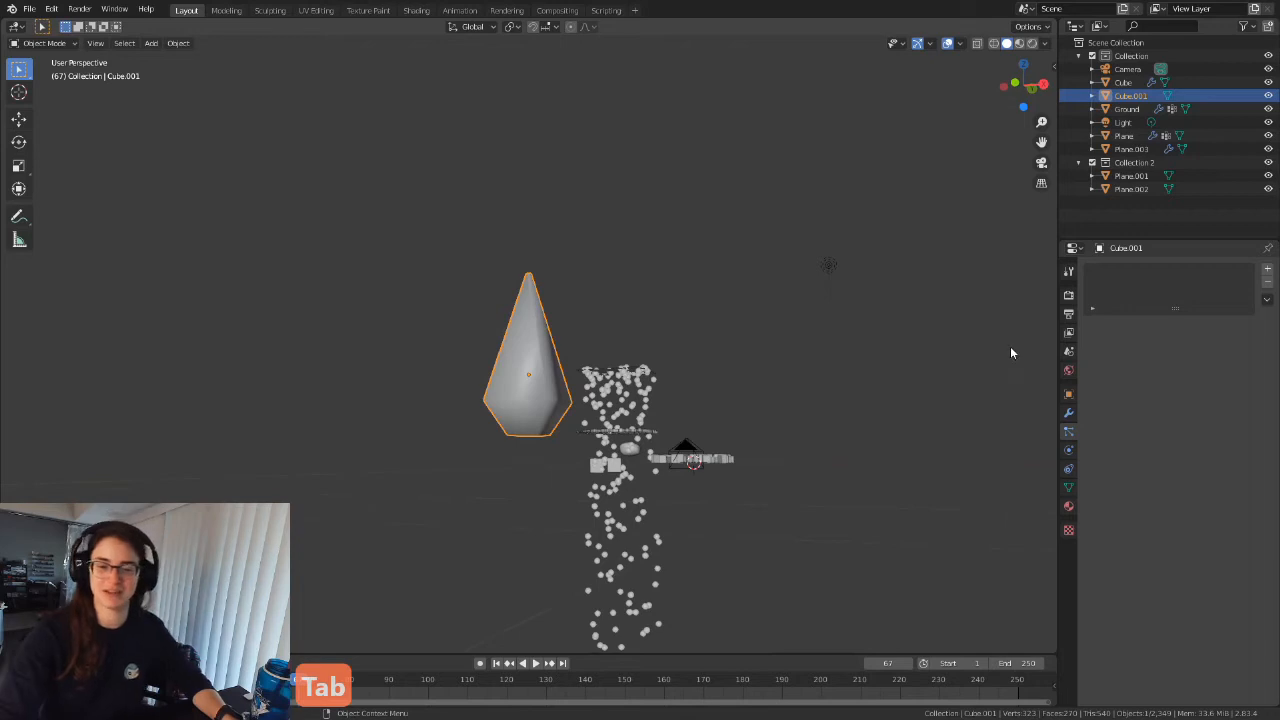
pyautogui.click(1068, 413)
pyautogui.click(1128, 274)
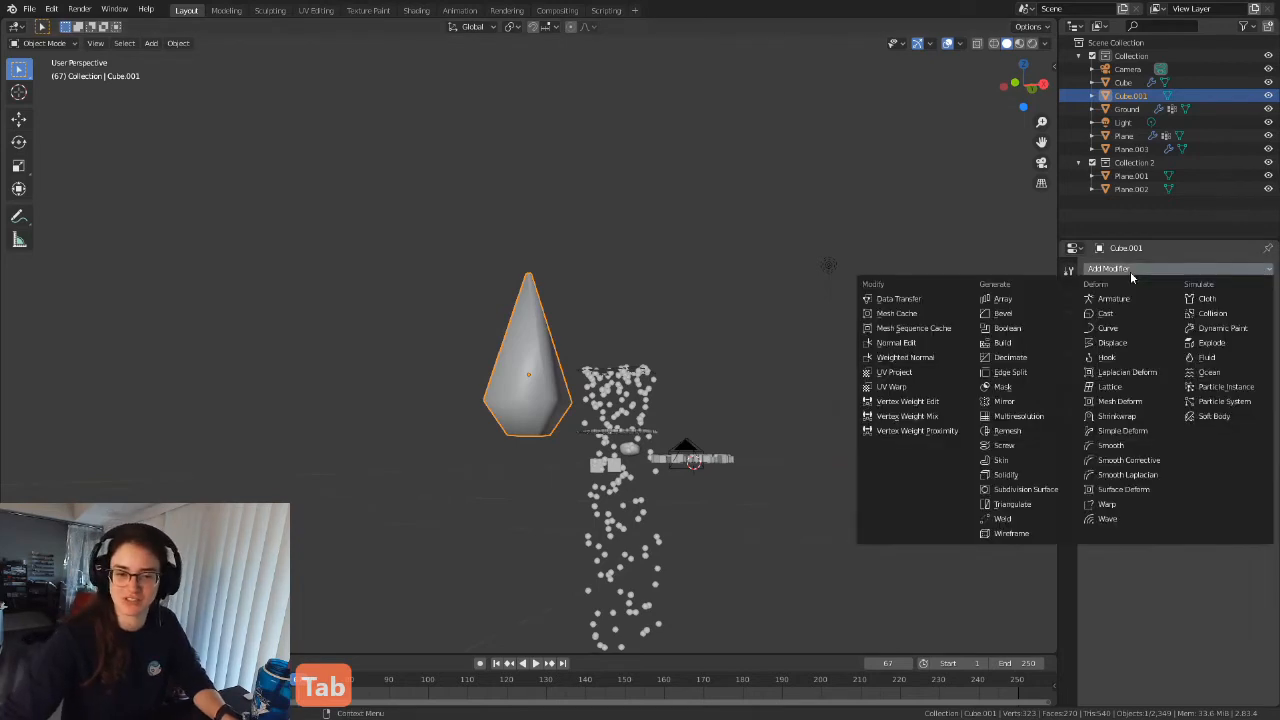
pyautogui.click(1010, 480)
pyautogui.scroll(-2, 648, 442)
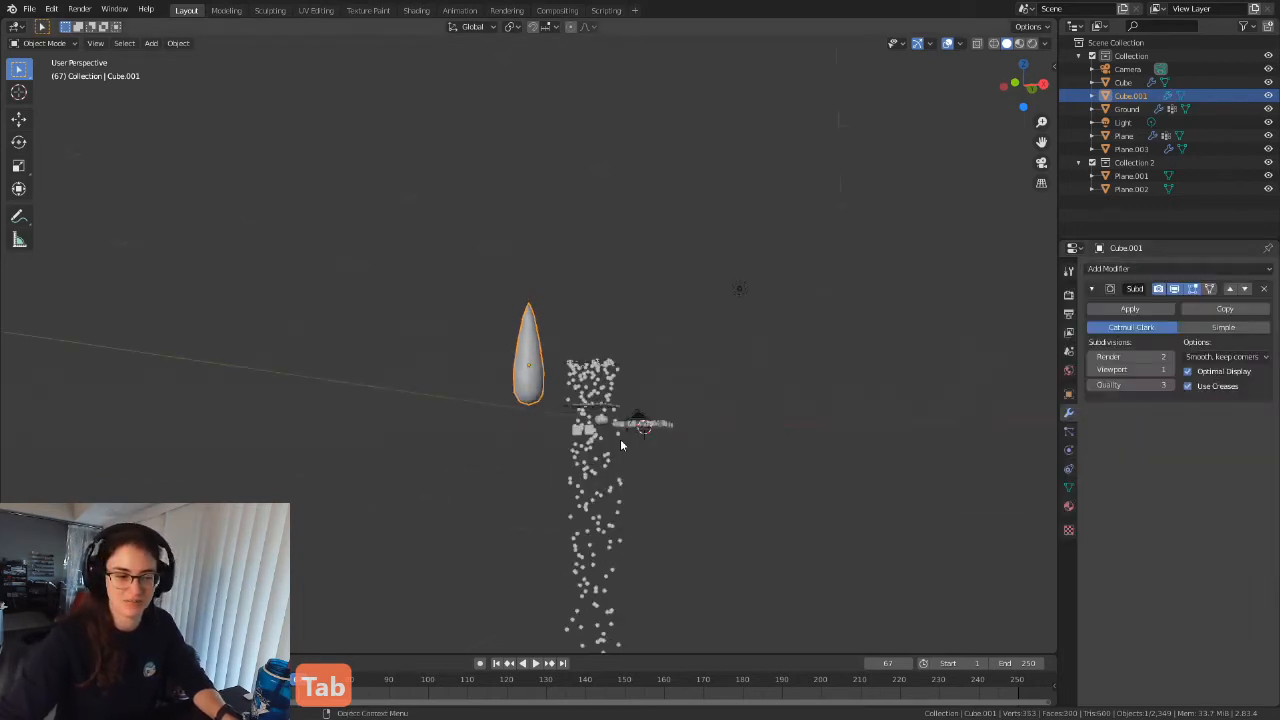
pyautogui.moveTo(640, 440); pyautogui.dragTo(576, 449, button='middle')
pyautogui.scroll(8, 585, 442)
pyautogui.scroll(-3, 585, 443)
pyautogui.scroll(-5, 585, 449)
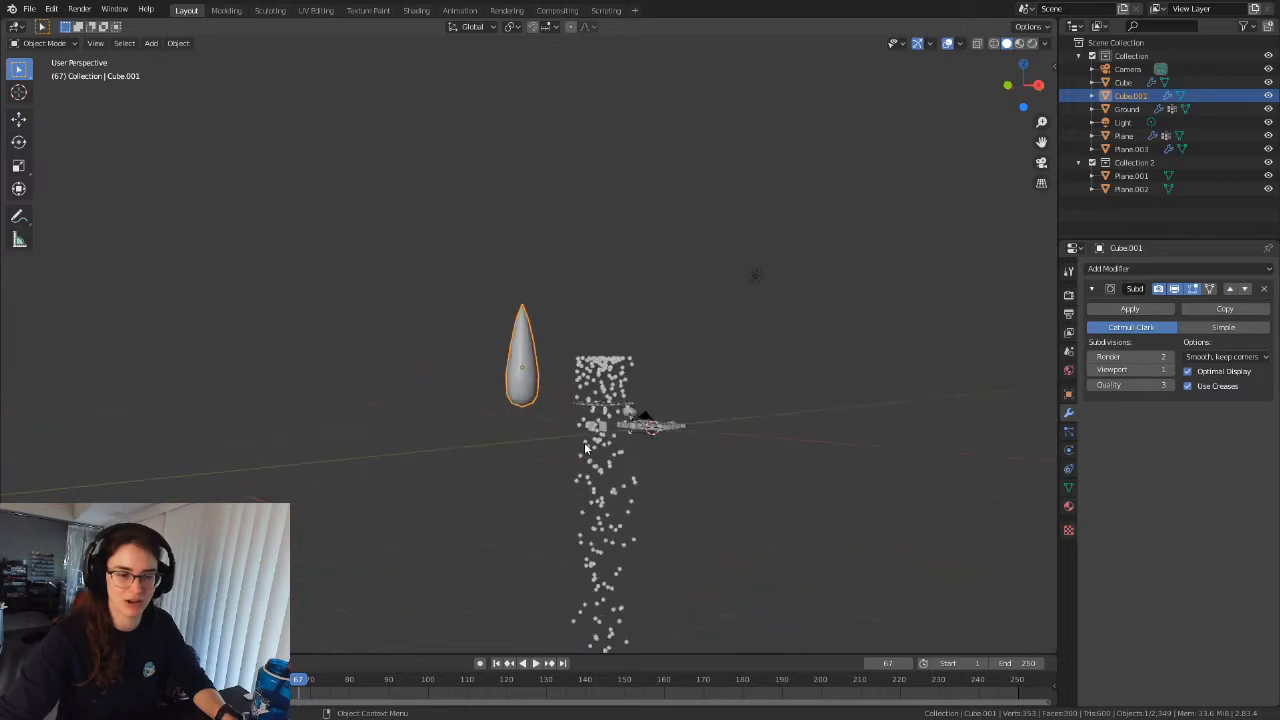
pyautogui.scroll(7, 585, 446)
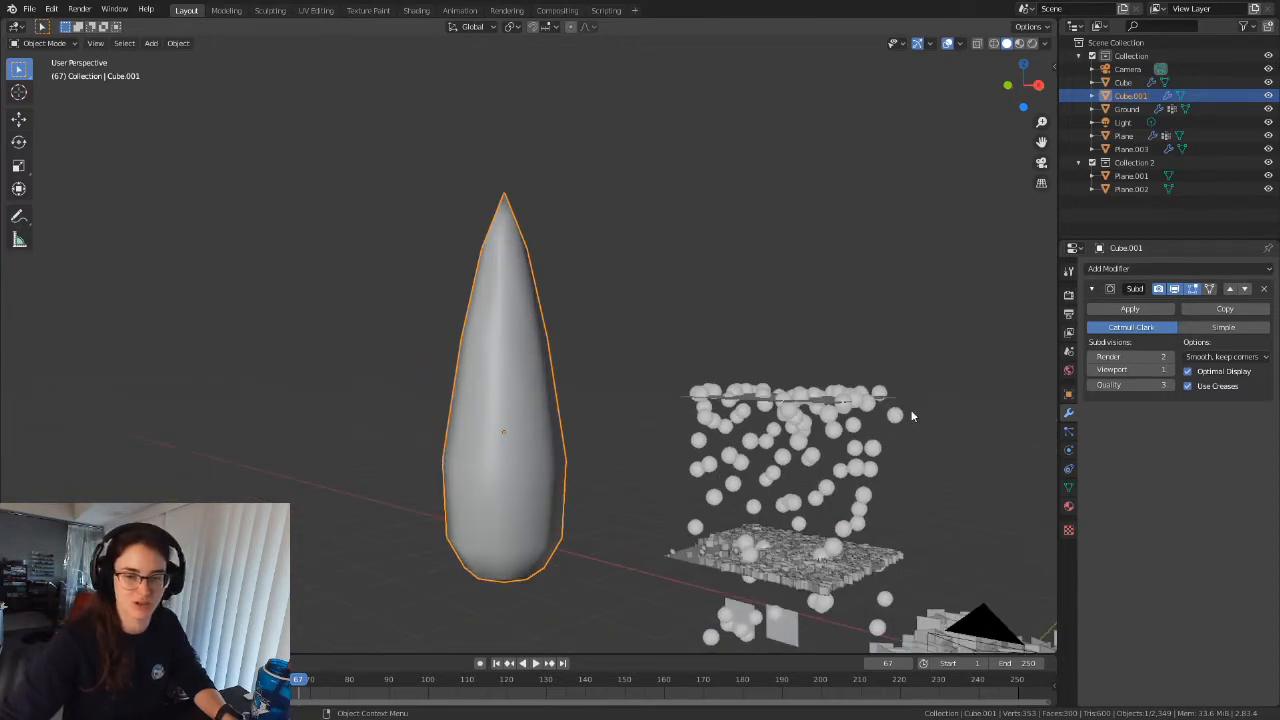
# Scale up the edge loop around the drop's widest part to give it a fuller belly.
pyautogui.scroll(-3, 586, 449)
pyautogui.scroll(-4, 677, 401)
pyautogui.moveTo(602, 370); pyautogui.dragTo(706, 420, button='middle')
pyautogui.scroll(7, 522, 395)
pyautogui.moveTo(516, 420); pyautogui.dragTo(595, 403, button='middle')
pyautogui.press('Tab')
pyautogui.scroll(-2, 587, 503)
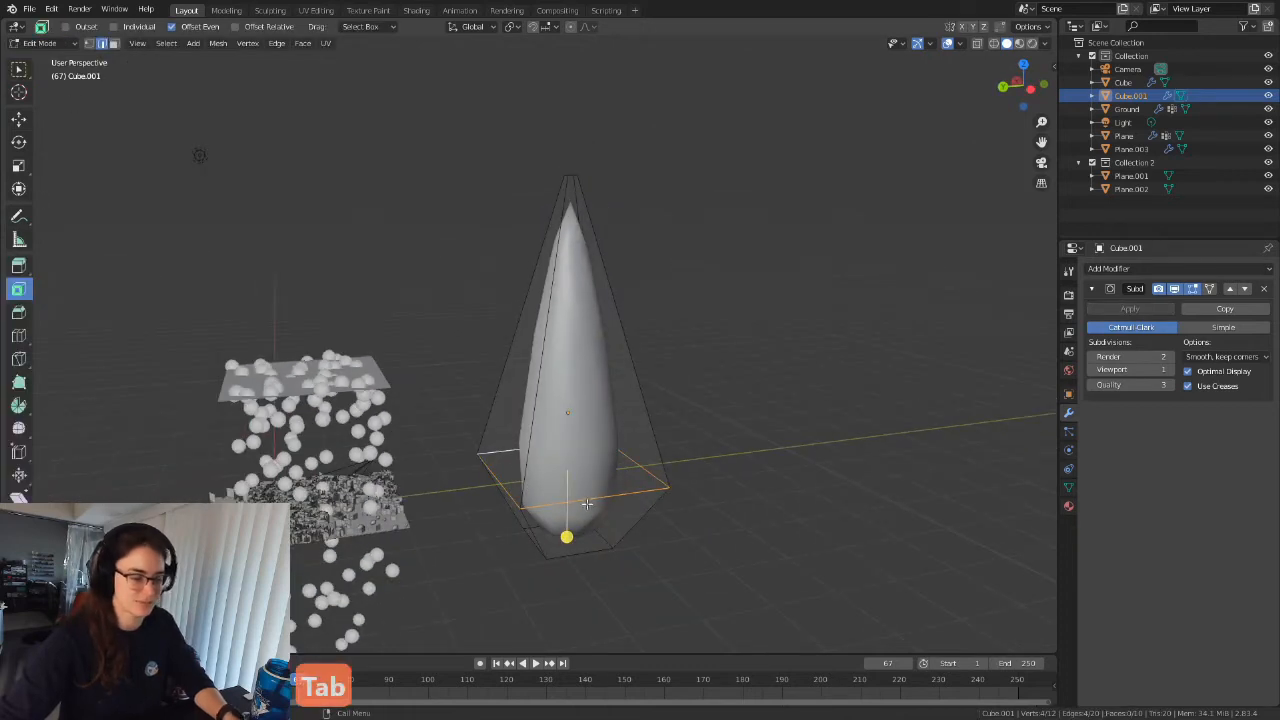
pyautogui.press('s')
pyautogui.click(588, 501)
pyautogui.moveTo(588, 501); pyautogui.dragTo(610, 390, button='middle')
pyautogui.scroll(-4, 566, 421)
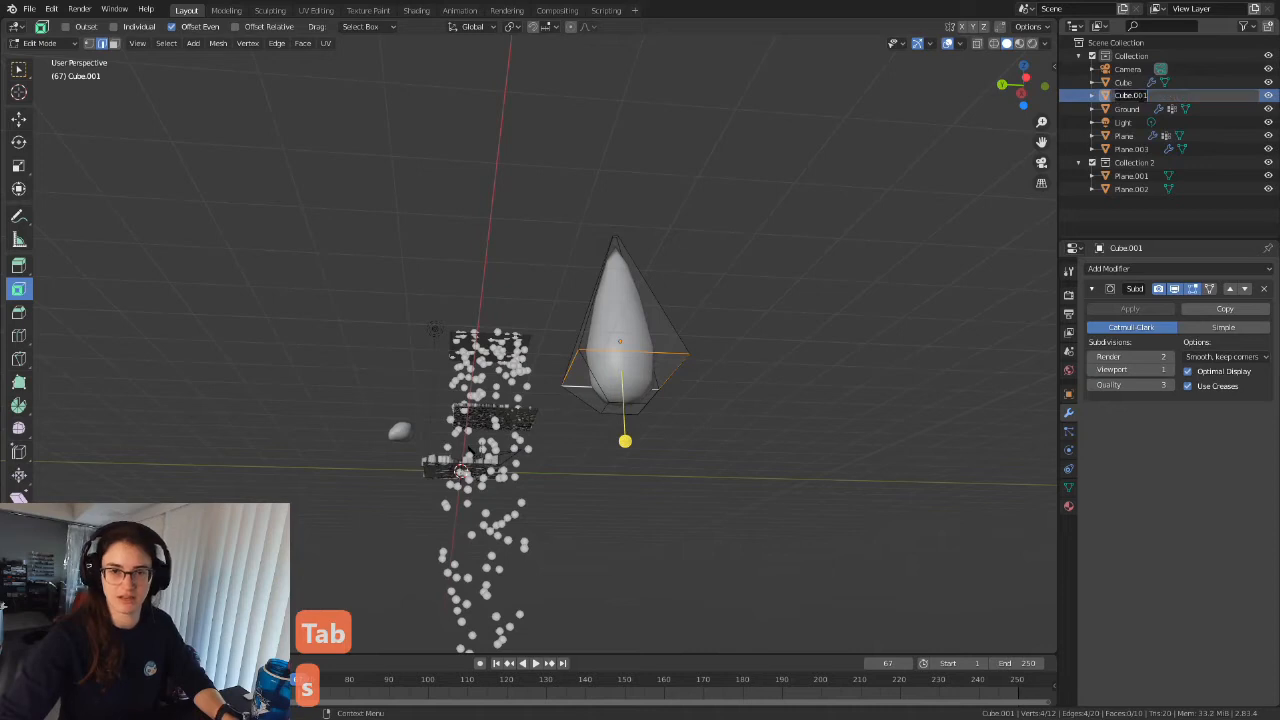
# Rename the drop object as Raindtoo and return to Object Mode.
pyautogui.write('Rain')
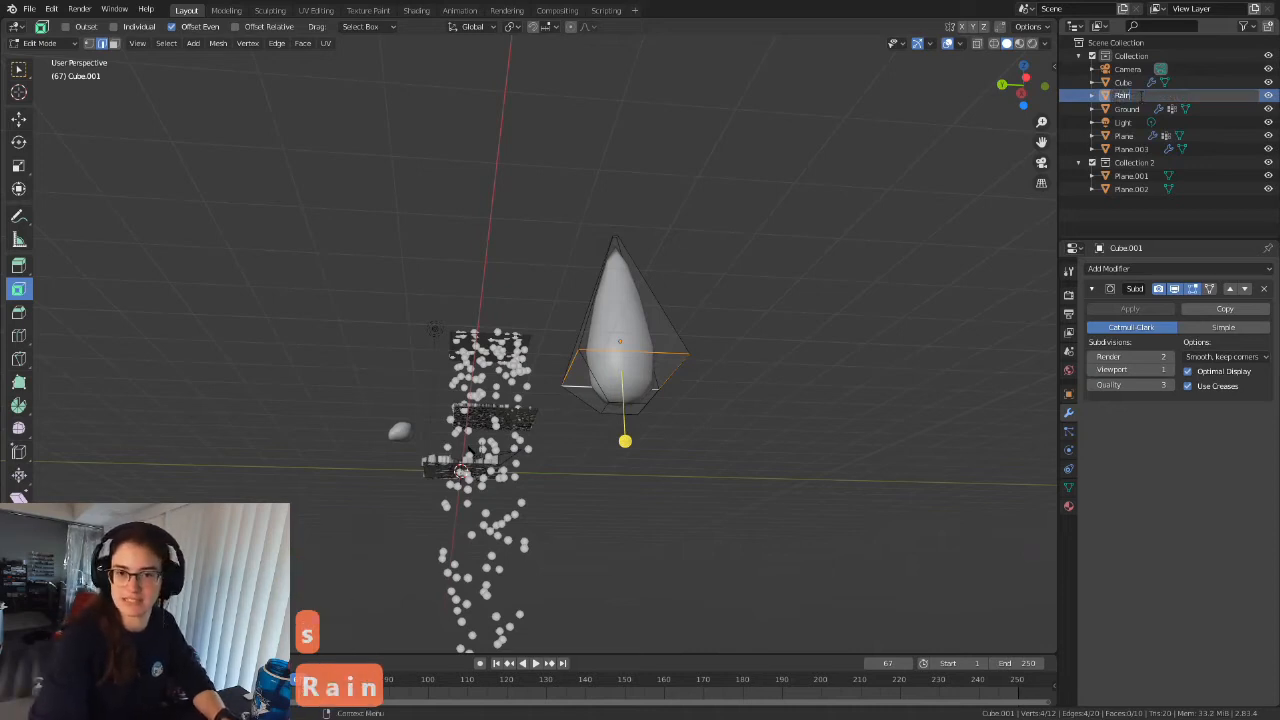
pyautogui.write('dtoo')
pyautogui.press('Return')
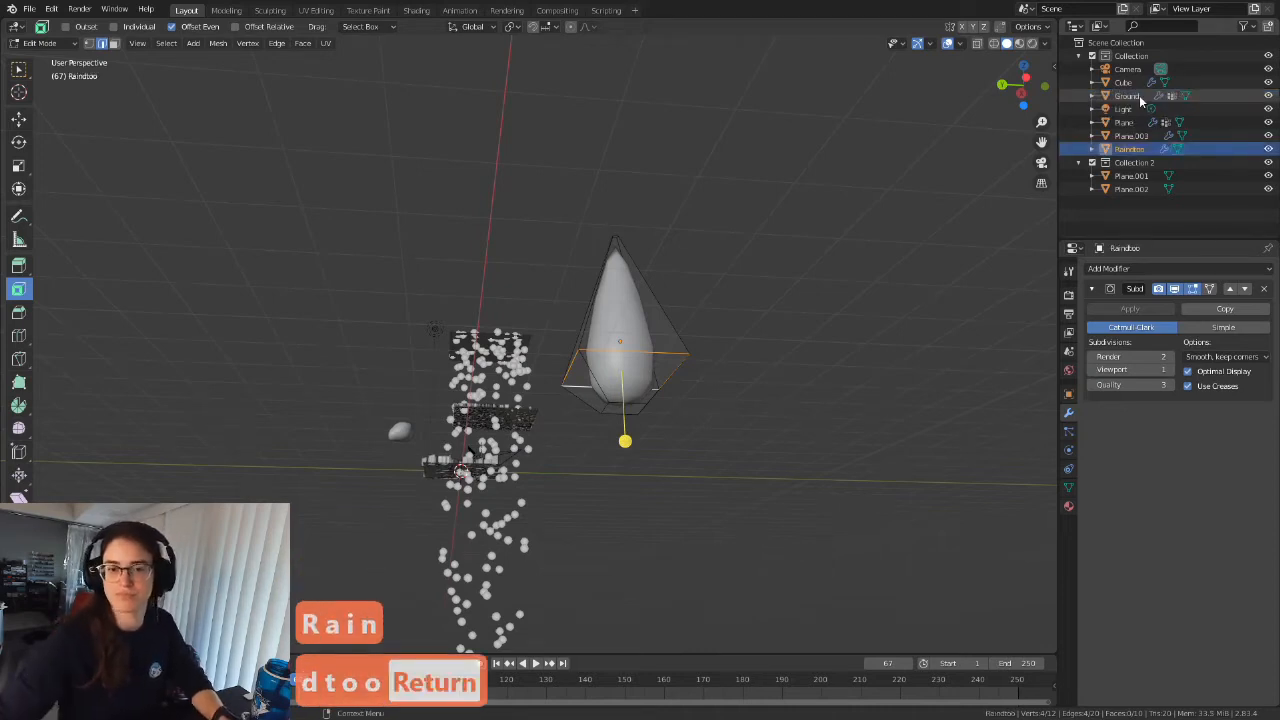
pyautogui.scroll(8, 631, 371)
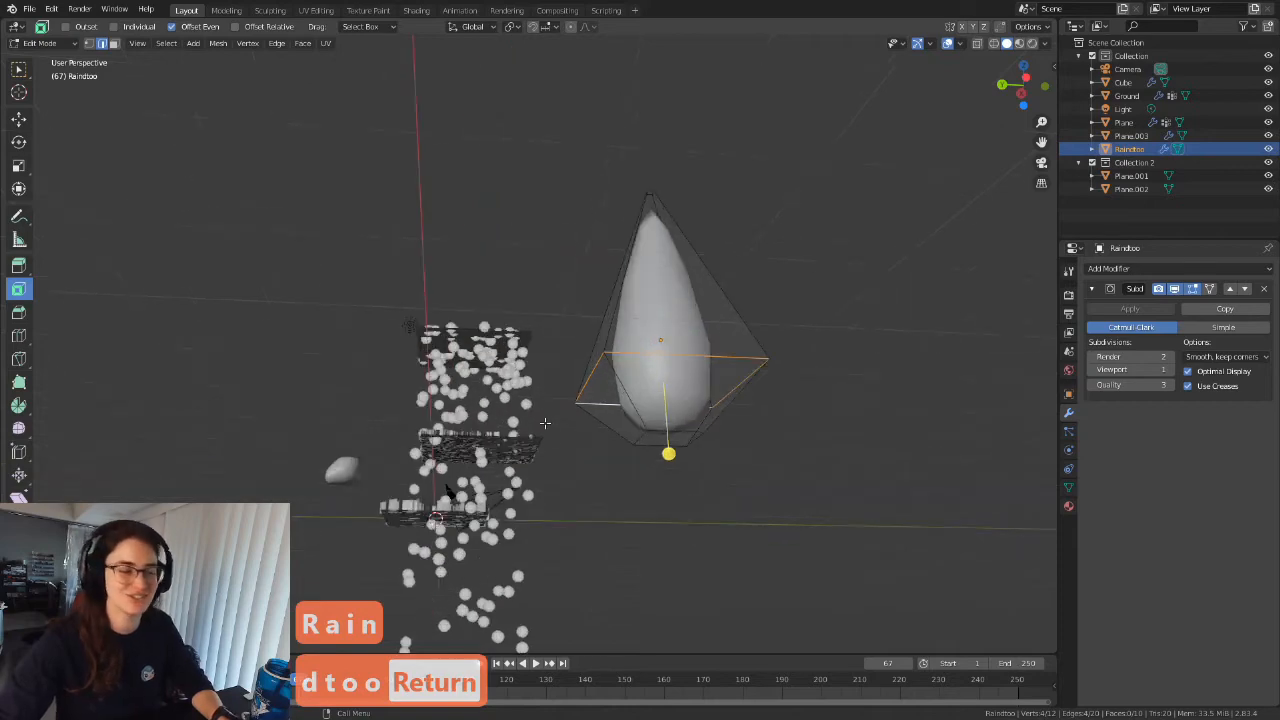
pyautogui.scroll(3, 628, 402)
pyautogui.press('Tab')
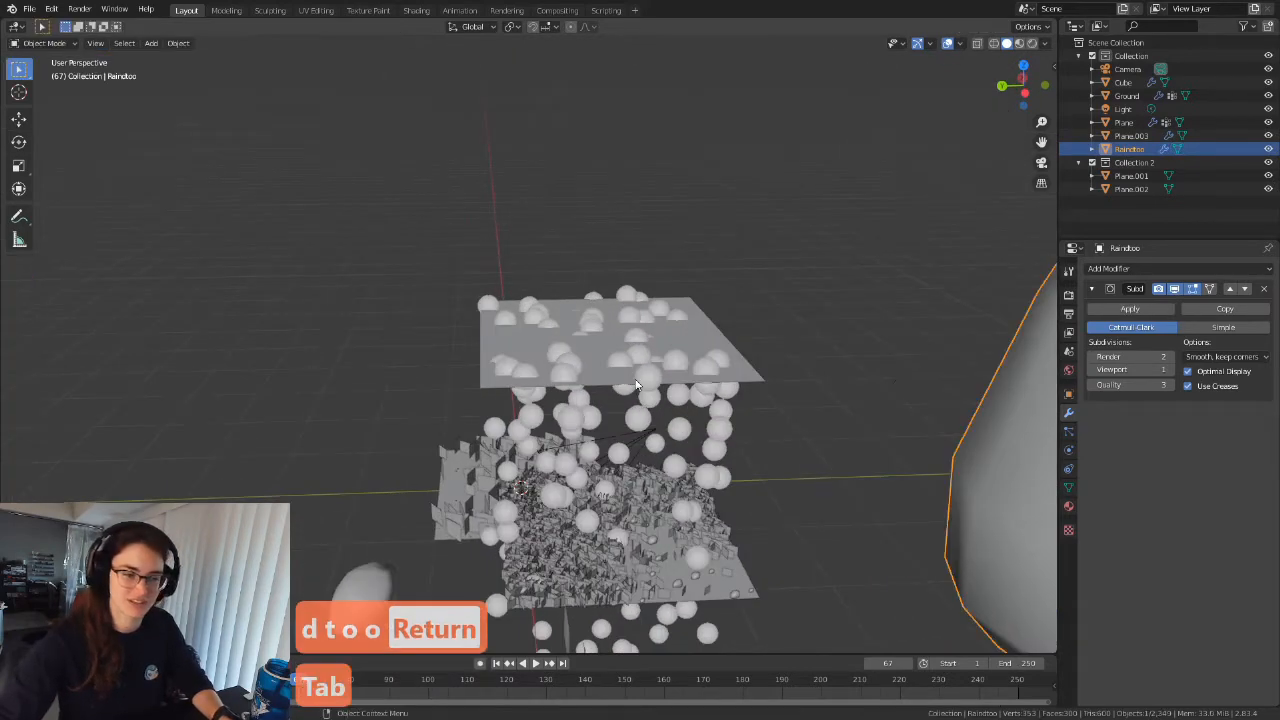
# Set the raised emitter plane's particles to render as Object.
pyautogui.click(572, 337)
pyautogui.scroll(-5, 560, 335)
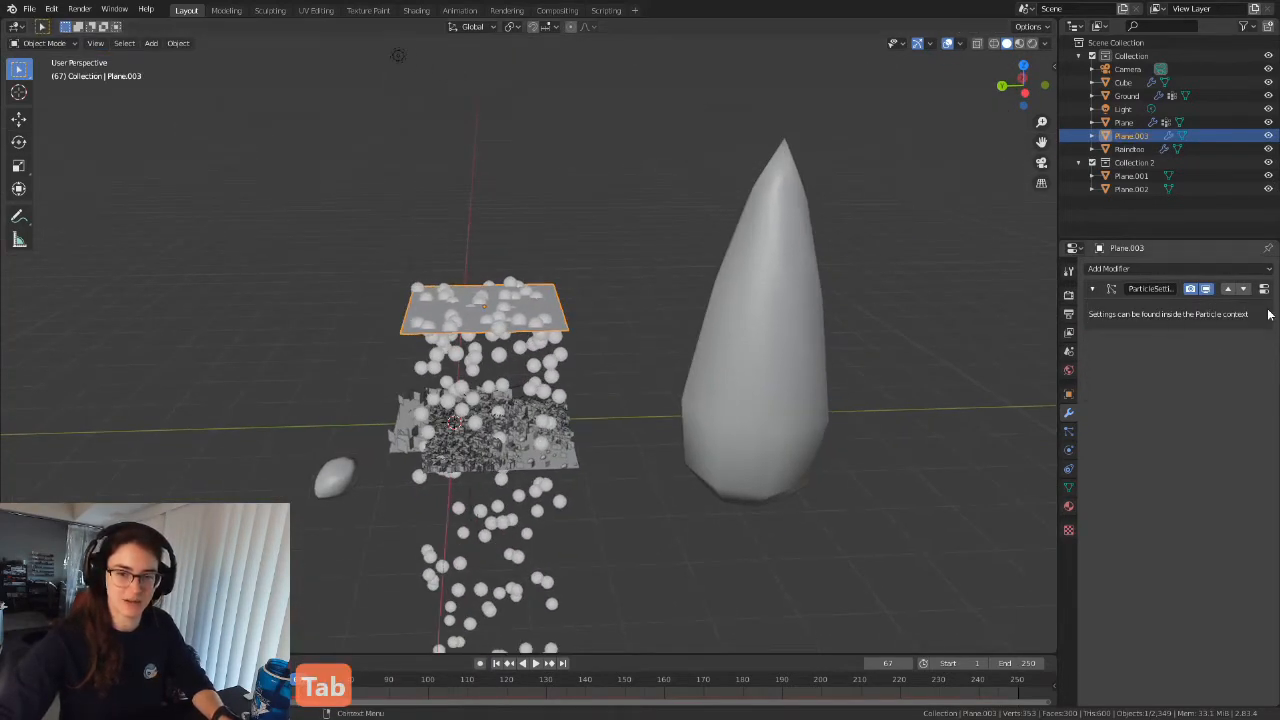
pyautogui.click(1264, 289)
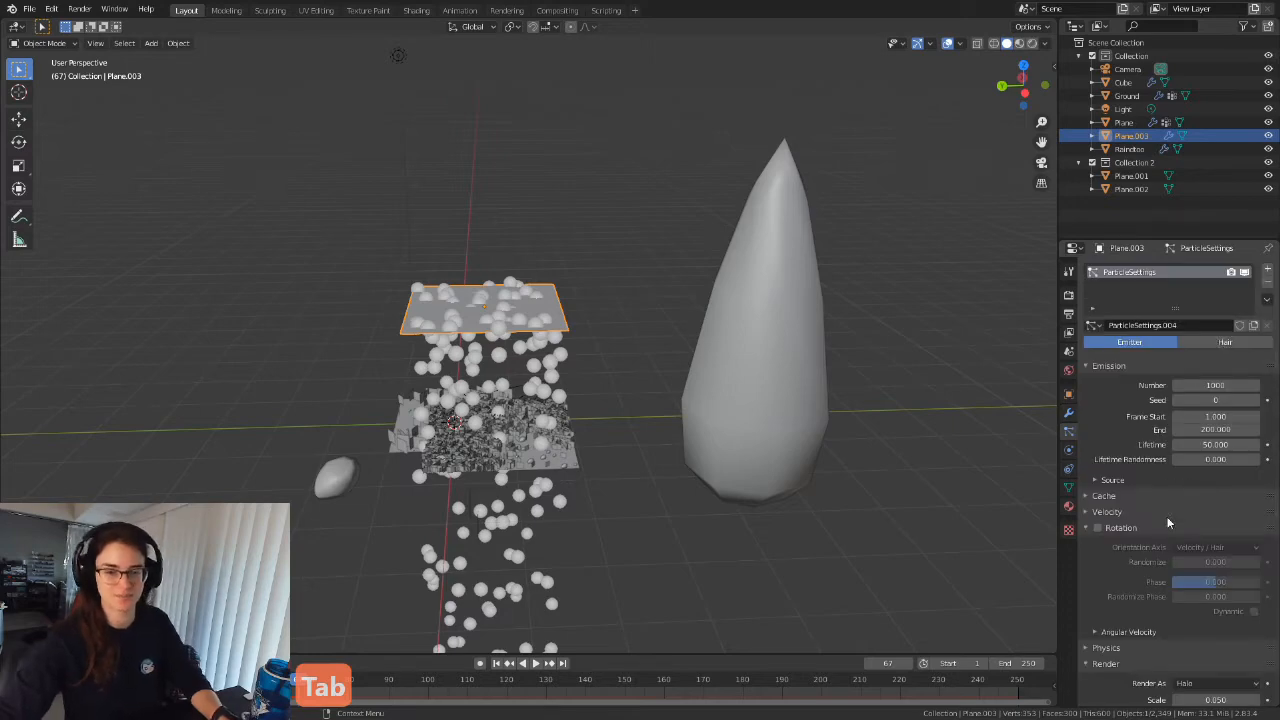
pyautogui.scroll(6, 577, 364)
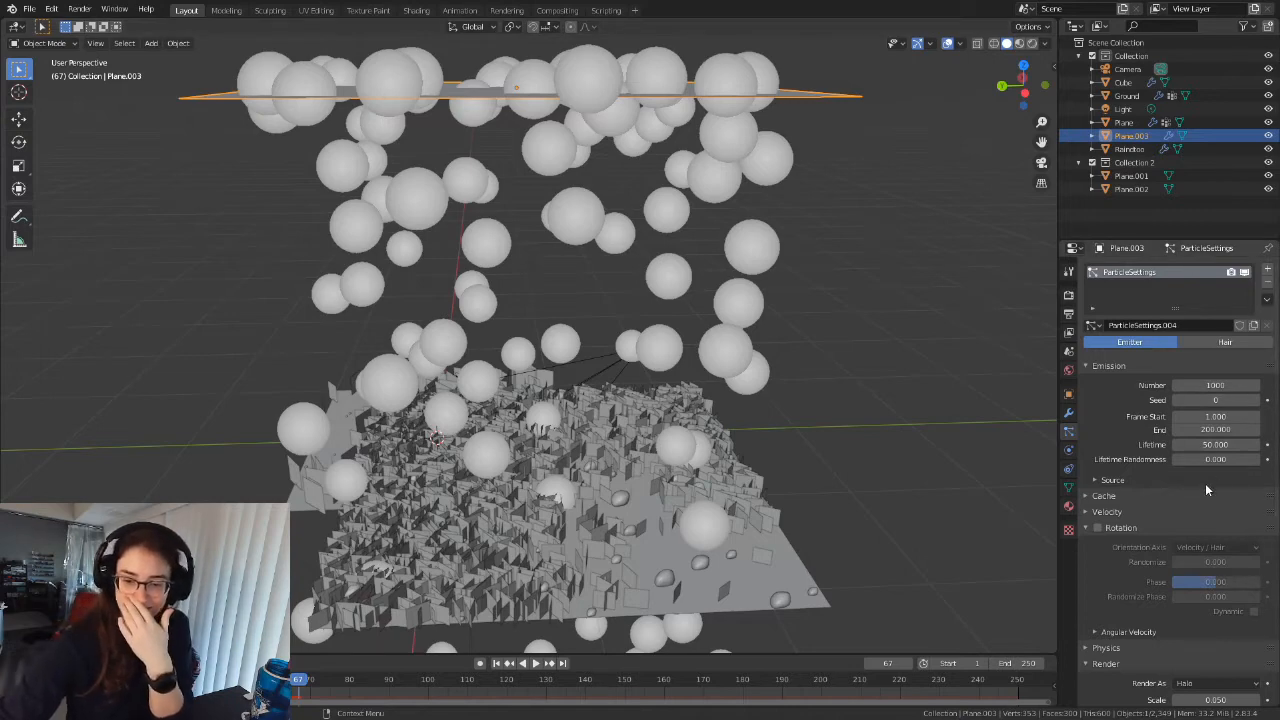
pyautogui.scroll(-3, 1200, 497)
pyautogui.click(1216, 577)
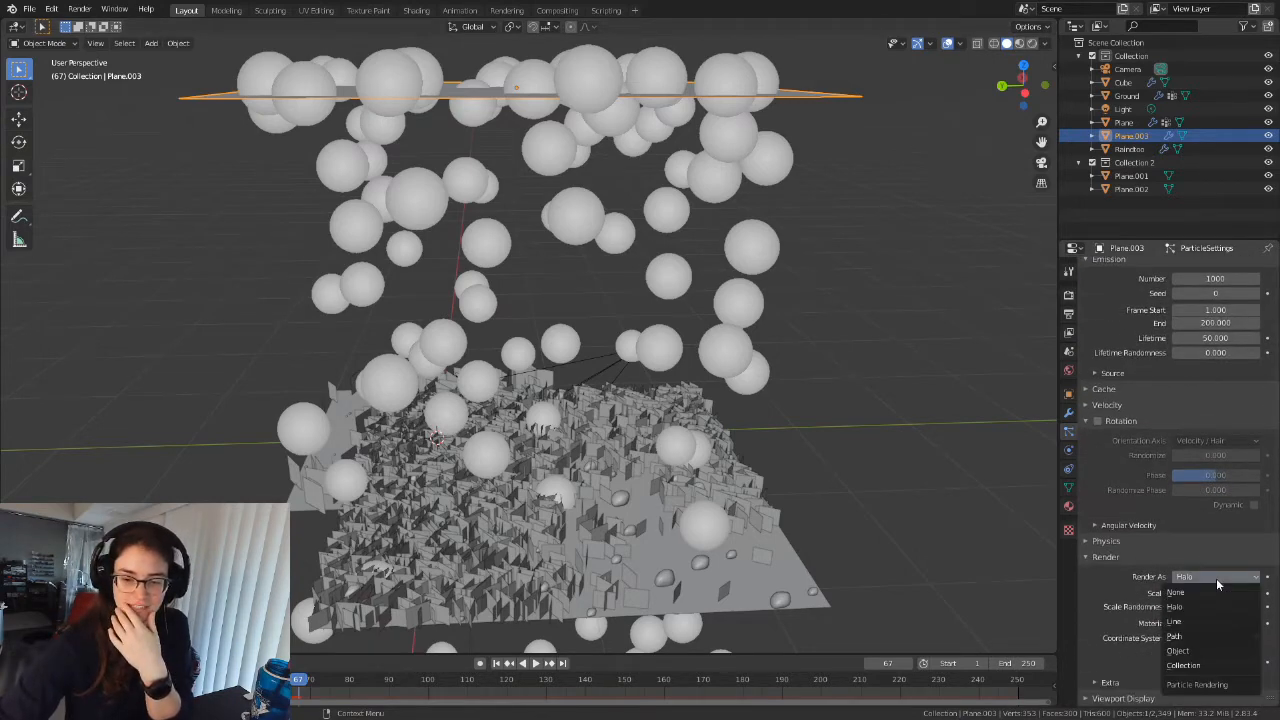
pyautogui.click(1198, 651)
pyautogui.scroll(-3, 756, 358)
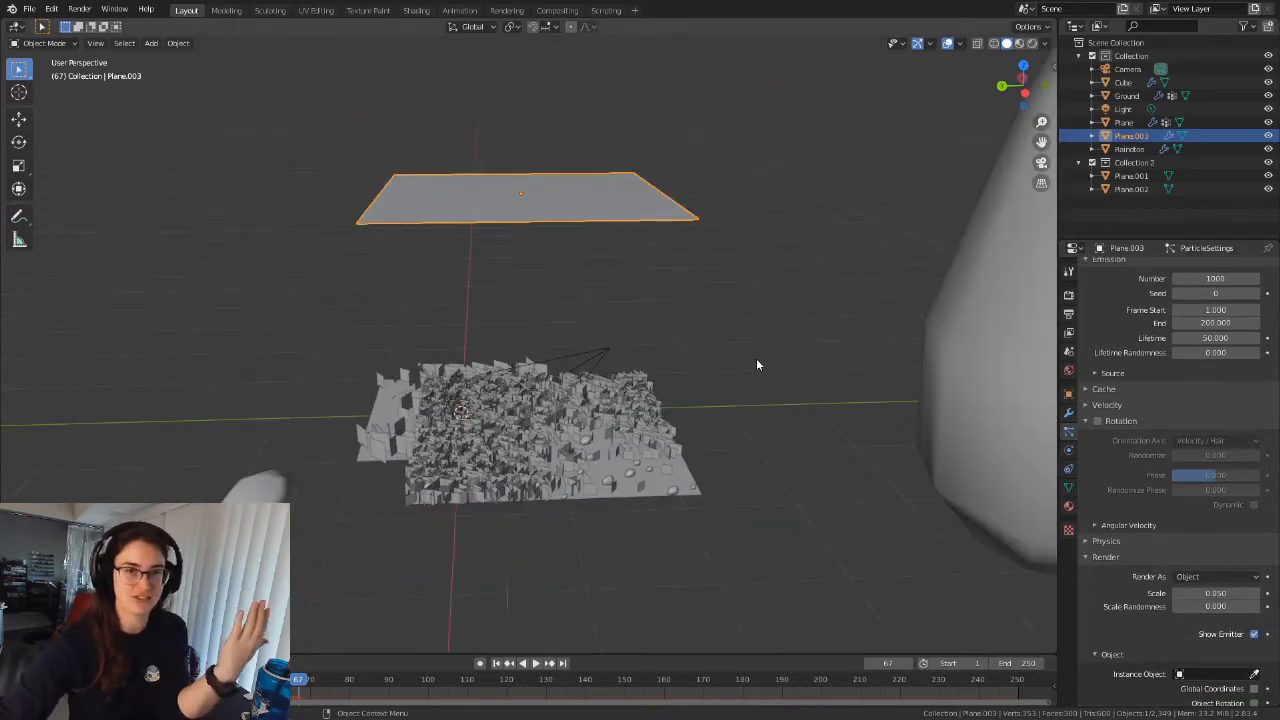
# Assign the Raindtoo drop as the instance object for the raised plane's particles.
pyautogui.scroll(-3, 756, 358)
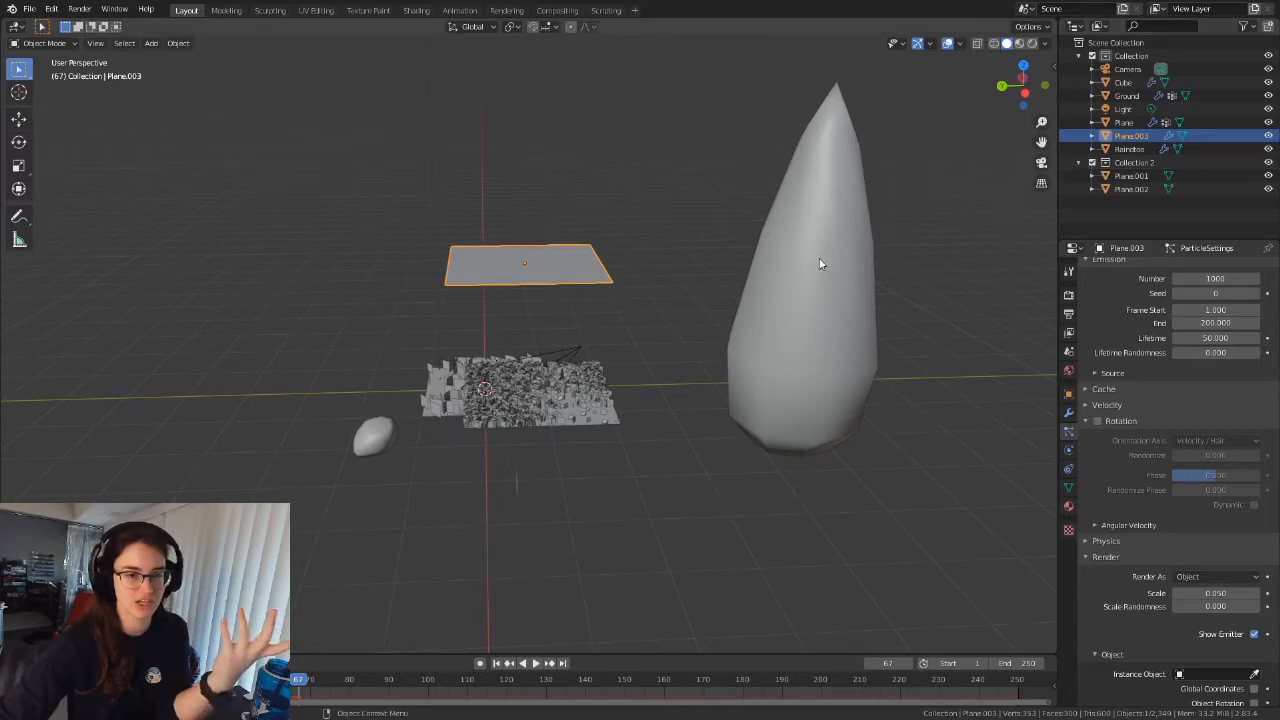
pyautogui.click(865, 283)
pyautogui.scroll(5, 703, 293)
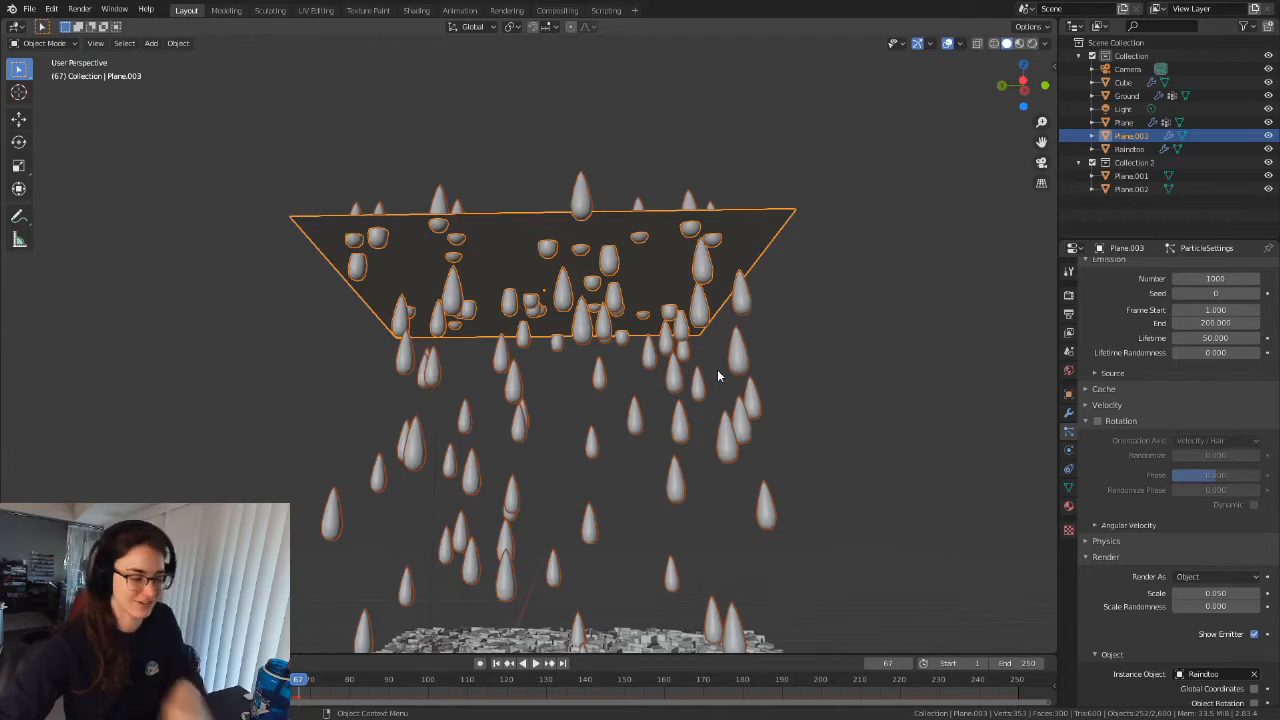
pyautogui.keyDown('shift'); pyautogui.moveTo(694, 430); pyautogui.dragTo(681, 325, button='middle'); pyautogui.keyUp('shift')
pyautogui.scroll(-2, 688, 278)
# Play the animation on to frame 128, pausing midway to examine the falling raindrops up close.
pyautogui.click(535, 663)
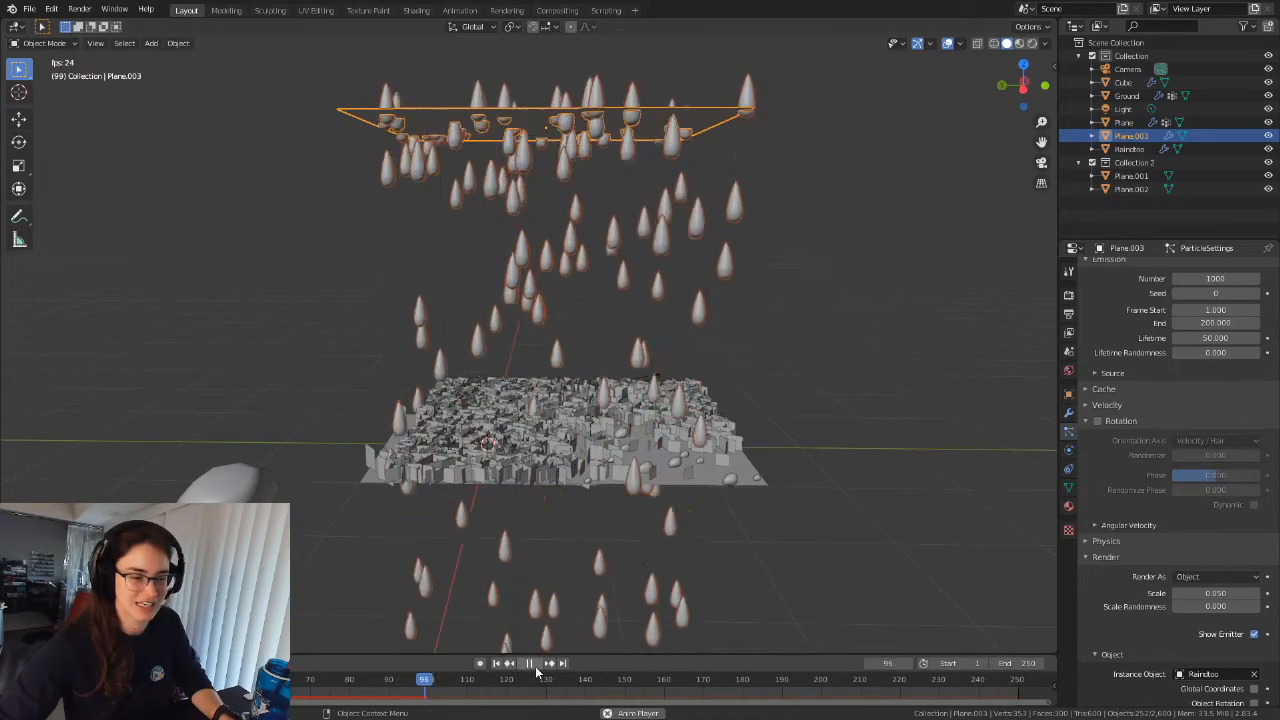
pyautogui.click(530, 664)
pyautogui.scroll(5, 674, 297)
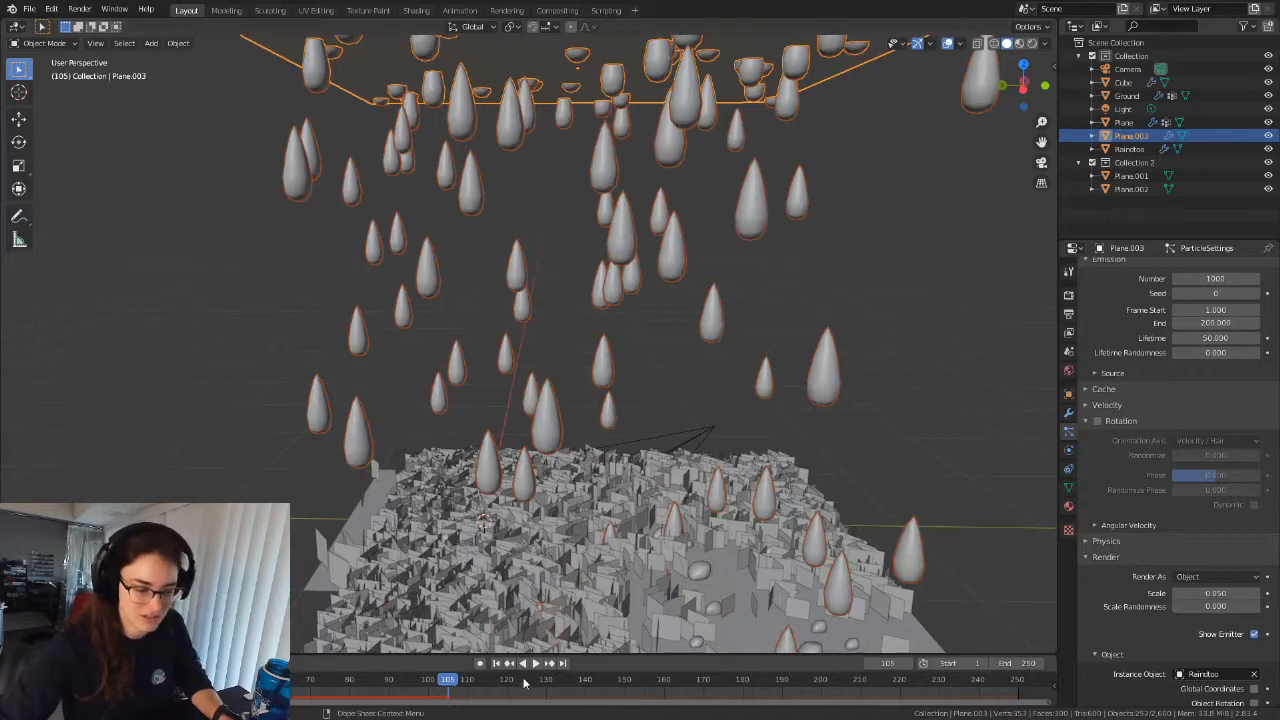
pyautogui.click(535, 663)
pyautogui.click(535, 663)
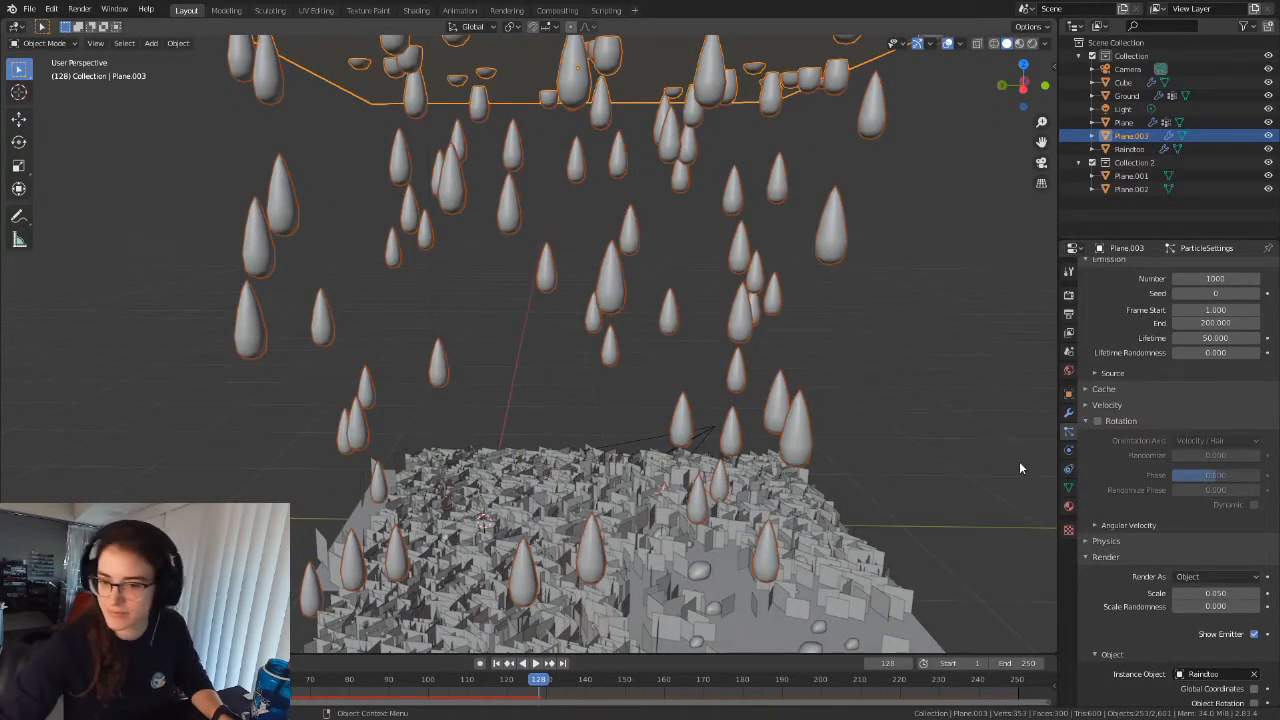
# Set the raindrop particles' render scale to 0.010 and scale randomness to 1.000, and preview the animation up to frame 173.
pyautogui.scroll(1, 1275, 321)
pyautogui.scroll(2, 1275, 322)
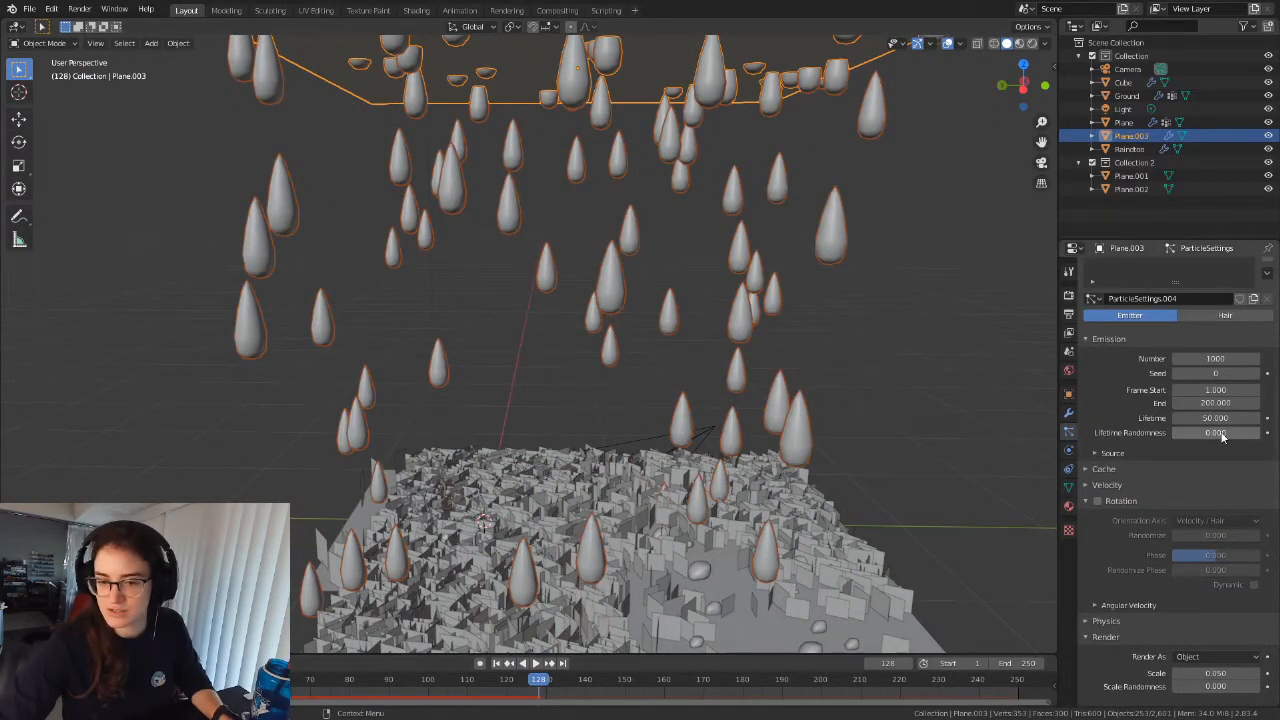
pyautogui.scroll(-2, 1222, 437)
pyautogui.scroll(-5, 1220, 437)
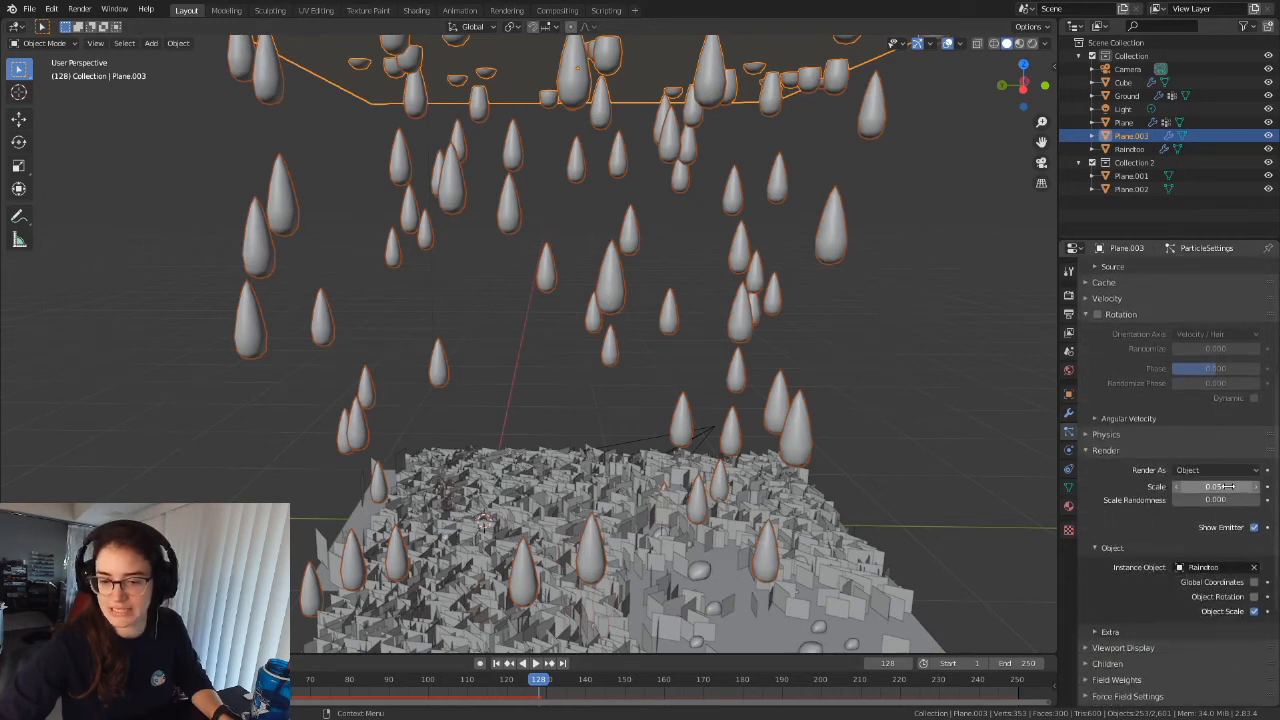
pyautogui.moveTo(1215, 487); pyautogui.dragTo(1240, 500)
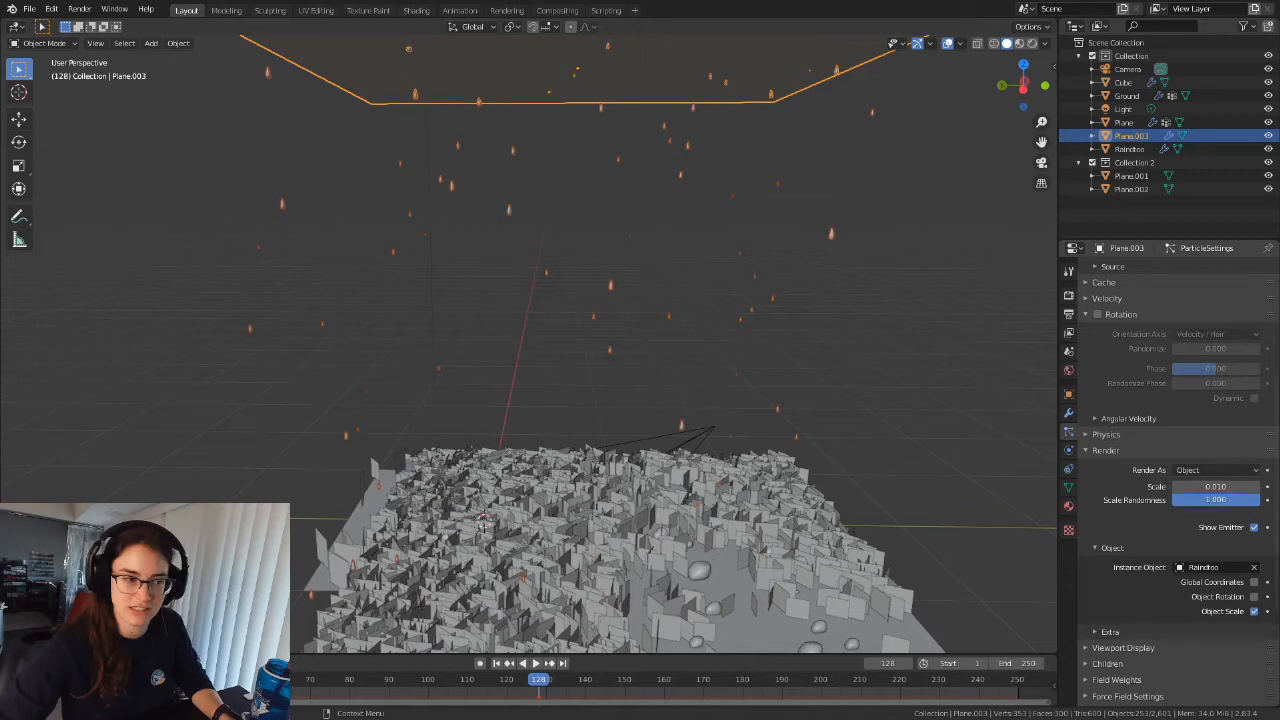
pyautogui.scroll(6, 1160, 430)
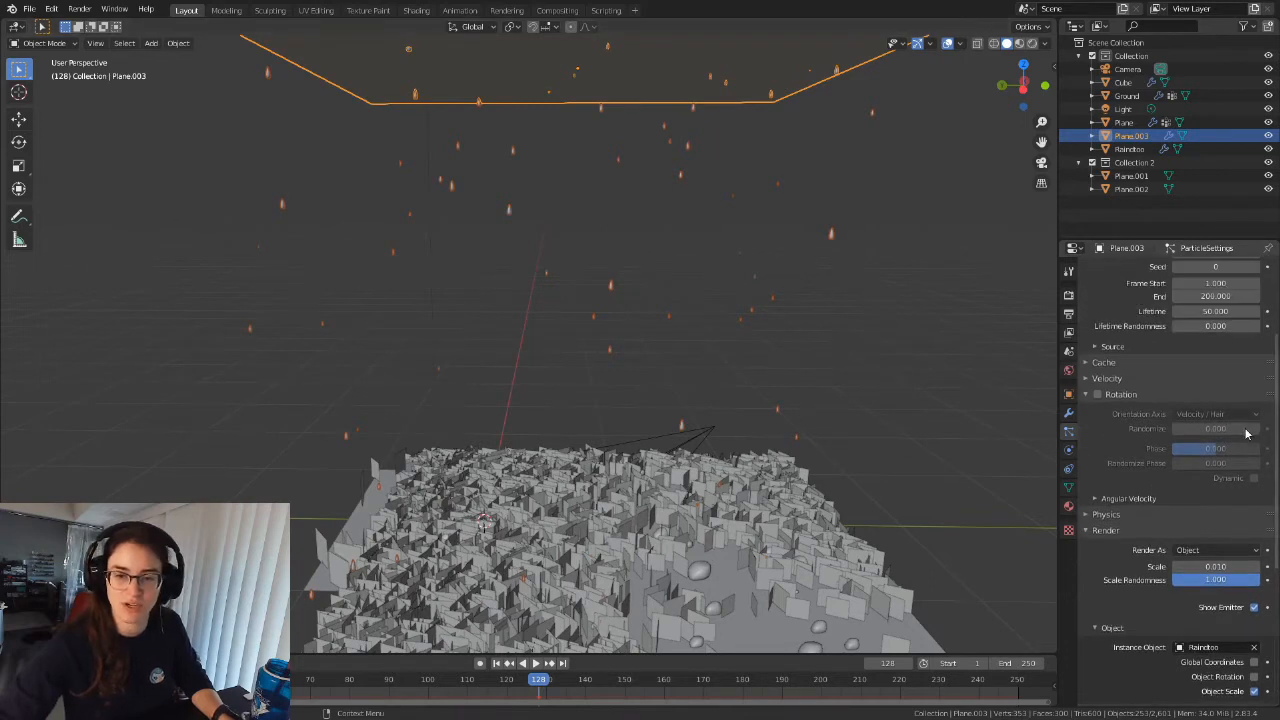
pyautogui.click(534, 664)
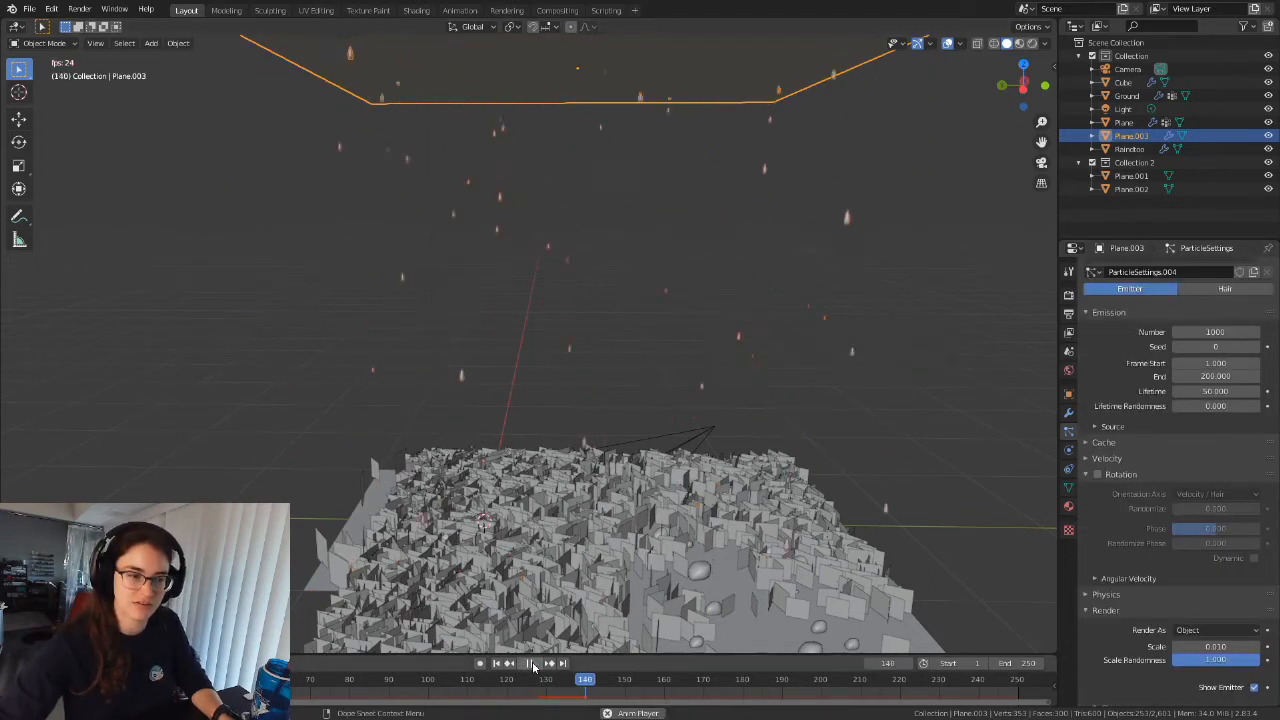
pyautogui.click(531, 665)
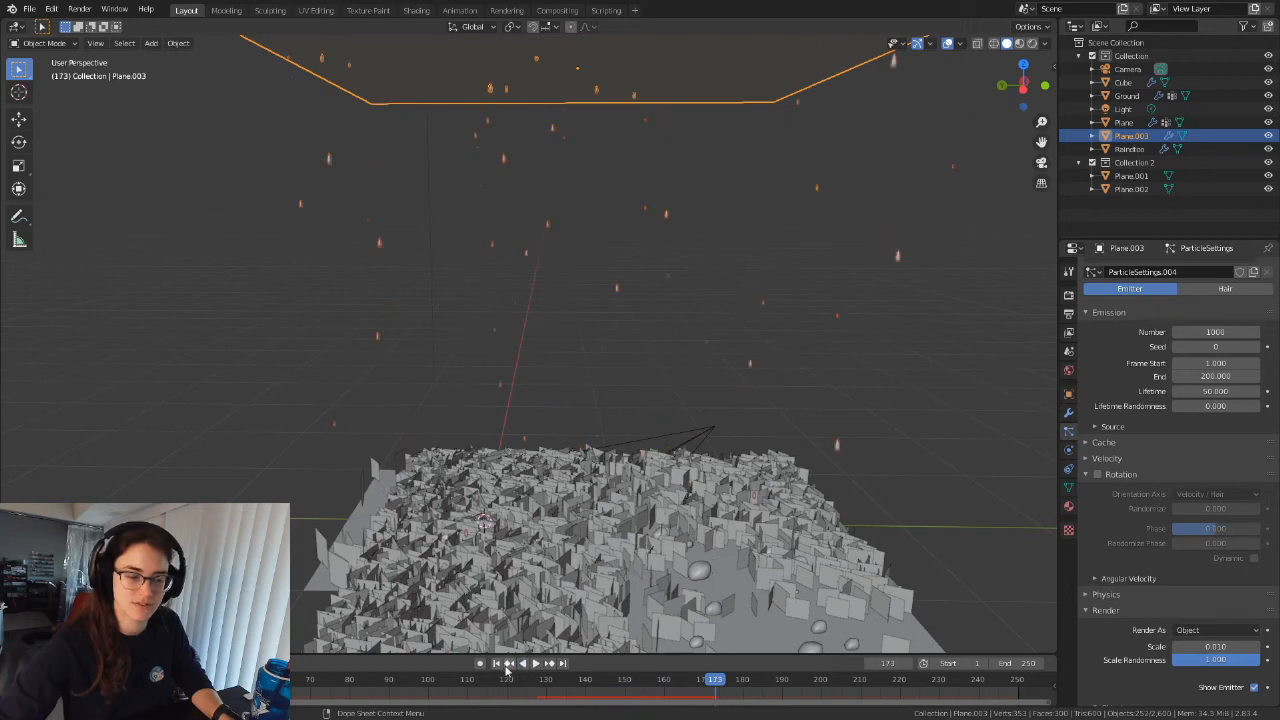
# Return to frame 1 and set the raised plane's particle emission number to 3000.
pyautogui.click(496, 663)
pyautogui.click(1217, 332)
pyautogui.write('3000')
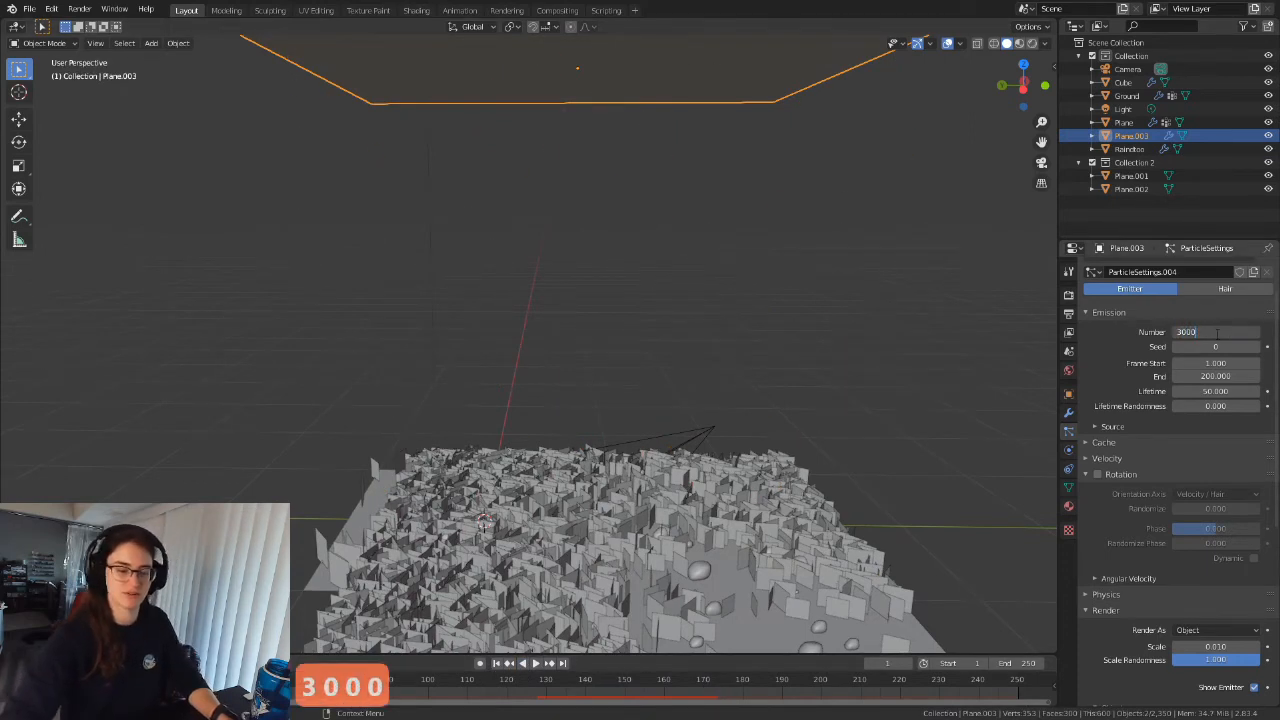
pyautogui.press('Return')
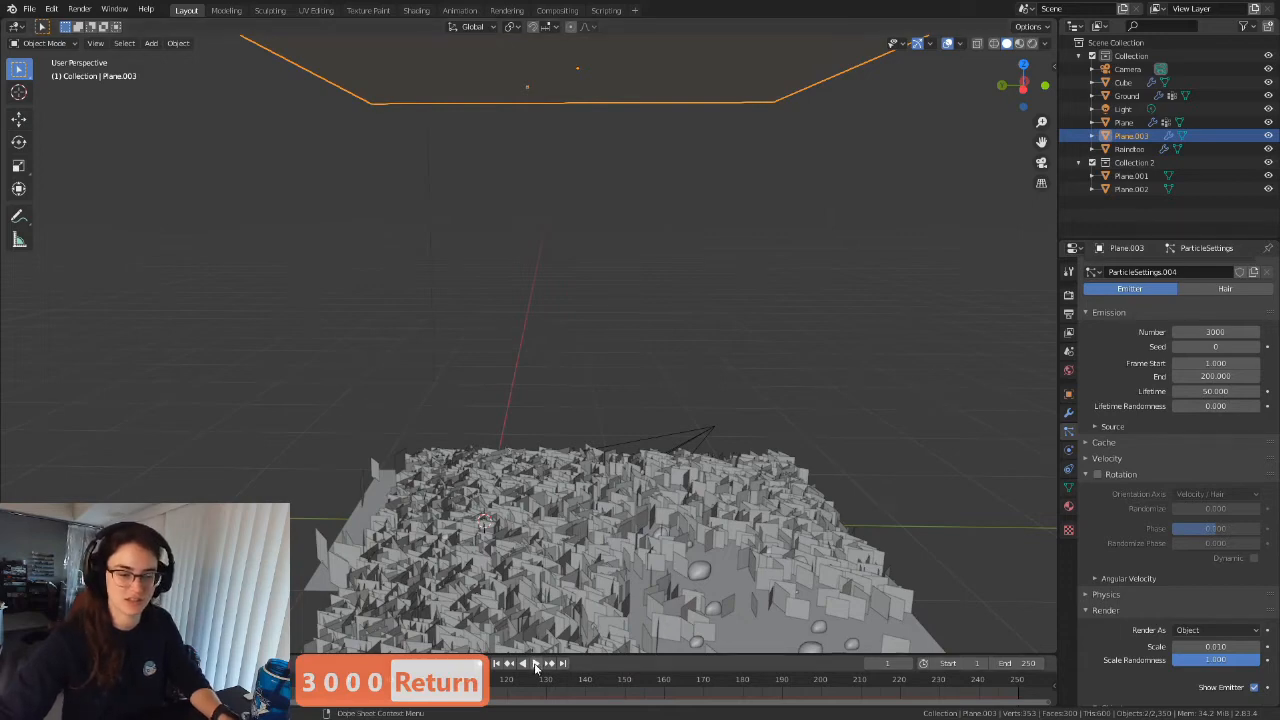
pyautogui.scroll(-5, 598, 304)
pyautogui.click(788, 286)
pyautogui.press('Tab')
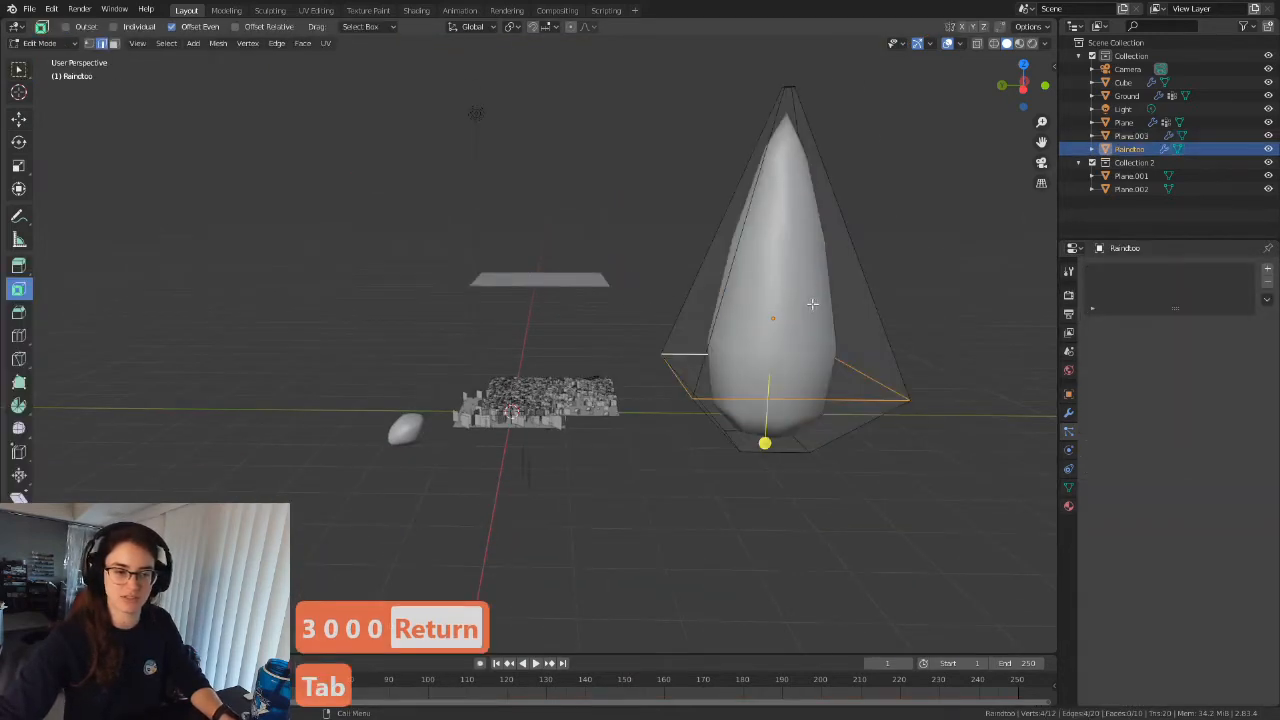
pyautogui.press('Tab')
pyautogui.scroll(5, 615, 205)
pyautogui.click(557, 133)
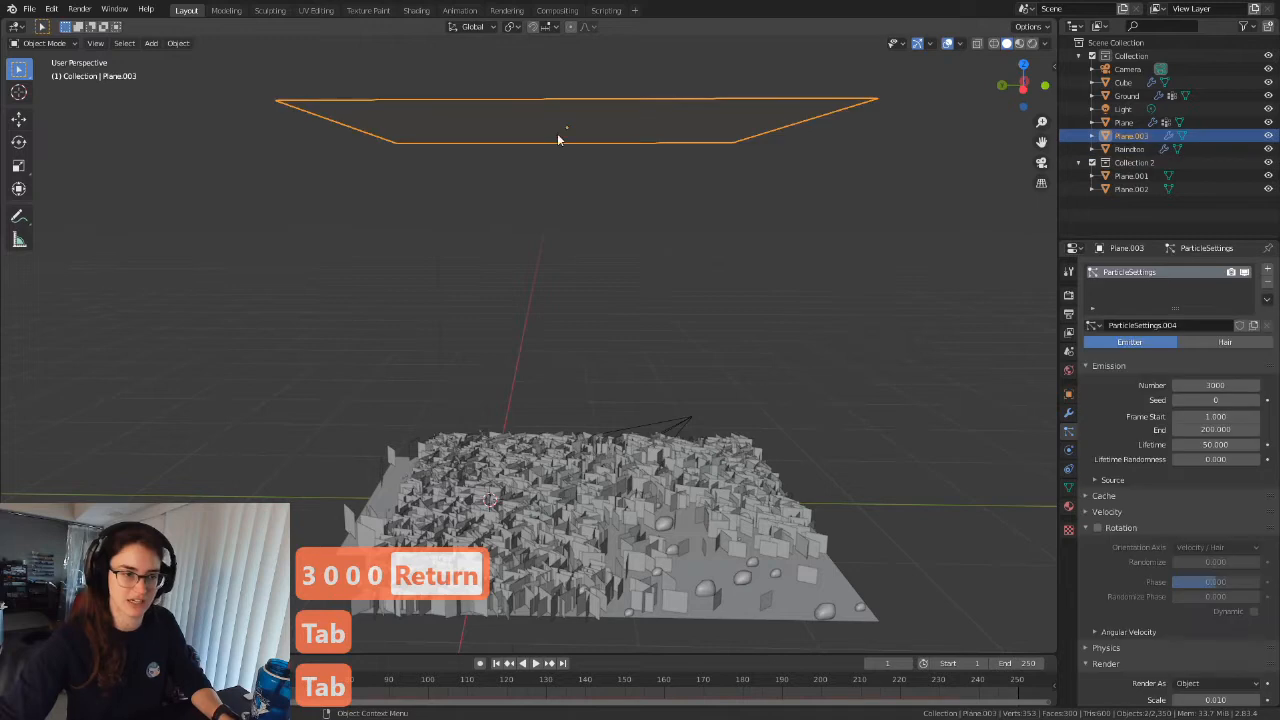
# Play the animation to frame 99 and examine the density of the falling raindrops.
pyautogui.click(534, 664)
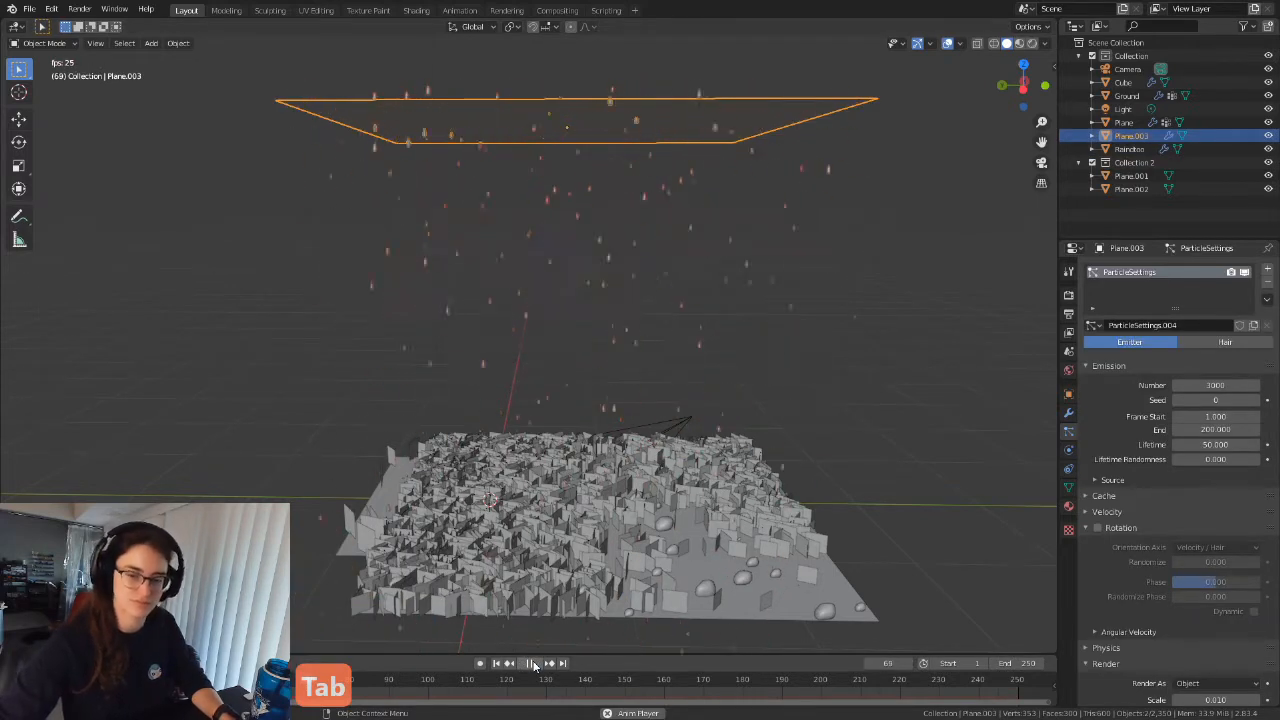
pyautogui.click(534, 664)
pyautogui.scroll(8, 720, 380)
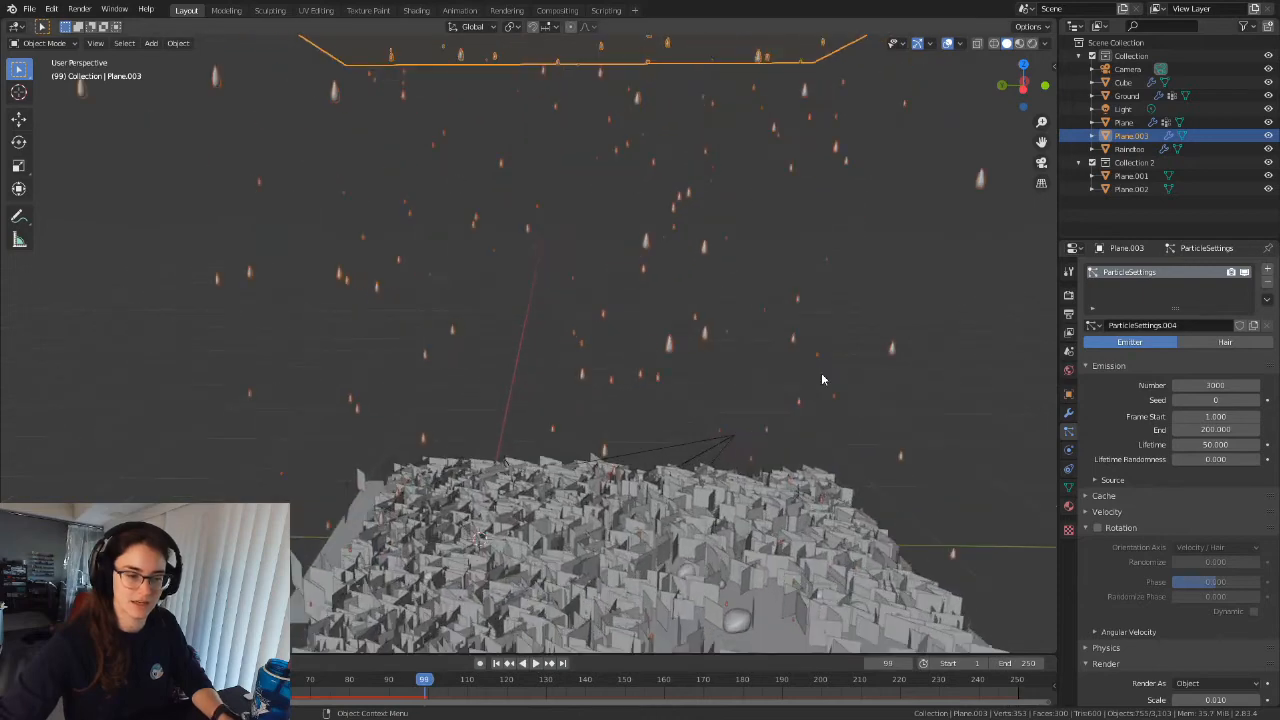
pyautogui.scroll(-8, 740, 410)
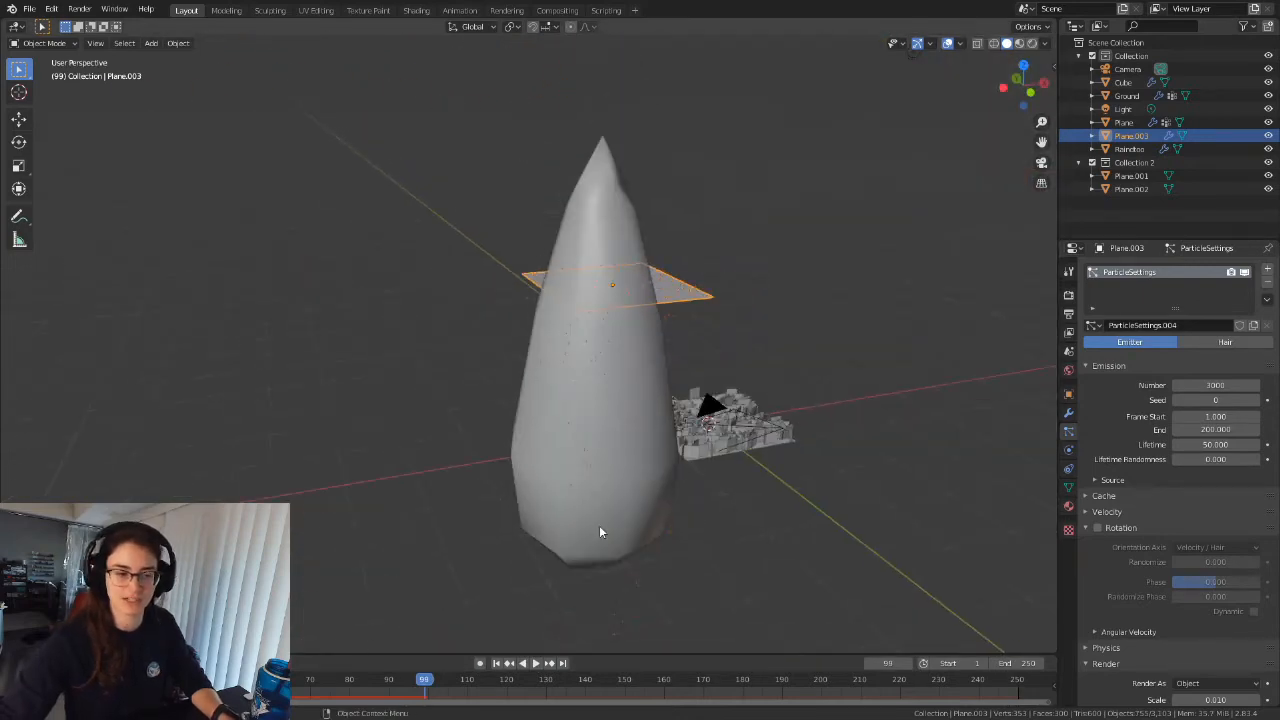
# Select the large Raindtoo drop and switch the viewport to rendered shading.
pyautogui.moveTo(601, 529); pyautogui.dragTo(690, 476, button='middle')
pyautogui.click(301, 330)
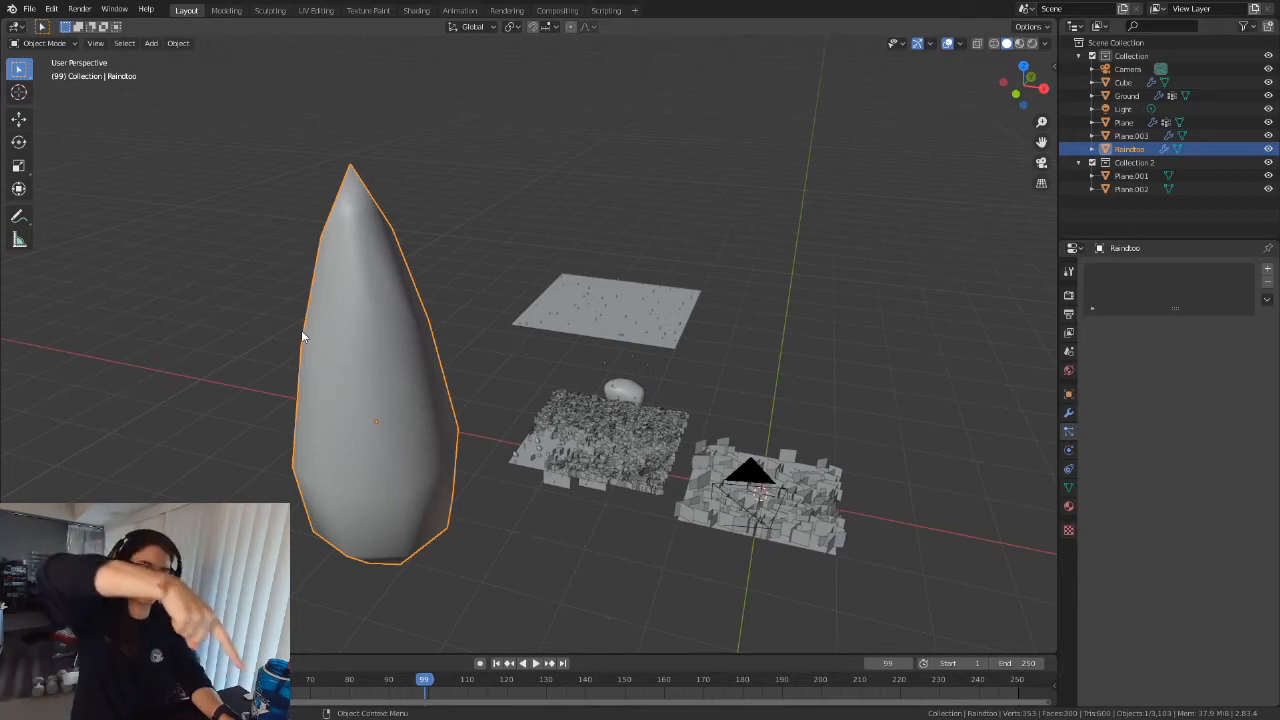
pyautogui.scroll(-4, 330, 340)
pyautogui.moveTo(356, 349); pyautogui.dragTo(480, 391, button='middle')
pyautogui.scroll(8, 480, 391)
pyautogui.keyDown('shift'); pyautogui.moveTo(726, 410); pyautogui.dragTo(700, 329, button='middle'); pyautogui.keyUp('shift')
pyautogui.scroll(-3, 765, 254)
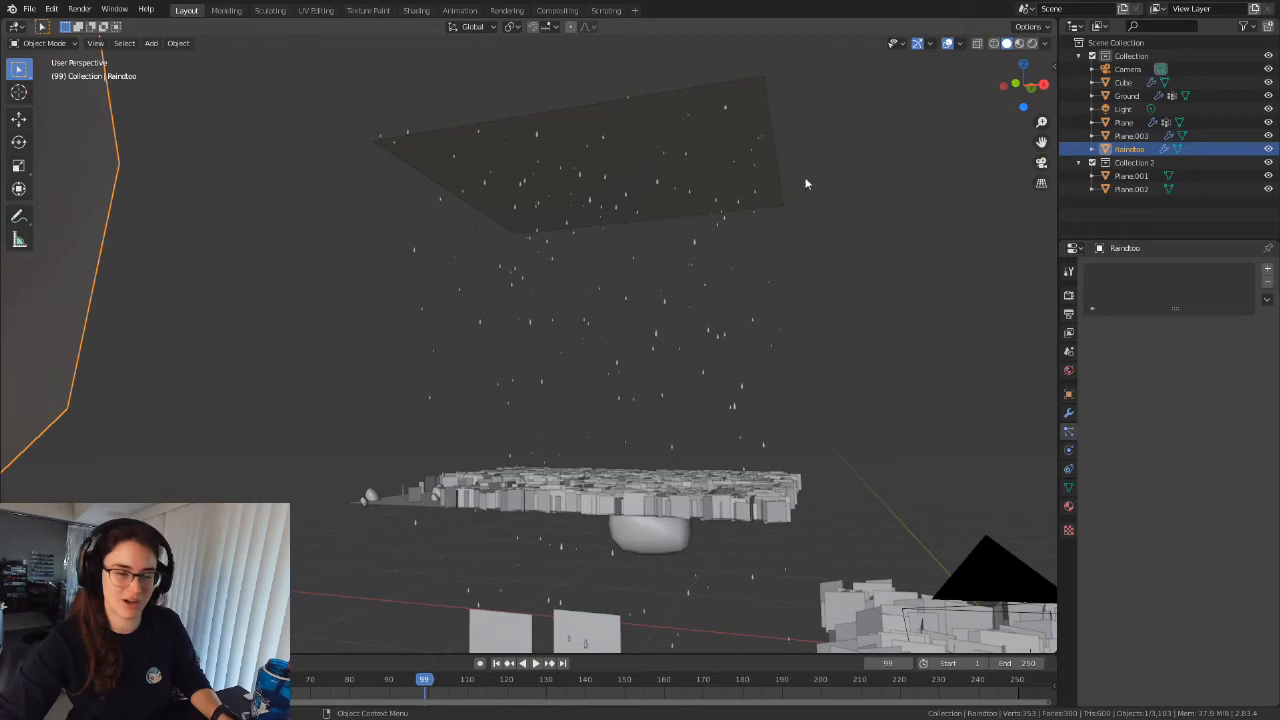
pyautogui.click(1035, 43)
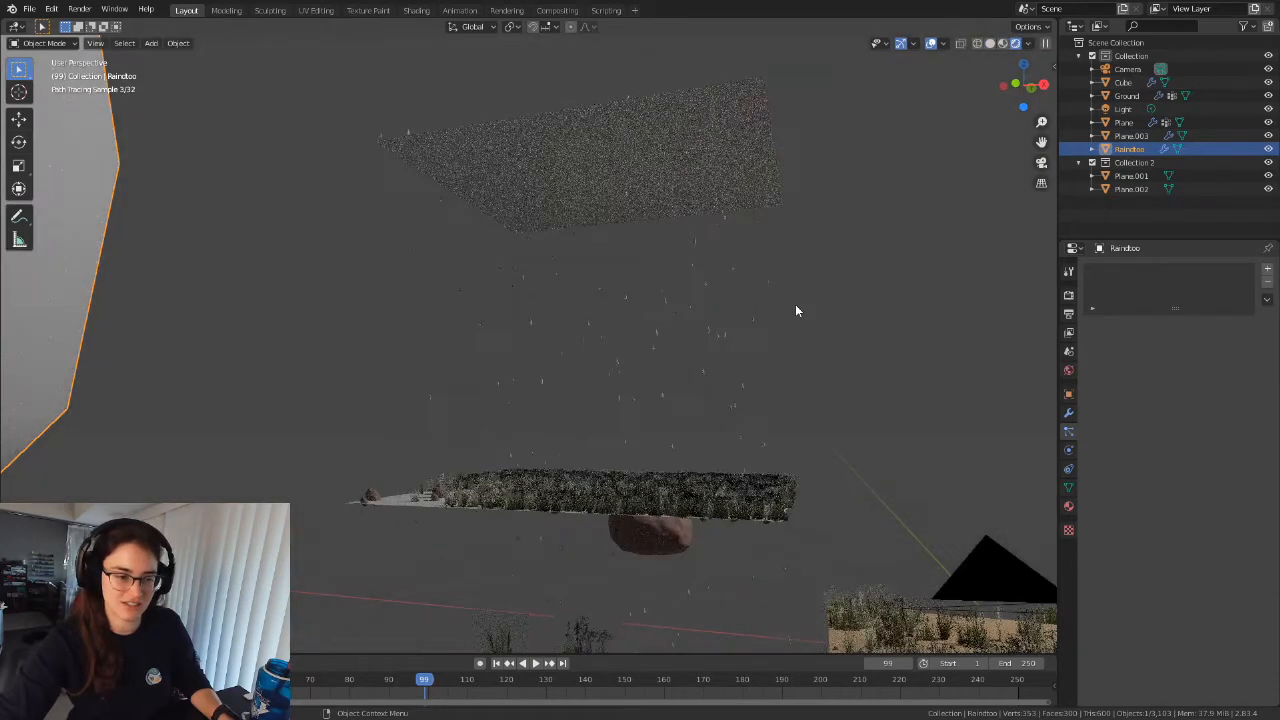
pyautogui.moveTo(782, 329)
pyautogui.mouseDown(button='middle')
pyautogui.moveTo(846, 407)
pyautogui.moveTo(997, 486)
pyautogui.mouseUp(button='middle')
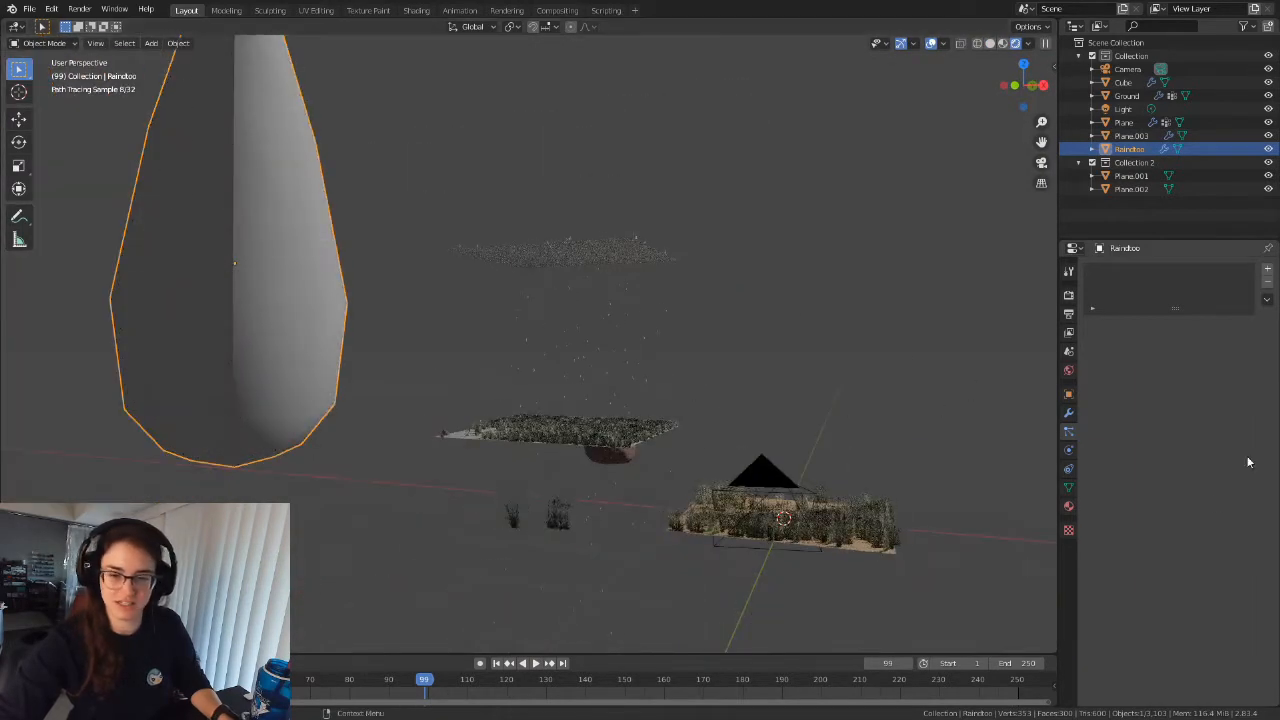
# Add a new material with a light blue base color to the Raindtoo drop and inspect the coloured raindrops.
pyautogui.click(1068, 506)
pyautogui.click(1150, 312)
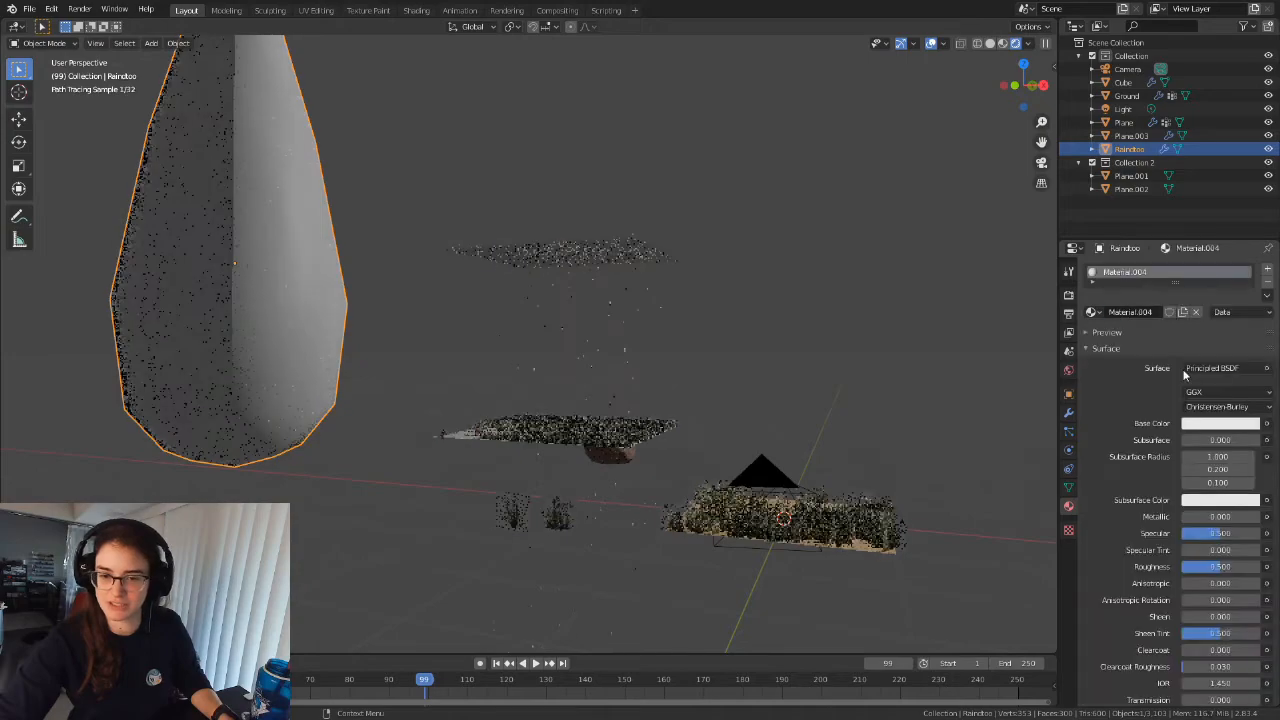
pyautogui.click(1220, 423)
pyautogui.moveTo(1192, 277); pyautogui.dragTo(1204, 255)
pyautogui.scroll(5, 727, 338)
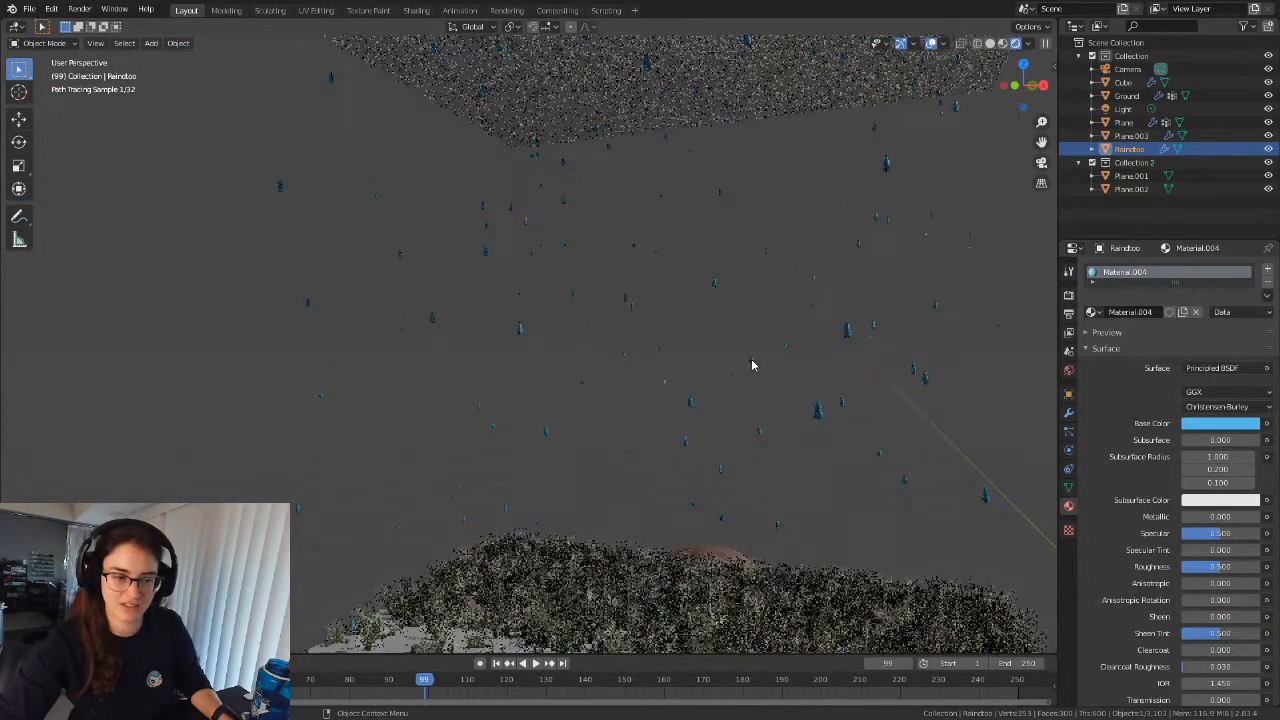
pyautogui.moveTo(798, 363); pyautogui.dragTo(600, 396, button='middle')
pyautogui.moveTo(499, 410); pyautogui.dragTo(680, 314, button='middle')
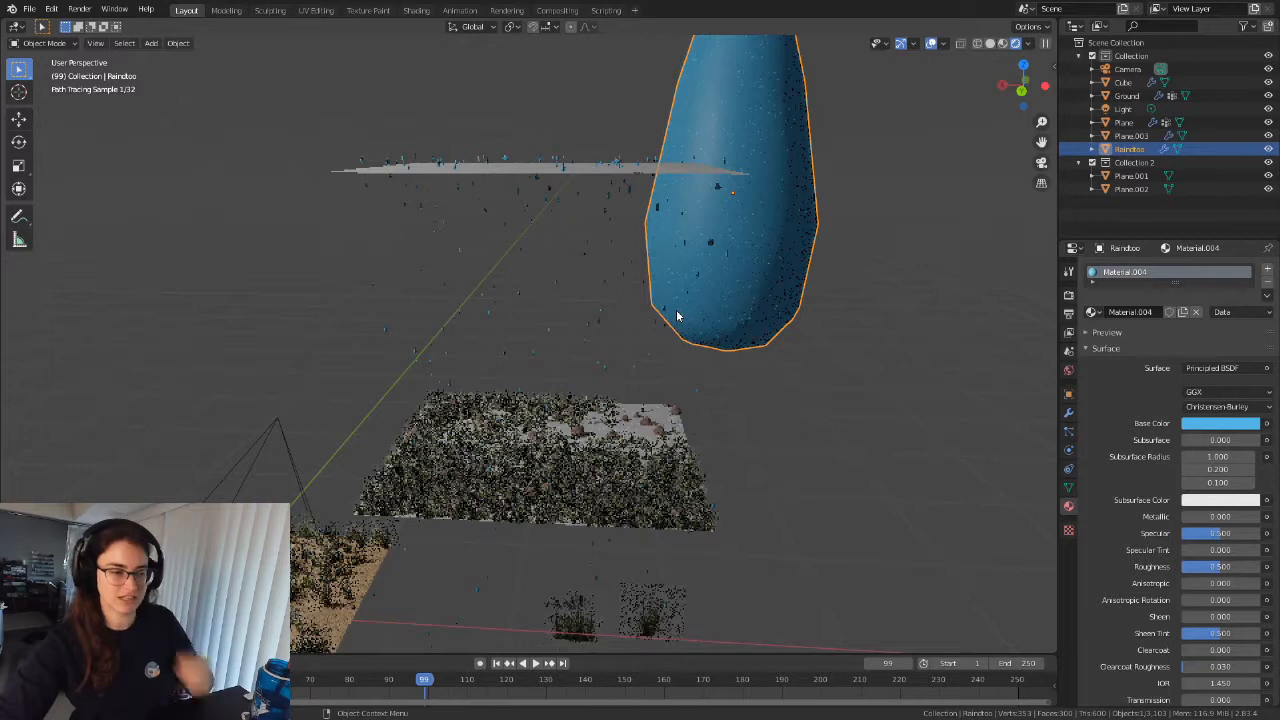
pyautogui.click(599, 170)
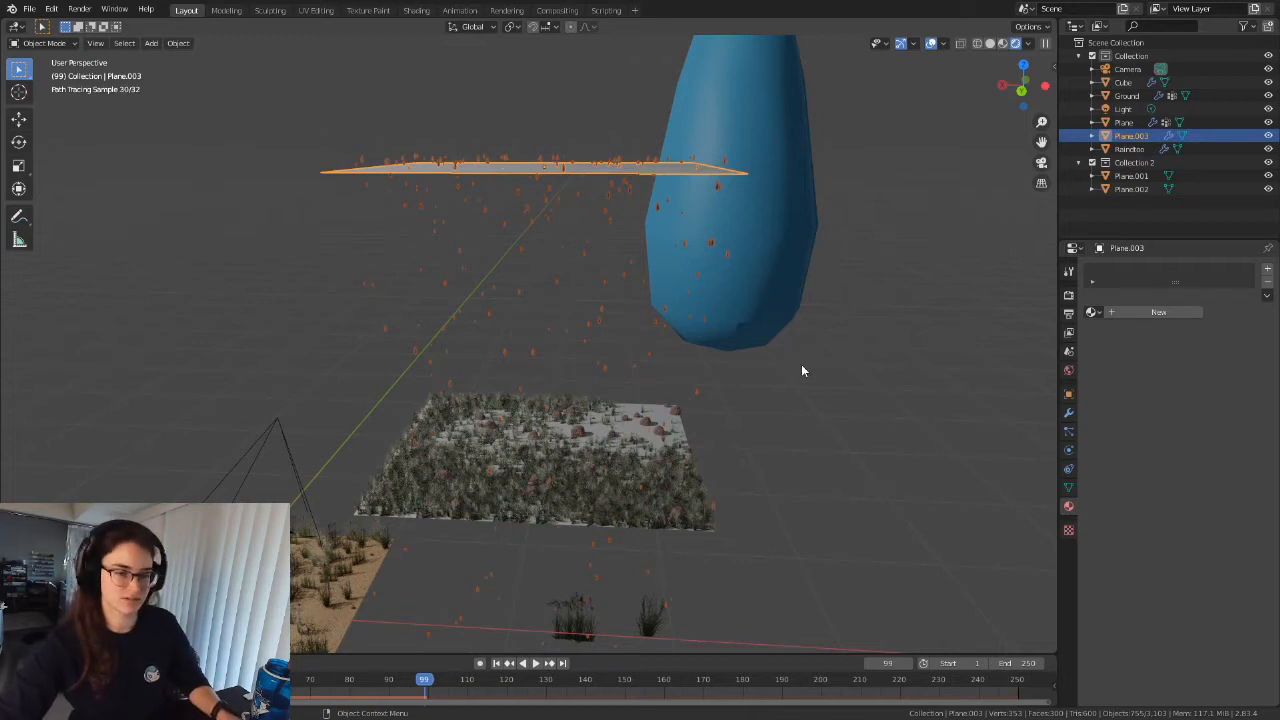
pyautogui.click(822, 389)
pyautogui.hotkey('shift', 'a')
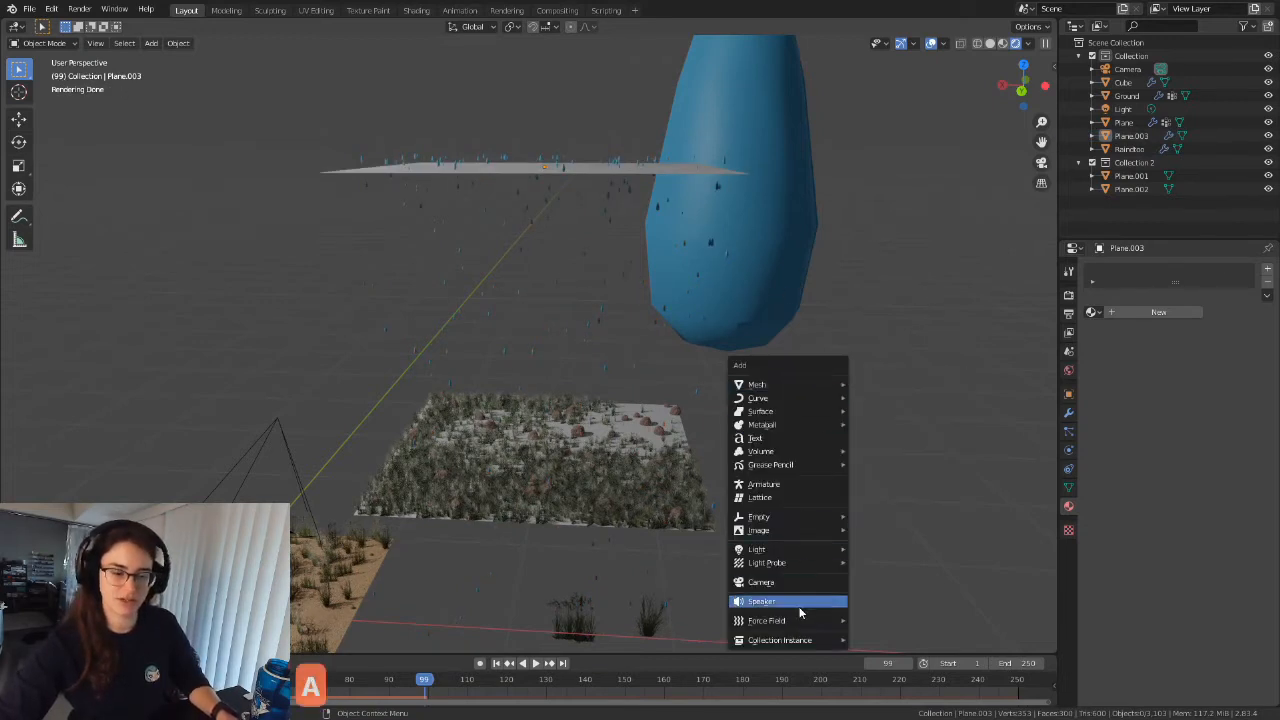
pyautogui.moveTo(797, 621)
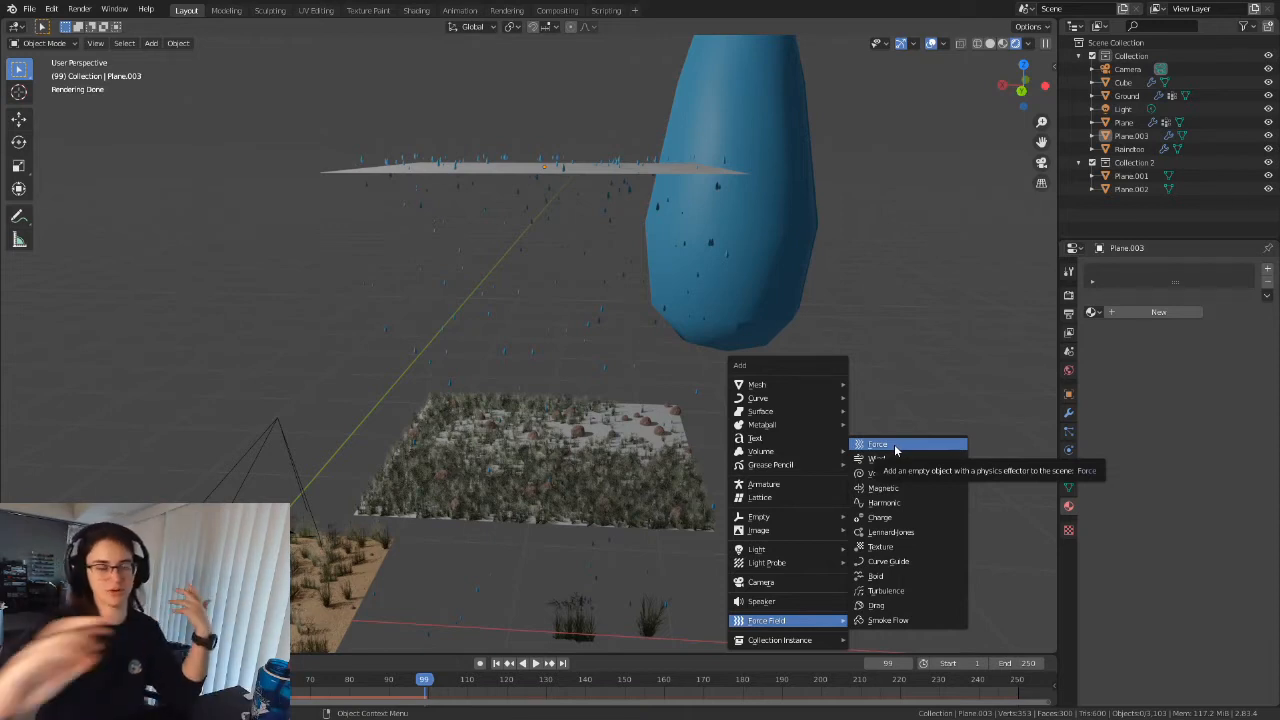
# Rotate the raised emitter plane to a steep tilt above the ground.
pyautogui.click(611, 171)
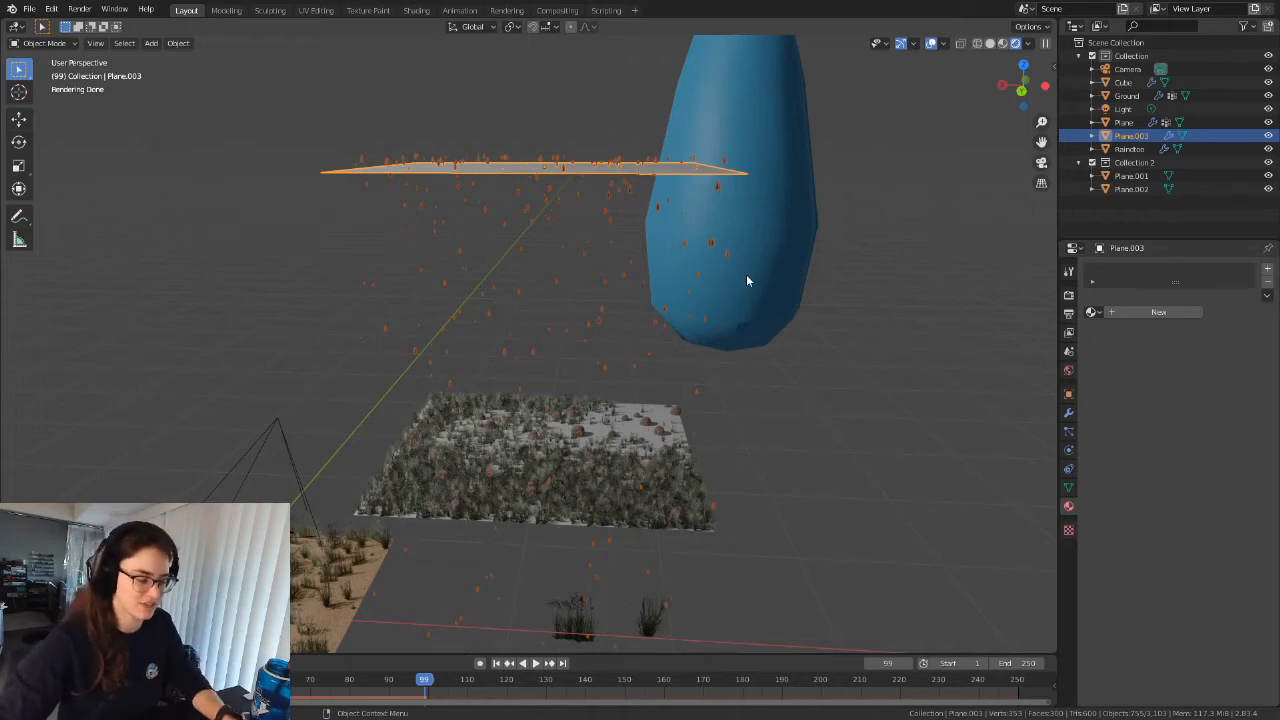
pyautogui.press('r')
pyautogui.moveTo(714, 100); pyautogui.dragTo(670, 340, button='middle')
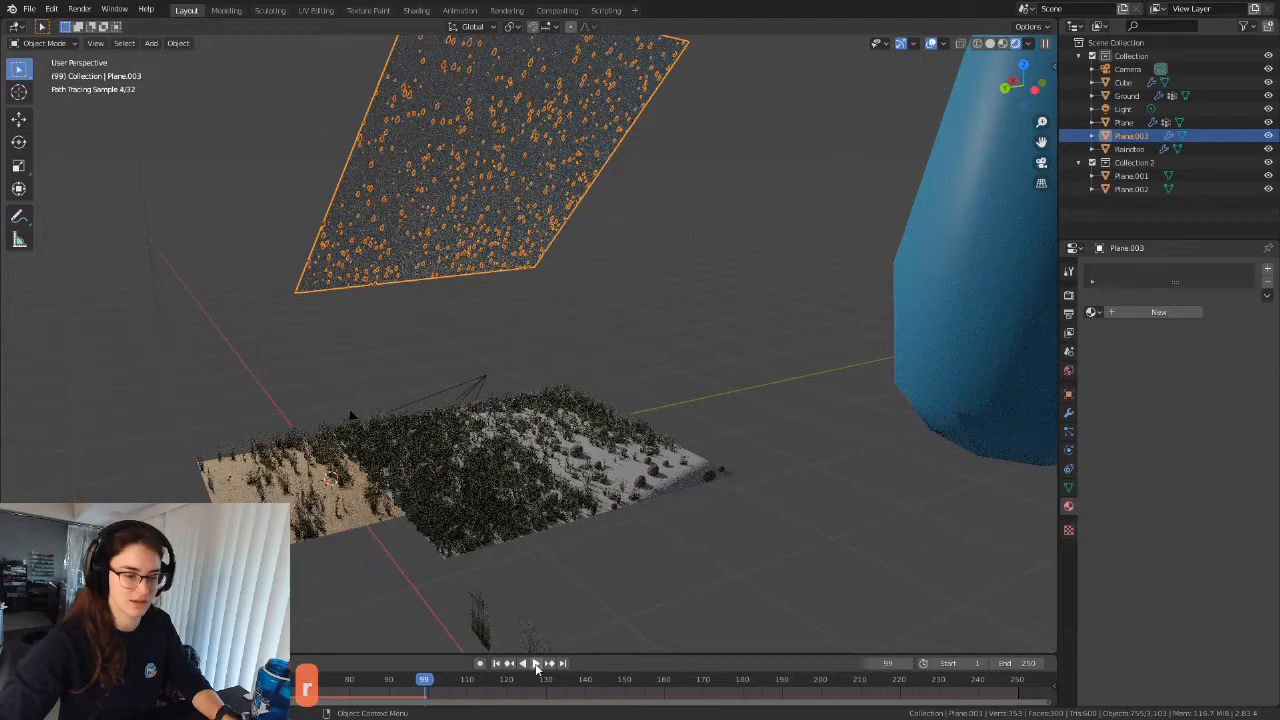
# Play the animation on to frame 137 in rendered shading, pausing midway to view the tilted emitter from the side.
pyautogui.click(536, 667)
pyautogui.click(537, 667)
pyautogui.moveTo(530, 471); pyautogui.dragTo(592, 457, button='middle')
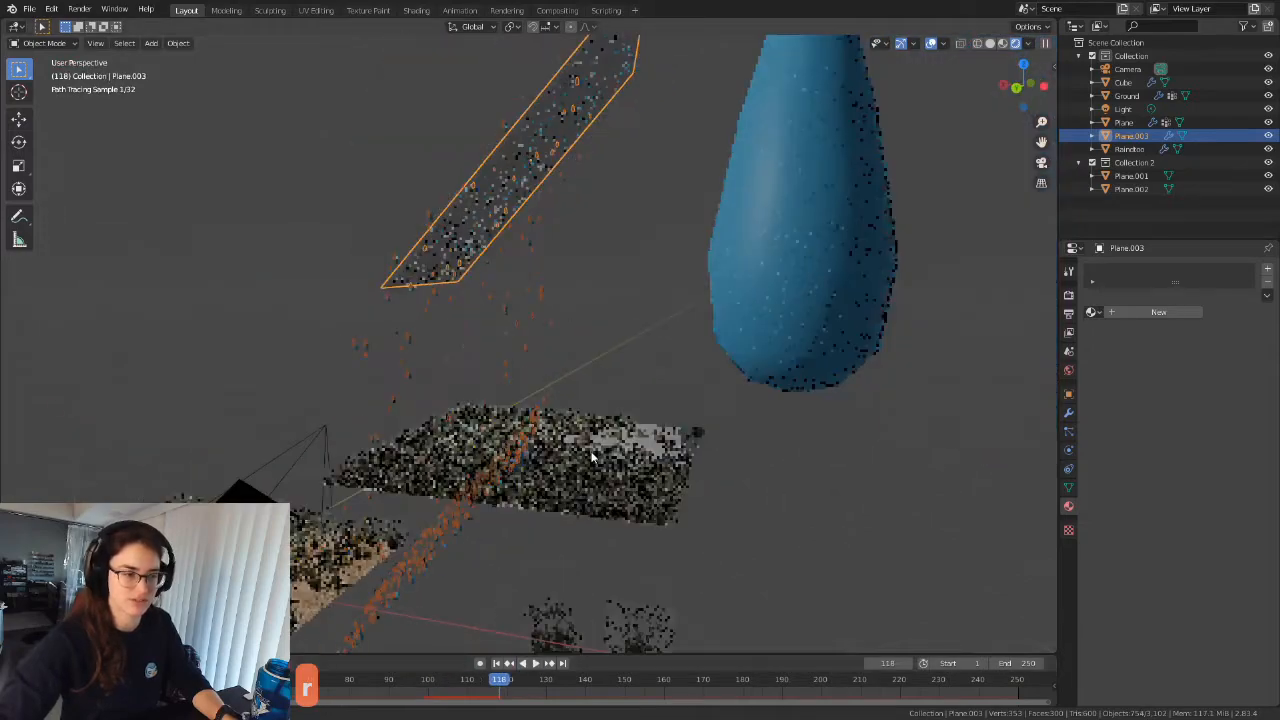
pyautogui.click(536, 667)
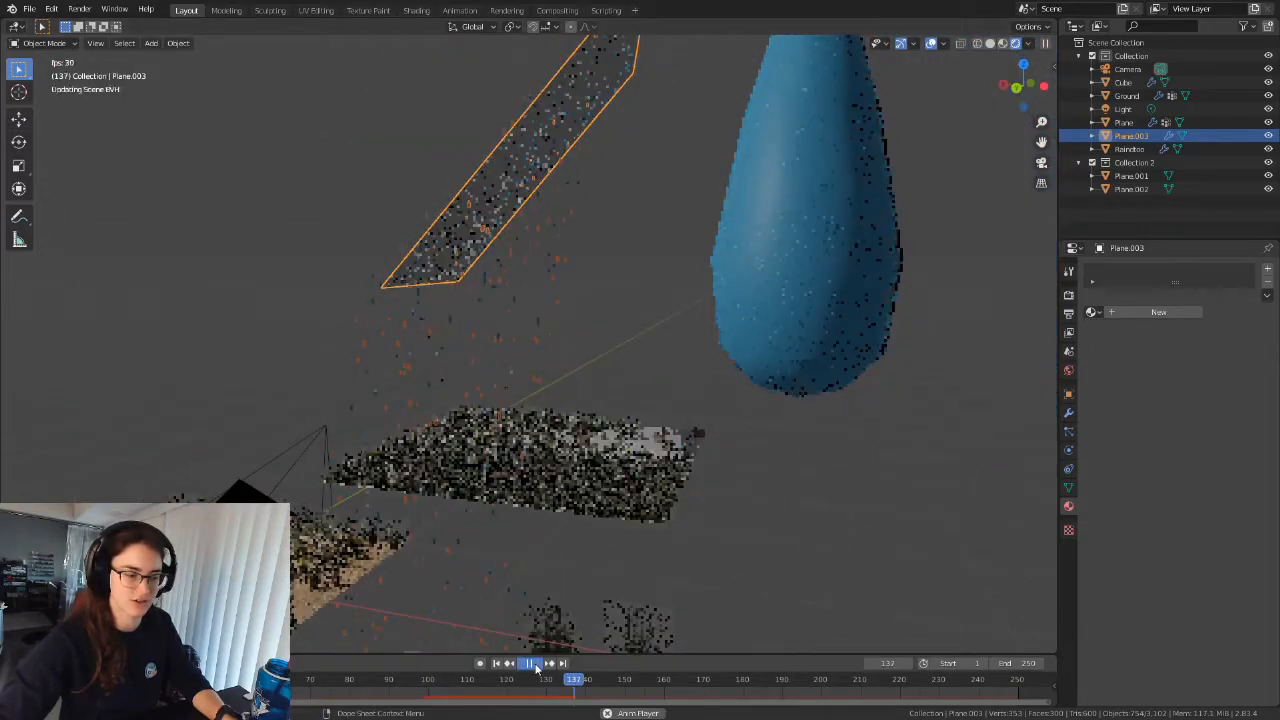
pyautogui.click(536, 667)
# Switch the viewport to solid shading and play the animation on to frame 160.
pyautogui.click(990, 44)
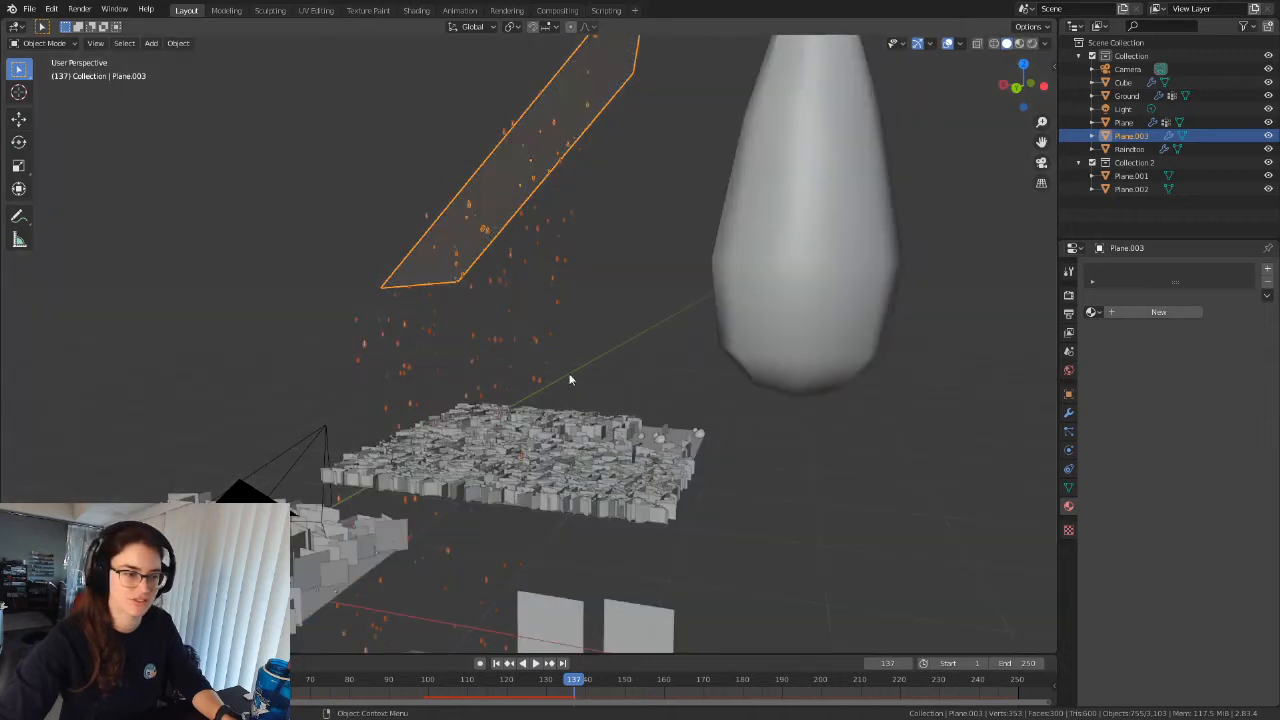
pyautogui.moveTo(571, 377); pyautogui.dragTo(556, 495, button='middle')
pyautogui.click(536, 667)
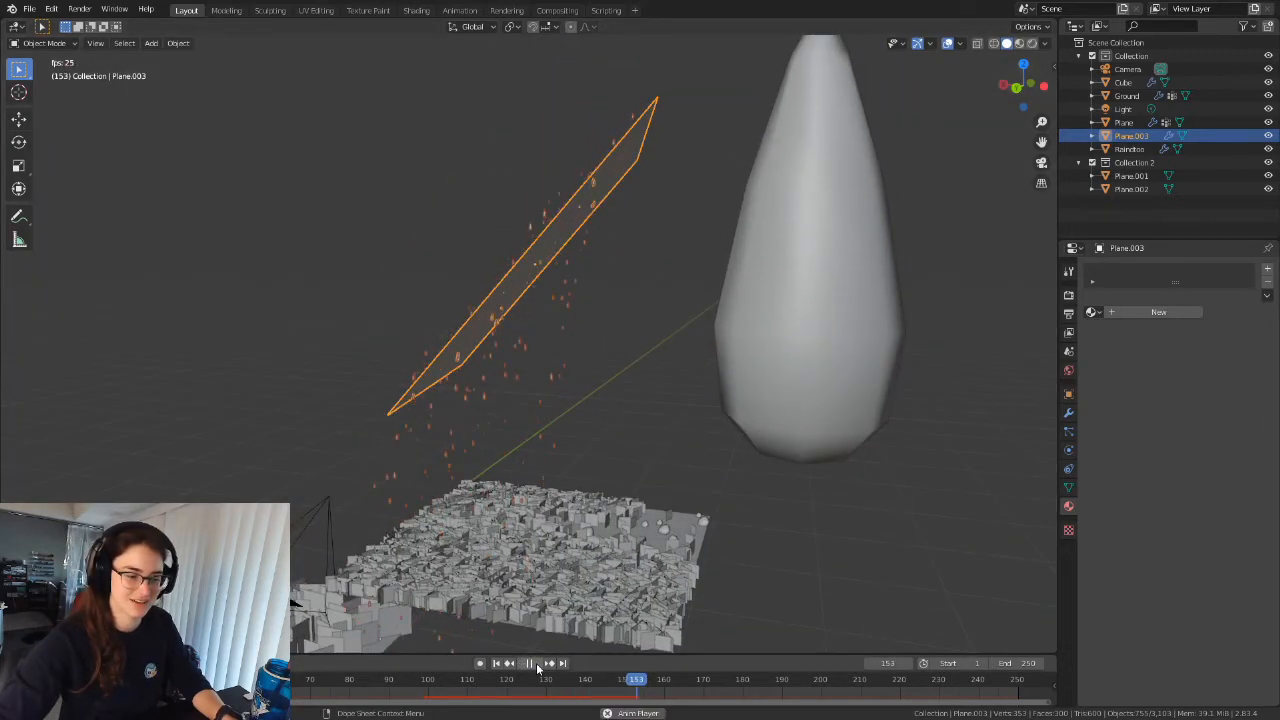
pyautogui.click(536, 667)
pyautogui.moveTo(950, 425); pyautogui.dragTo(917, 427, button='middle')
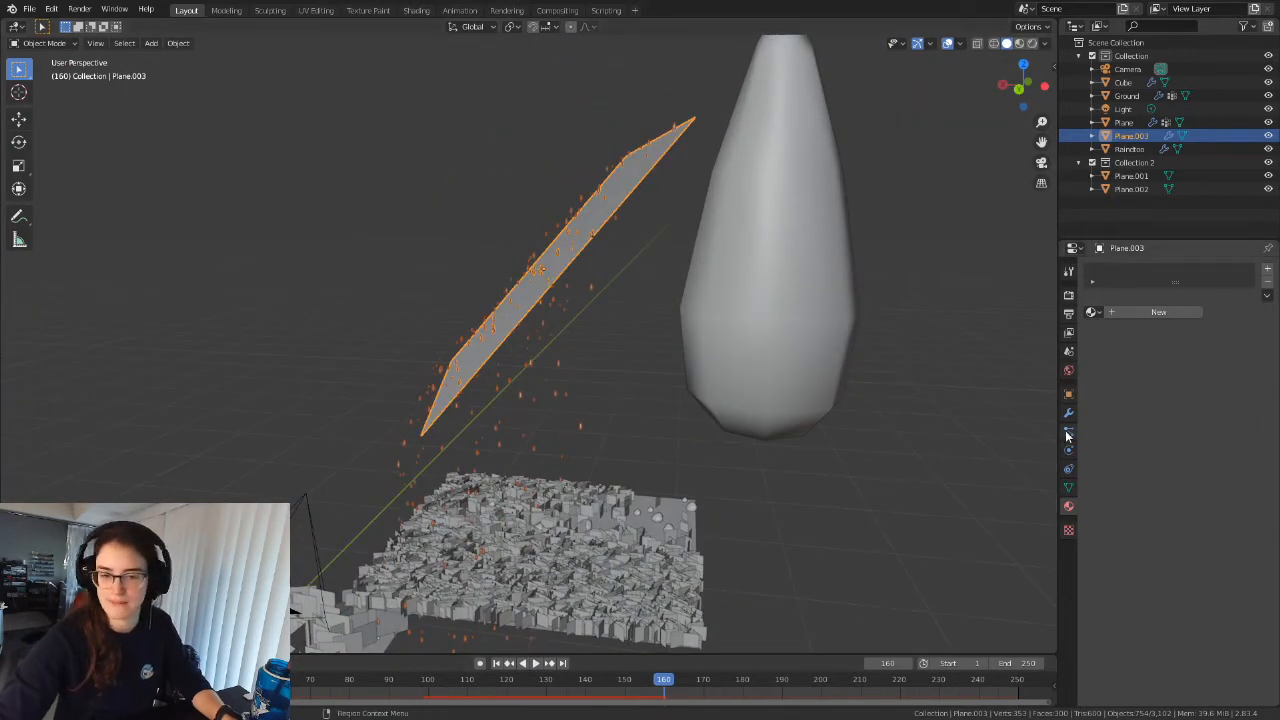
# Set the emitter plane's normal particle velocity to 10 m/s and replay the animation from frame 1.
pyautogui.click(1158, 312)
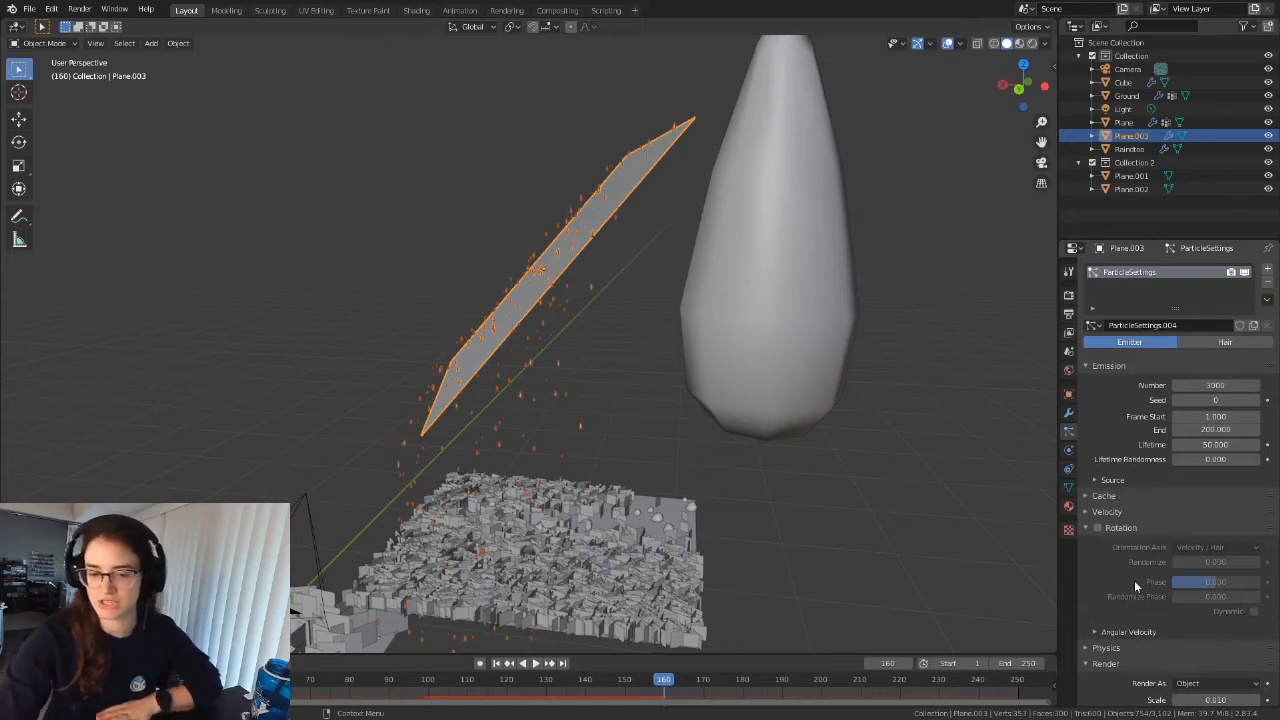
pyautogui.click(1088, 512)
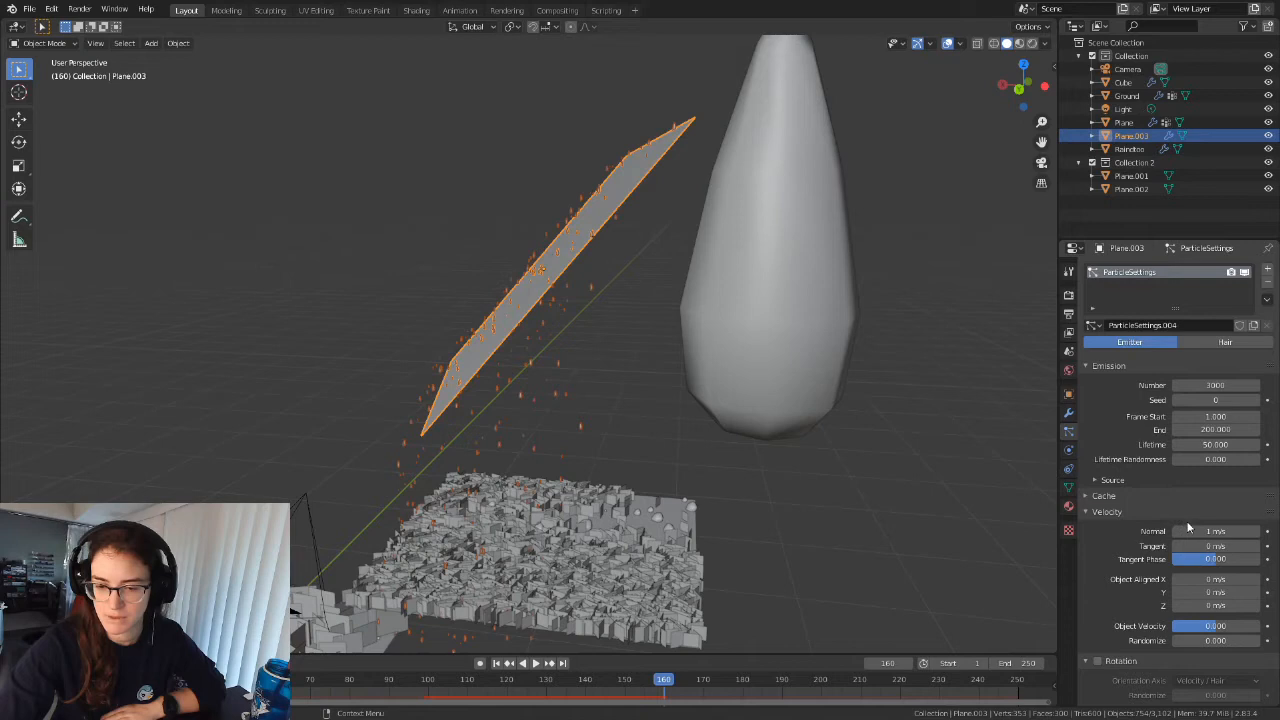
pyautogui.write('10')
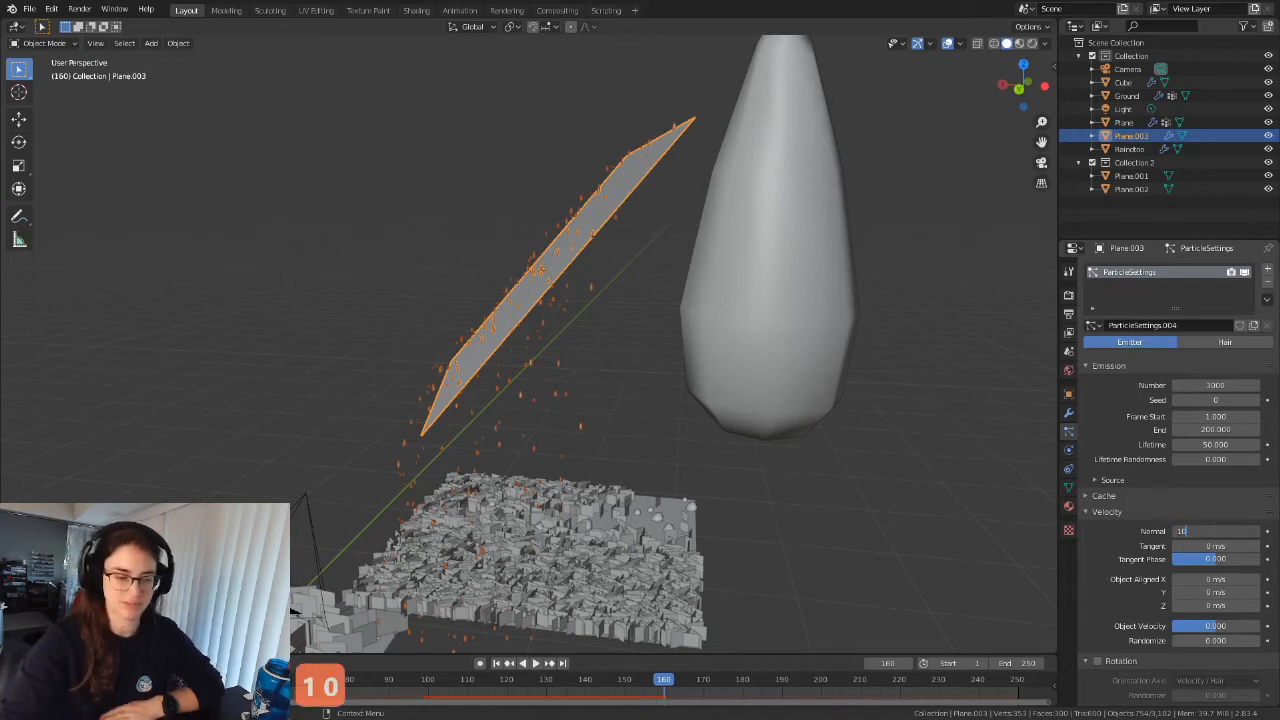
pyautogui.press('Return')
pyautogui.click(497, 663)
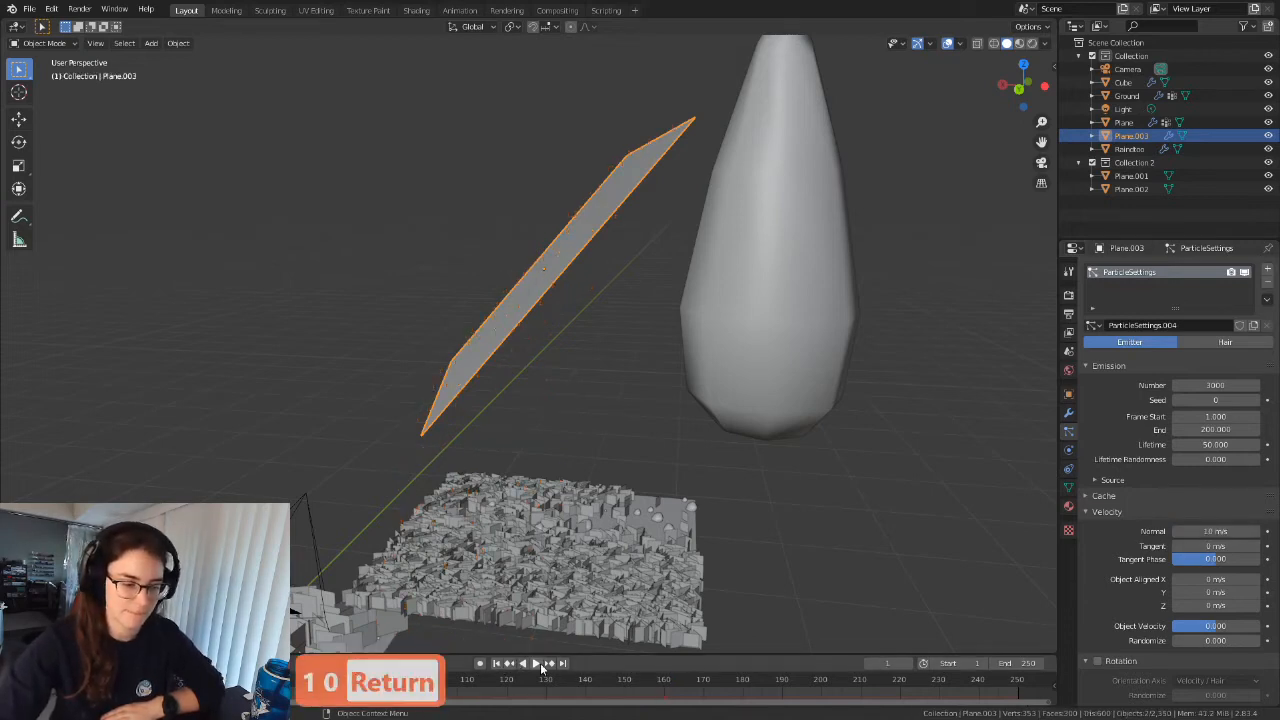
pyautogui.click(535, 663)
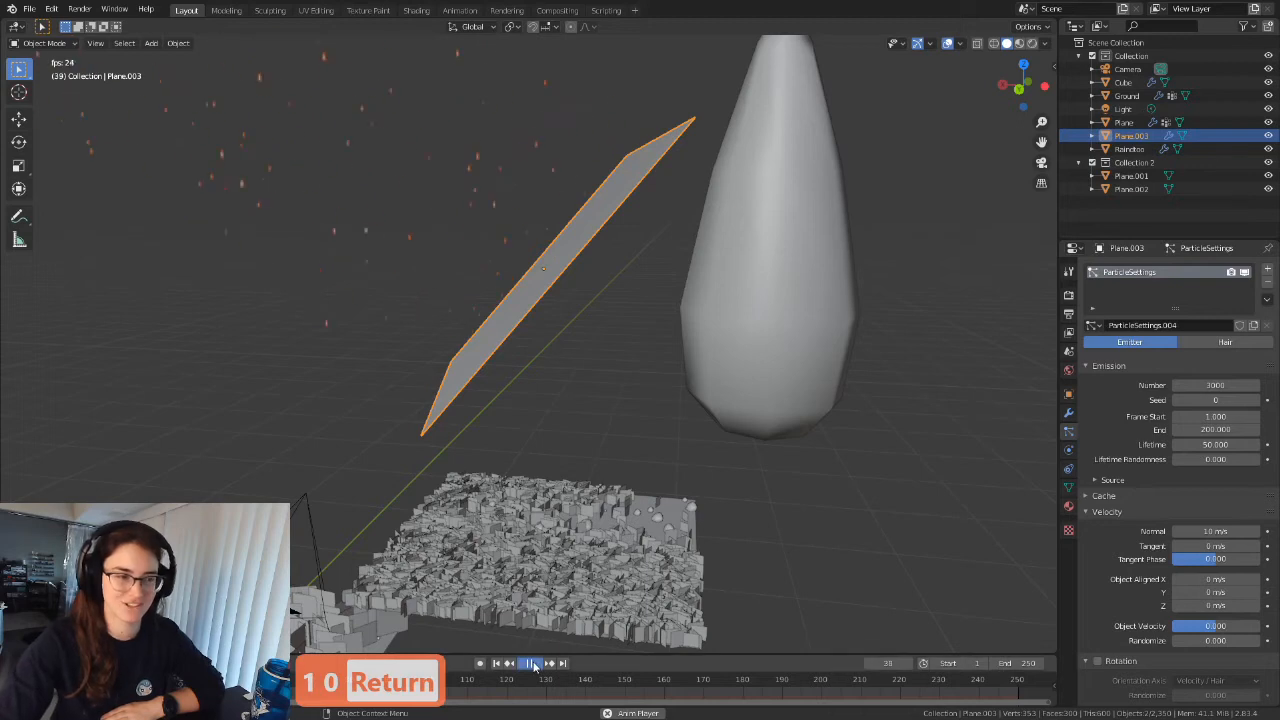
# Pause the animation, then play it on to frame 91 in a wider view of the scene.
pyautogui.click(535, 663)
pyautogui.scroll(-3, 607, 436)
pyautogui.scroll(-3, 480, 350)
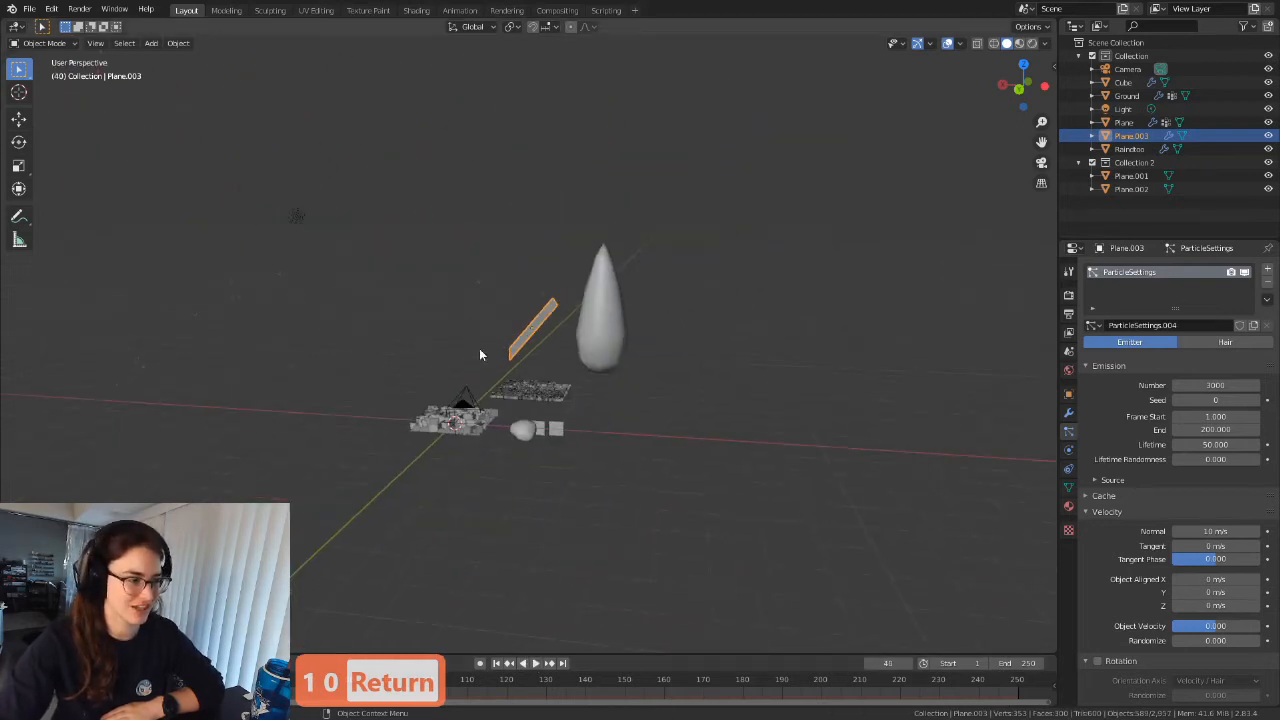
pyautogui.click(537, 663)
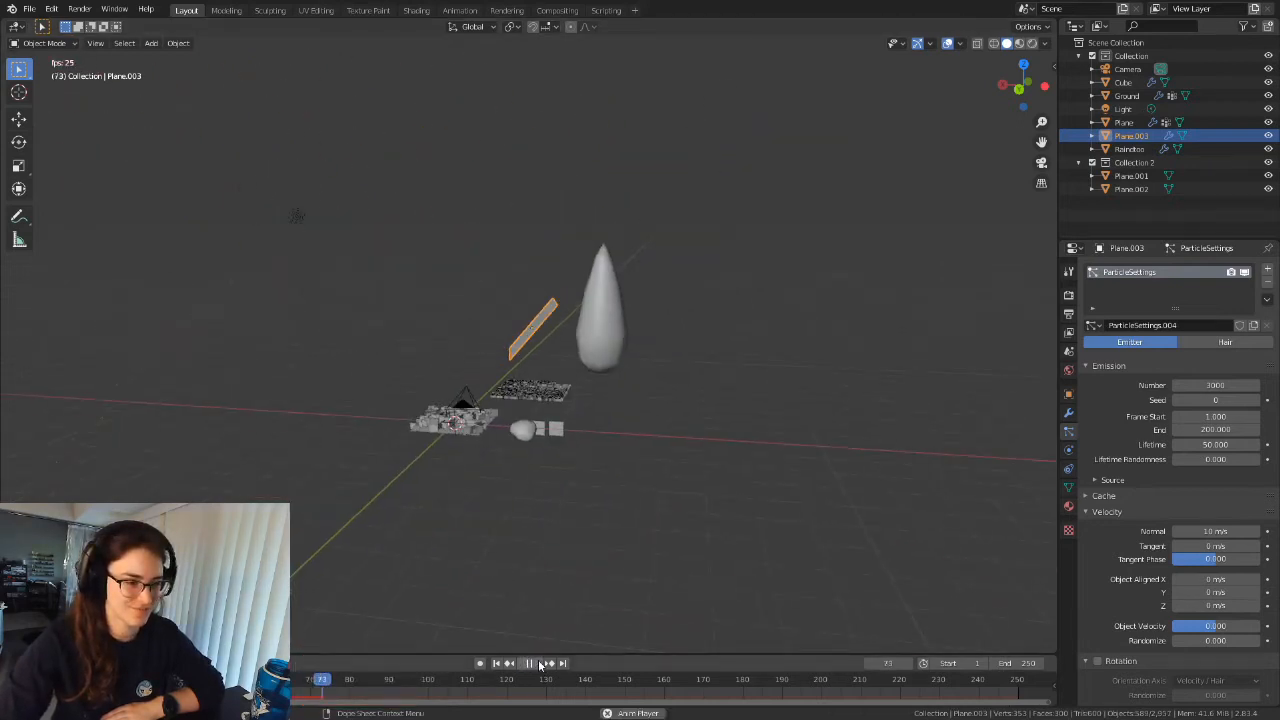
pyautogui.click(535, 663)
pyautogui.scroll(5, 557, 489)
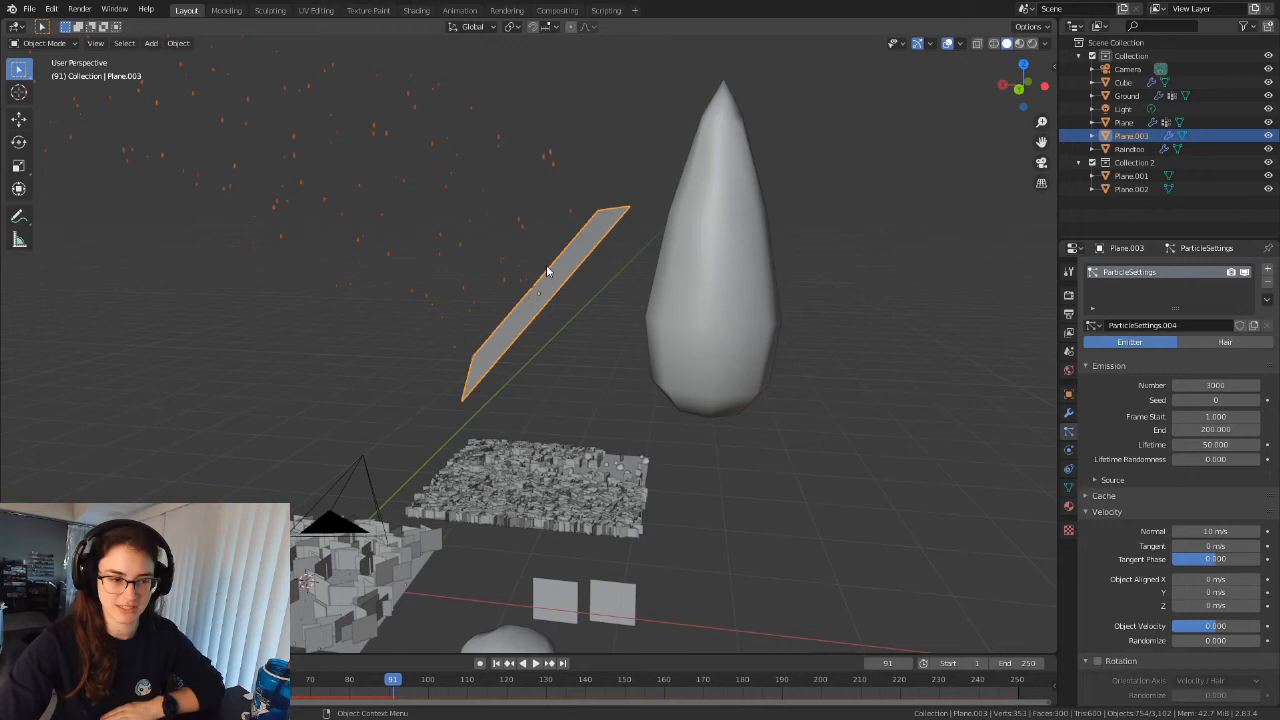
# Set the emitter plane's normal particle velocity to -10 m/s and play the animation on to frame 219.
pyautogui.click(1209, 531)
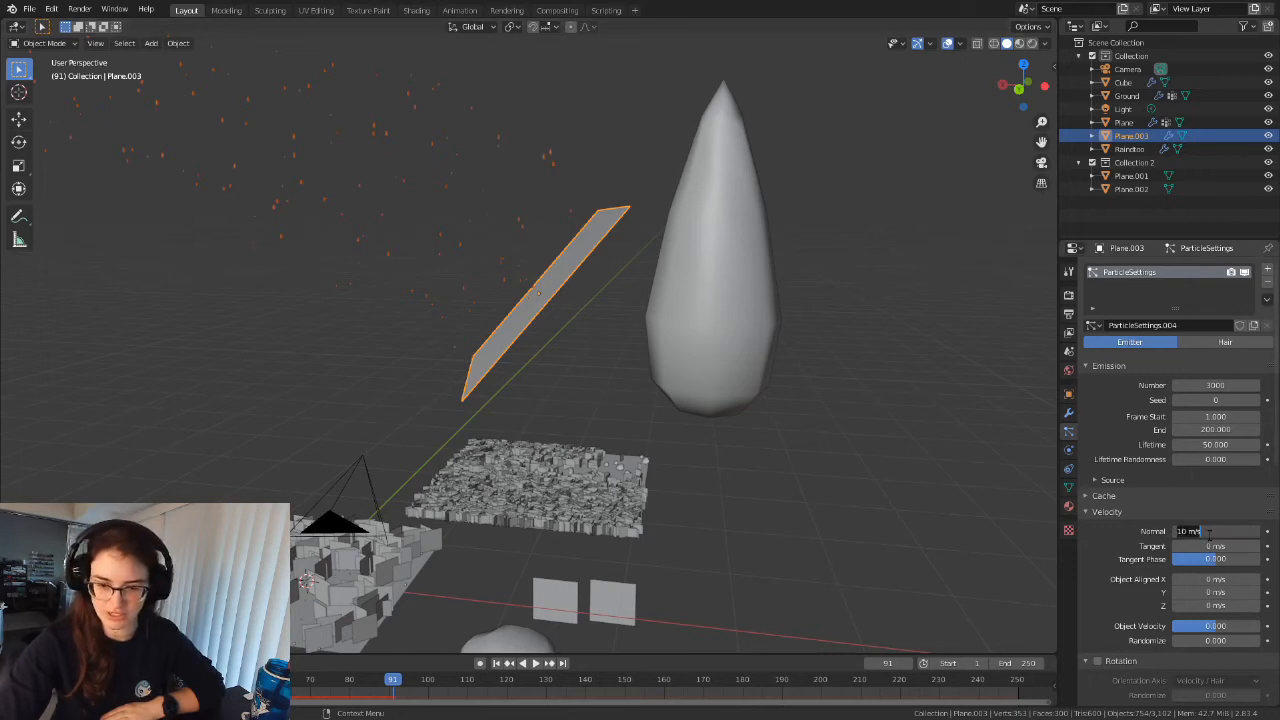
pyautogui.write('-')
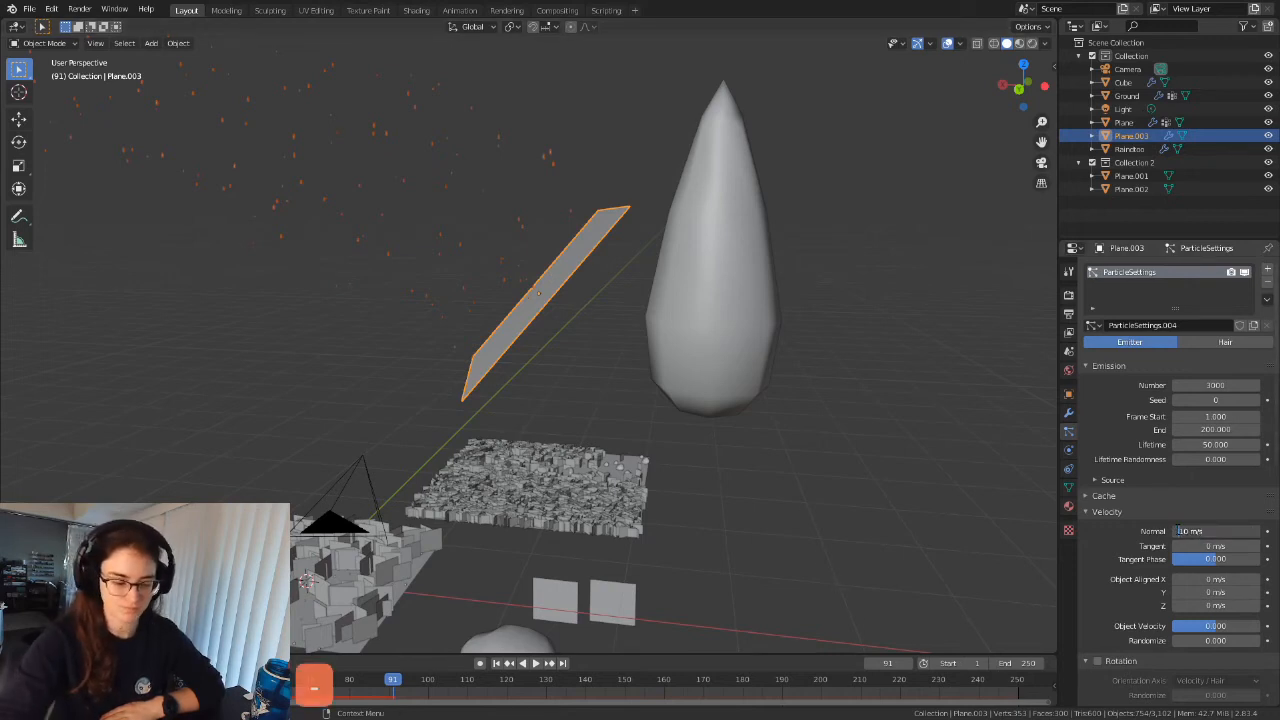
pyautogui.press('Return')
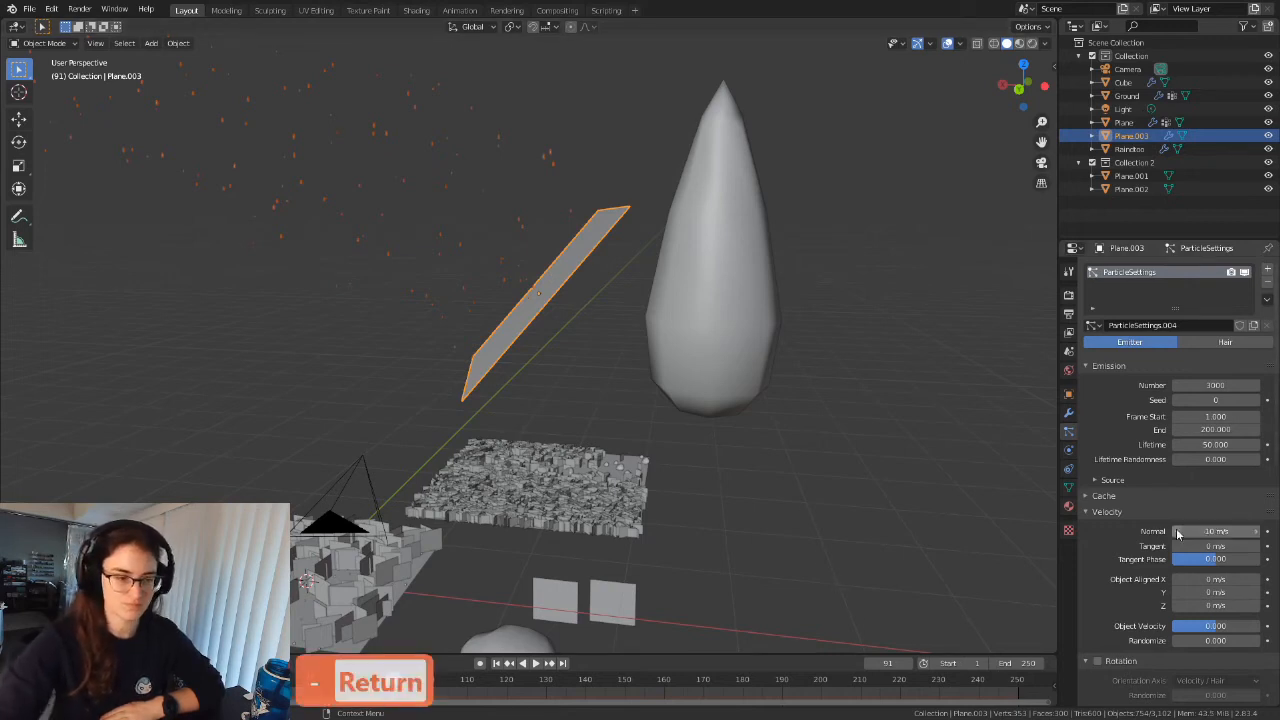
pyautogui.click(535, 663)
pyautogui.moveTo(676, 551); pyautogui.dragTo(471, 355, button='middle')
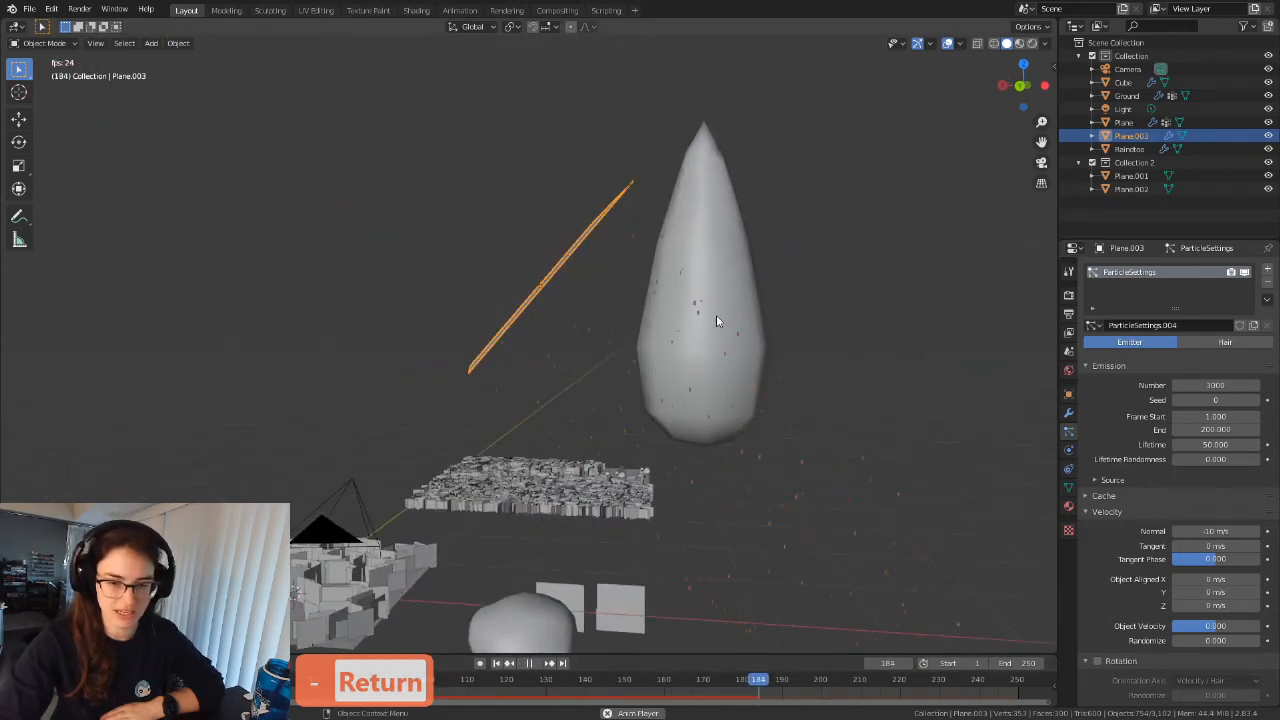
pyautogui.click(533, 663)
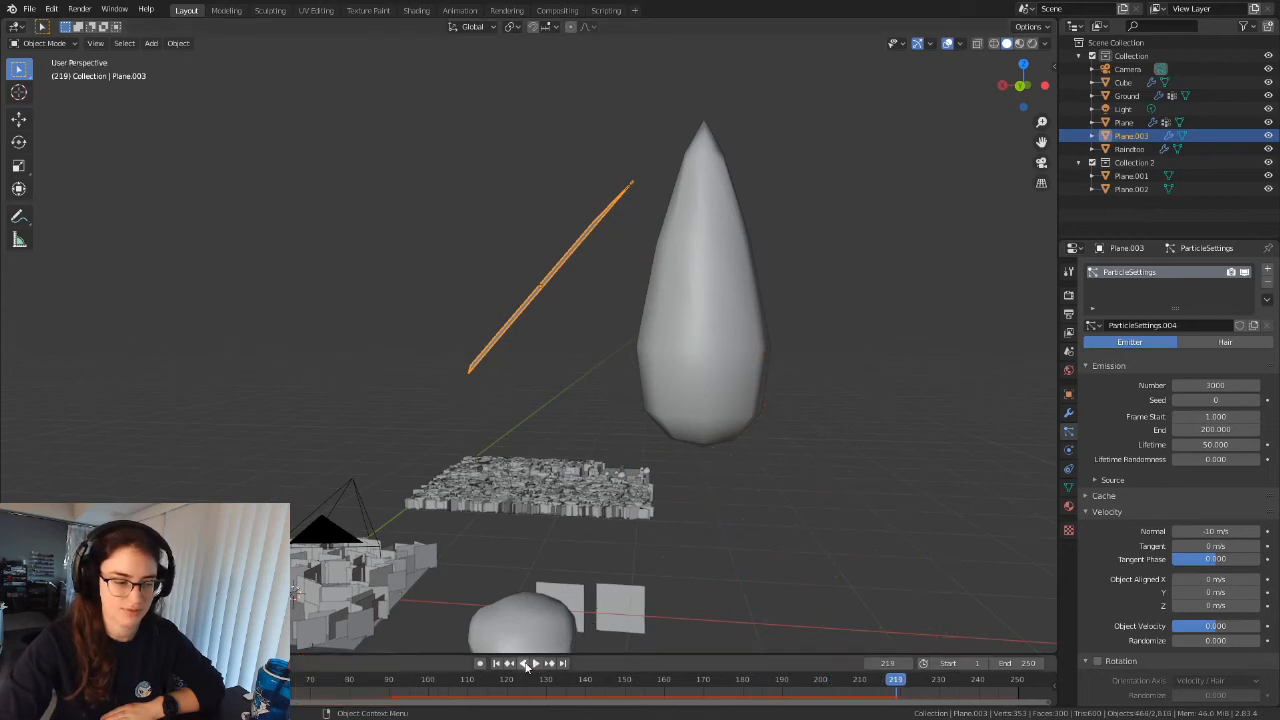
# Replay the animation from frame 1 to frame 122 and return to the first frame.
pyautogui.click(497, 663)
pyautogui.click(535, 663)
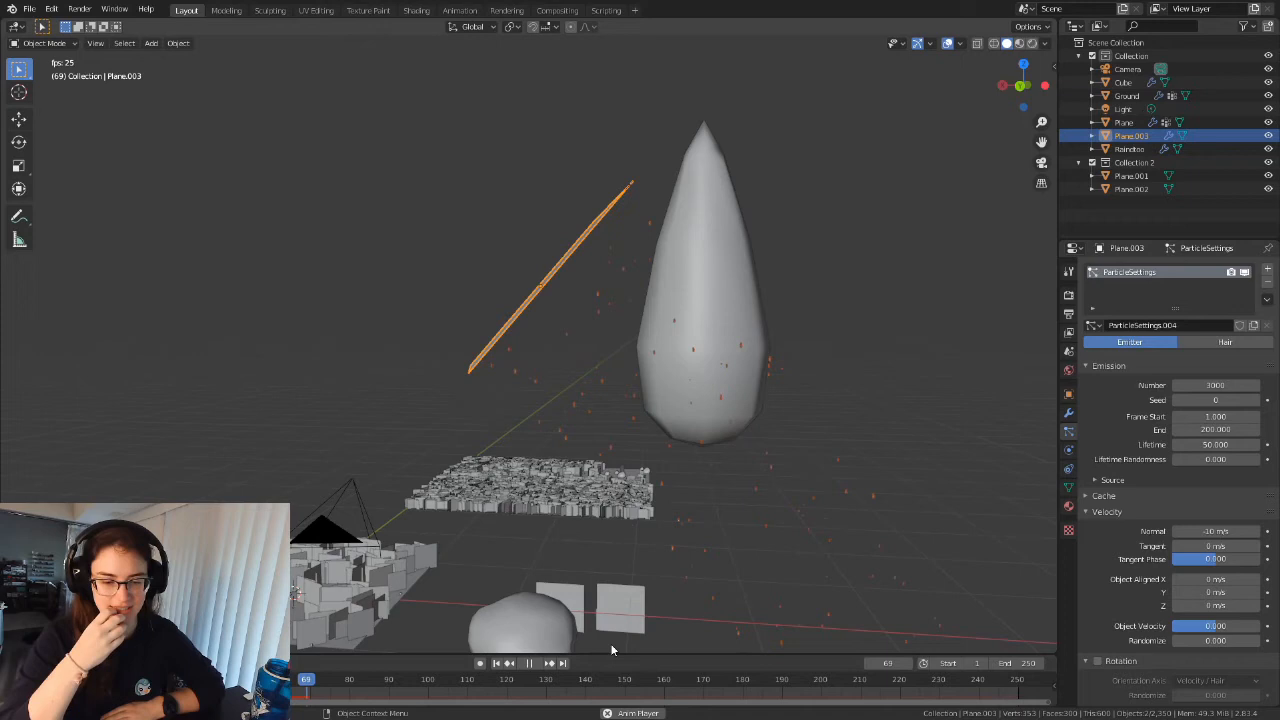
pyautogui.click(530, 663)
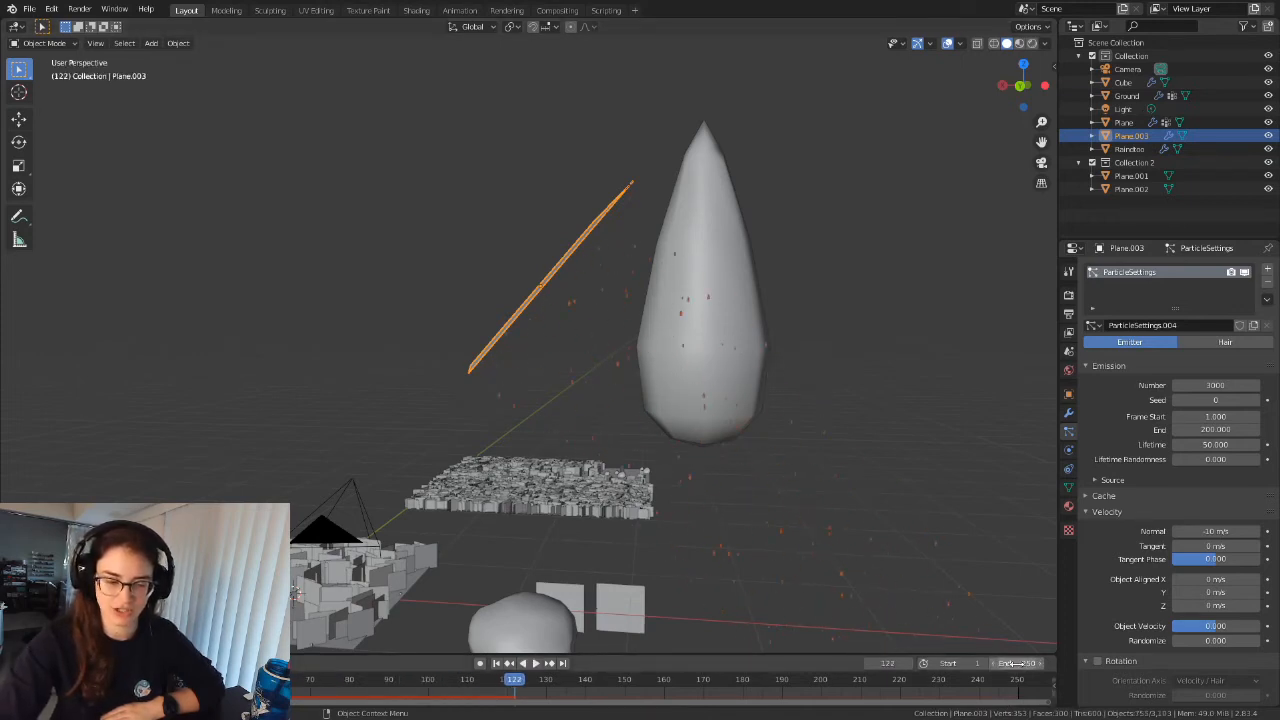
pyautogui.click(497, 663)
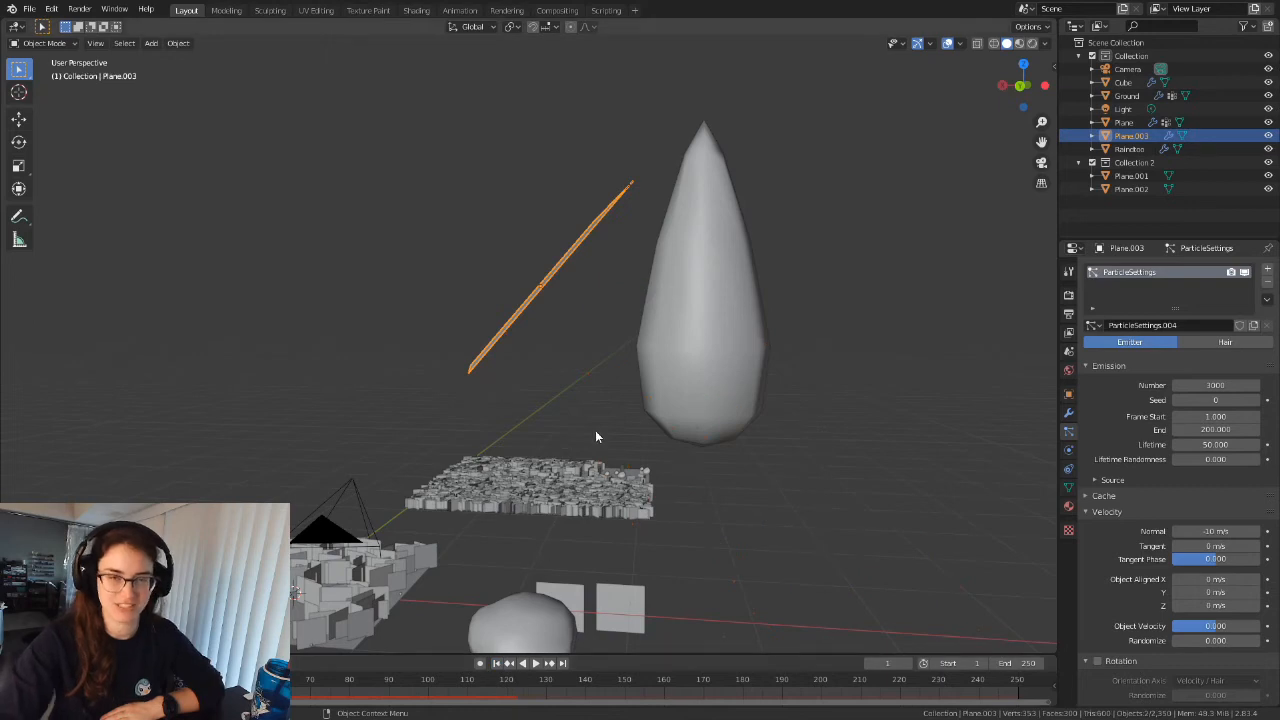
# Look through the emitter's particle render settings and play the animation from frame 1 to frame 49.
pyautogui.scroll(-5, 1160, 501)
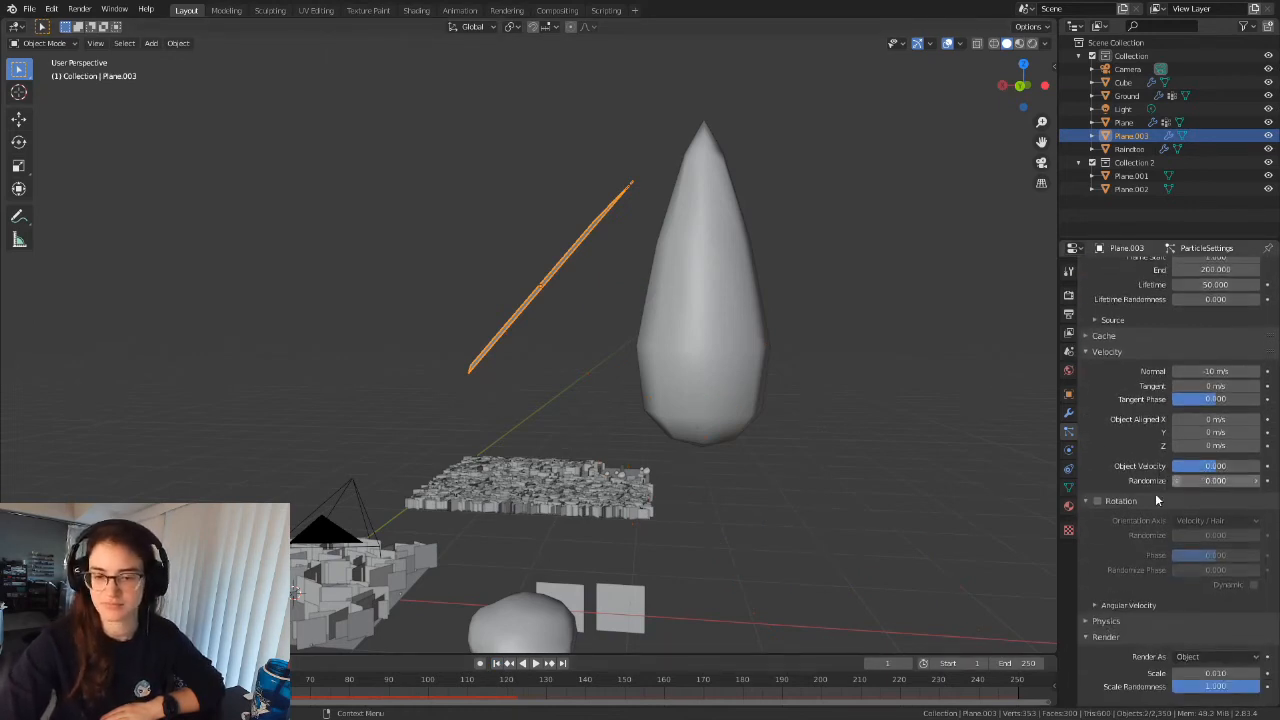
pyautogui.scroll(-8, 1157, 500)
pyautogui.scroll(1, 522, 305)
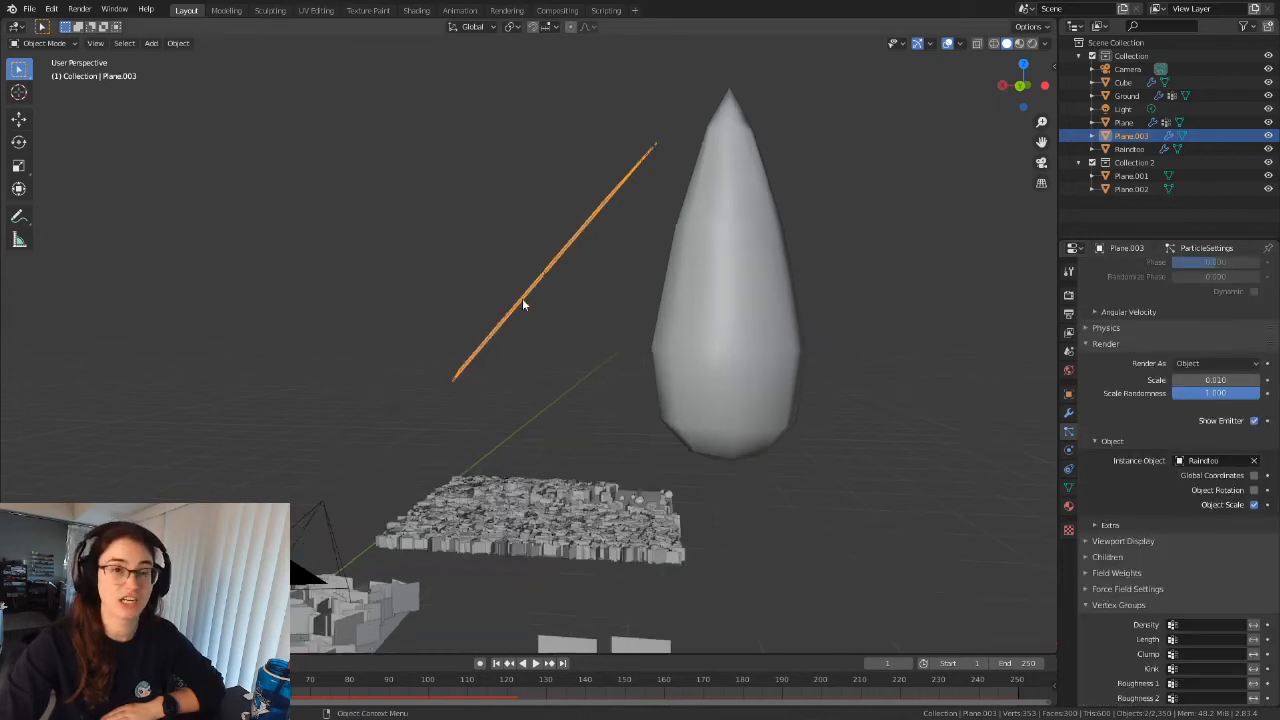
pyautogui.scroll(5, 514, 510)
pyautogui.press('space')
pyautogui.scroll(-4, 560, 510)
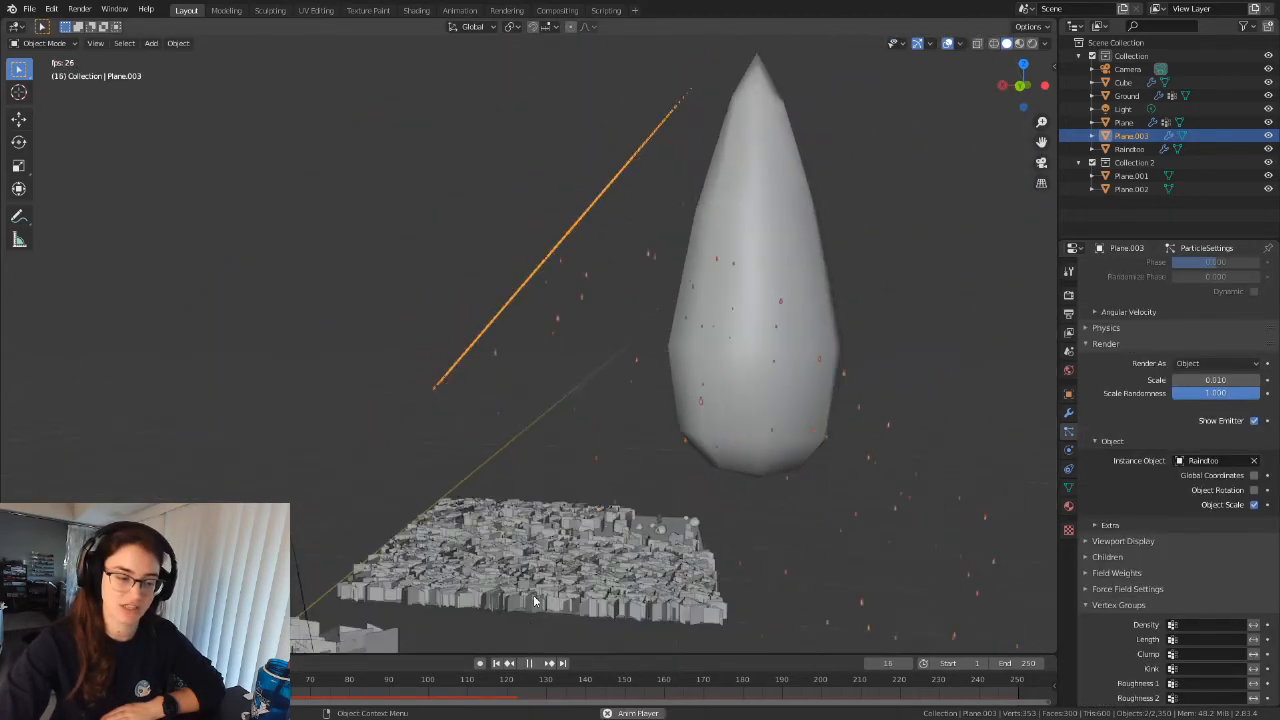
pyautogui.click(531, 663)
# Examine the raindrops falling from the tilted emitter at frame 49 from several angles and distances.
pyautogui.scroll(-3, 606, 372)
pyautogui.moveTo(606, 372); pyautogui.dragTo(538, 384, button='middle')
pyautogui.scroll(5, 540, 388)
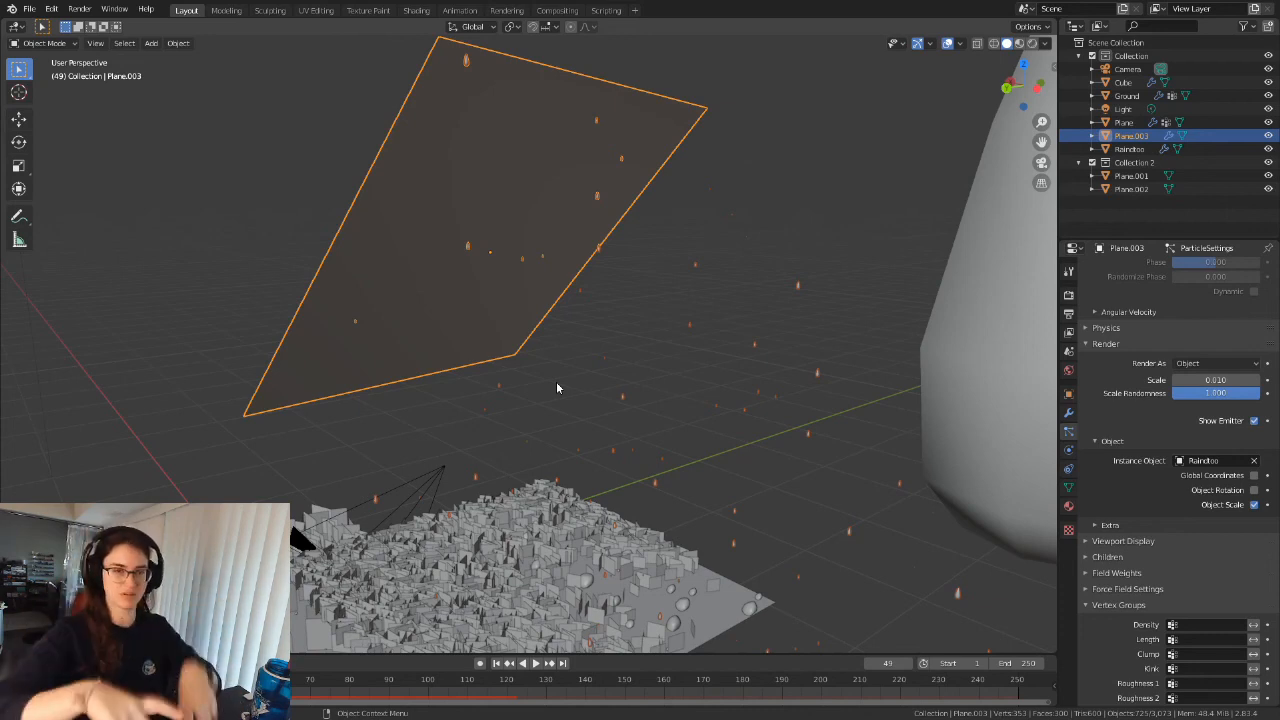
pyautogui.moveTo(577, 371); pyautogui.dragTo(599, 385, button='middle')
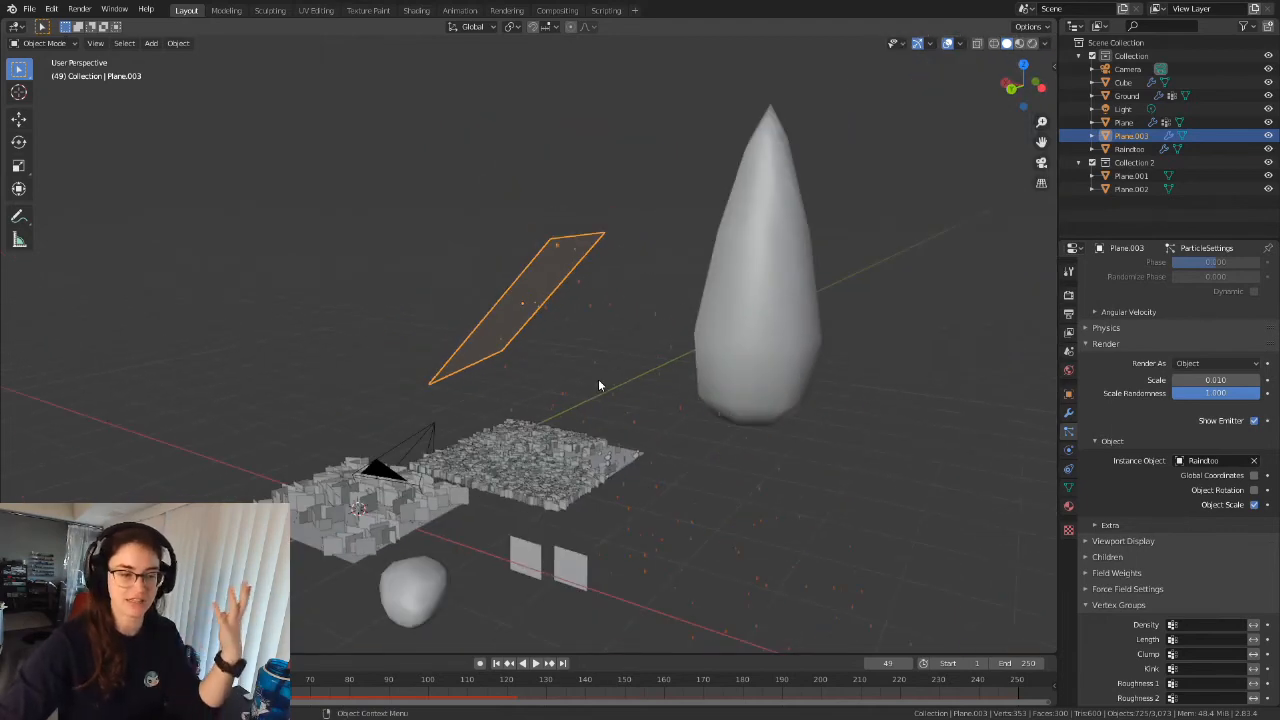
pyautogui.scroll(-2, 599, 385)
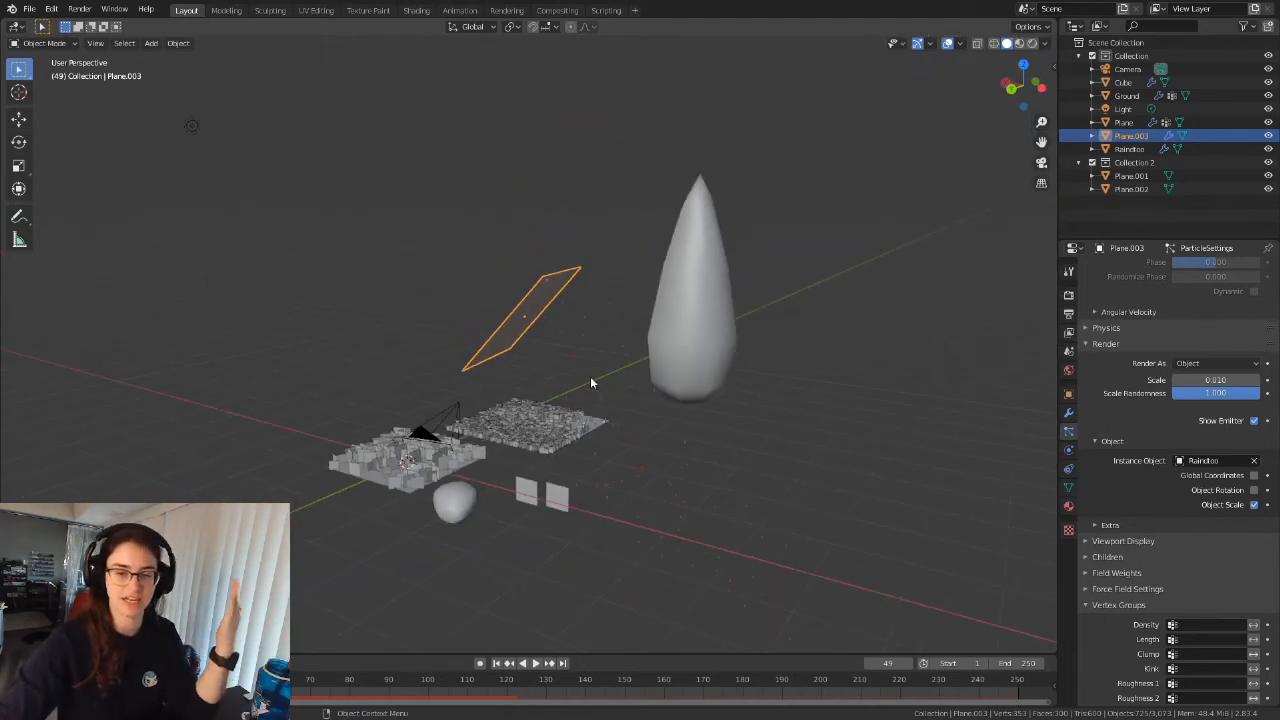
pyautogui.scroll(4, 595, 379)
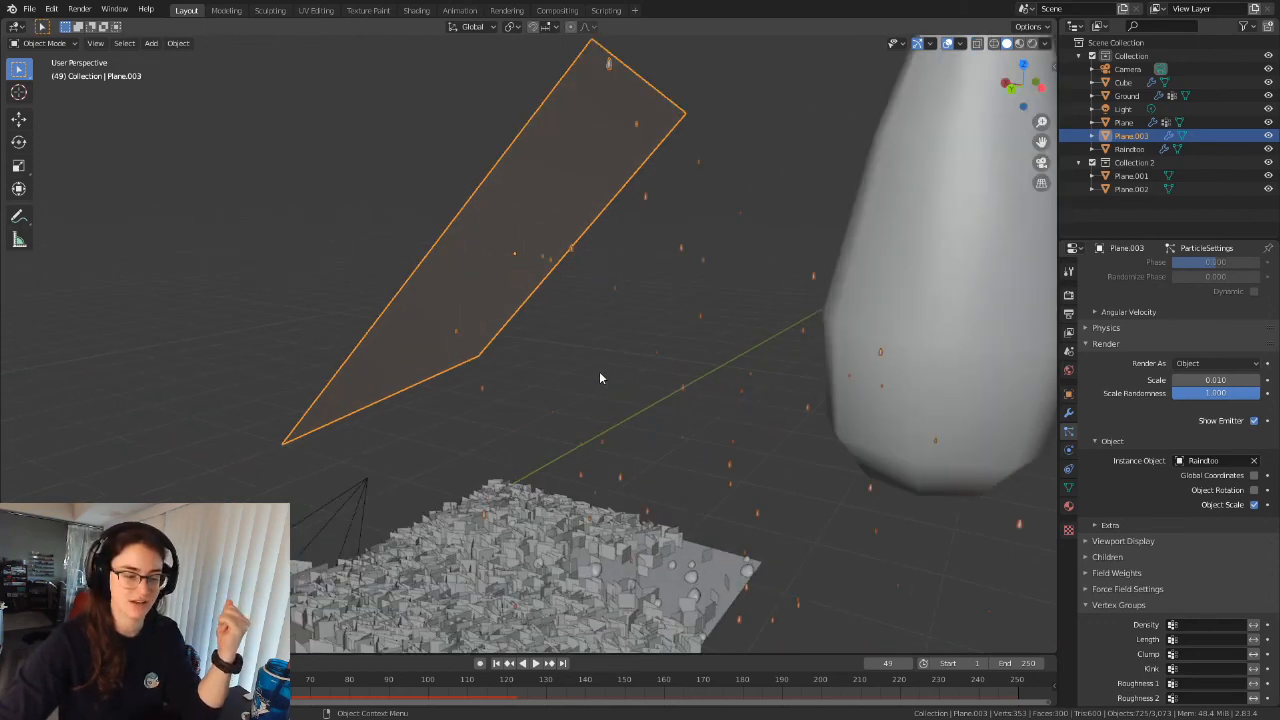
pyautogui.scroll(-3, 599, 378)
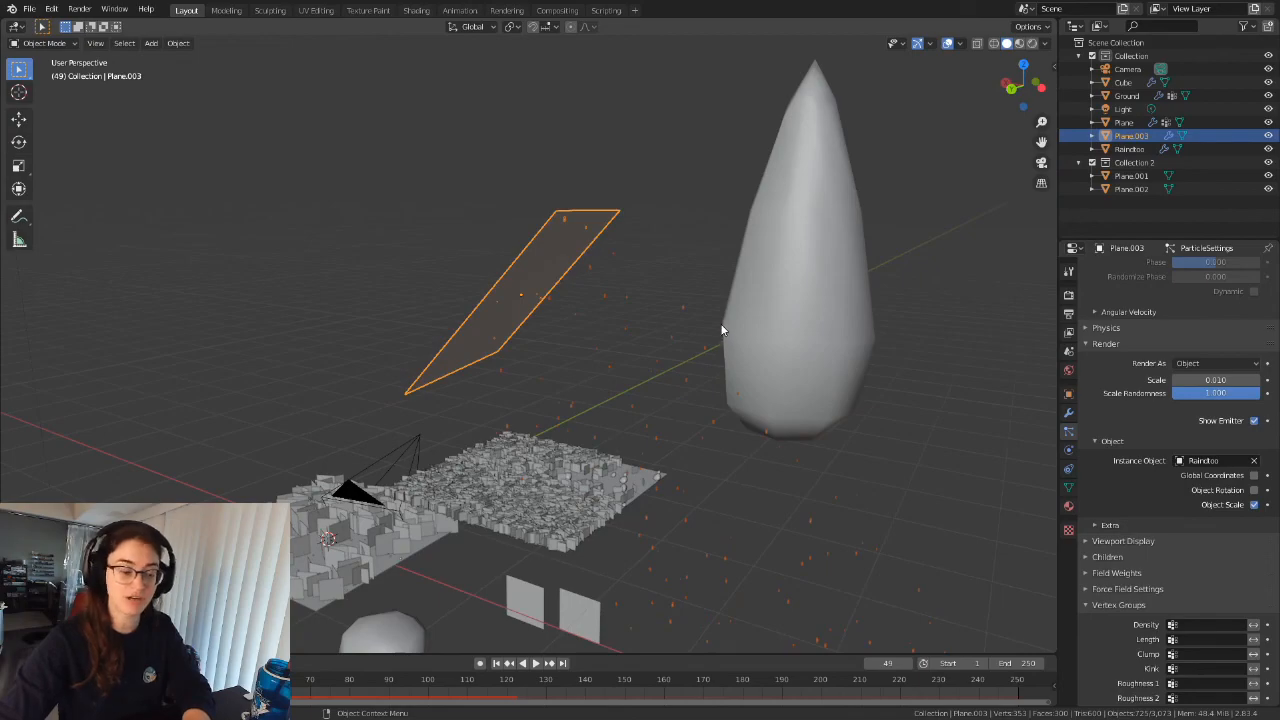